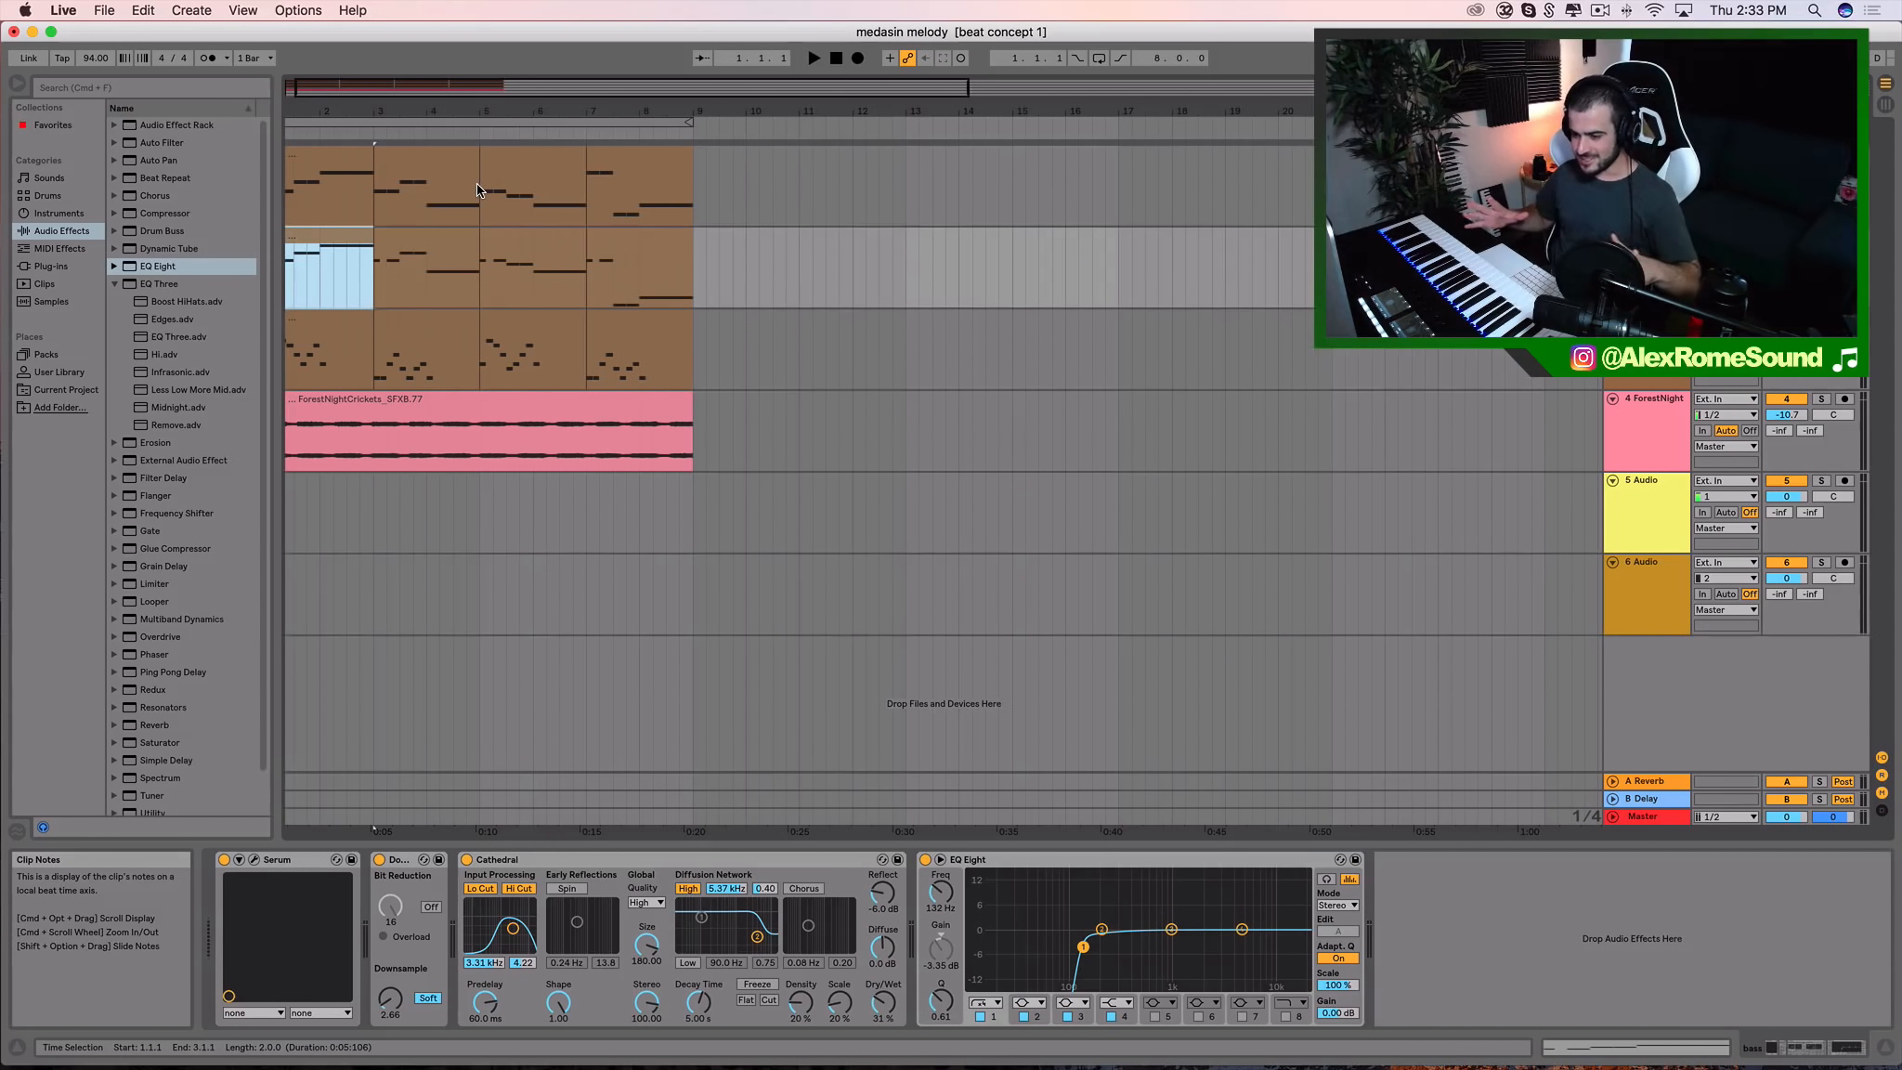
Examine the opening clips on the three MIDI tracks and the forest crickets clip, and play the full eight-bar arrangement
{"action": "left_click", "coordinate": [345, 163]}
{"action": "left_click", "coordinate": [331, 261]}
{"action": "left_click", "coordinate": [330, 320]}
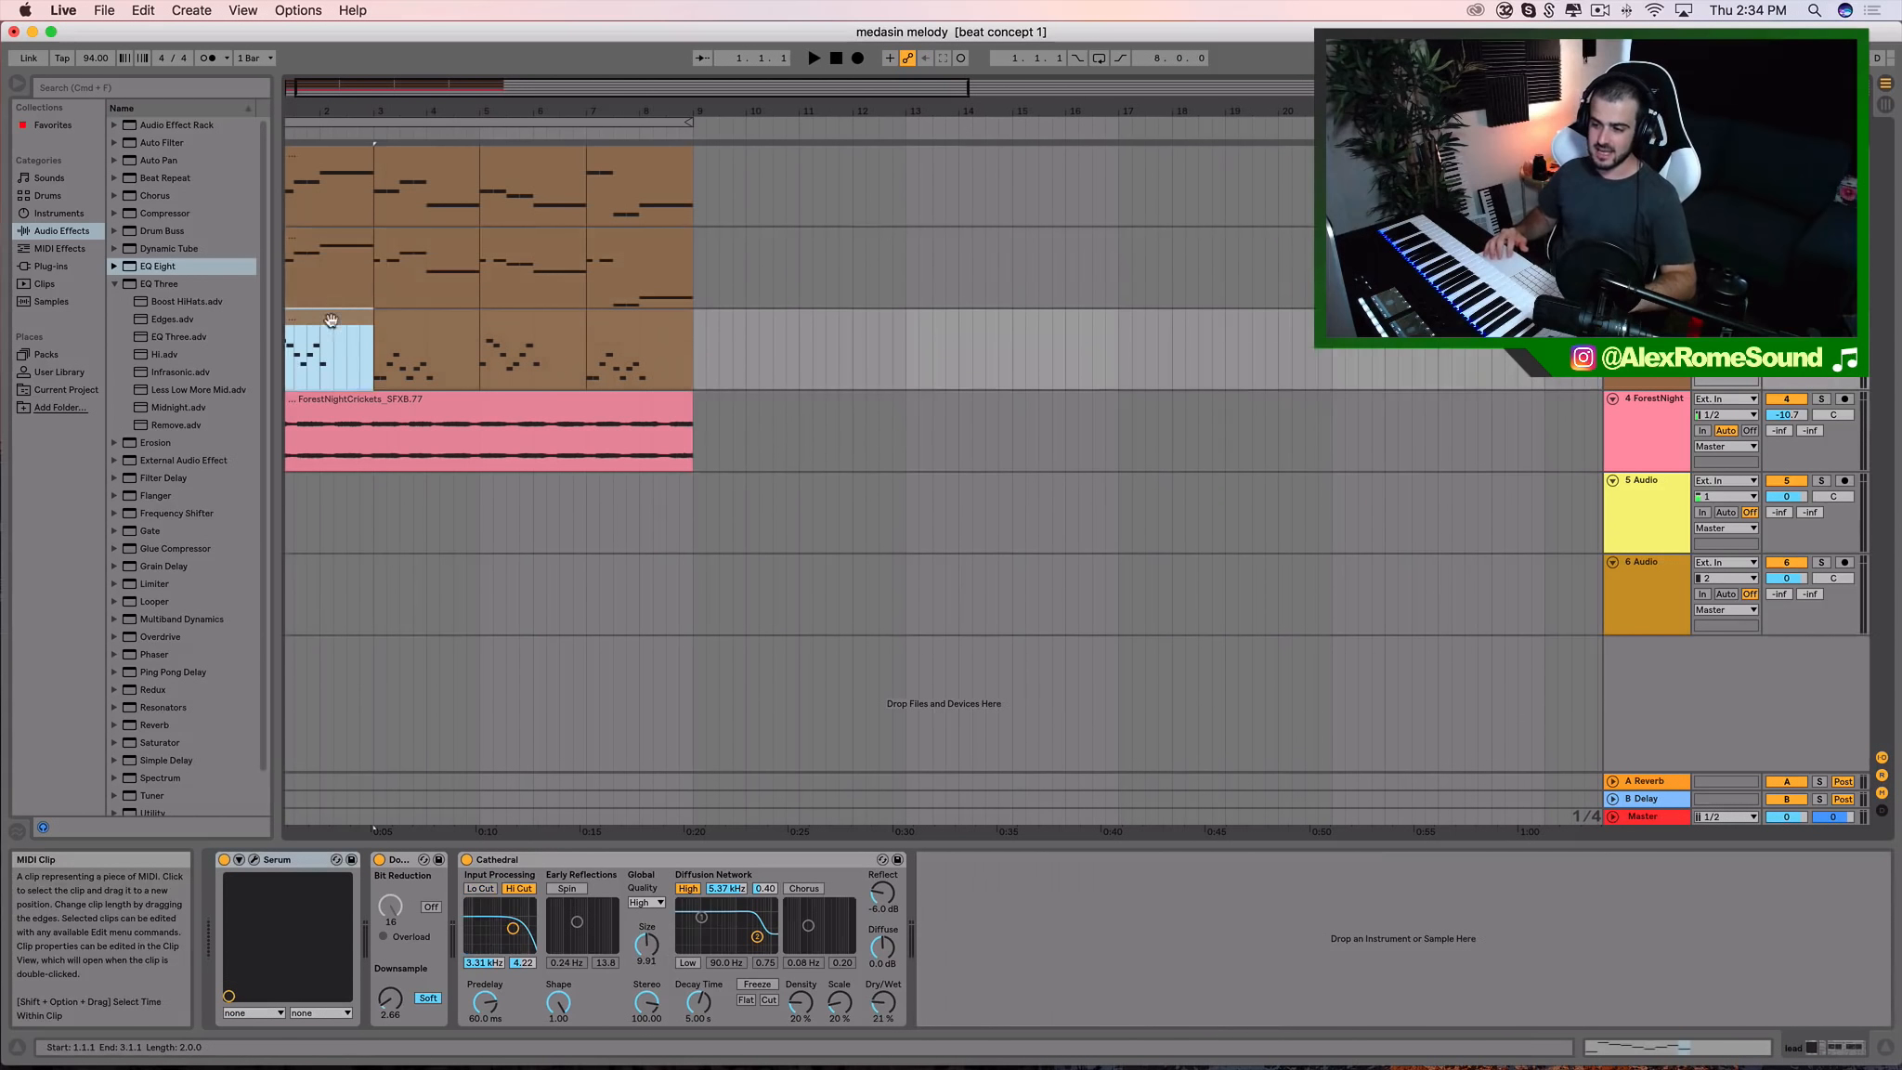
{"action": "left_click", "coordinate": [415, 318]}
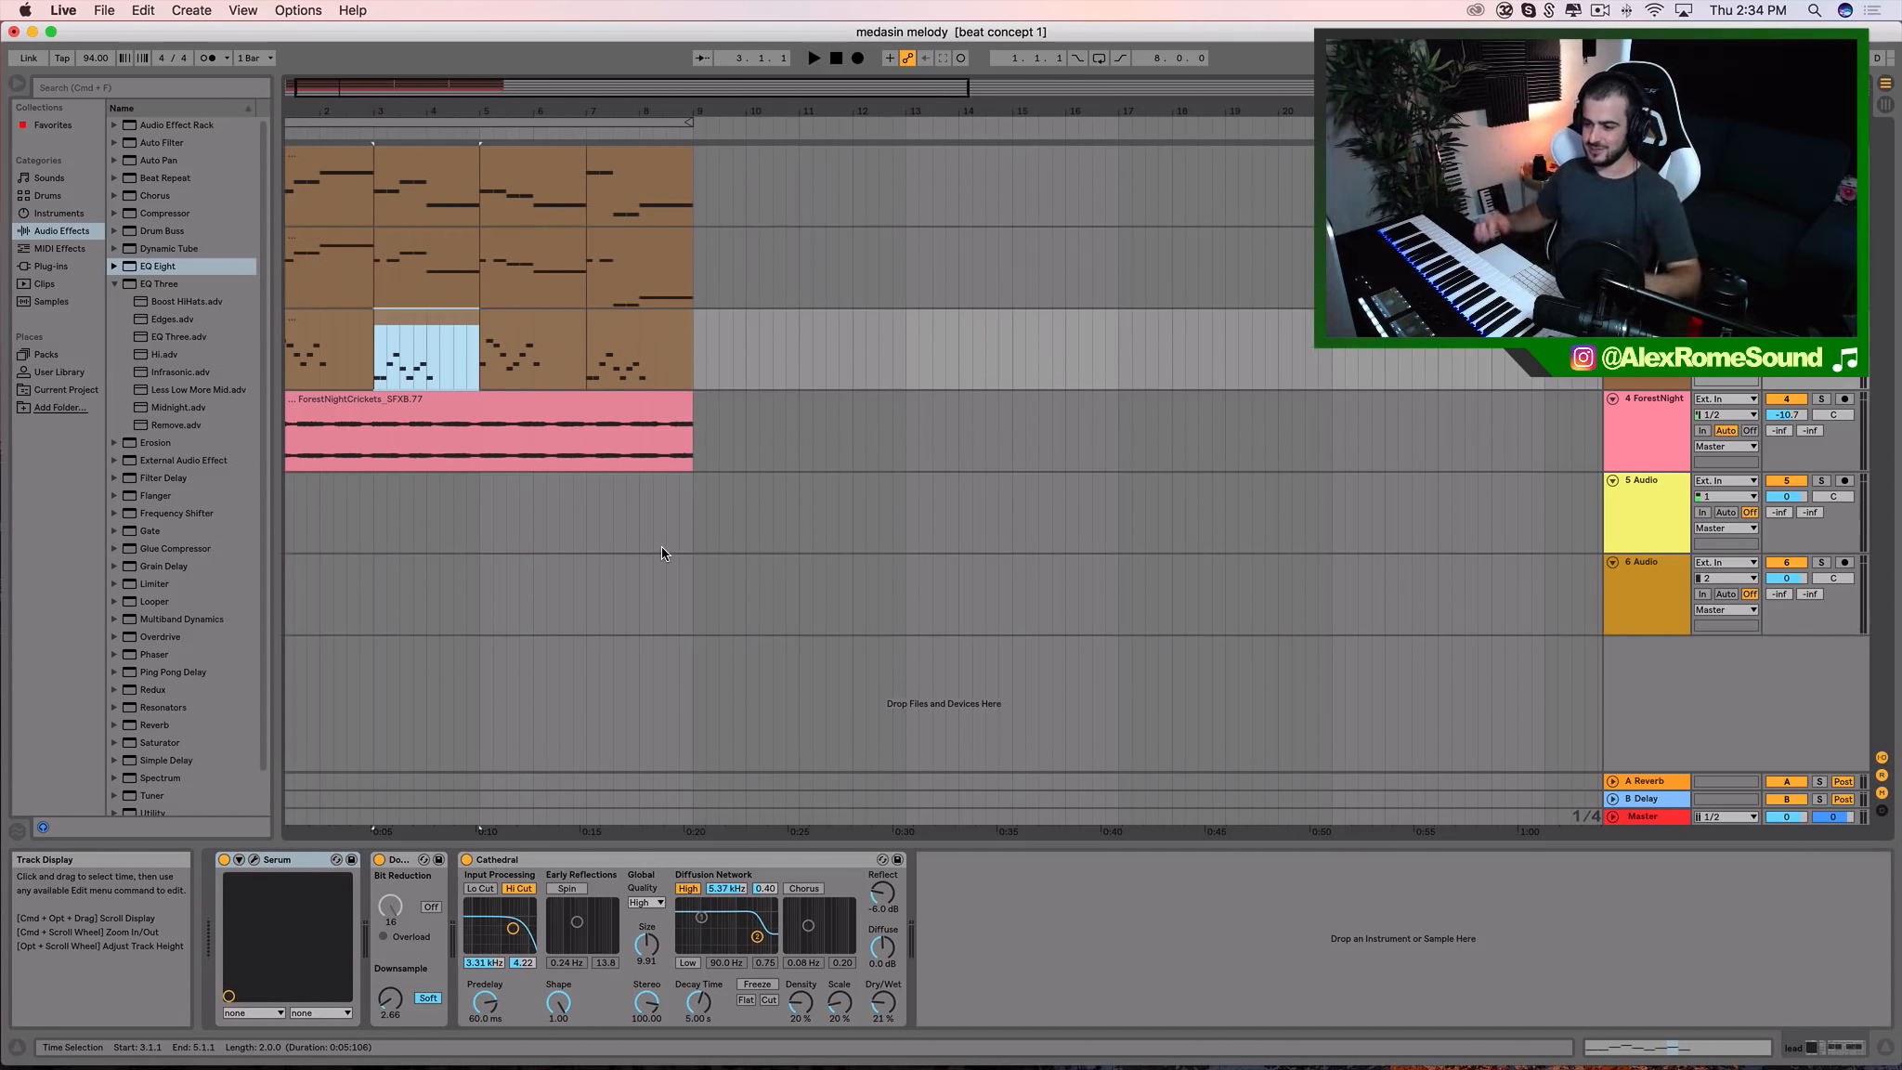
{"action": "left_click", "coordinate": [329, 162]}
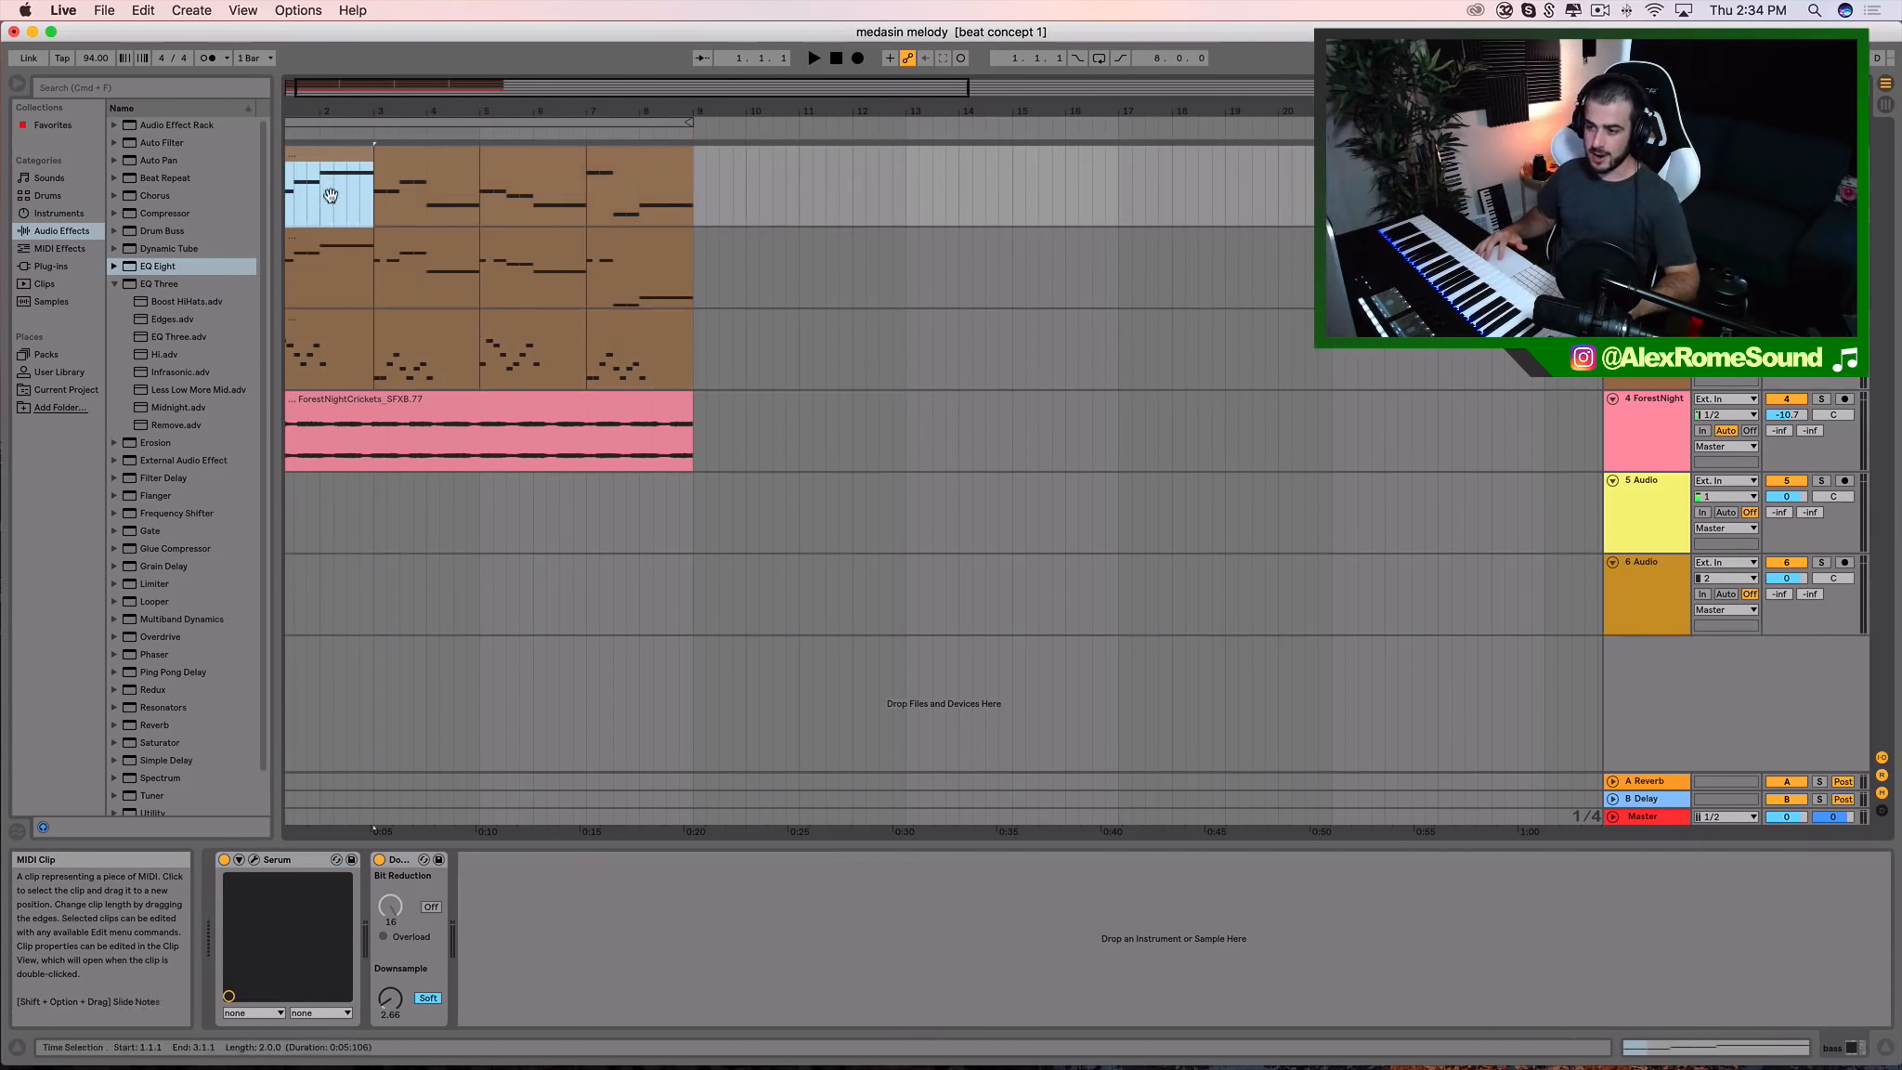
{"action": "left_click", "coordinate": [327, 243]}
{"action": "left_click", "coordinate": [353, 327]}
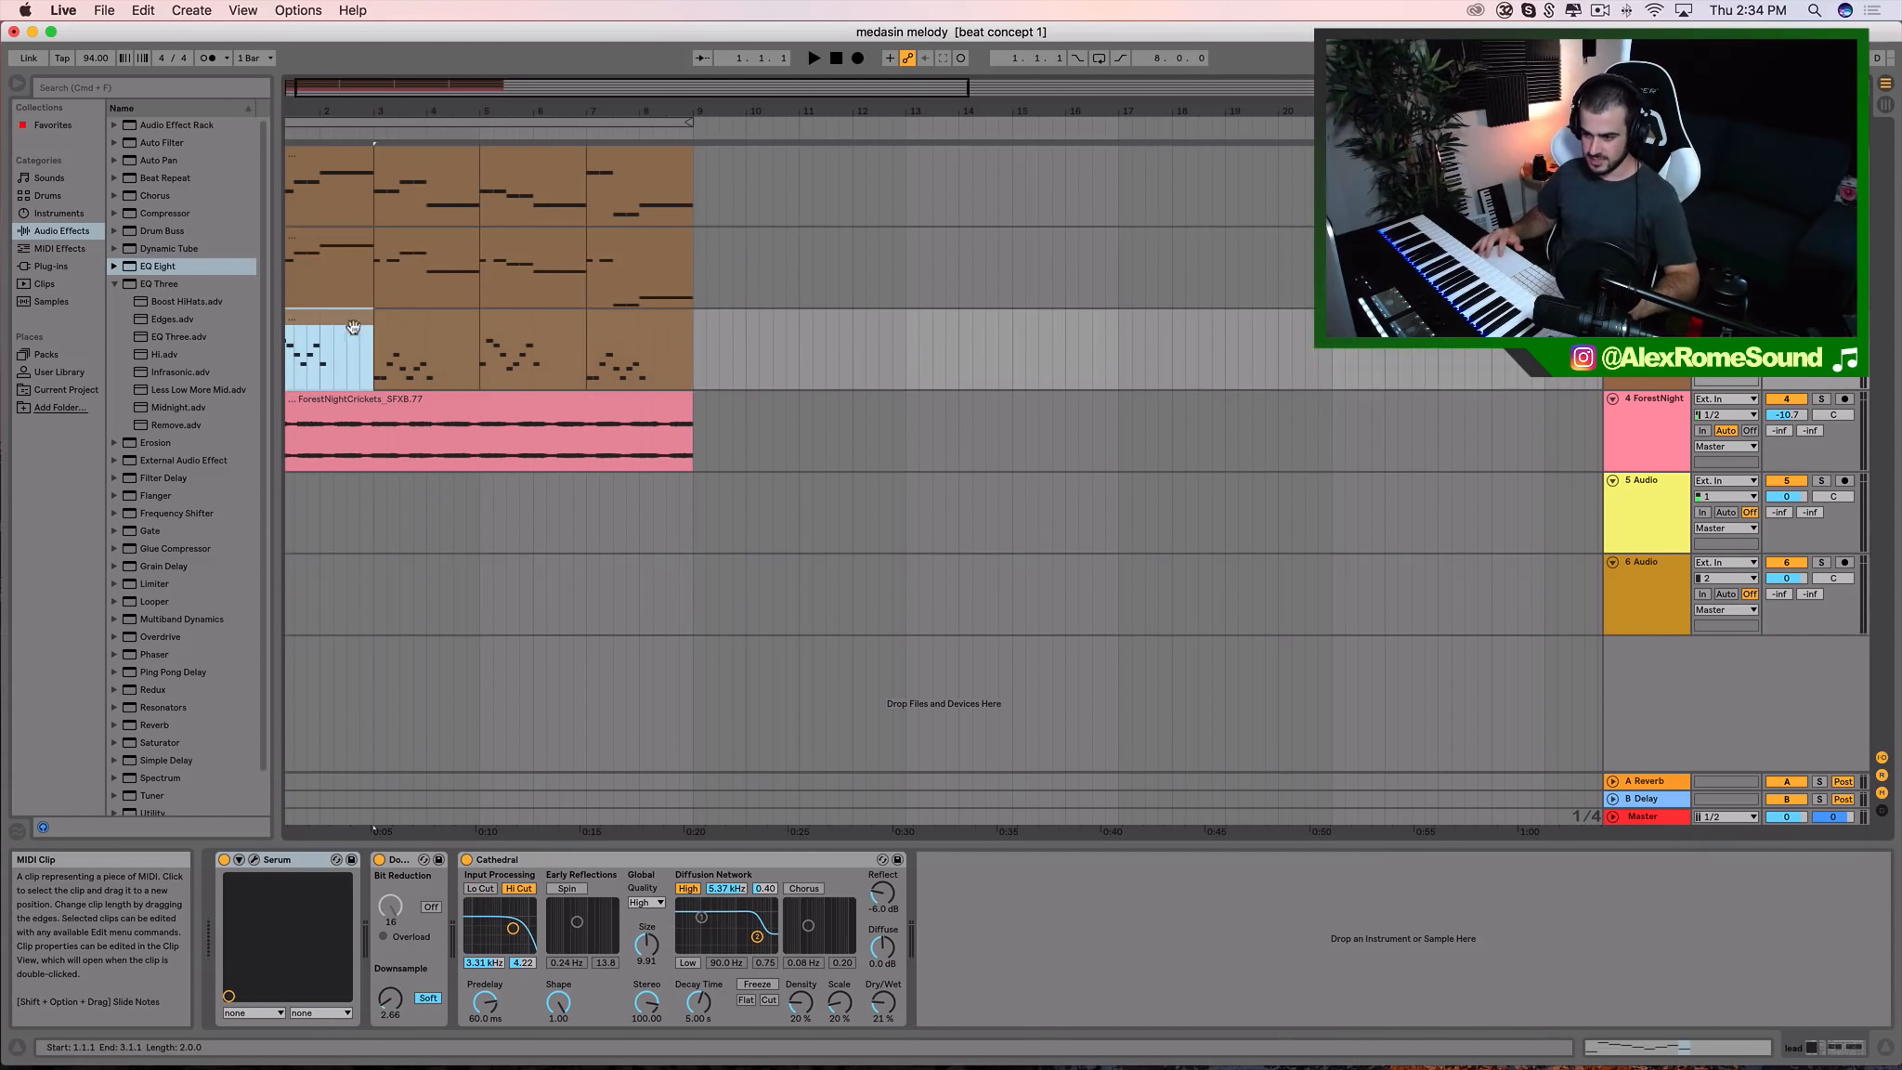
{"action": "left_click", "coordinate": [407, 325]}
{"action": "left_click", "coordinate": [449, 423]}
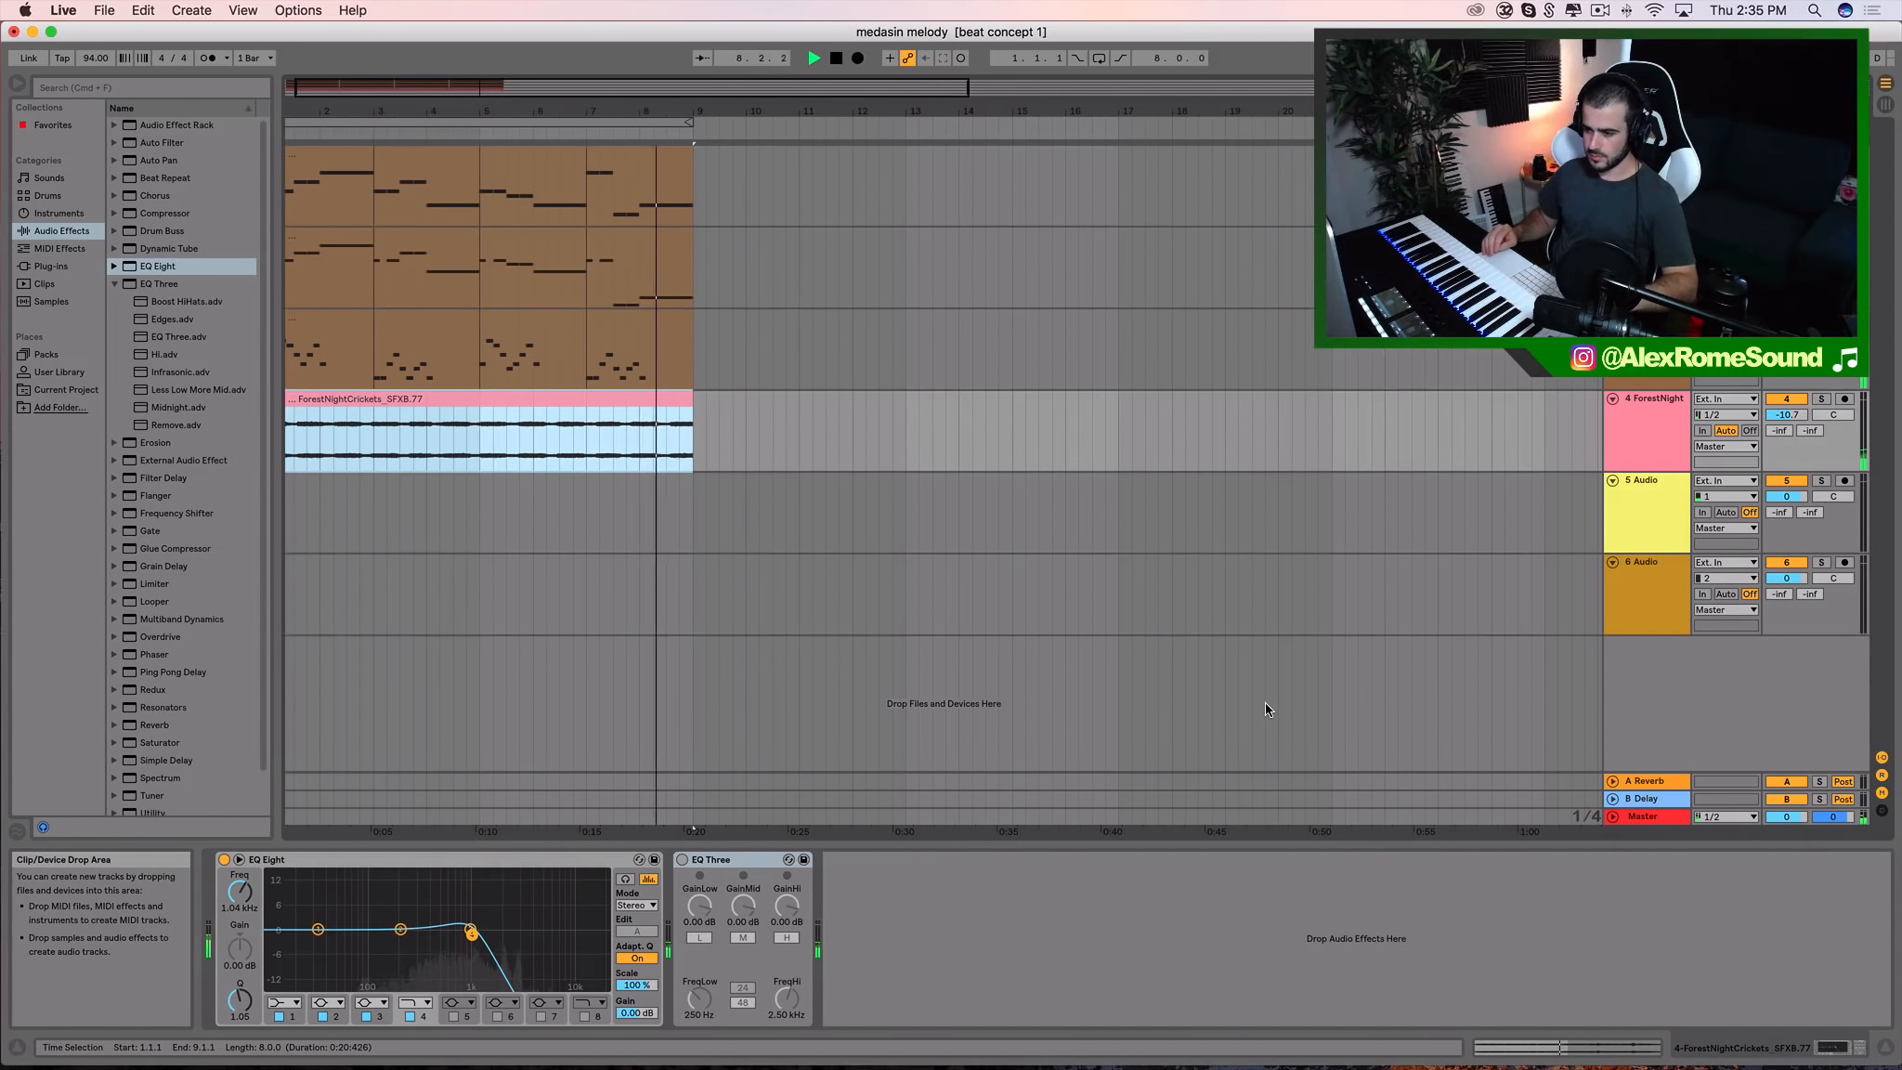
{"action": "key", "text": "space"}
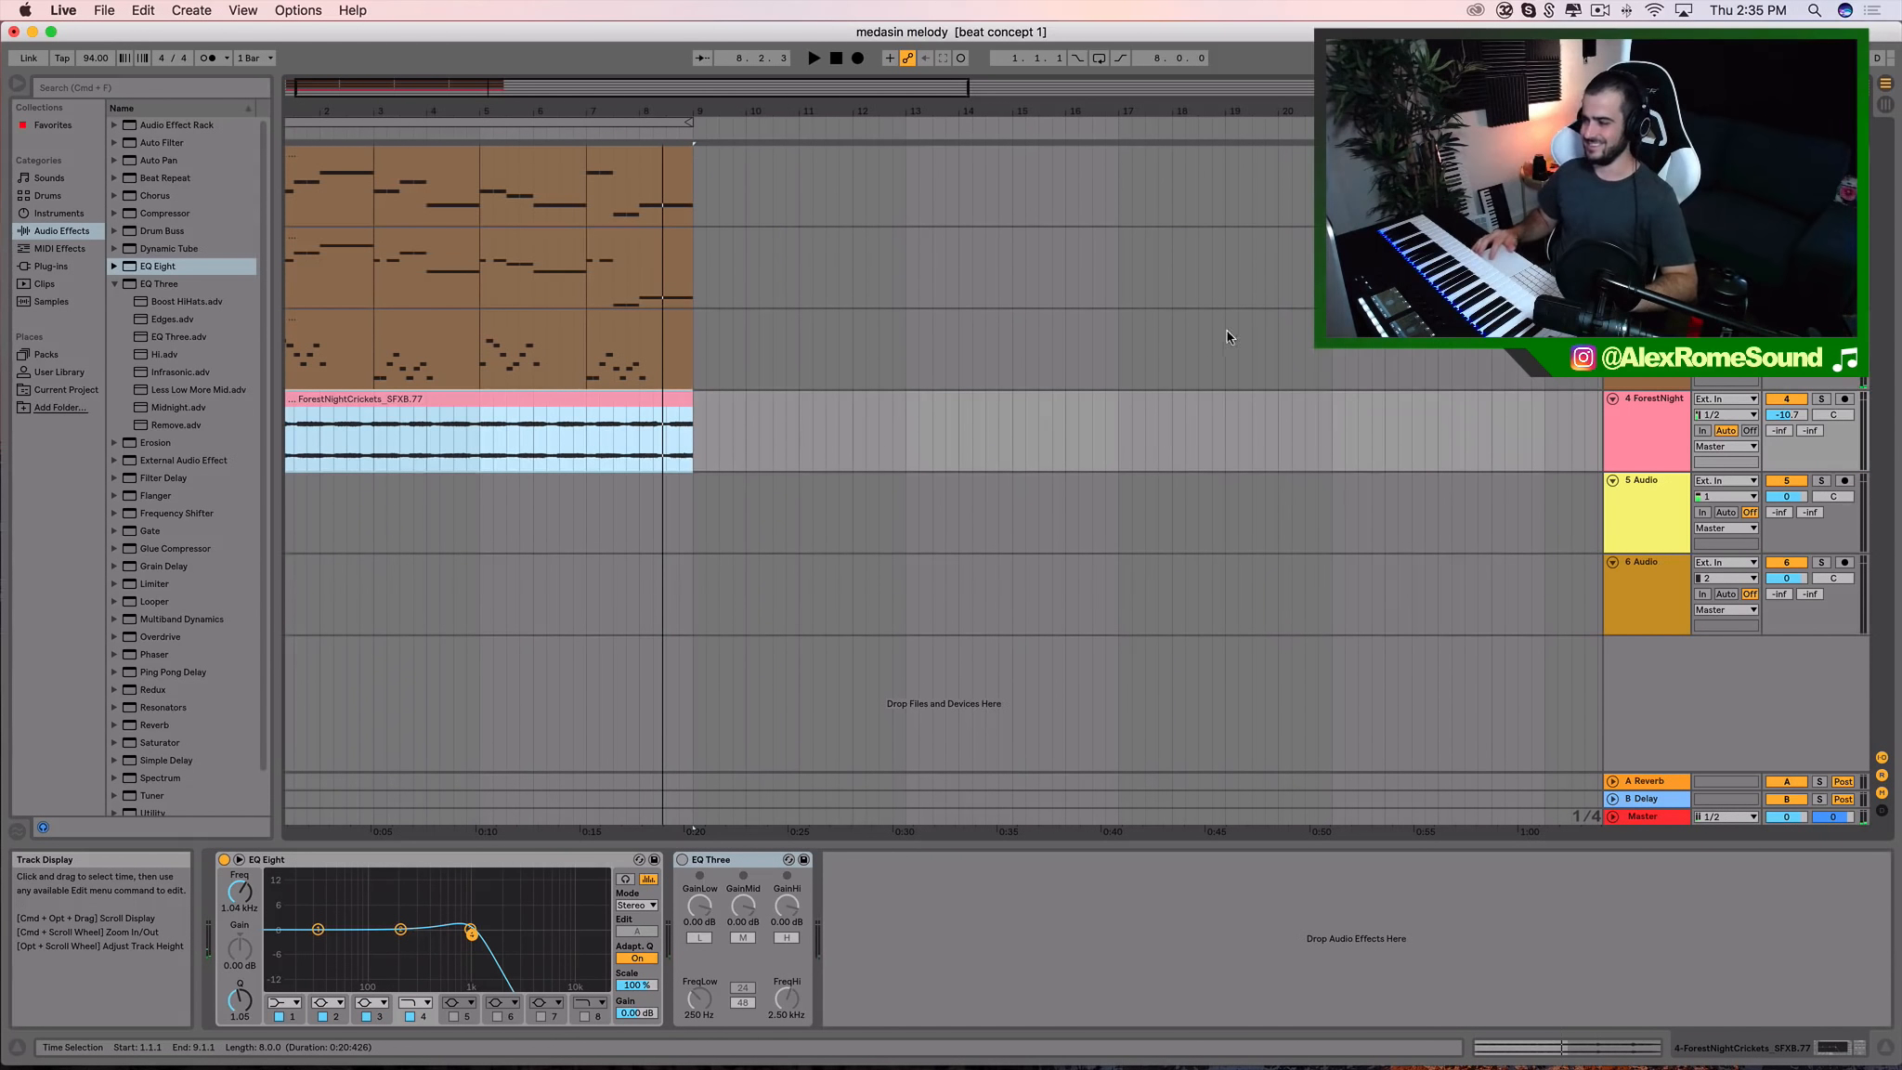
Examine the four two-bar clips on the first MIDI track and the matching clips on the third MIDI track
{"action": "scroll", "coordinate": [778, 280], "scroll_direction": "left", "scroll_amount": 2}
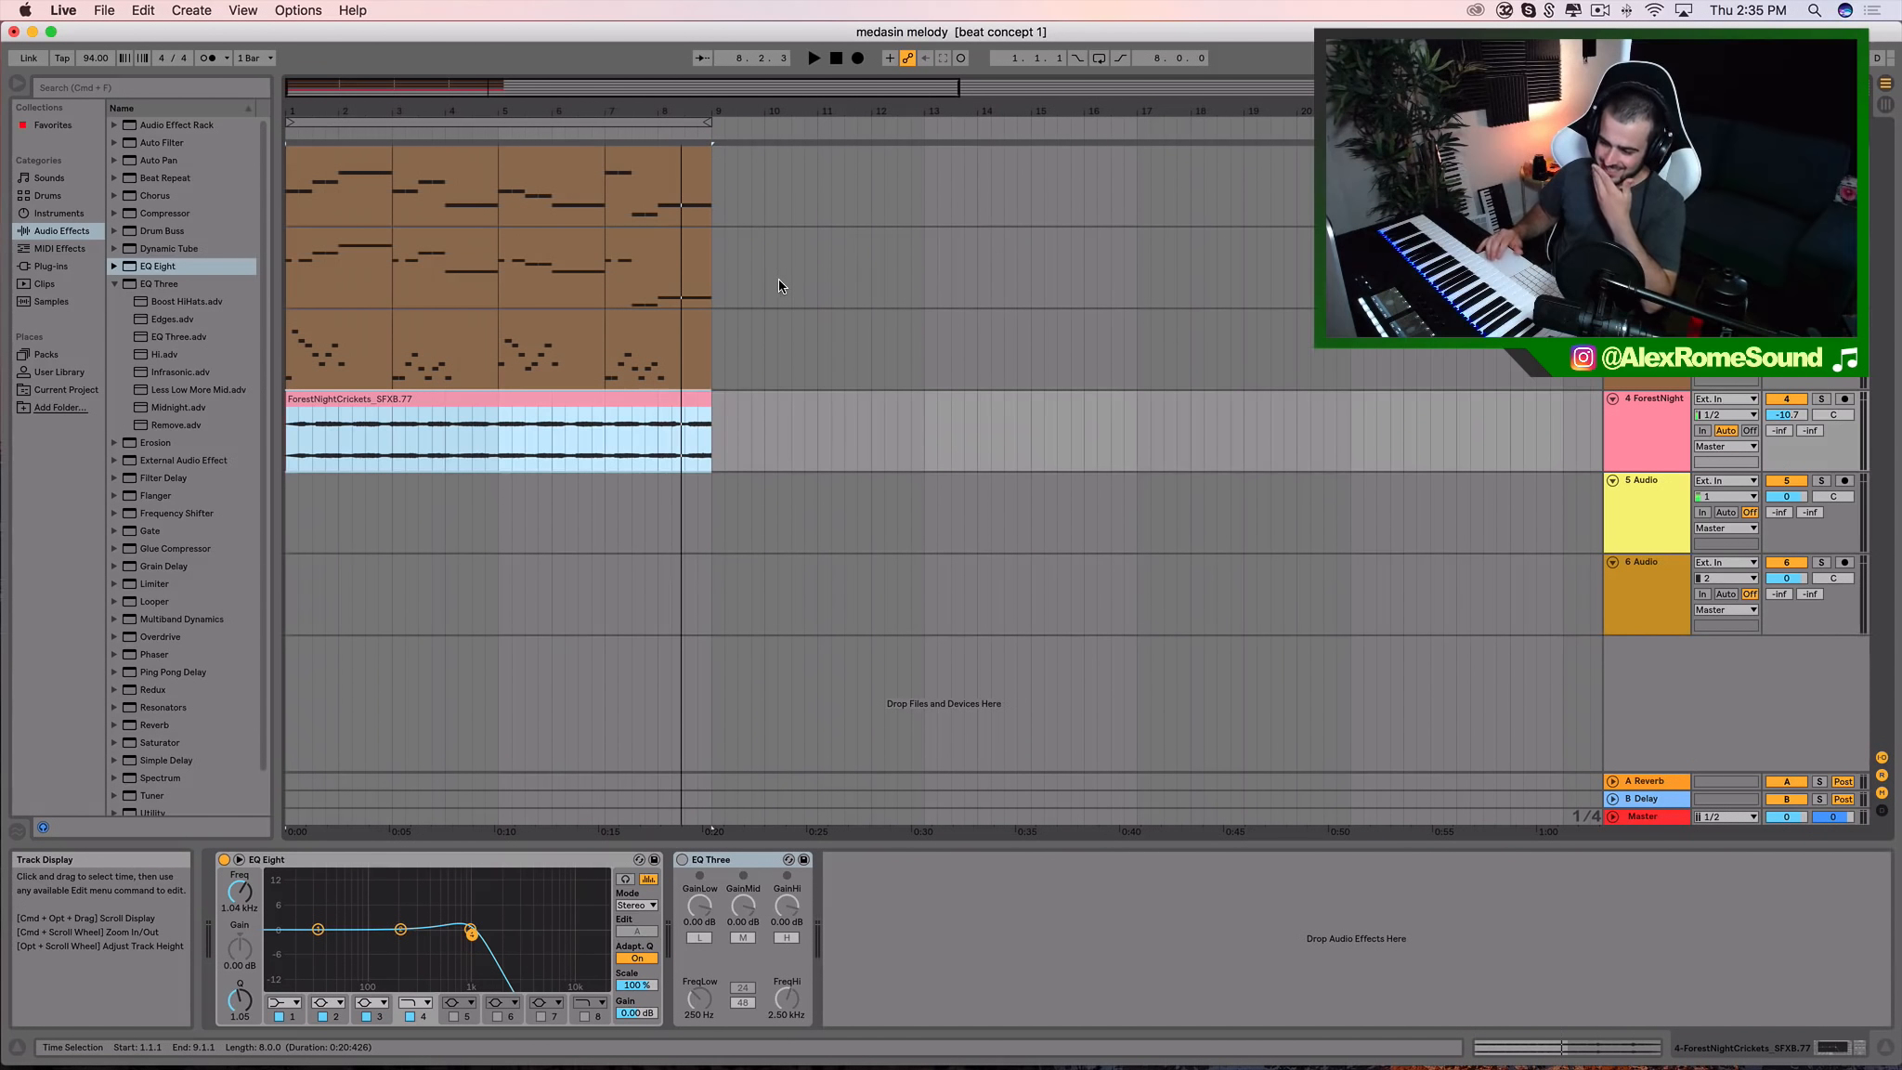
{"action": "left_click", "coordinate": [667, 187]}
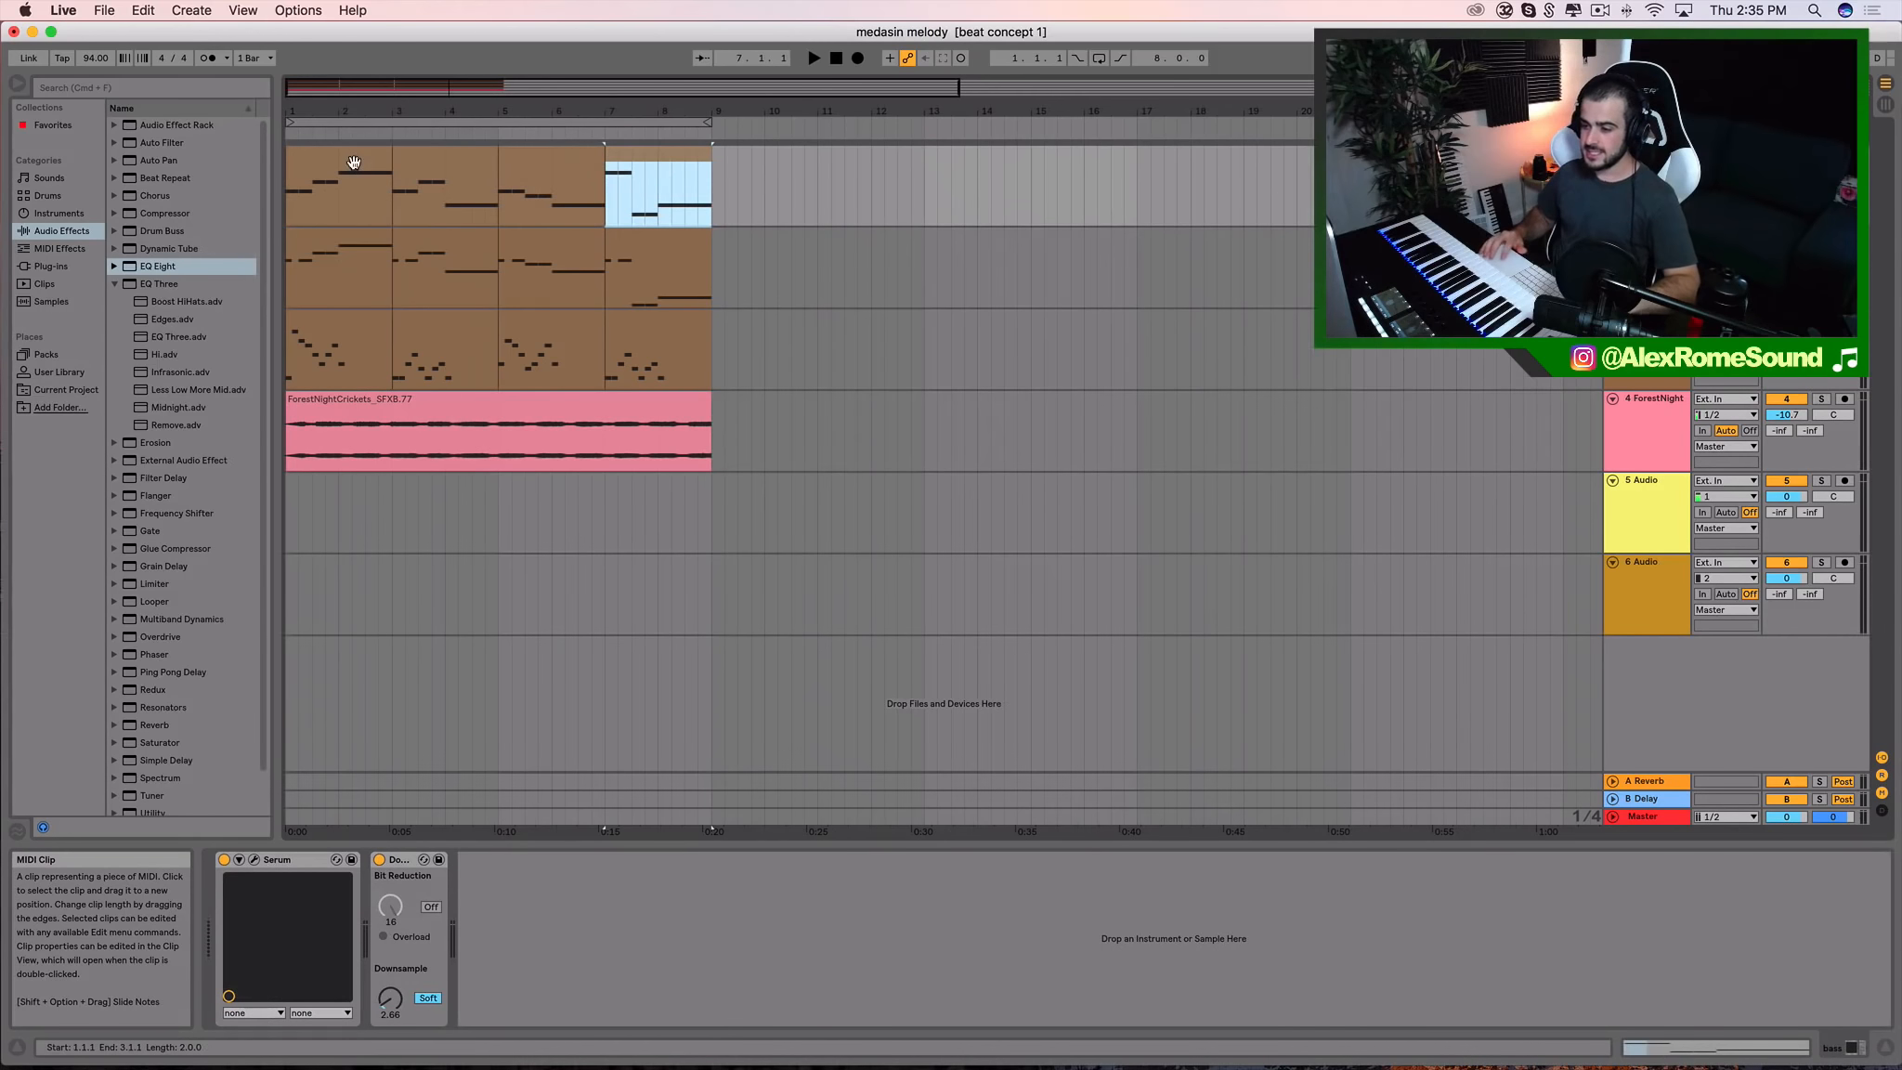
{"action": "left_click", "coordinate": [345, 164]}
{"action": "left_click", "coordinate": [405, 158]}
{"action": "left_click", "coordinate": [554, 160]}
{"action": "left_click", "coordinate": [617, 158]}
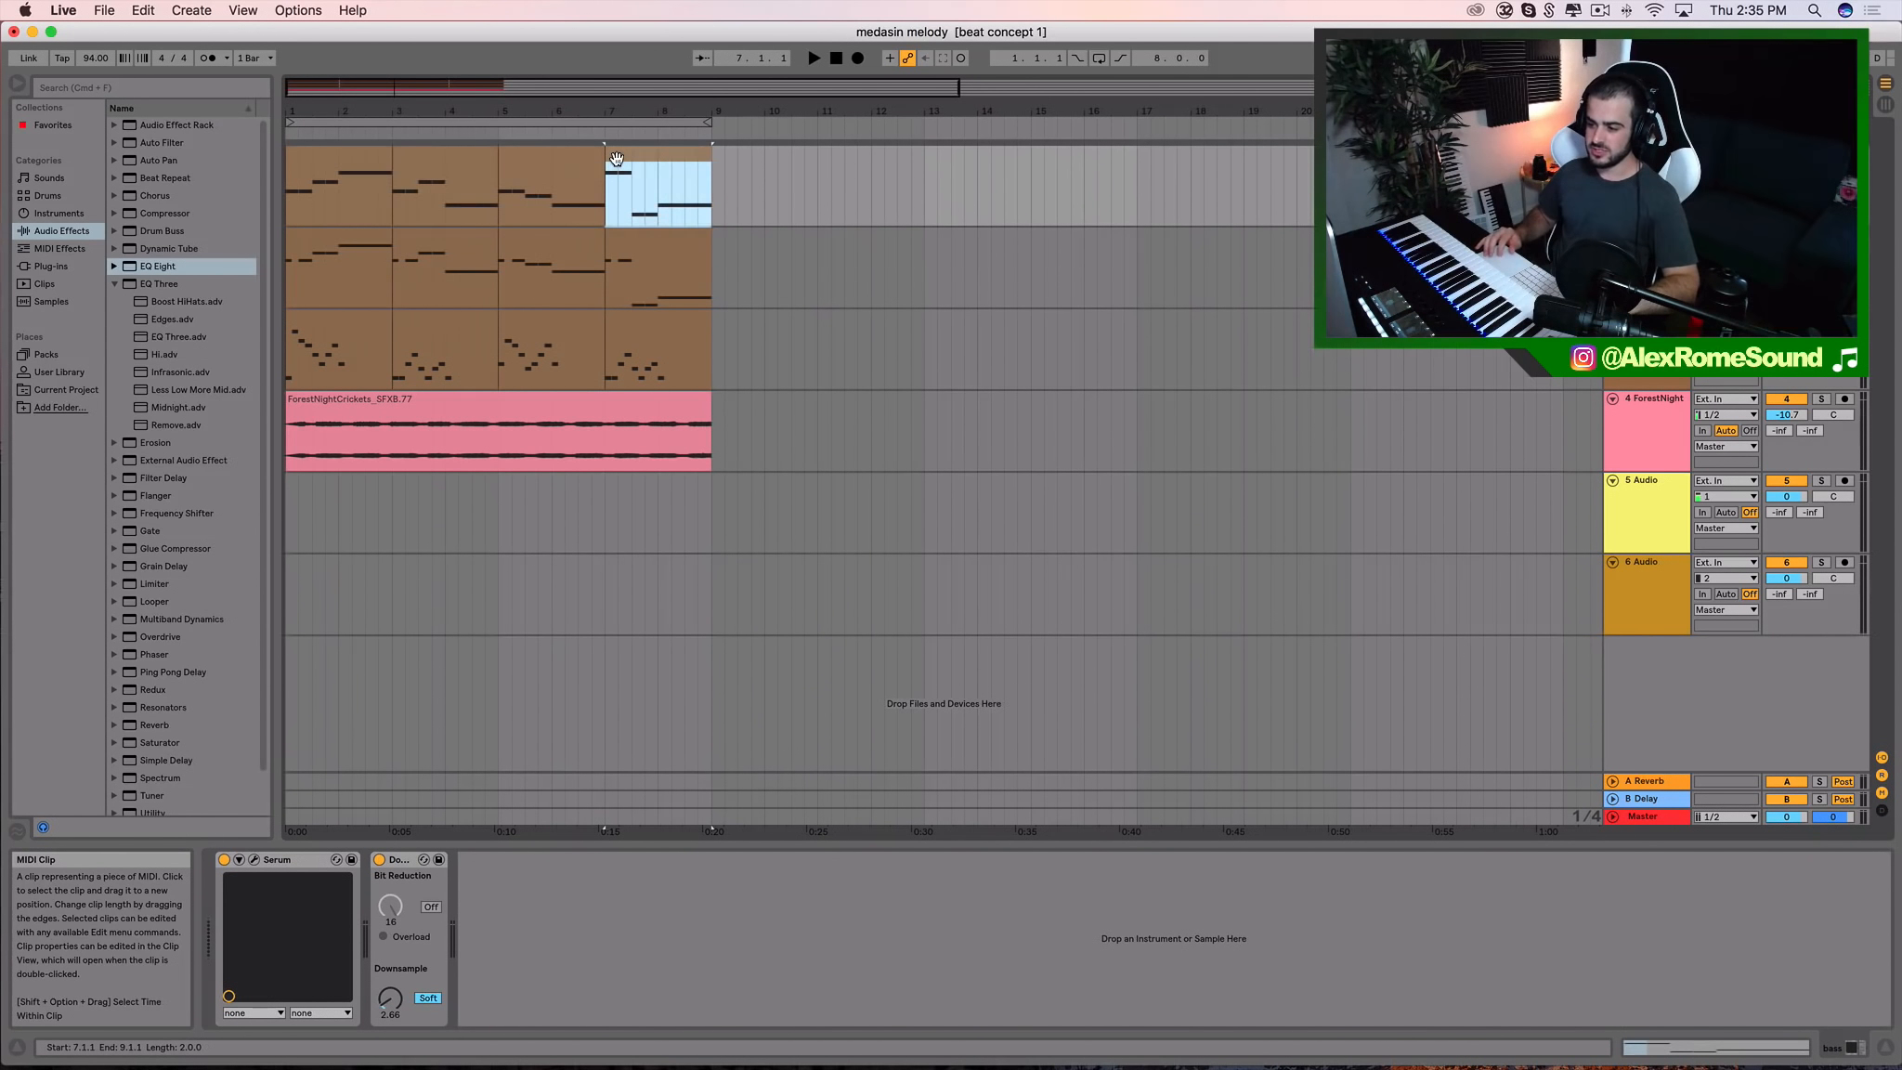
{"action": "left_click", "coordinate": [645, 337]}
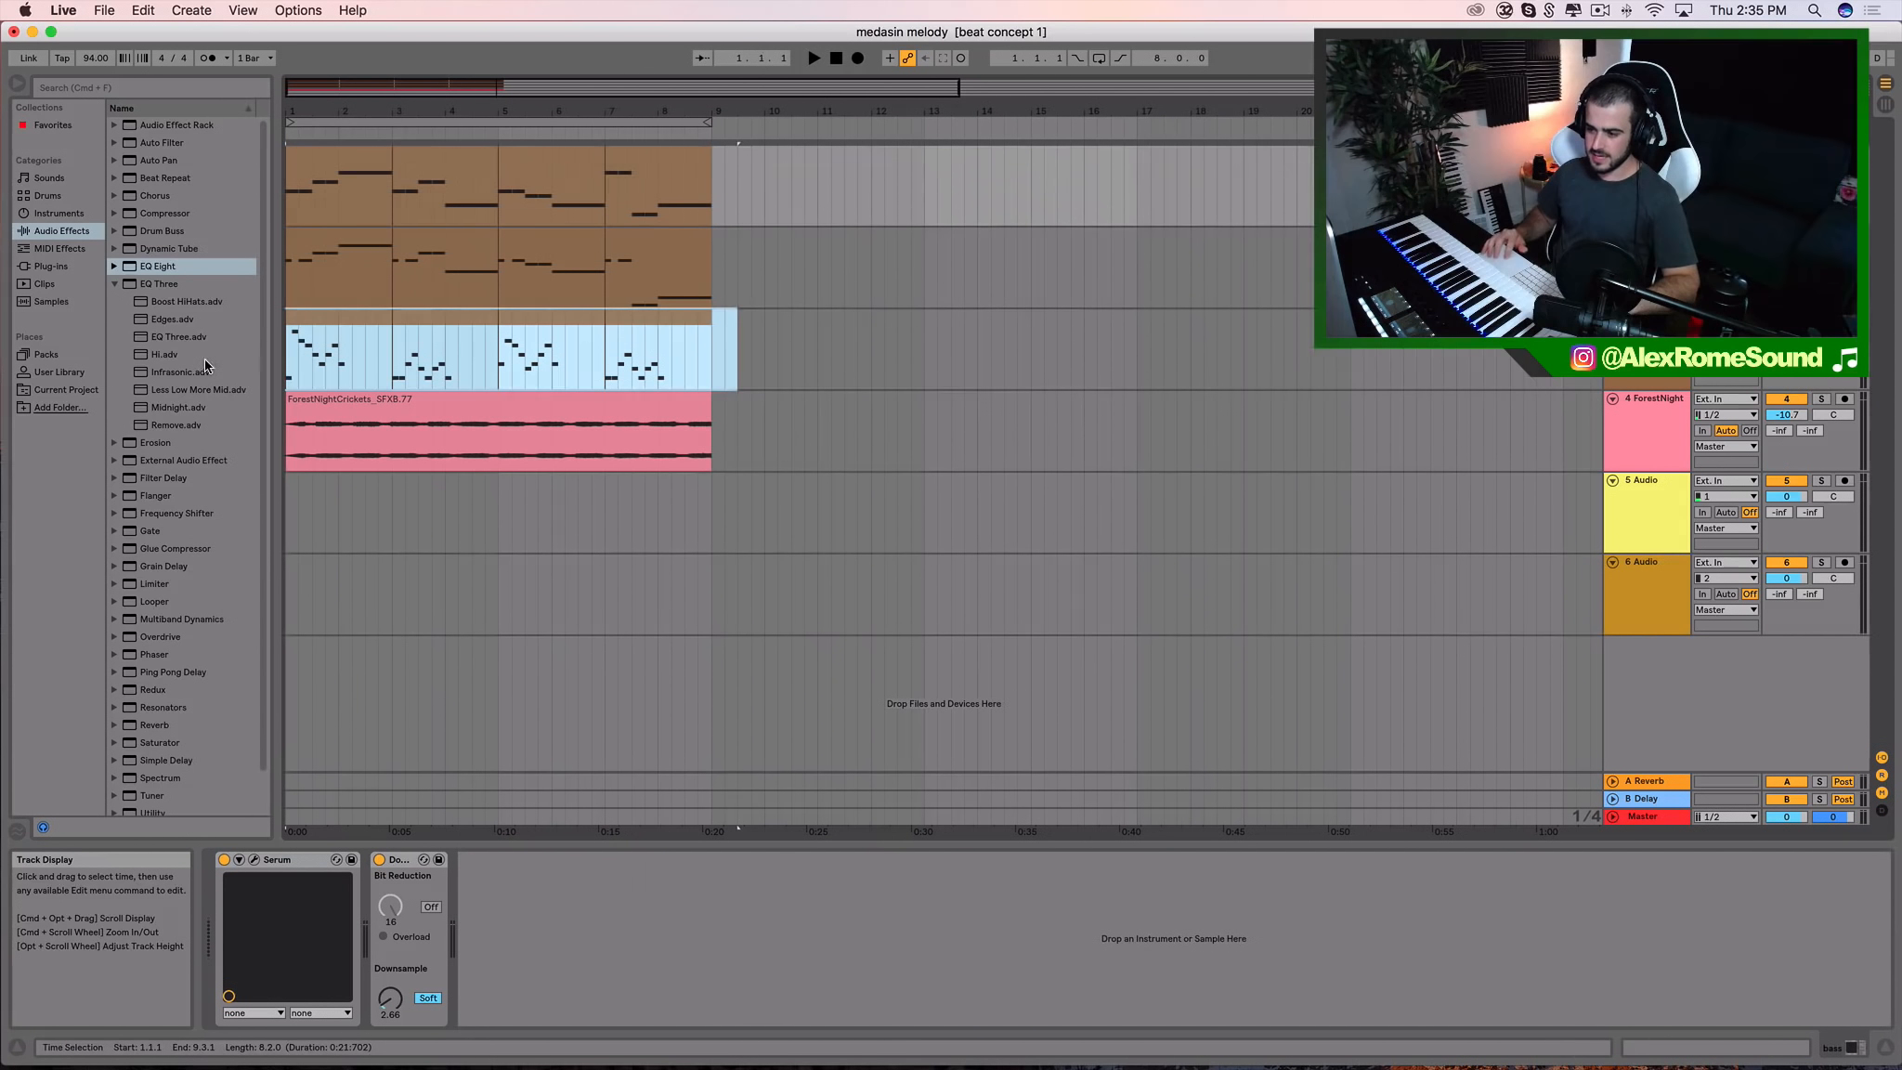
{"action": "left_click", "coordinate": [653, 329]}
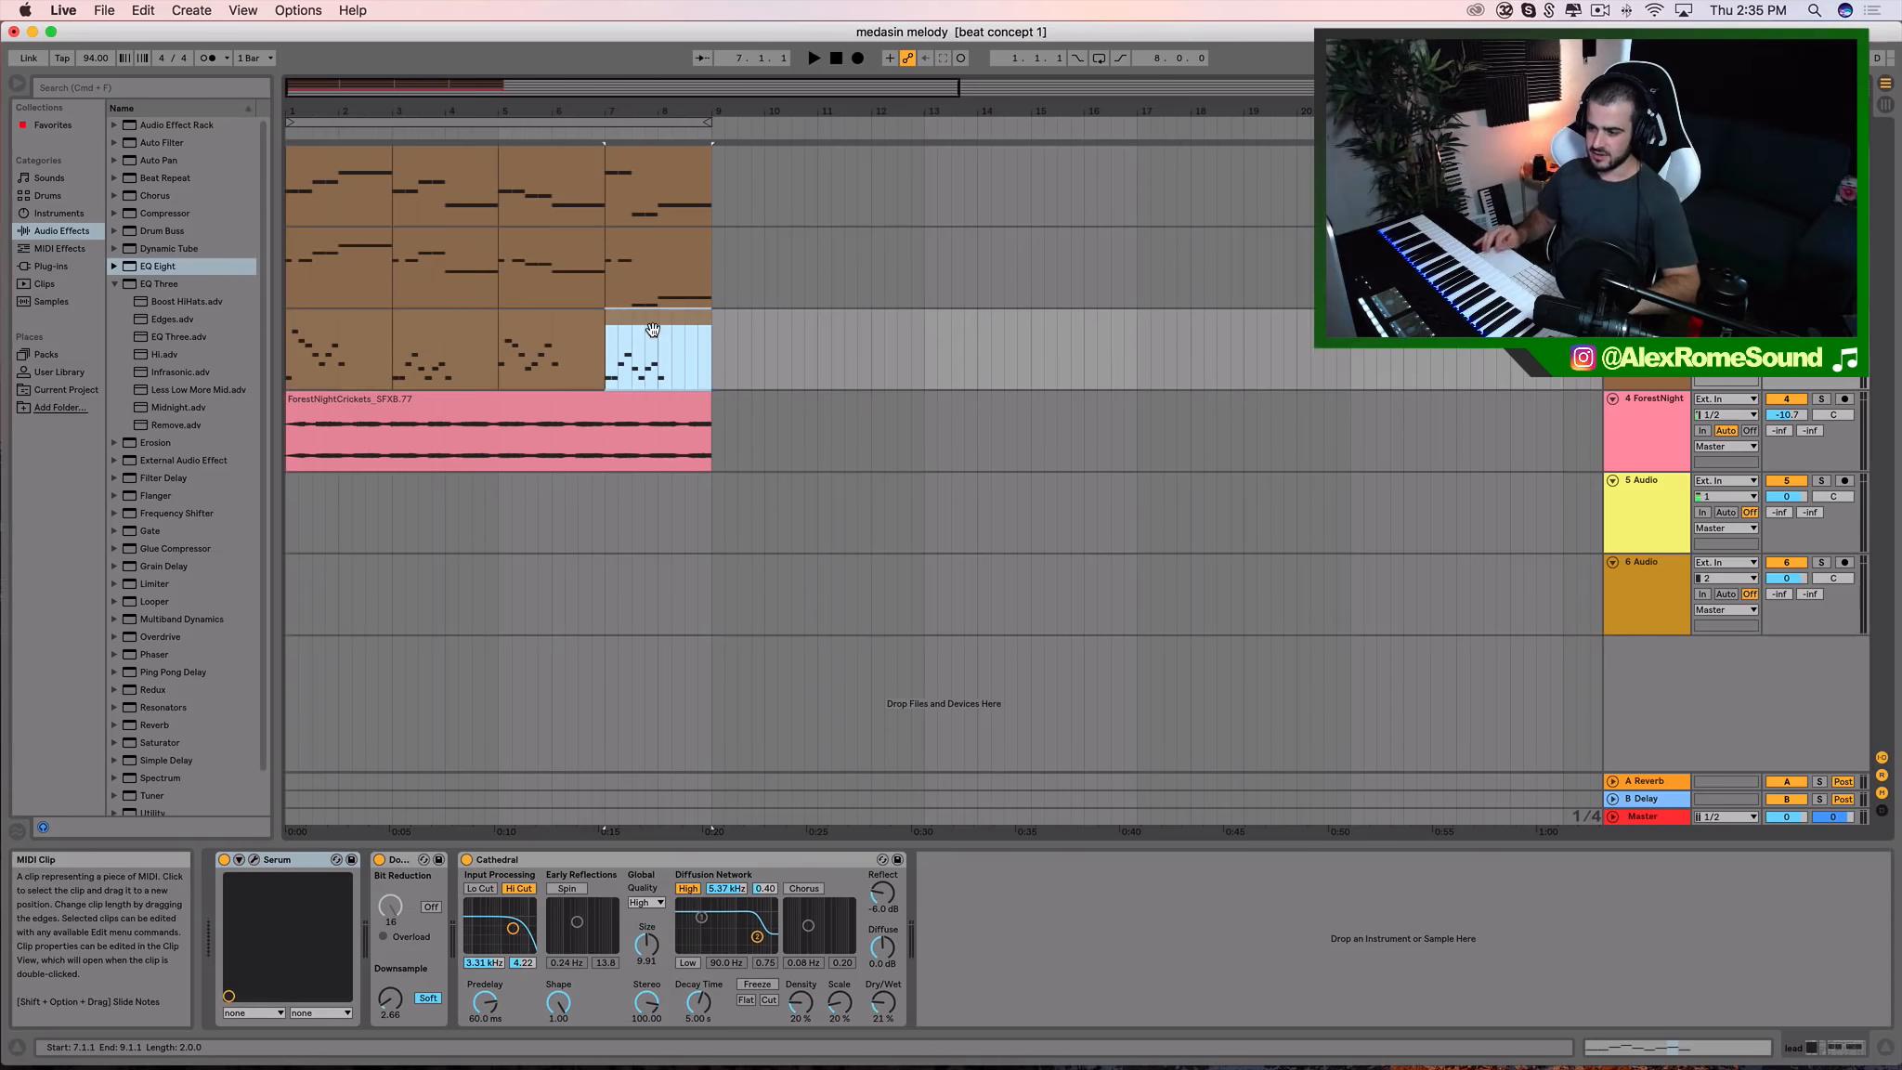
{"action": "left_click", "coordinate": [527, 330]}
{"action": "left_click", "coordinate": [416, 330]}
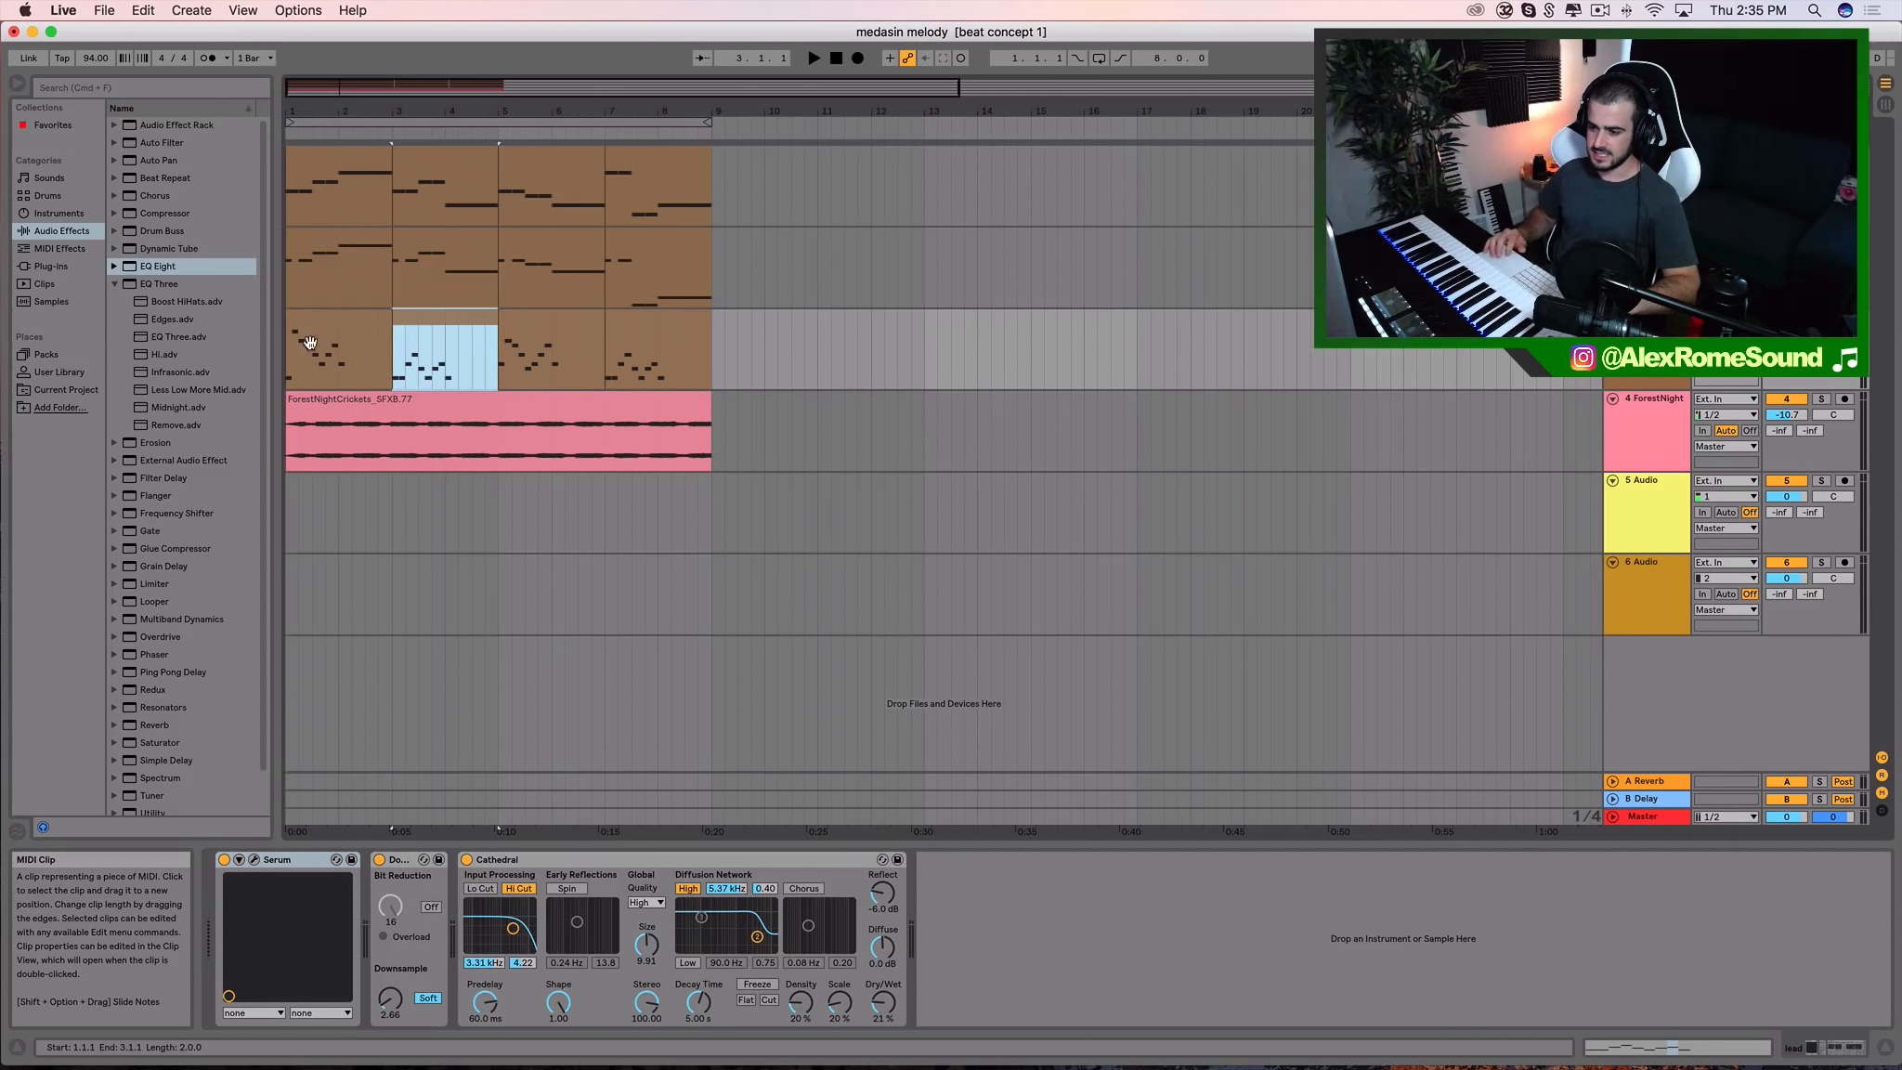
{"action": "left_click", "coordinate": [310, 340]}
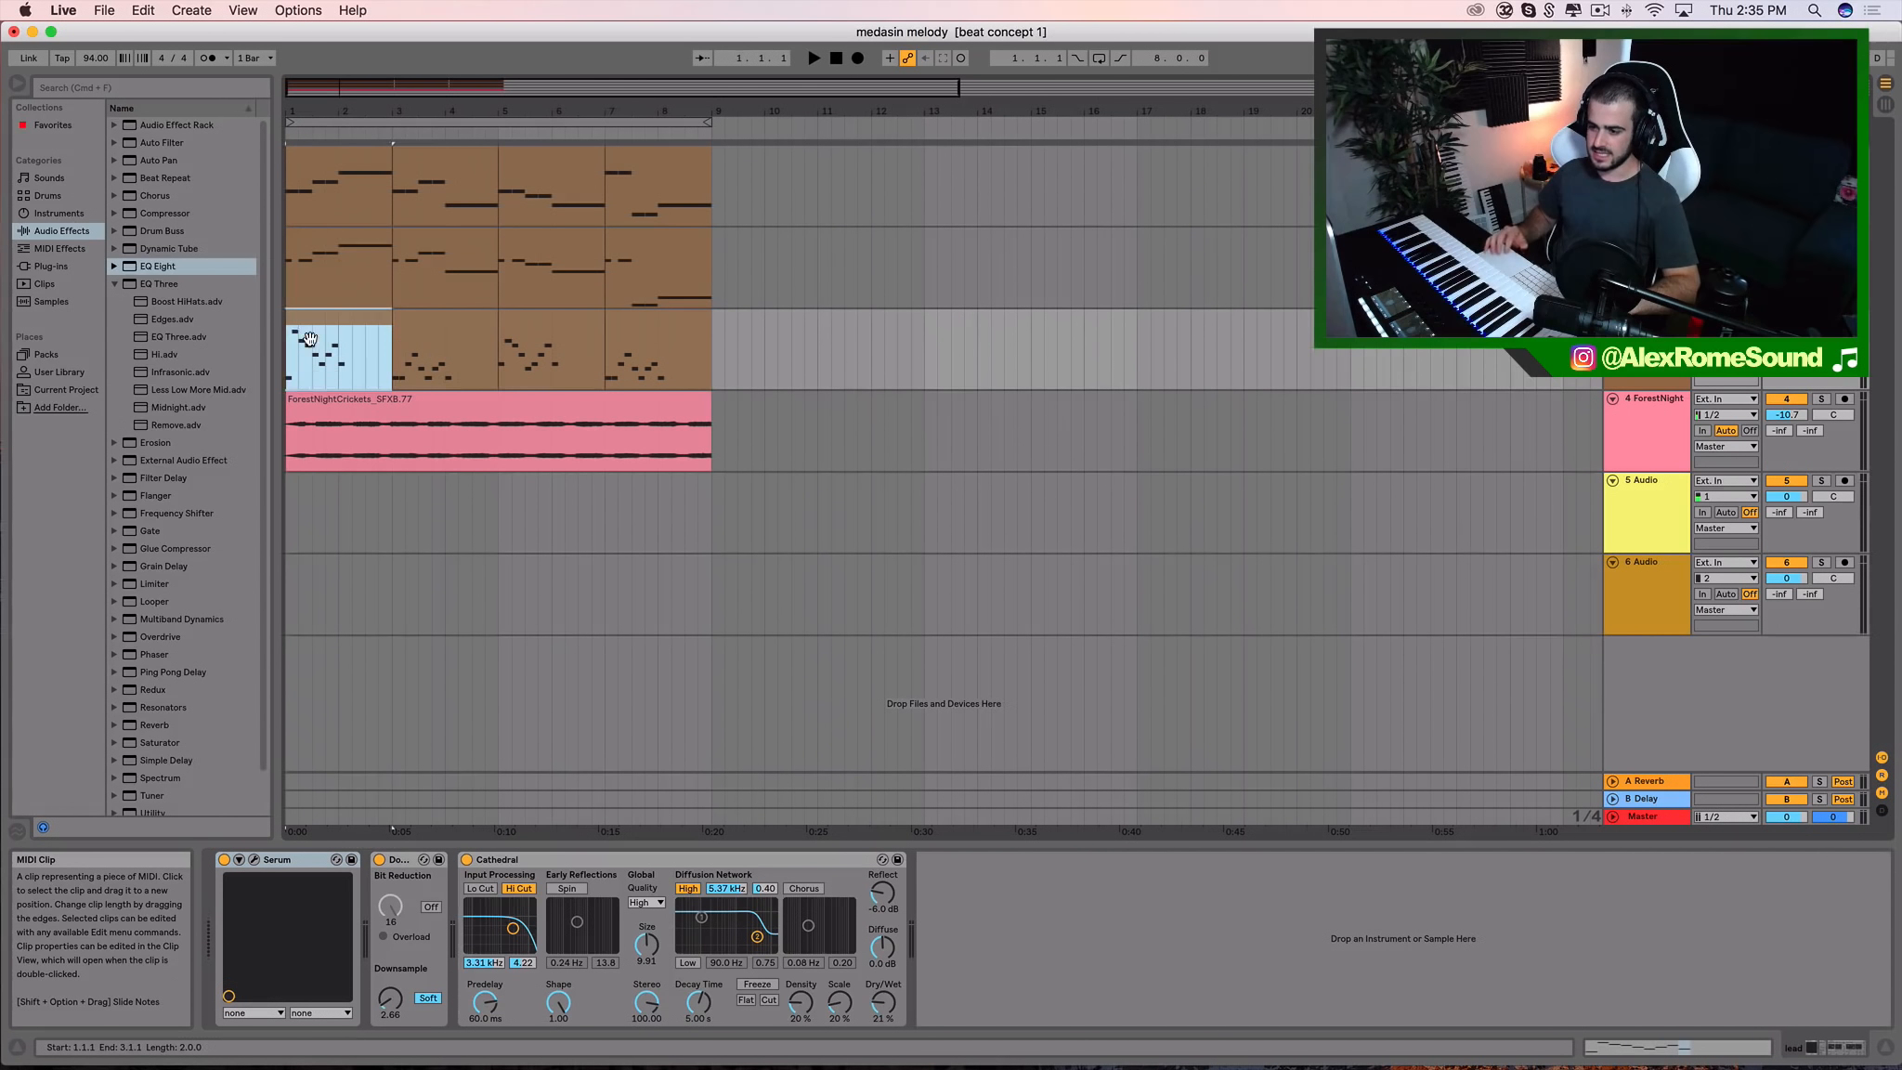
{"action": "left_click", "coordinate": [323, 160]}
{"action": "left_click", "coordinate": [455, 159]}
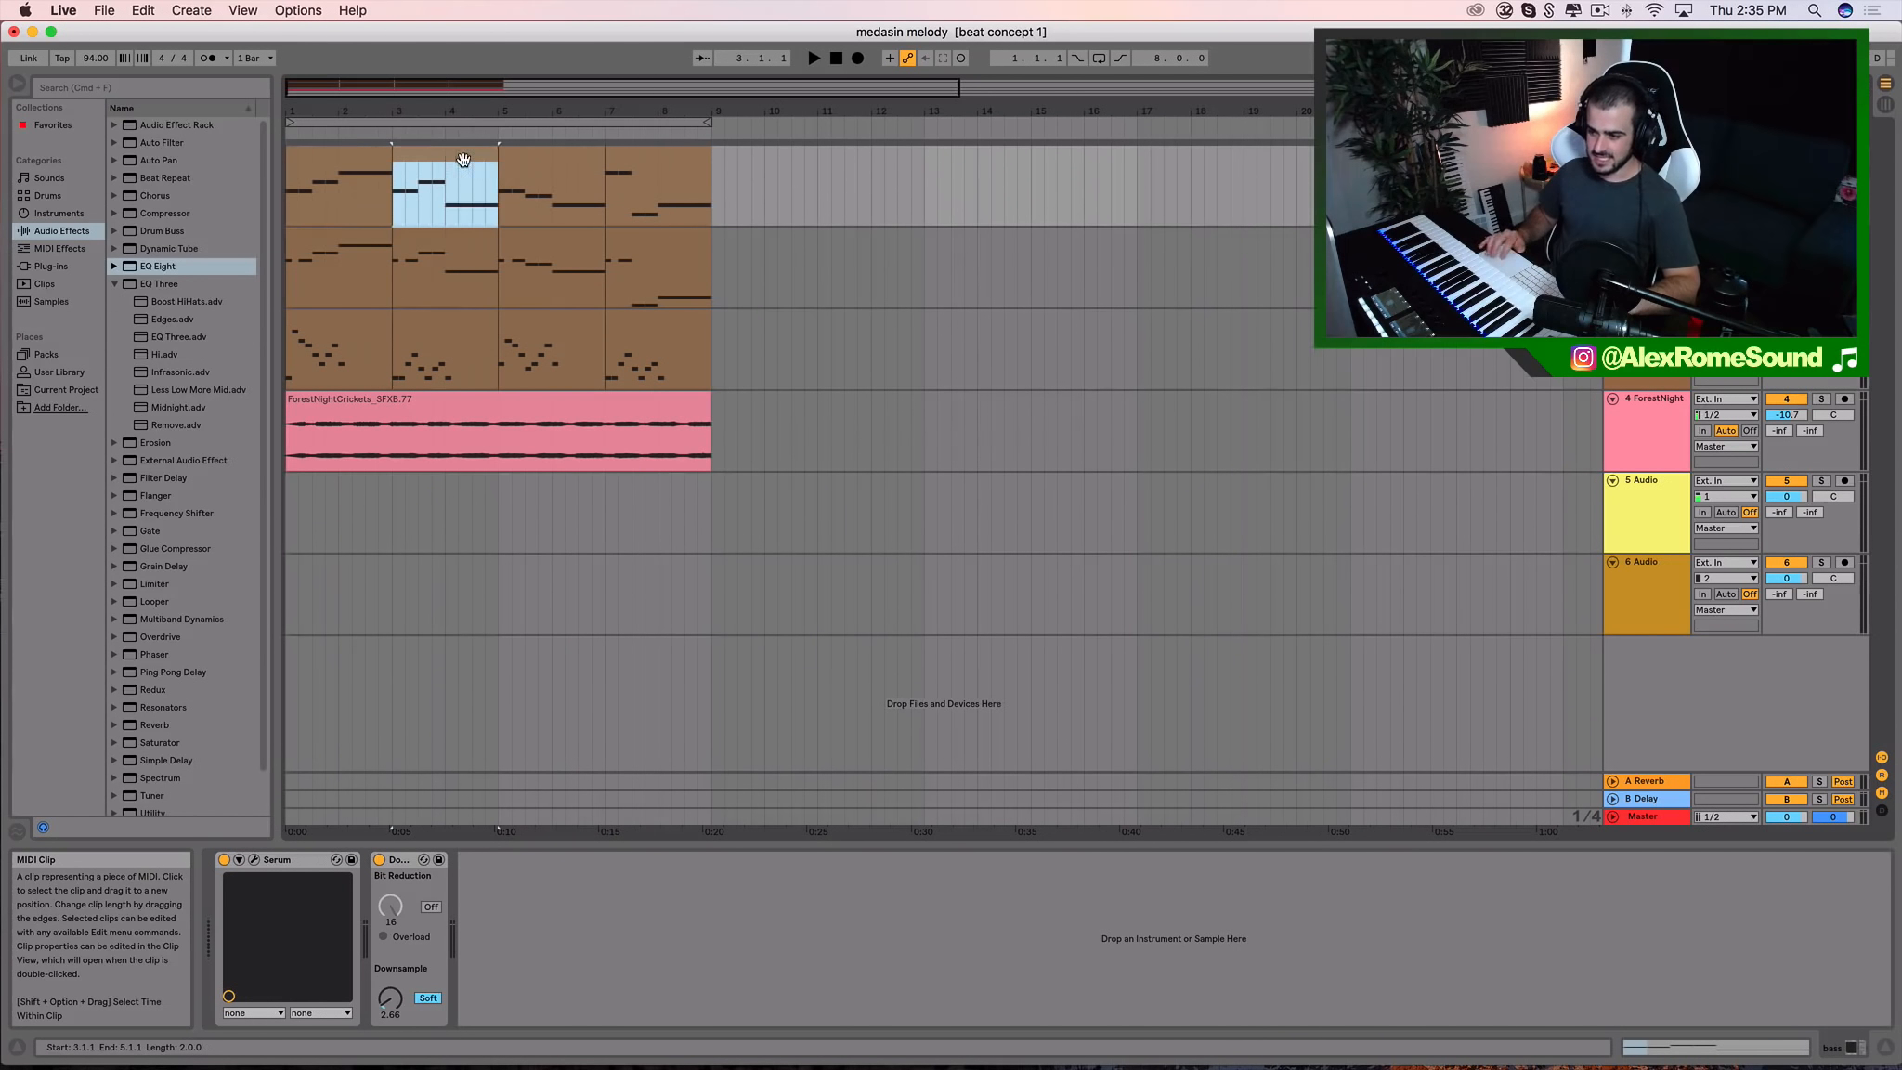
{"action": "left_click", "coordinate": [533, 158]}
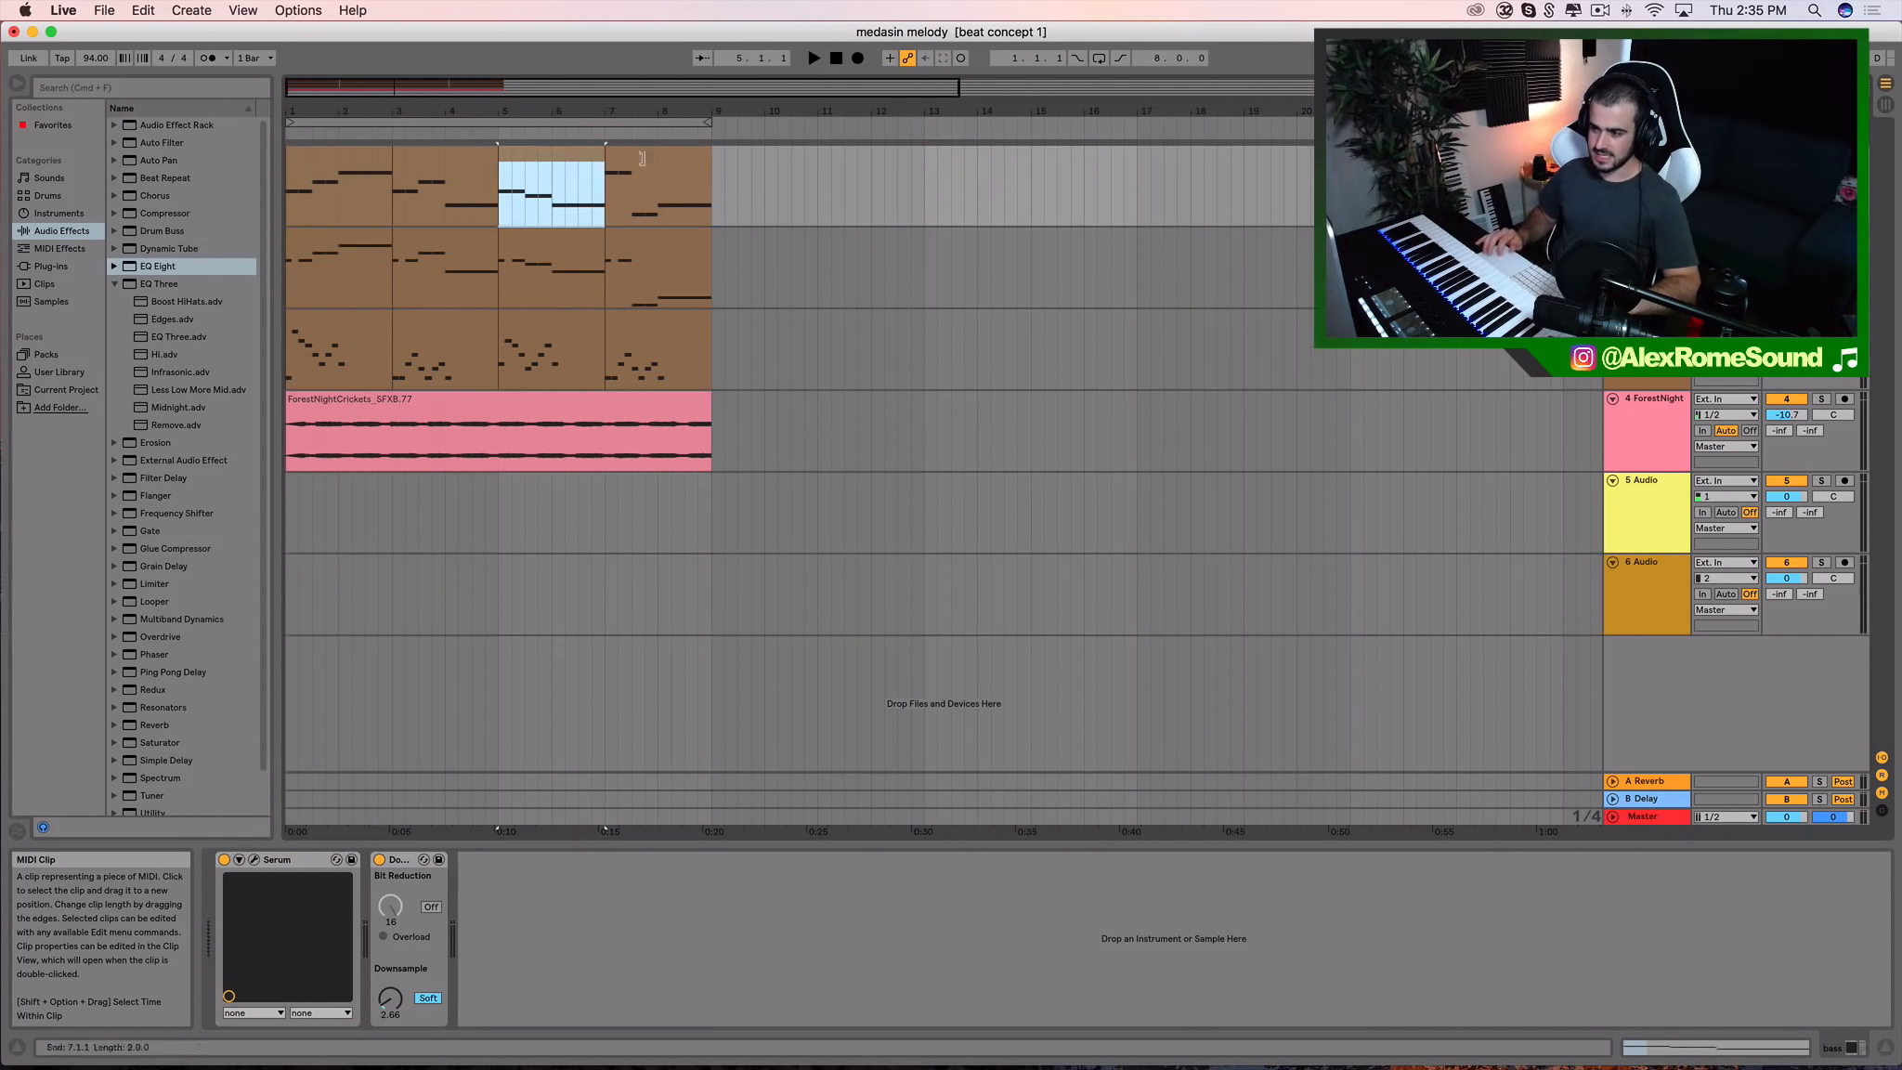
{"action": "left_click", "coordinate": [636, 157]}
{"action": "left_click", "coordinate": [294, 148]}
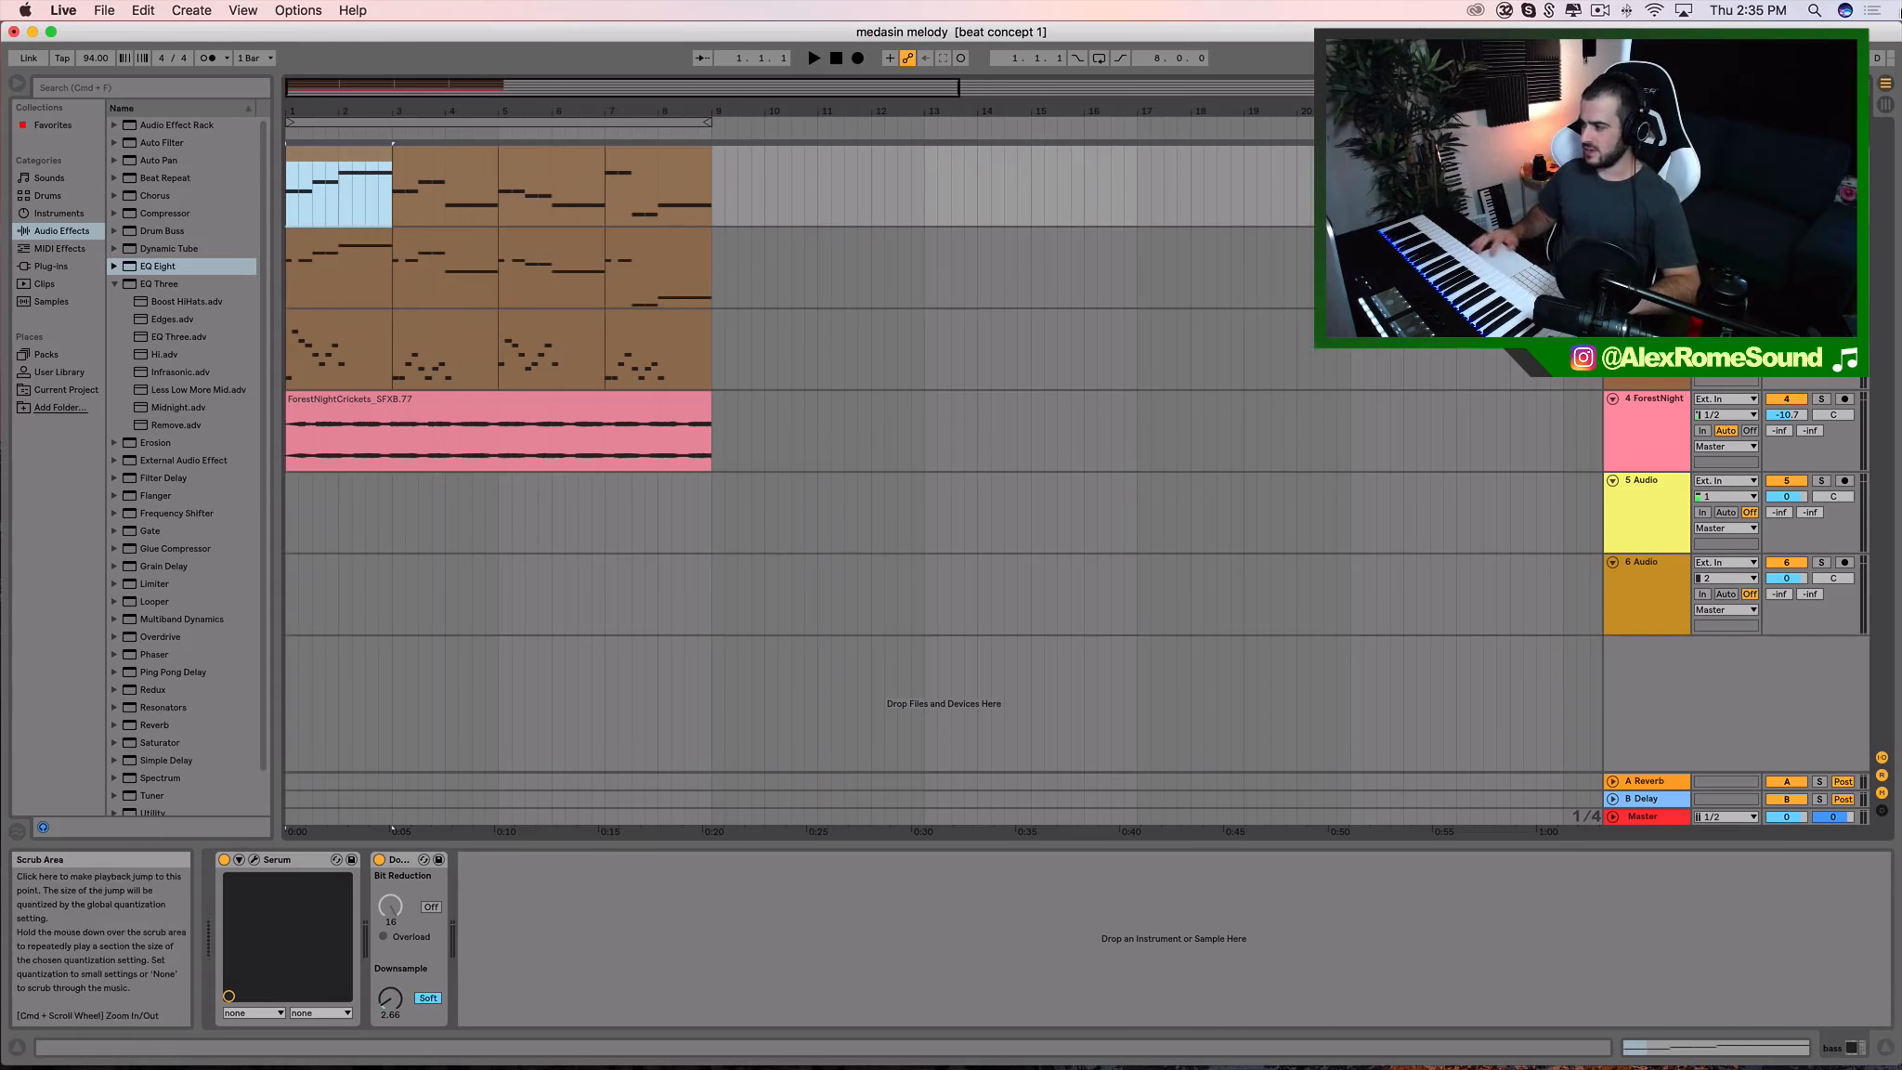
Solo the first MIDI track, show its opening clip's notes in the note editor and play that clip
{"action": "left_click", "coordinate": [1822, 154]}
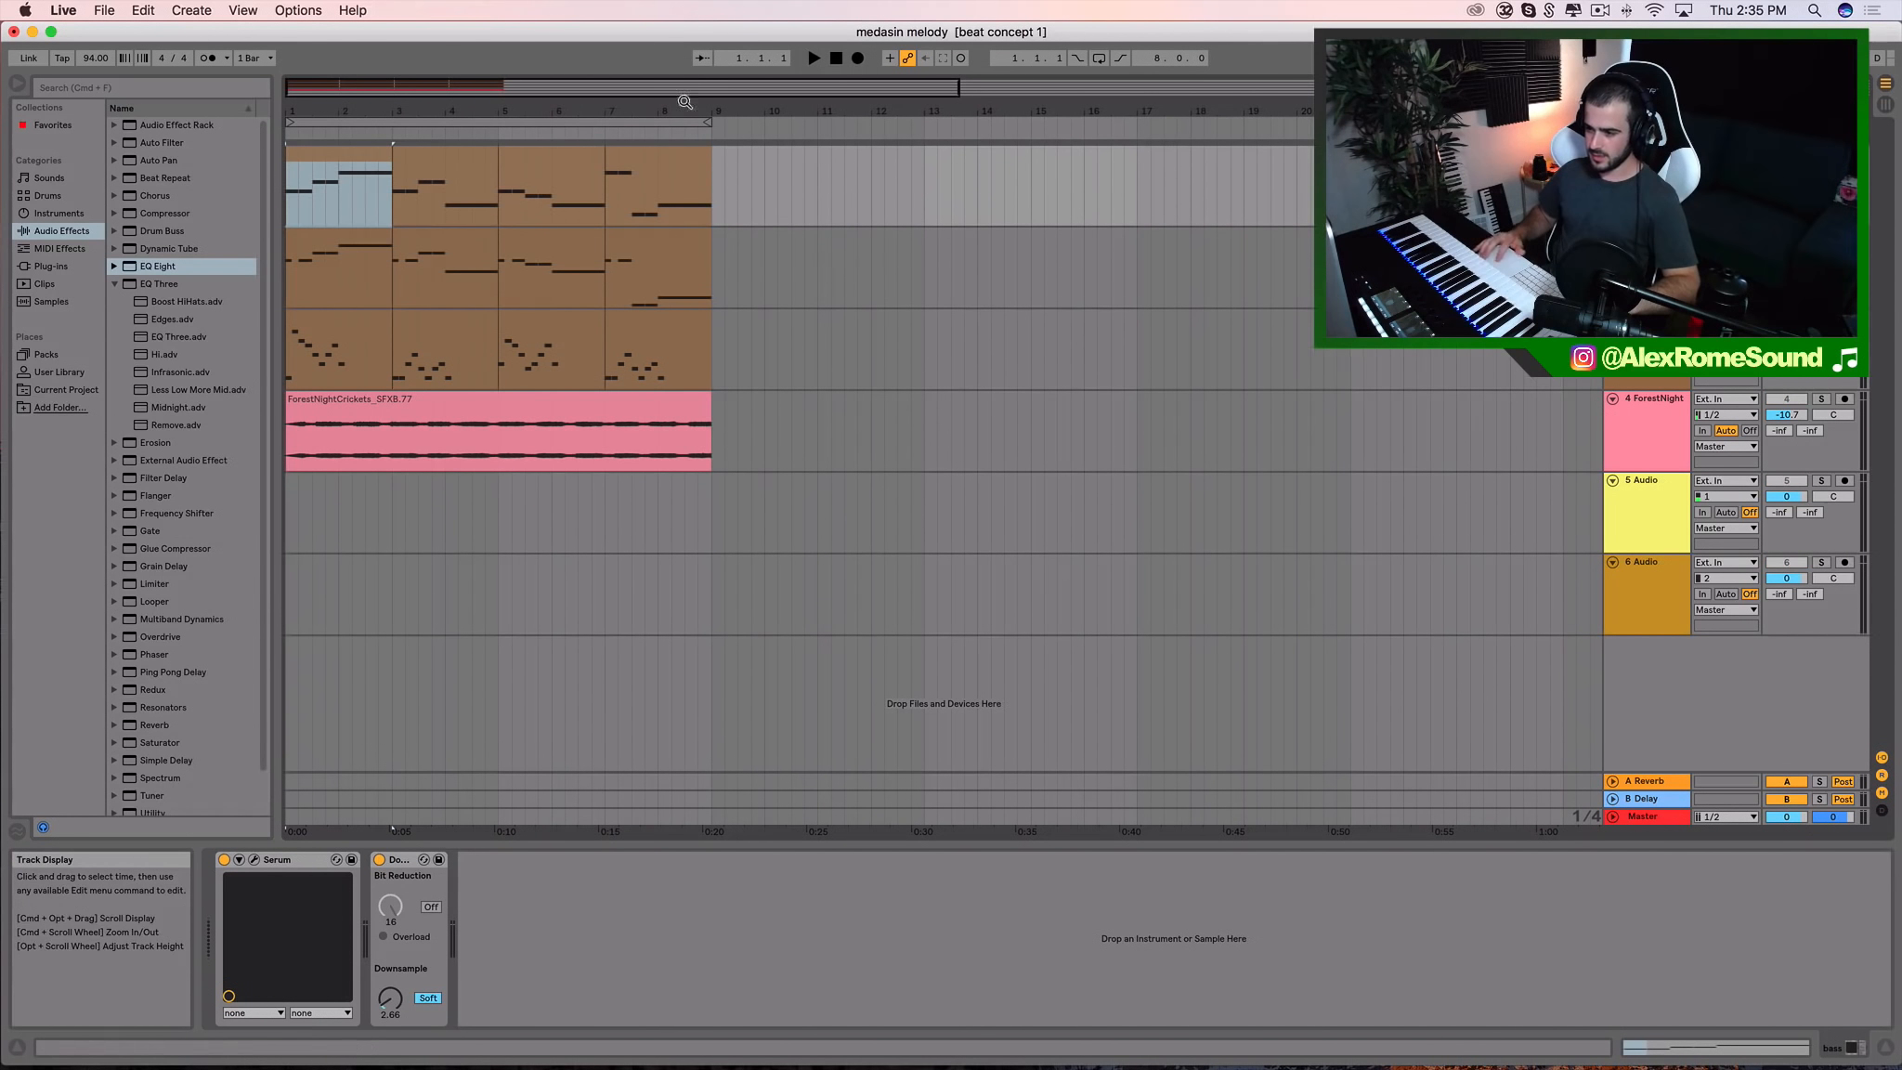
{"action": "left_click_drag", "start_coordinate": [733, 160], "coordinate": [35, 171]}
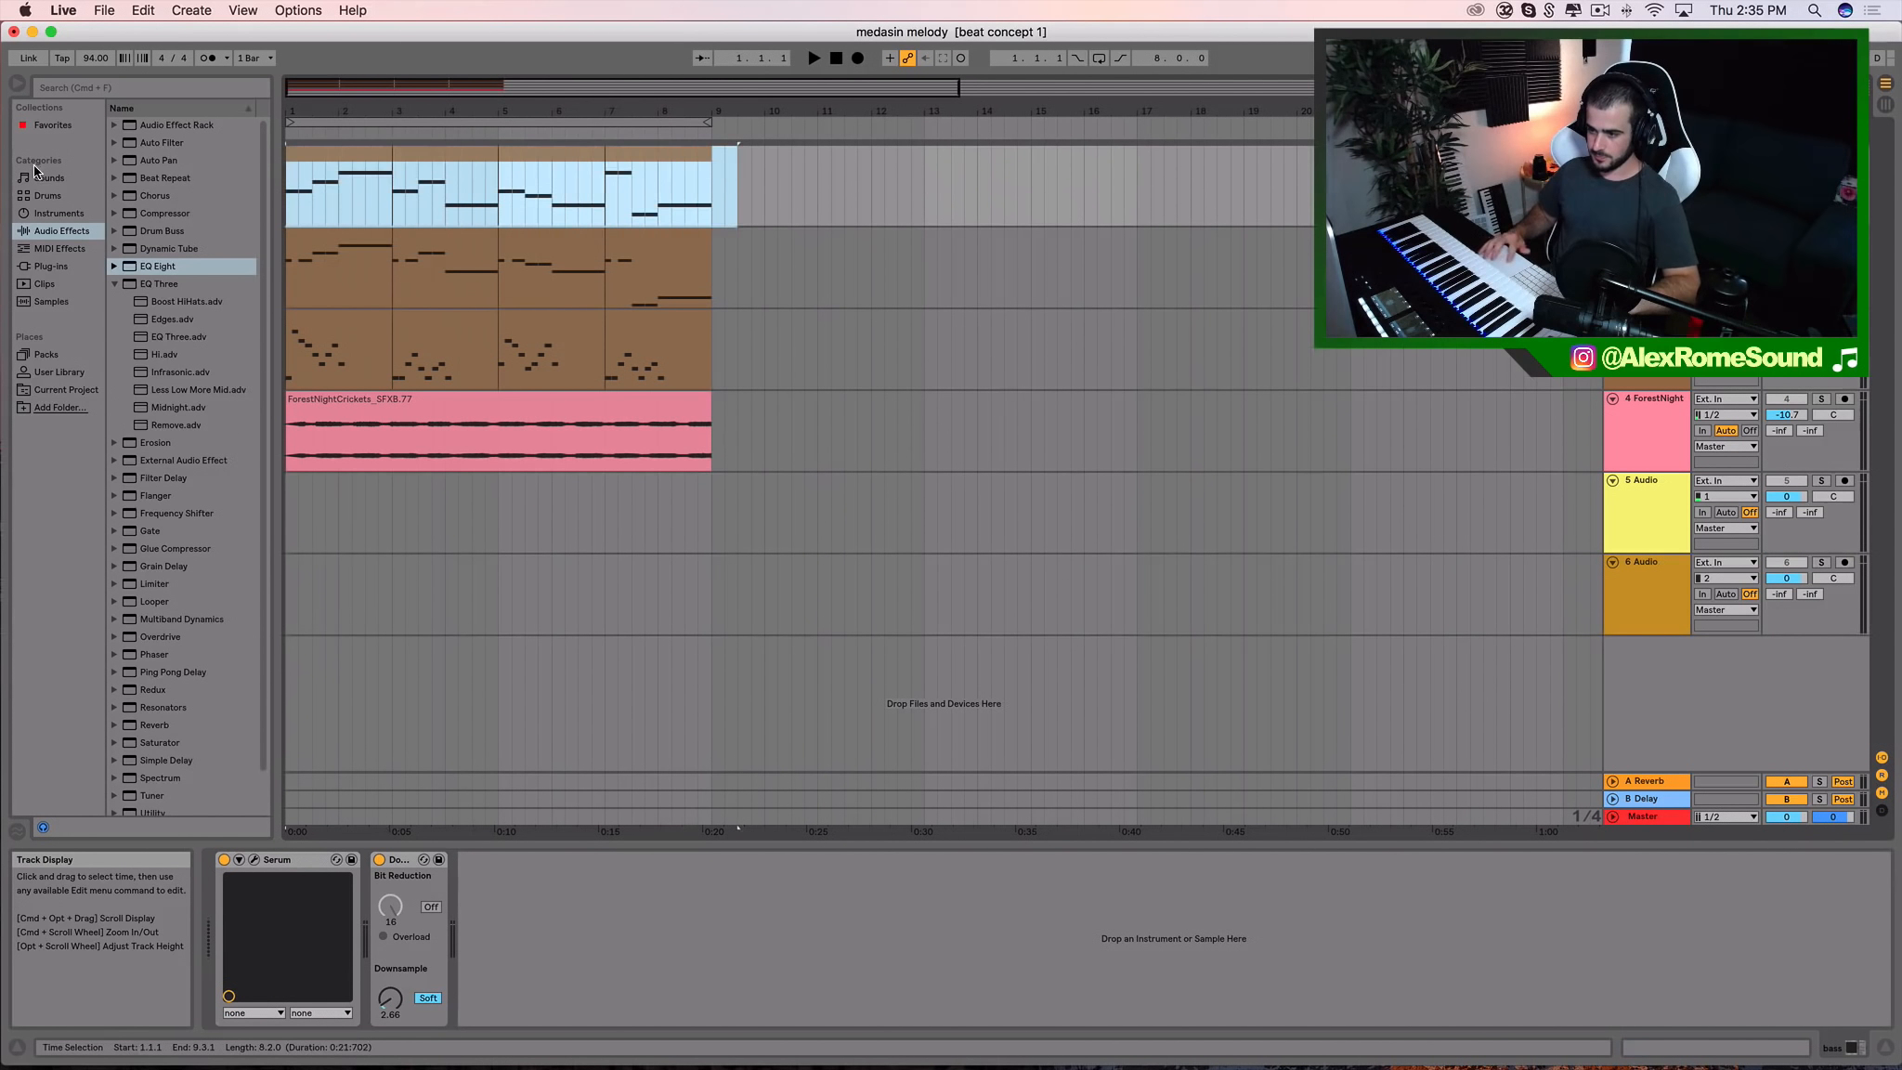
{"action": "double_click", "coordinate": [325, 153]}
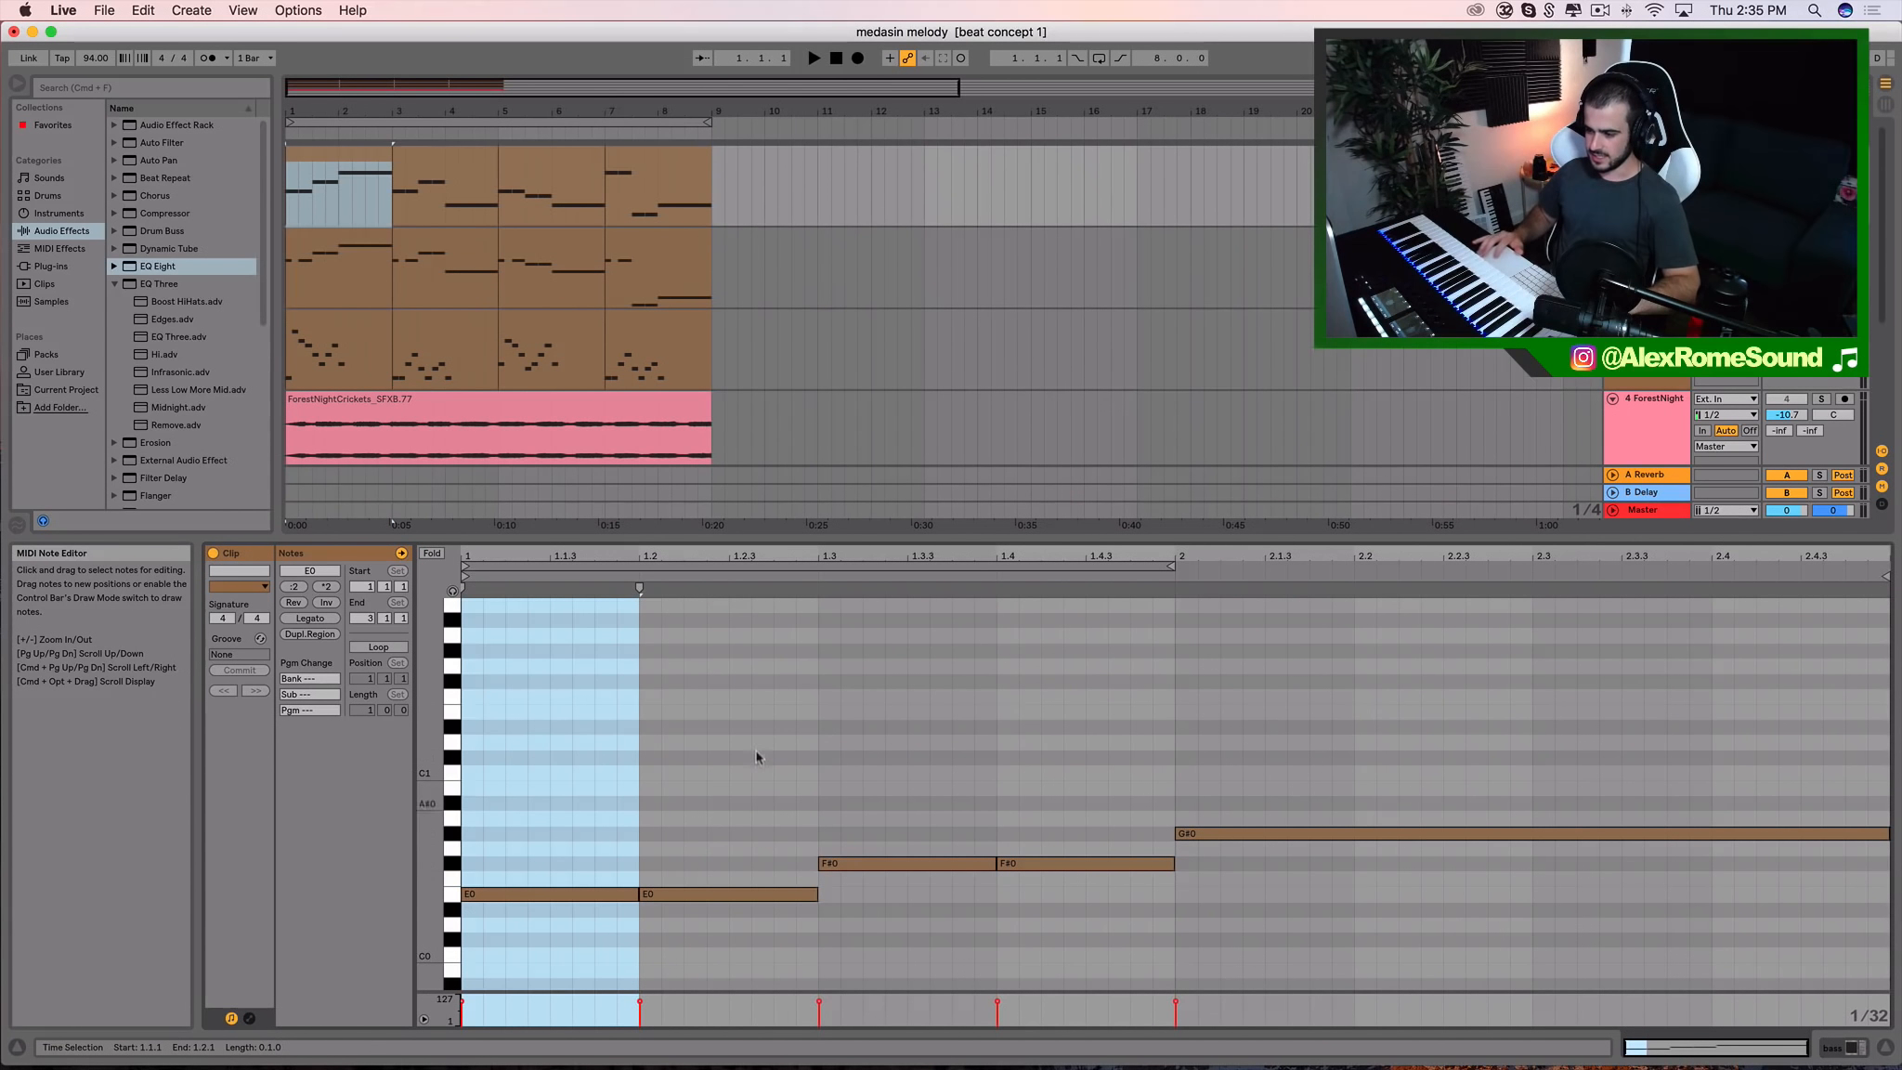
{"action": "mouse_move", "coordinate": [903, 551]}
{"action": "left_mouse_down"}
{"action": "mouse_move", "coordinate": [901, 706]}
{"action": "mouse_move", "coordinate": [901, 557]}
{"action": "left_mouse_up"}
{"action": "key", "text": "space"}
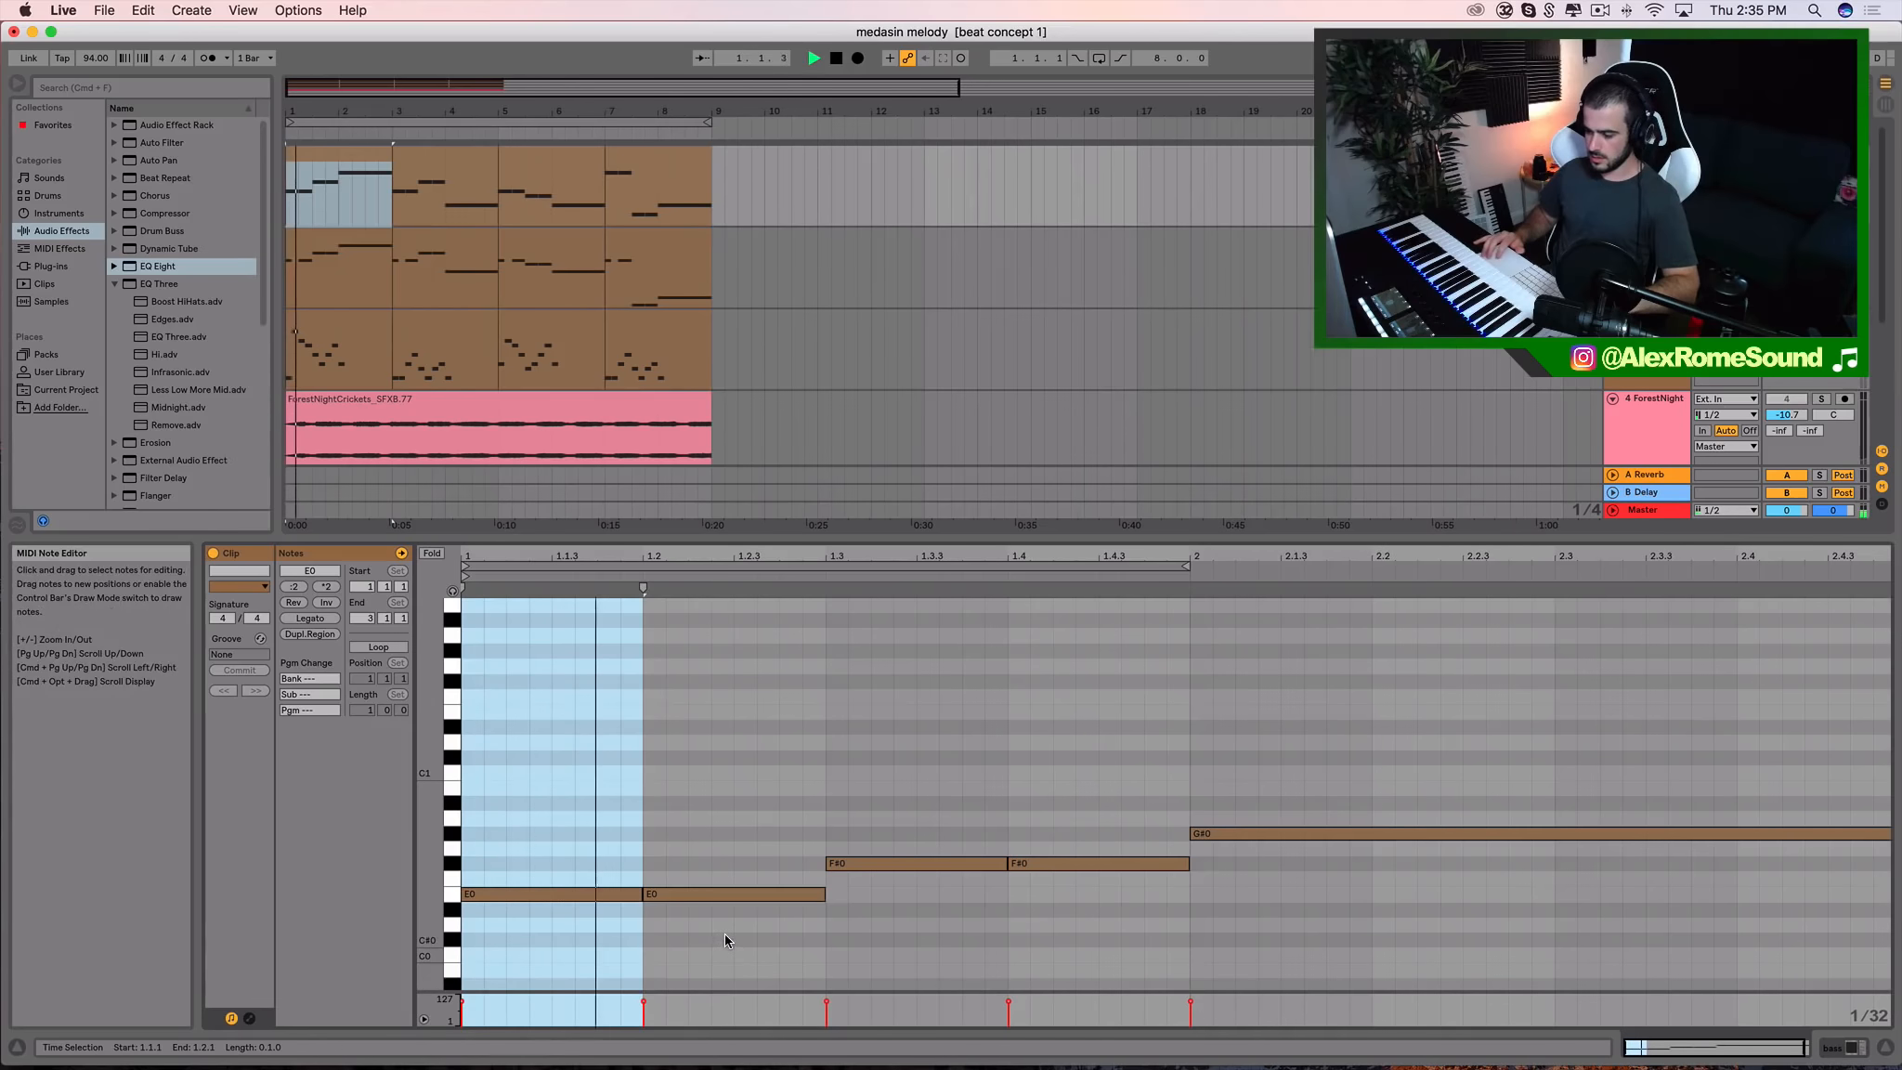
{"action": "scroll", "coordinate": [799, 901], "scroll_direction": "right", "scroll_amount": 1}
{"action": "scroll", "coordinate": [800, 901], "scroll_direction": "down", "scroll_amount": 1}
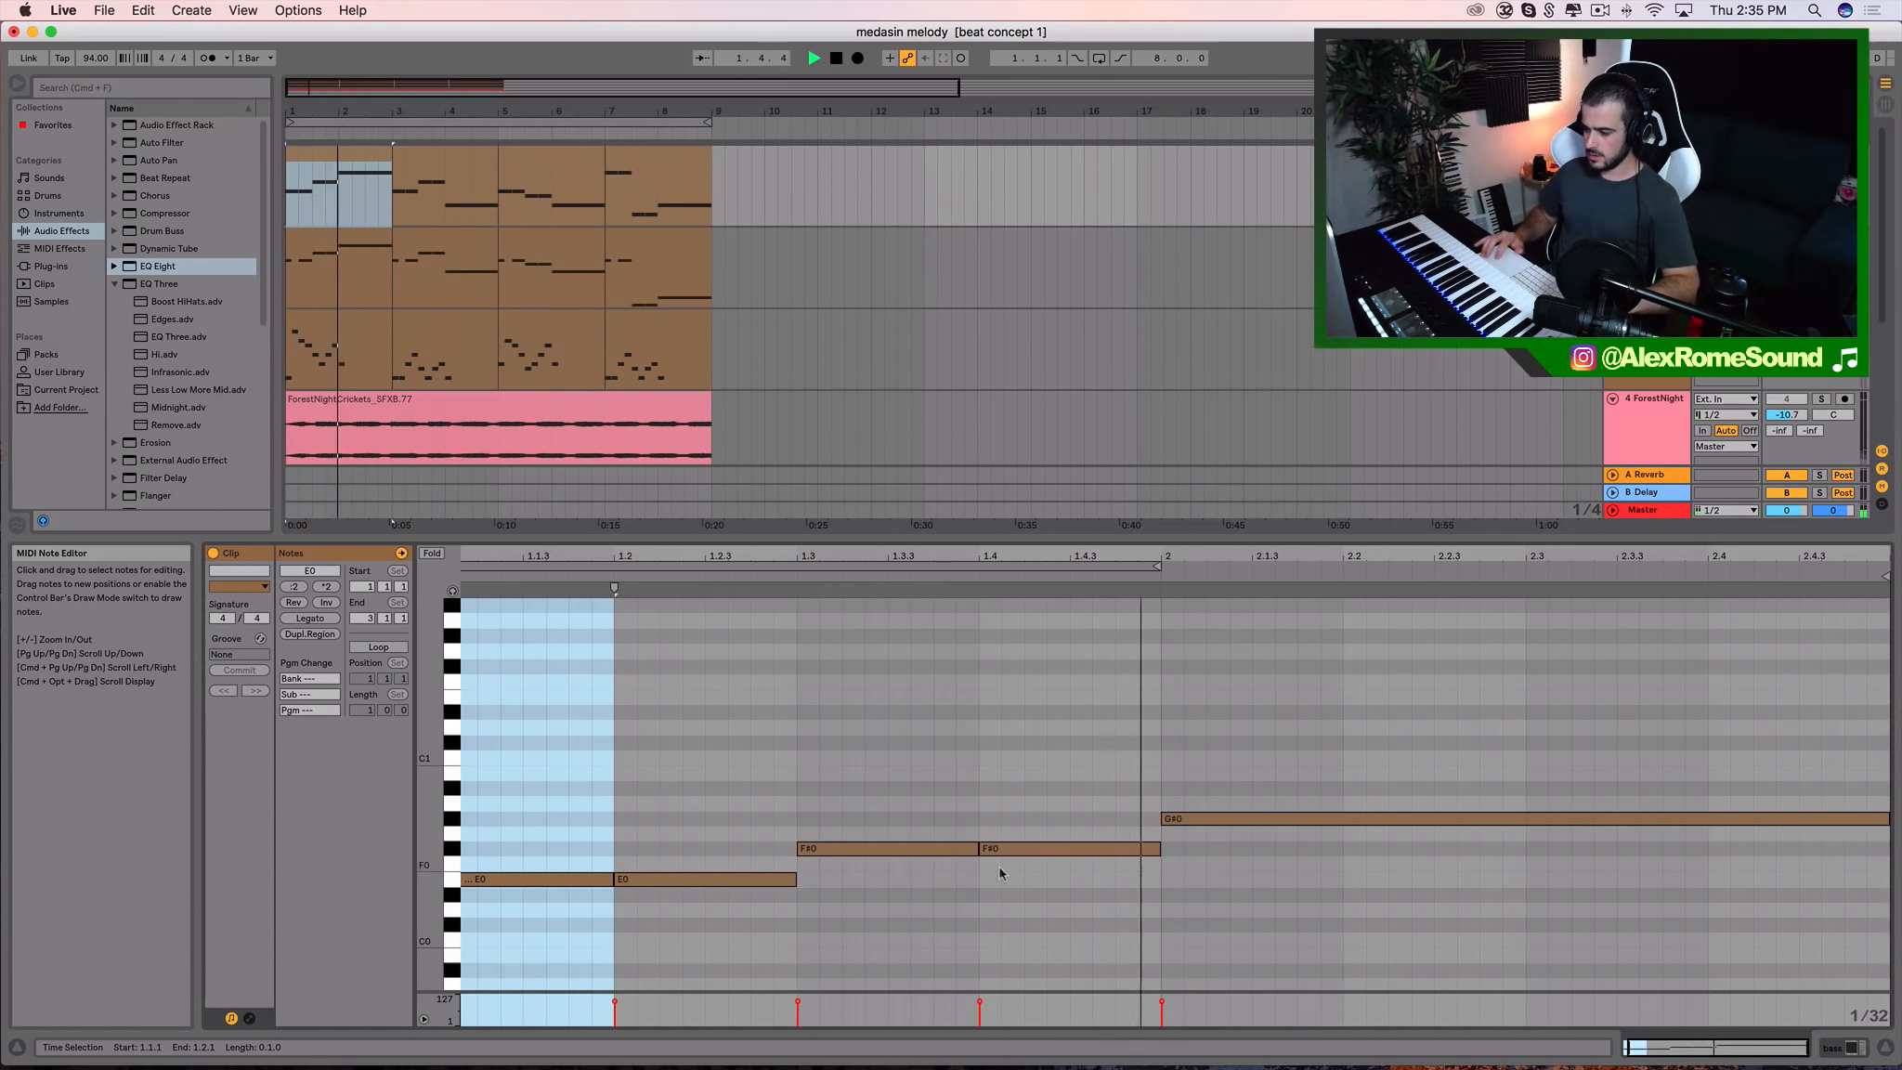
{"action": "key", "text": "space"}
Show the notes of the first track's second, third and fourth clips in turn and play each one
{"action": "left_click", "coordinate": [461, 146]}
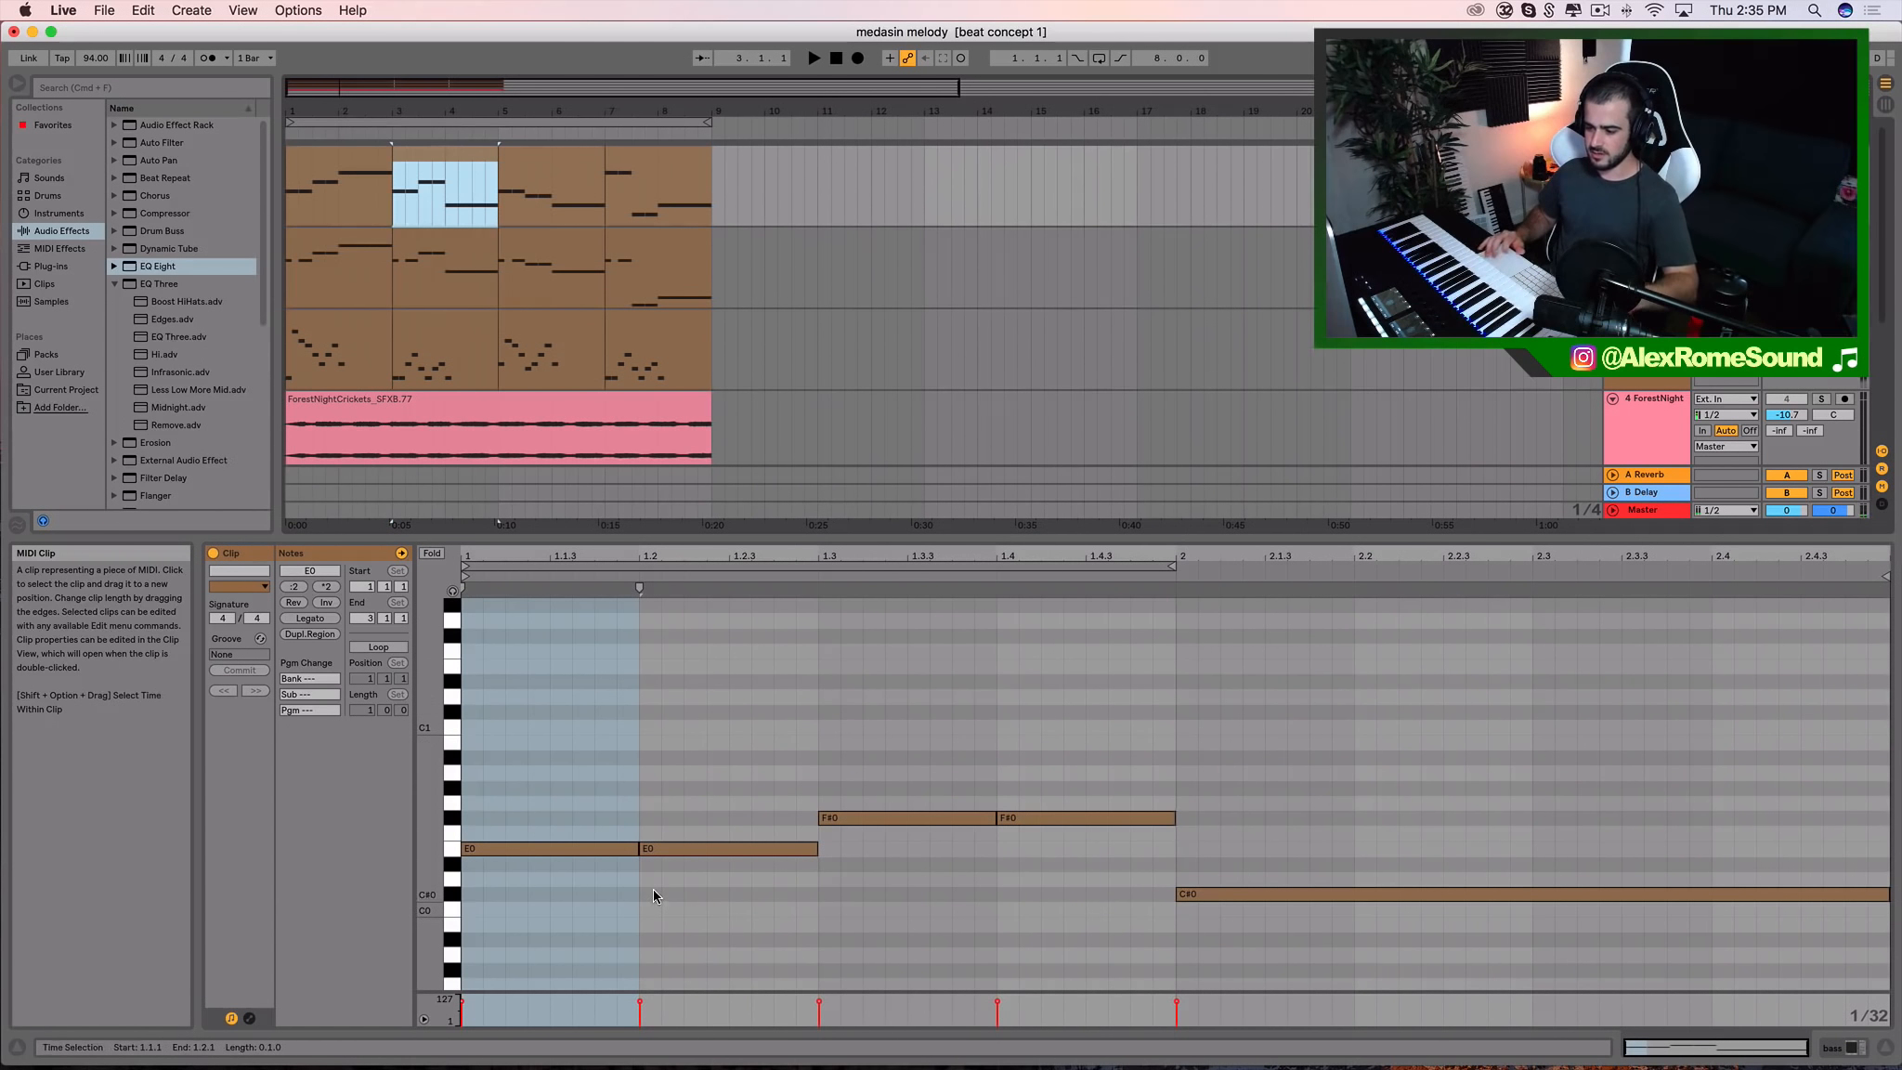
{"action": "key", "text": "space"}
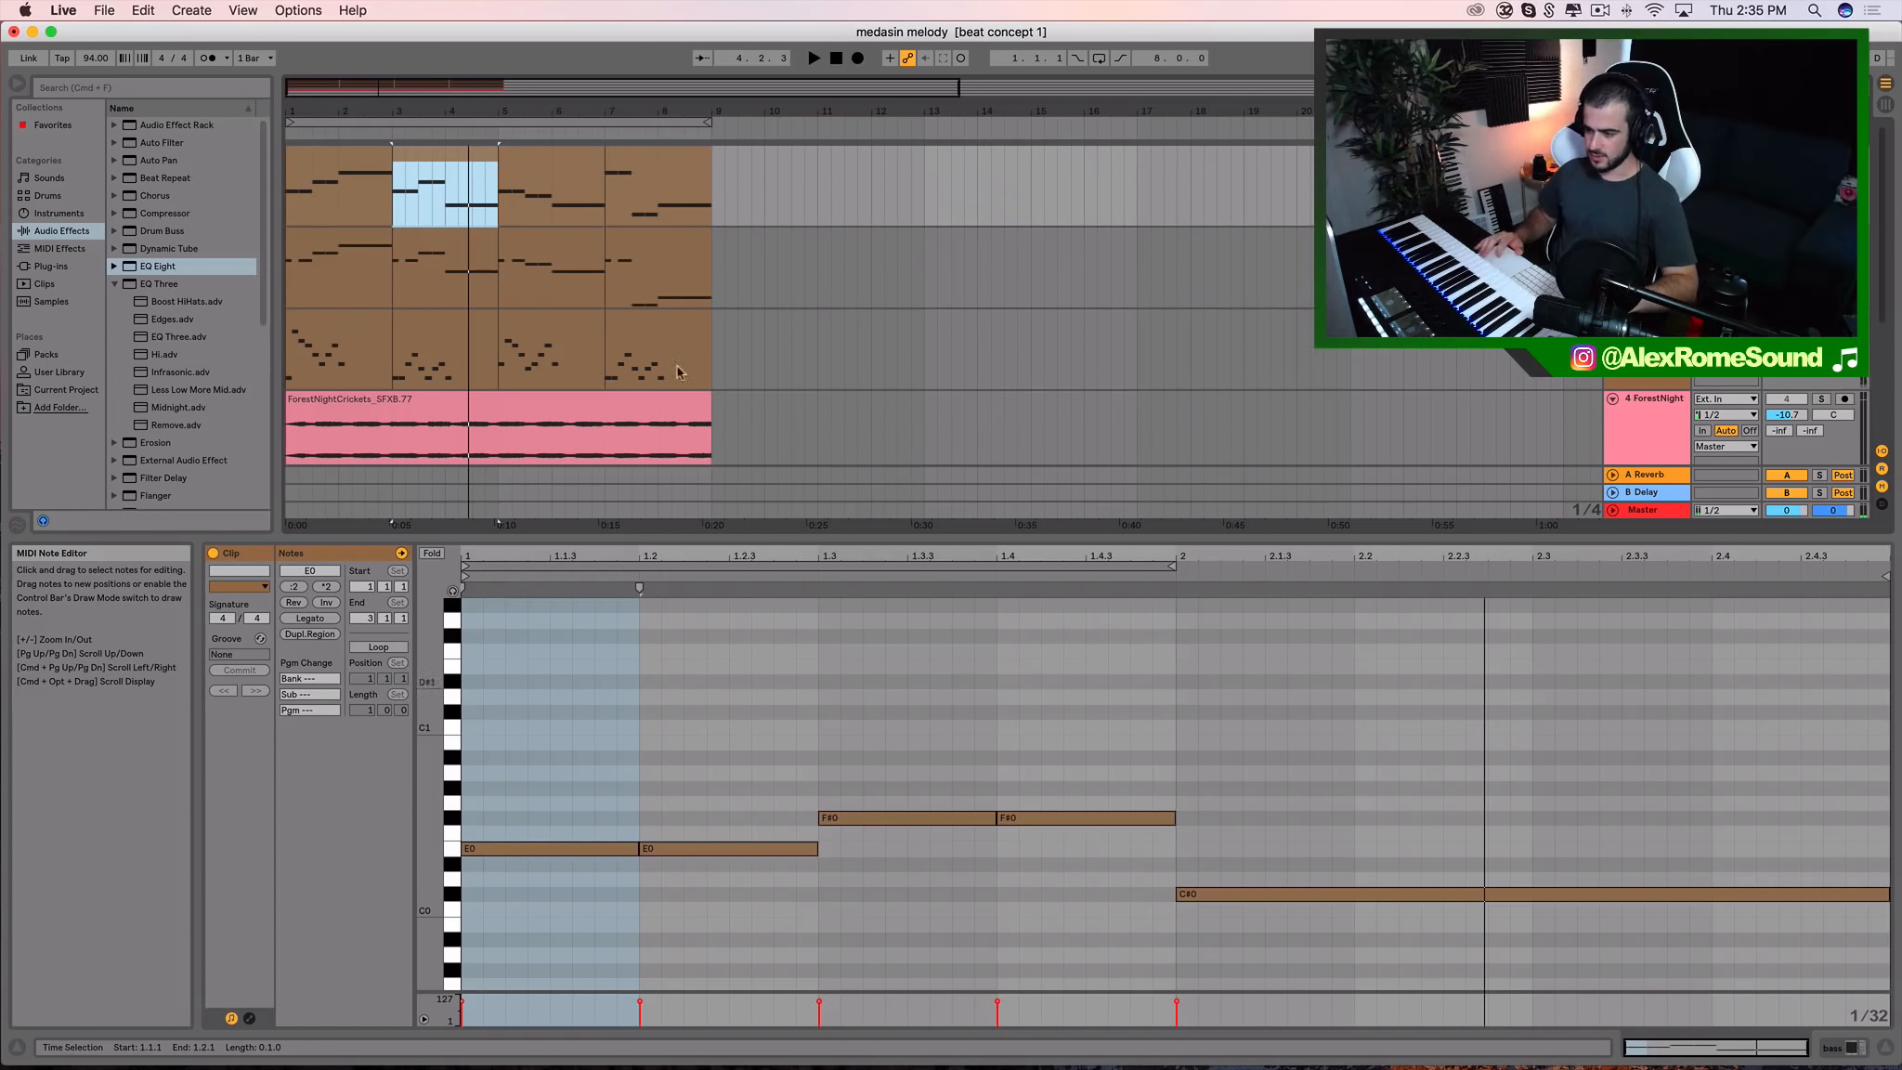
{"action": "left_click", "coordinate": [541, 167]}
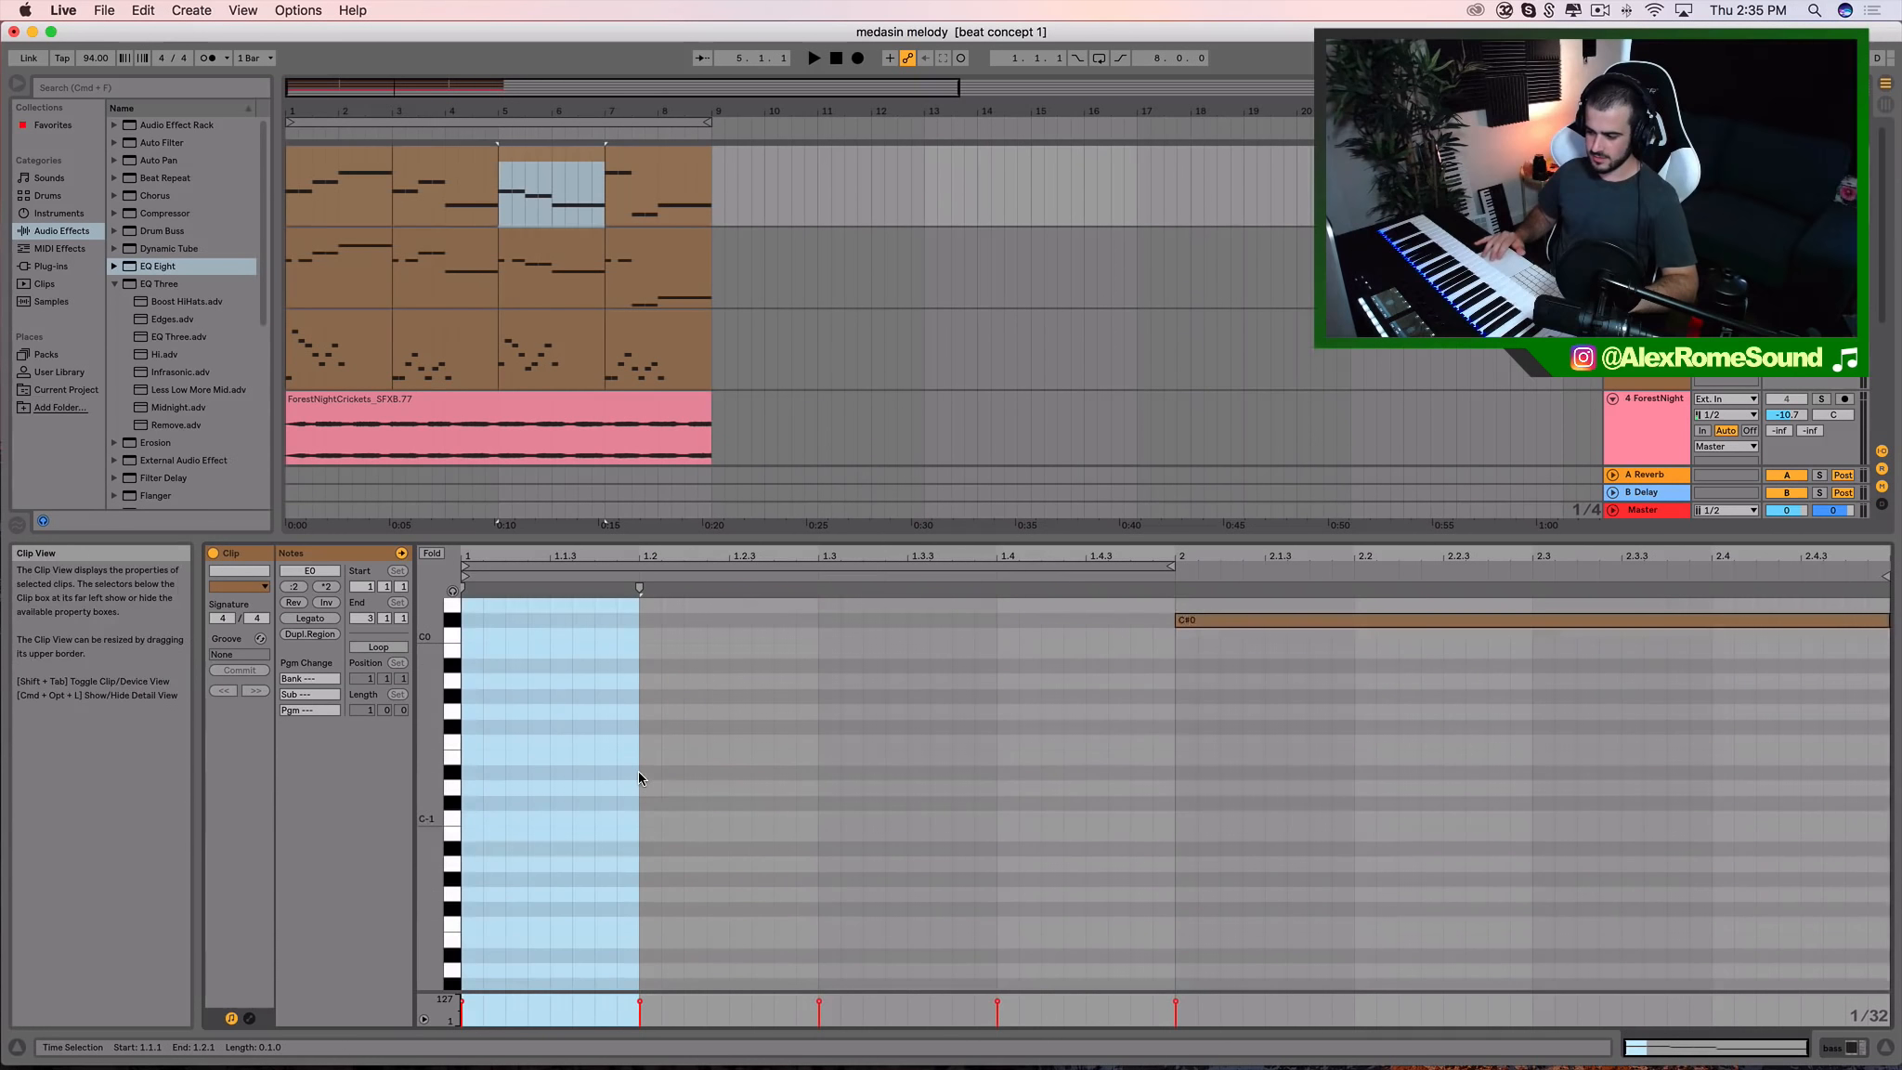
{"action": "scroll", "coordinate": [637, 777], "scroll_direction": "up", "scroll_amount": 5}
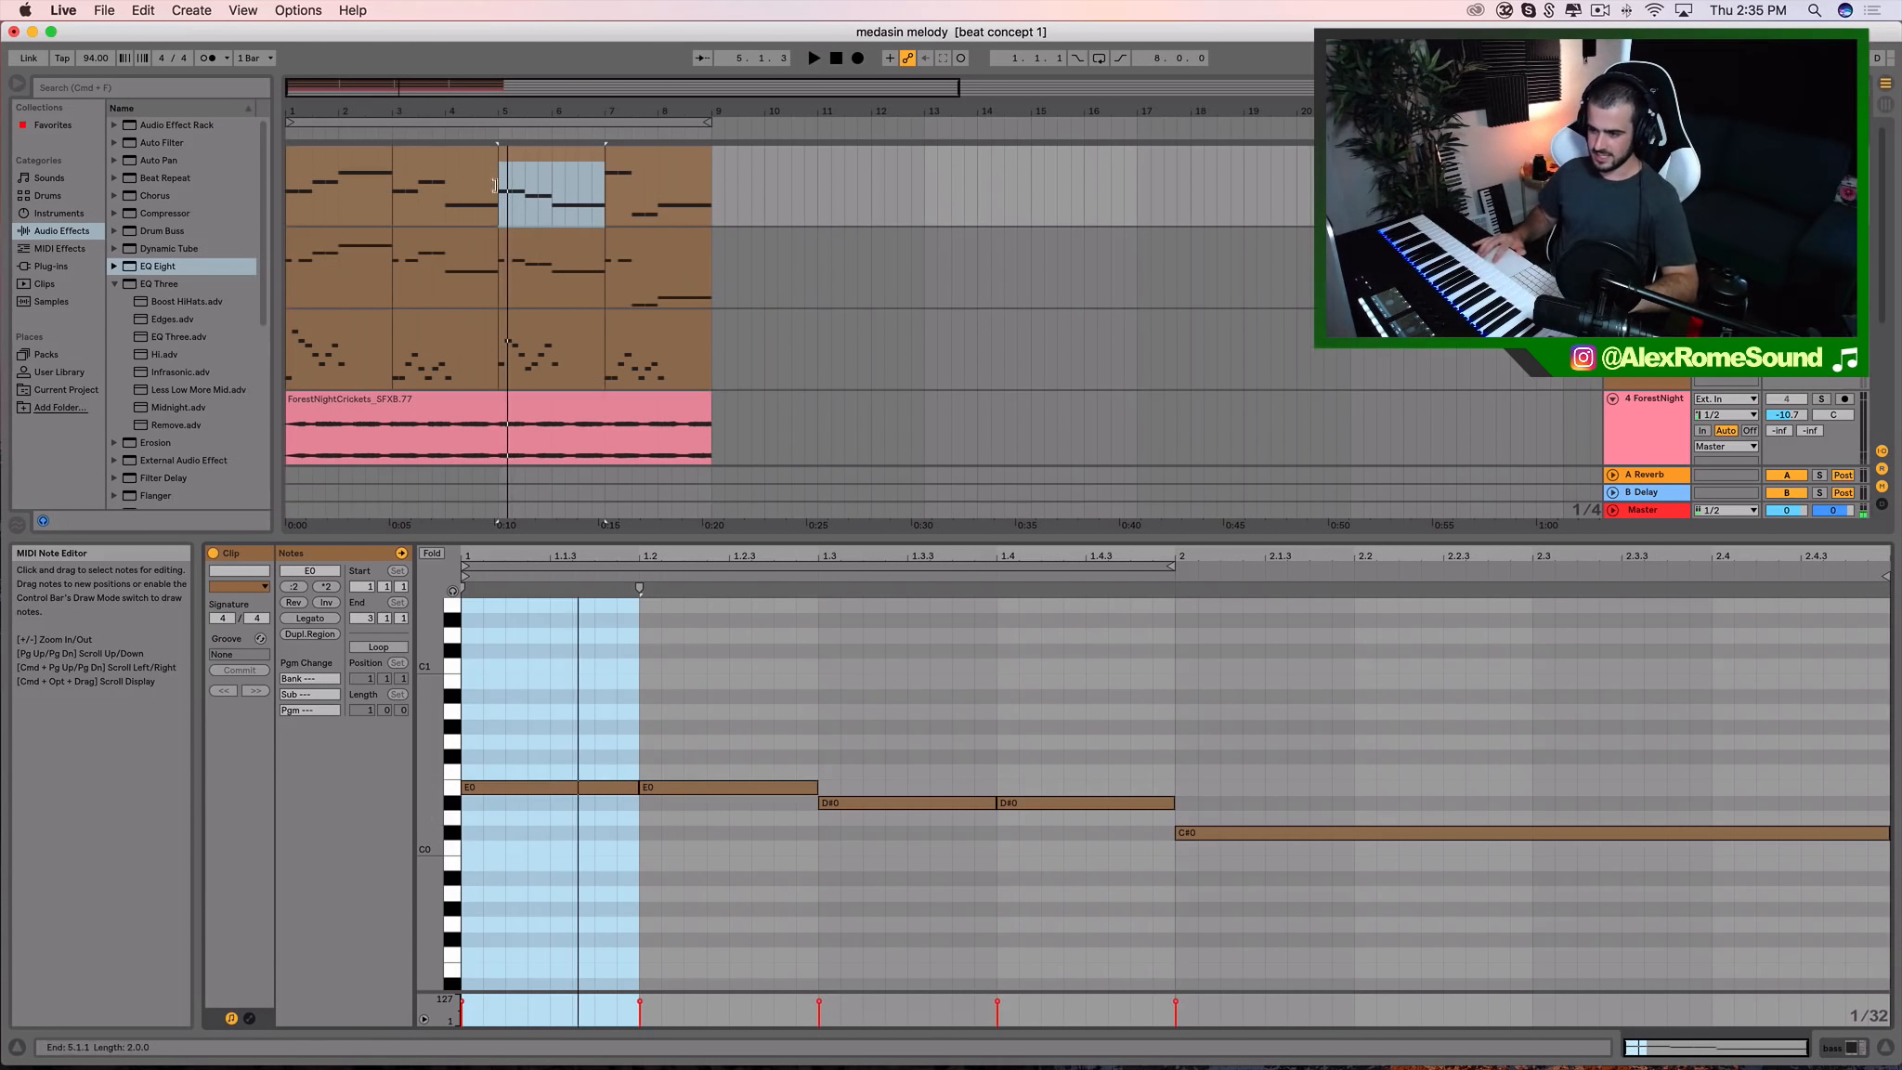
{"action": "key", "text": "space"}
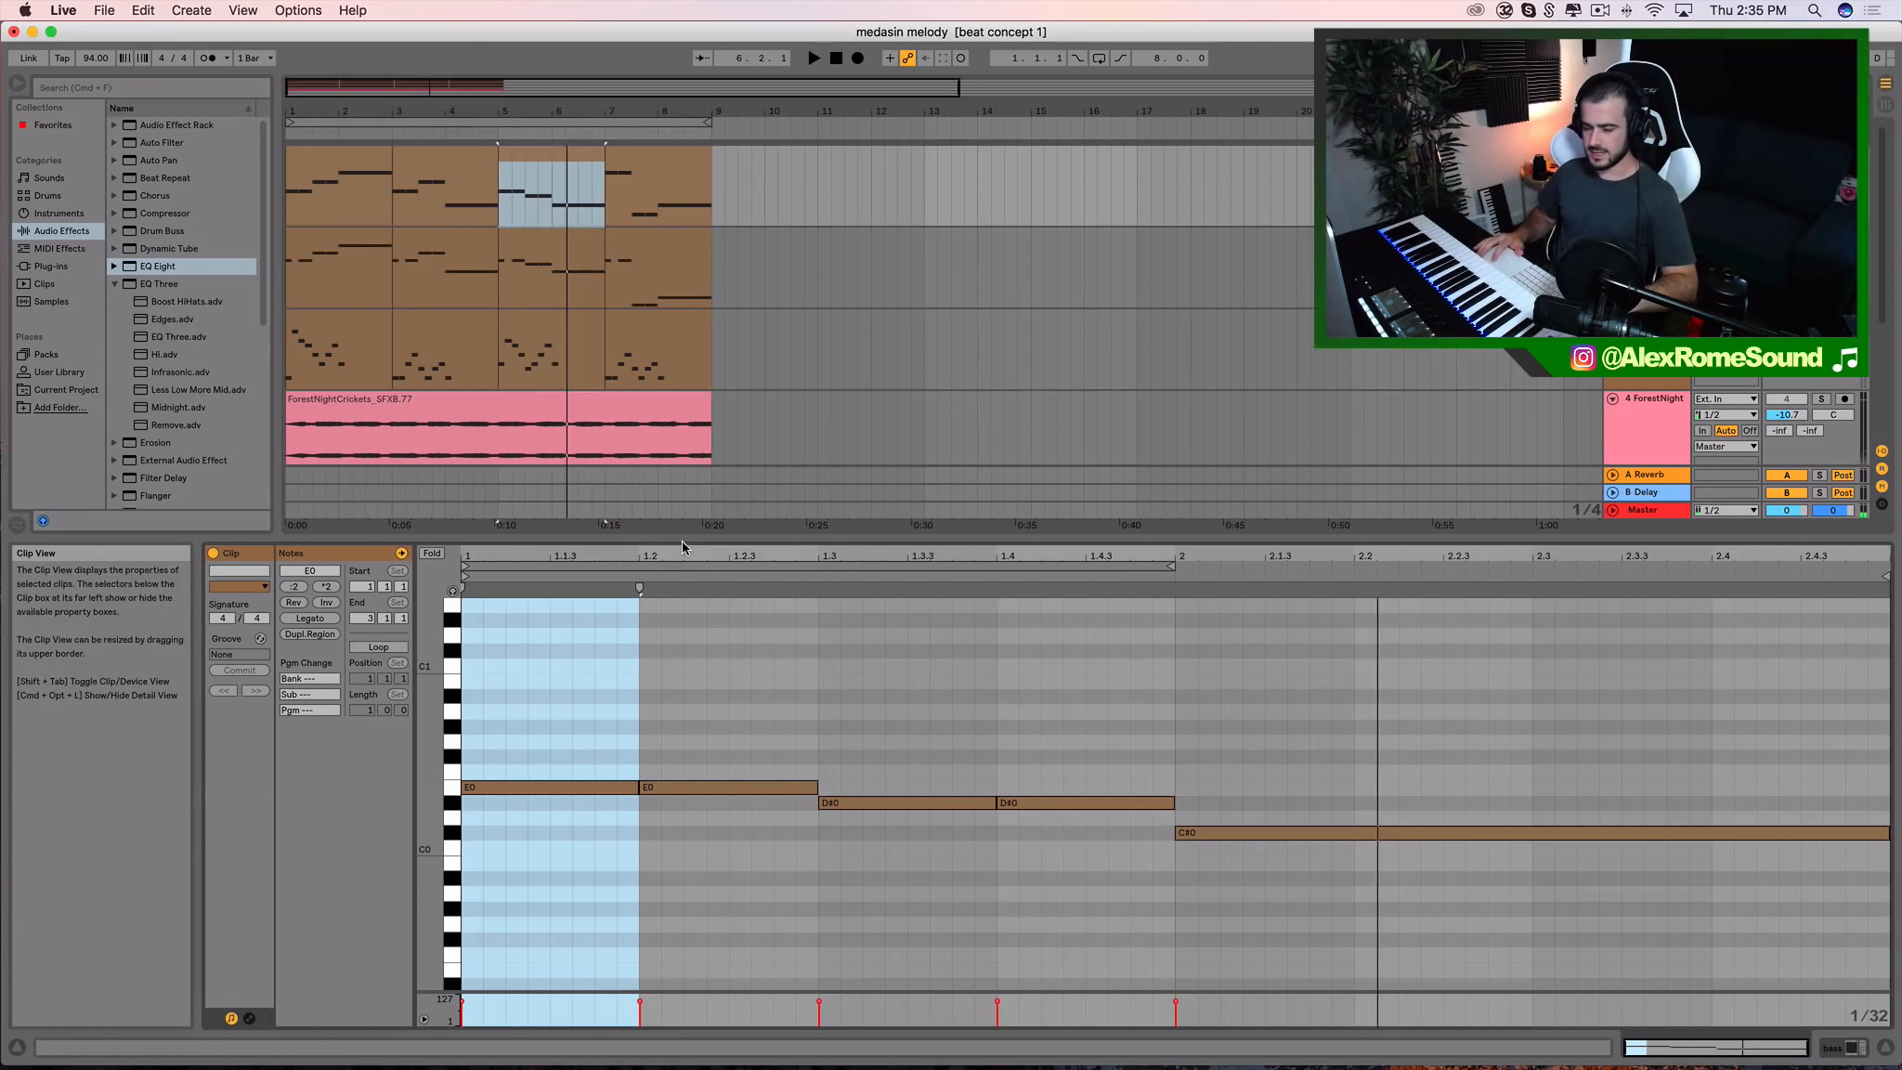
{"action": "left_click", "coordinate": [638, 156]}
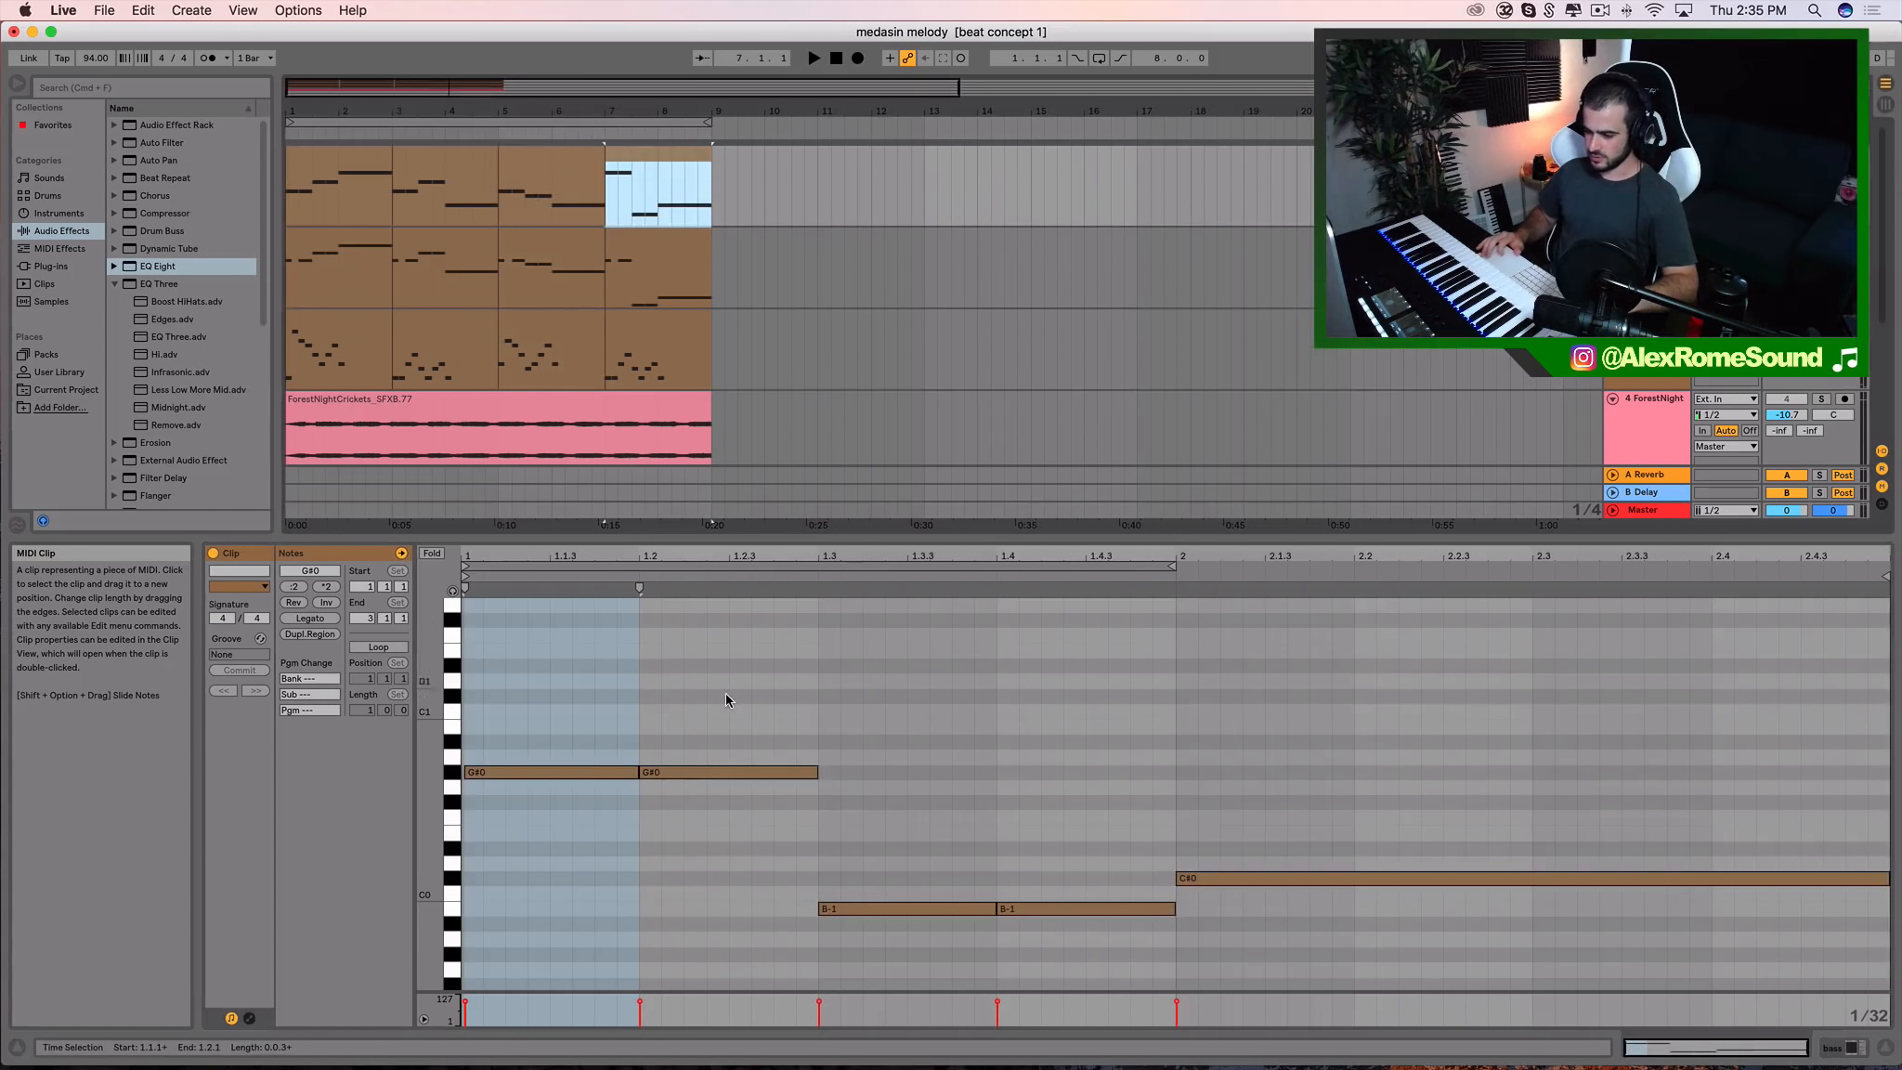
{"action": "key", "text": "space"}
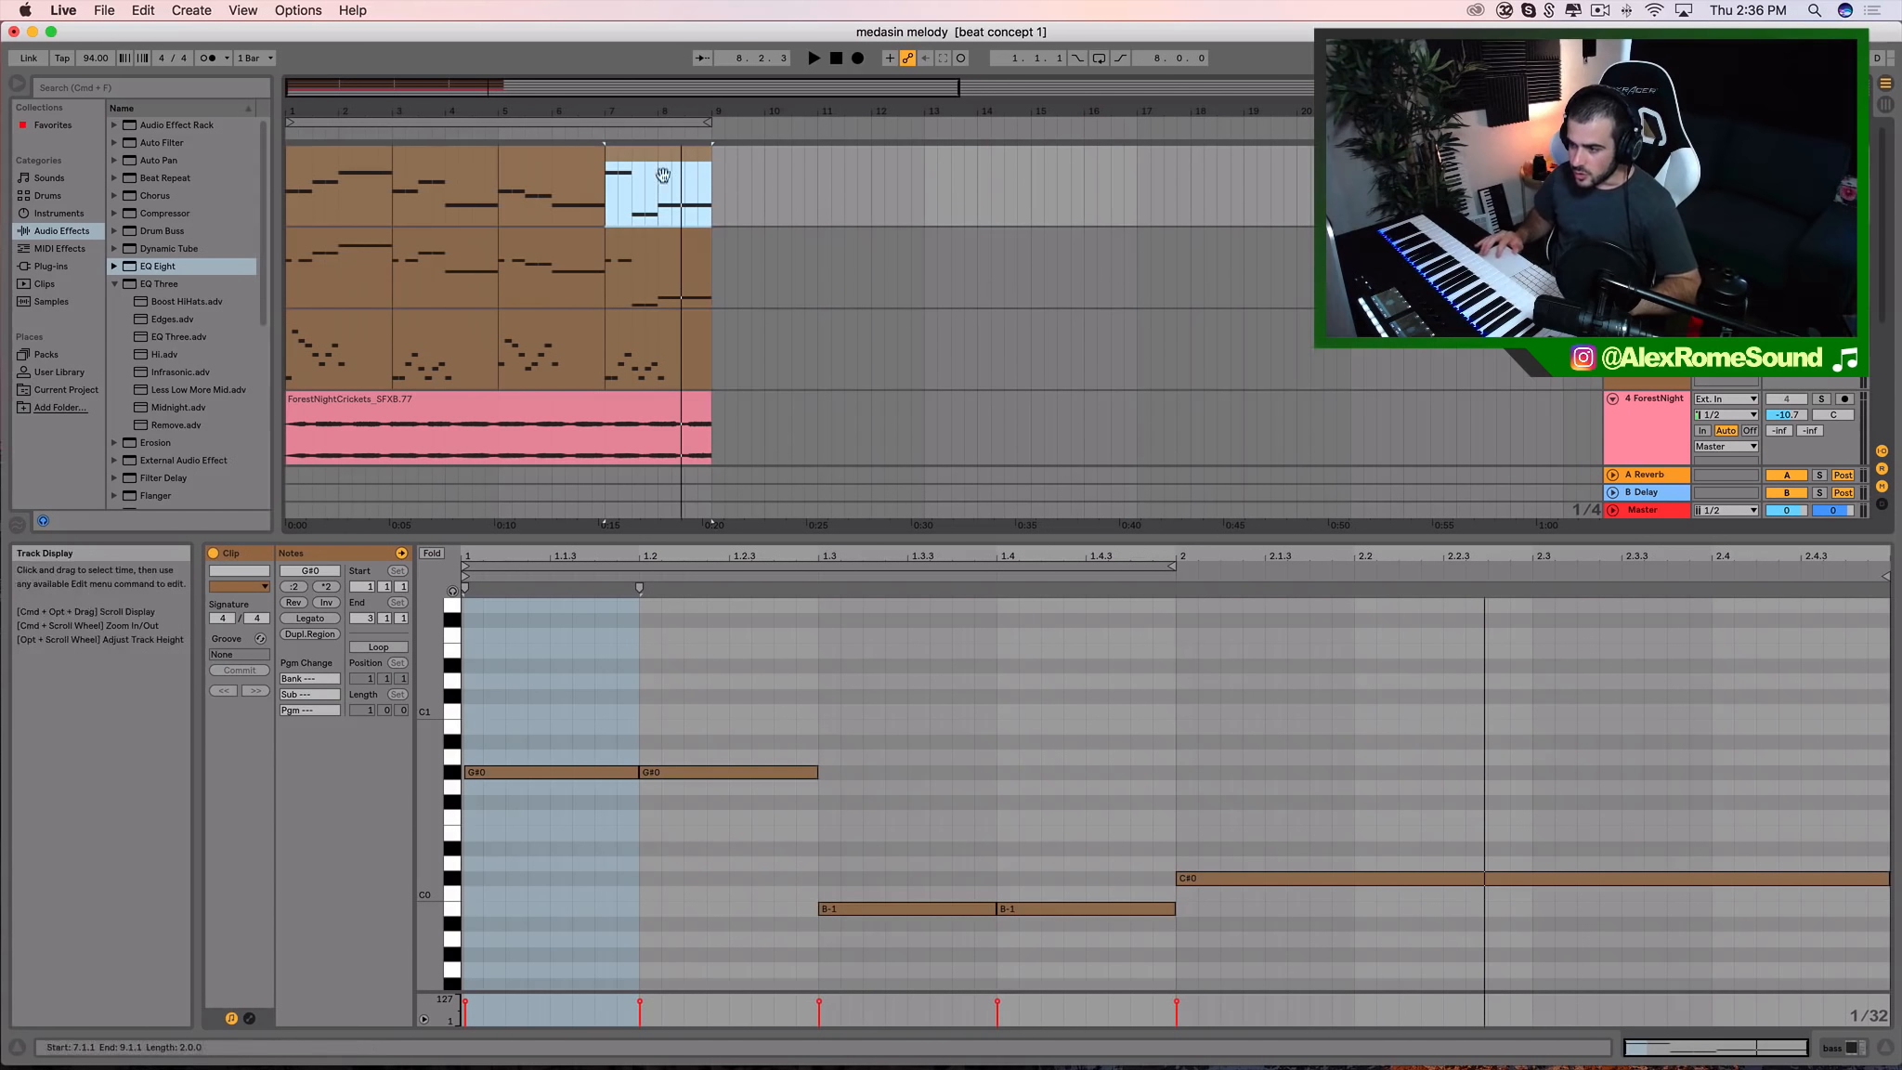
{"action": "left_click", "coordinate": [315, 155]}
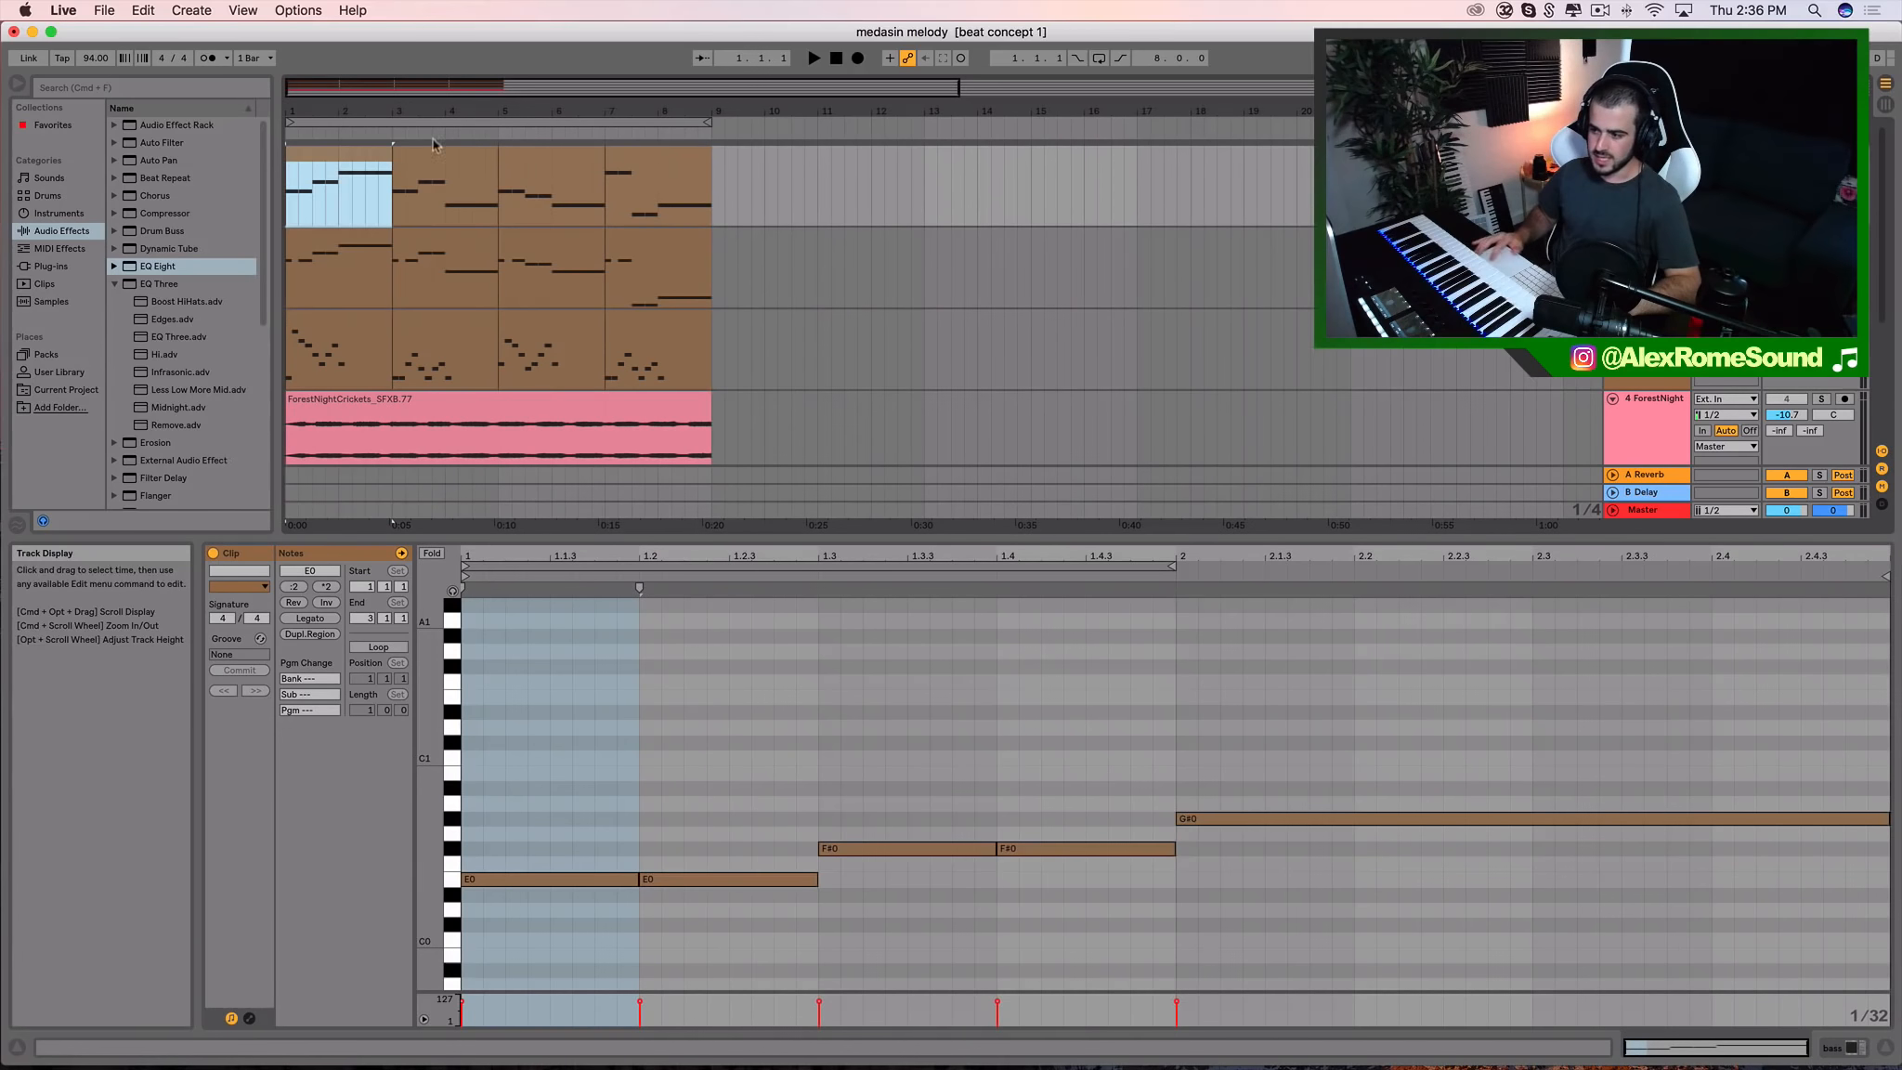
Show the notes of the second MIDI track's opening clip, solo the track and play the clip
{"action": "left_click", "coordinate": [356, 239]}
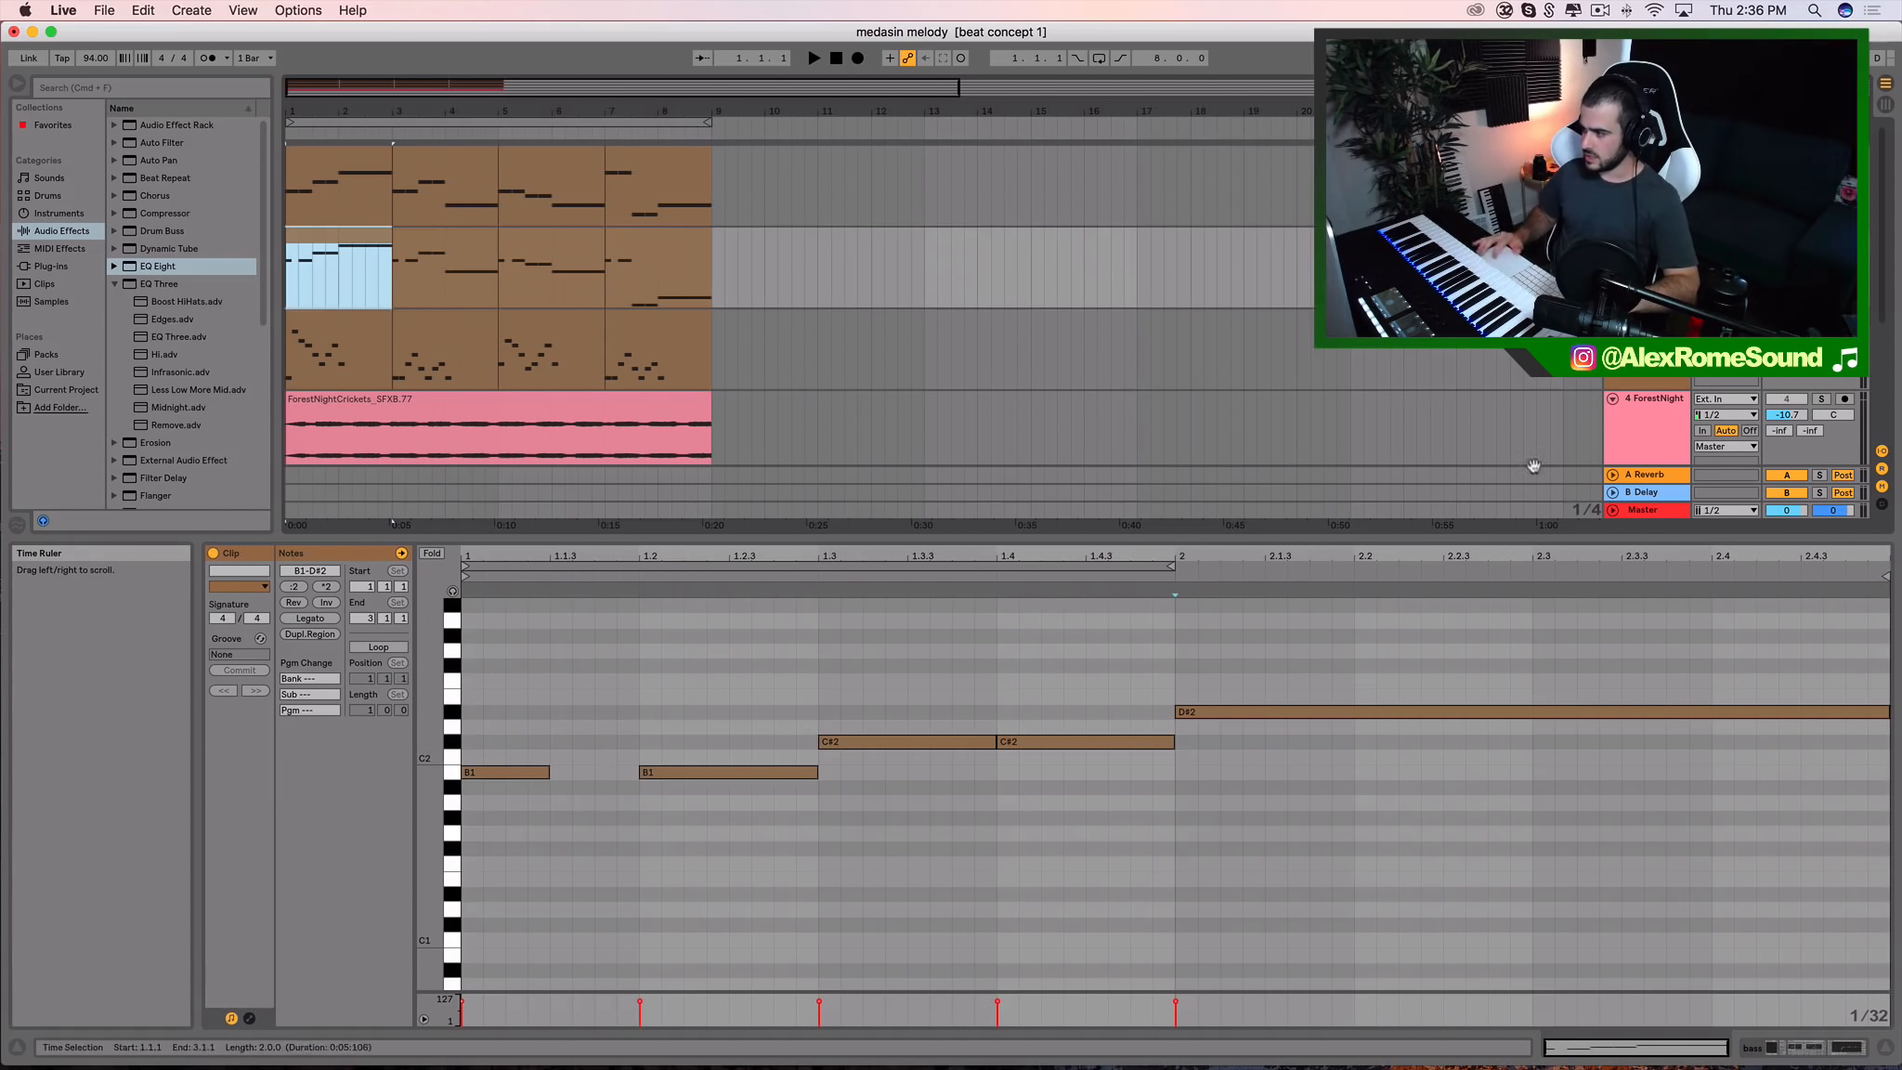
{"action": "left_click", "coordinate": [1821, 235]}
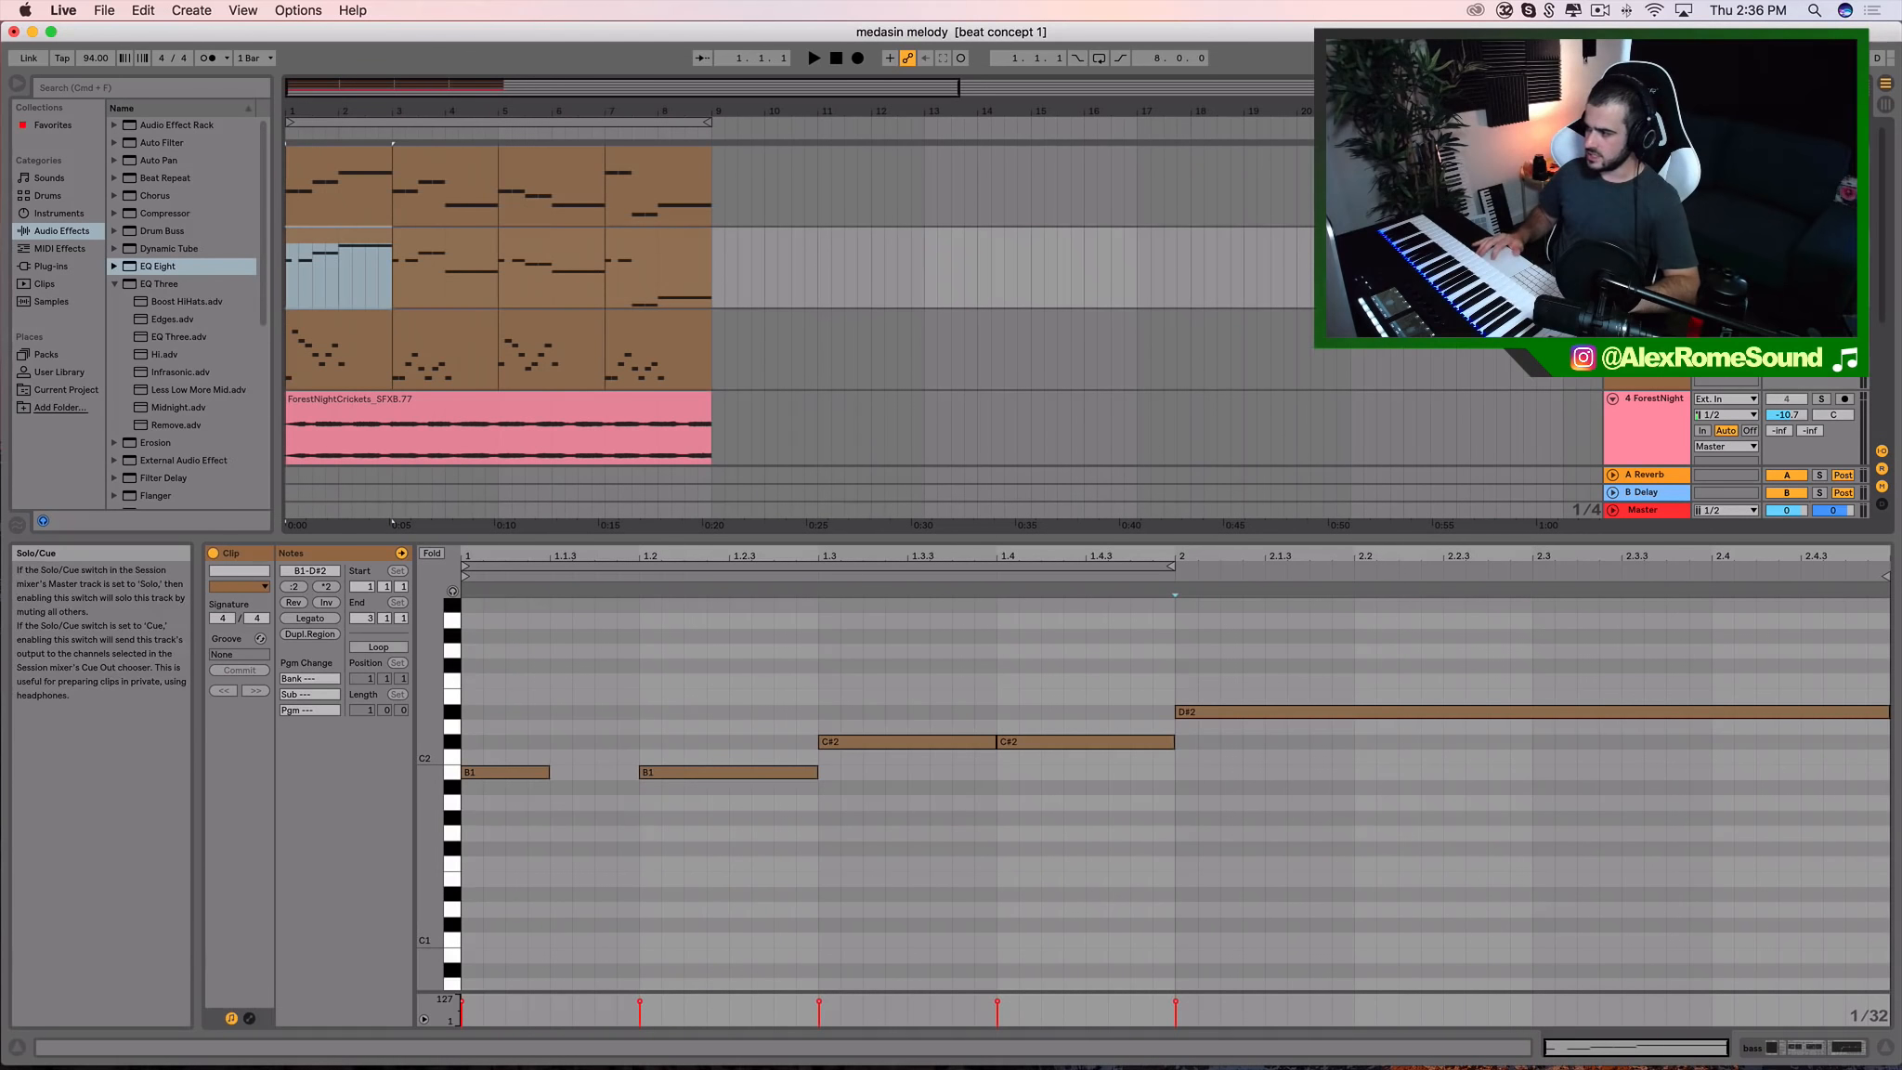
{"action": "key", "text": "space"}
{"action": "key", "text": "space"}
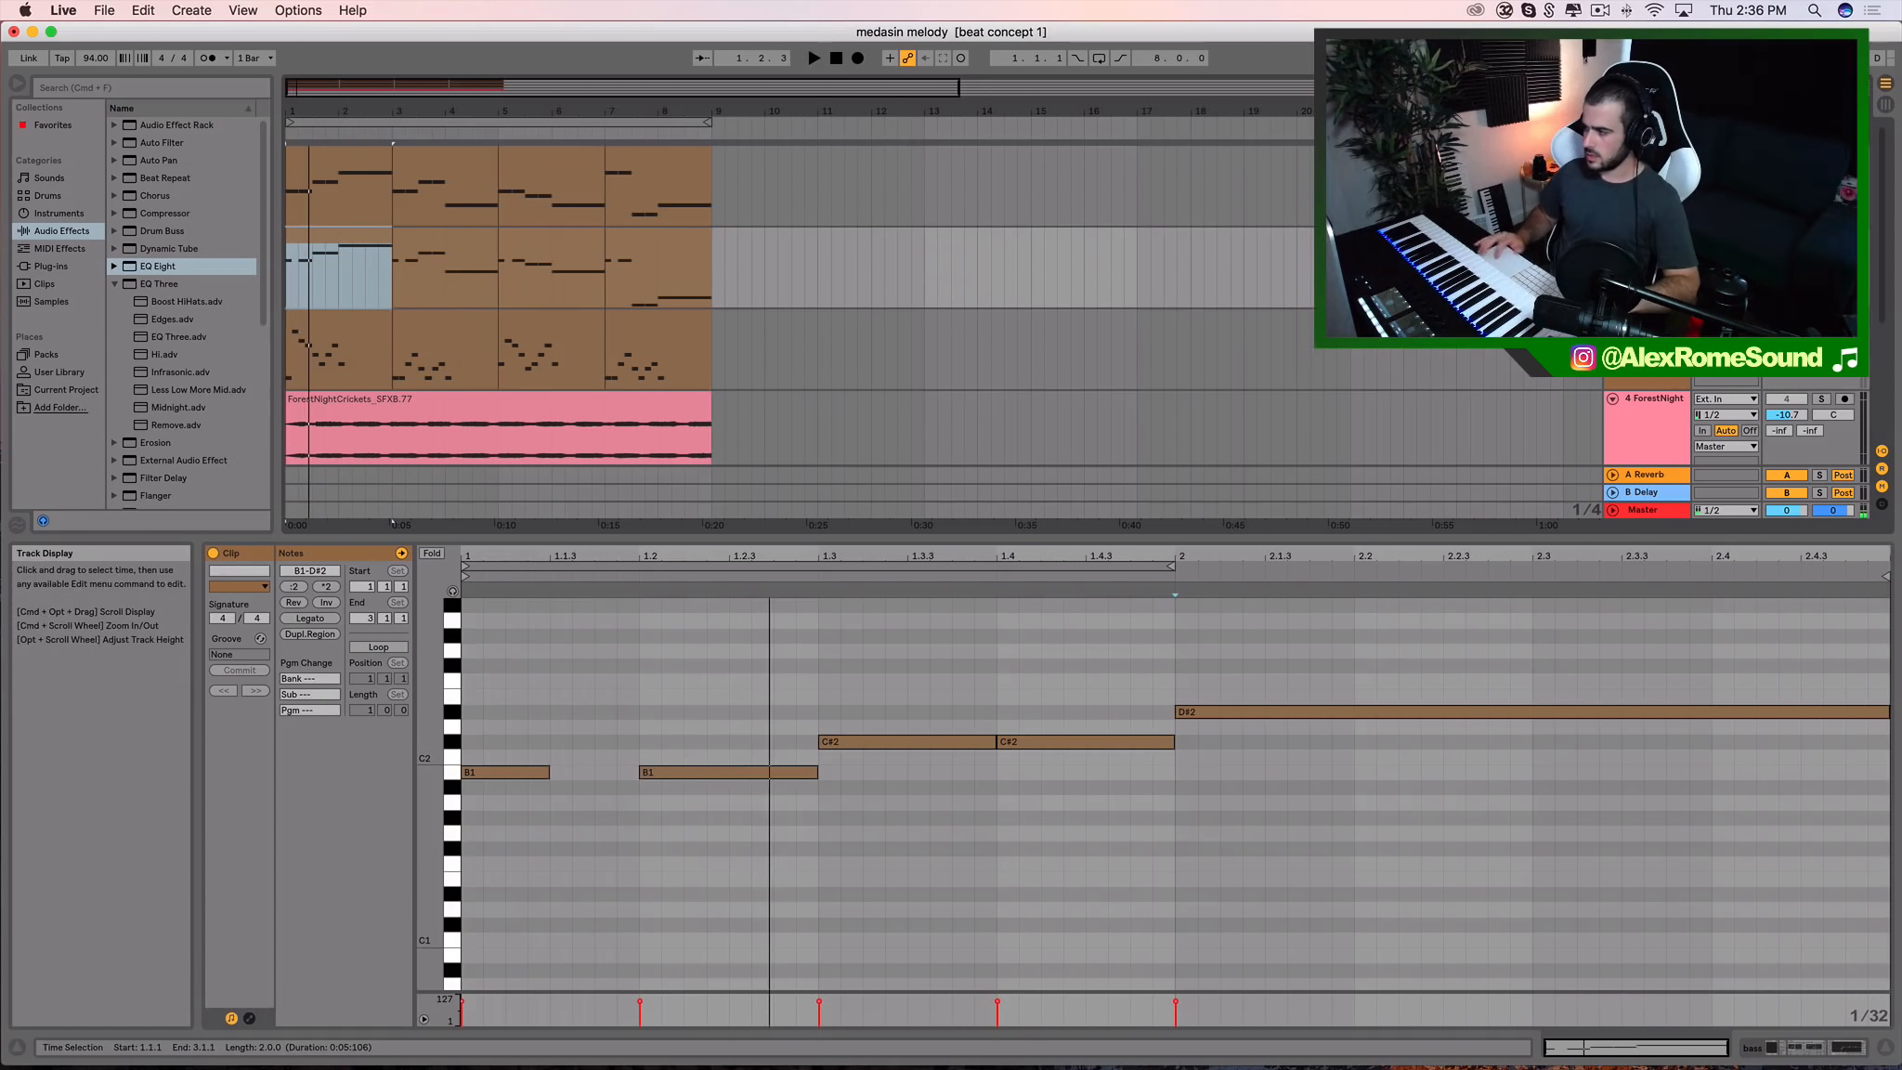
{"action": "key", "text": "space"}
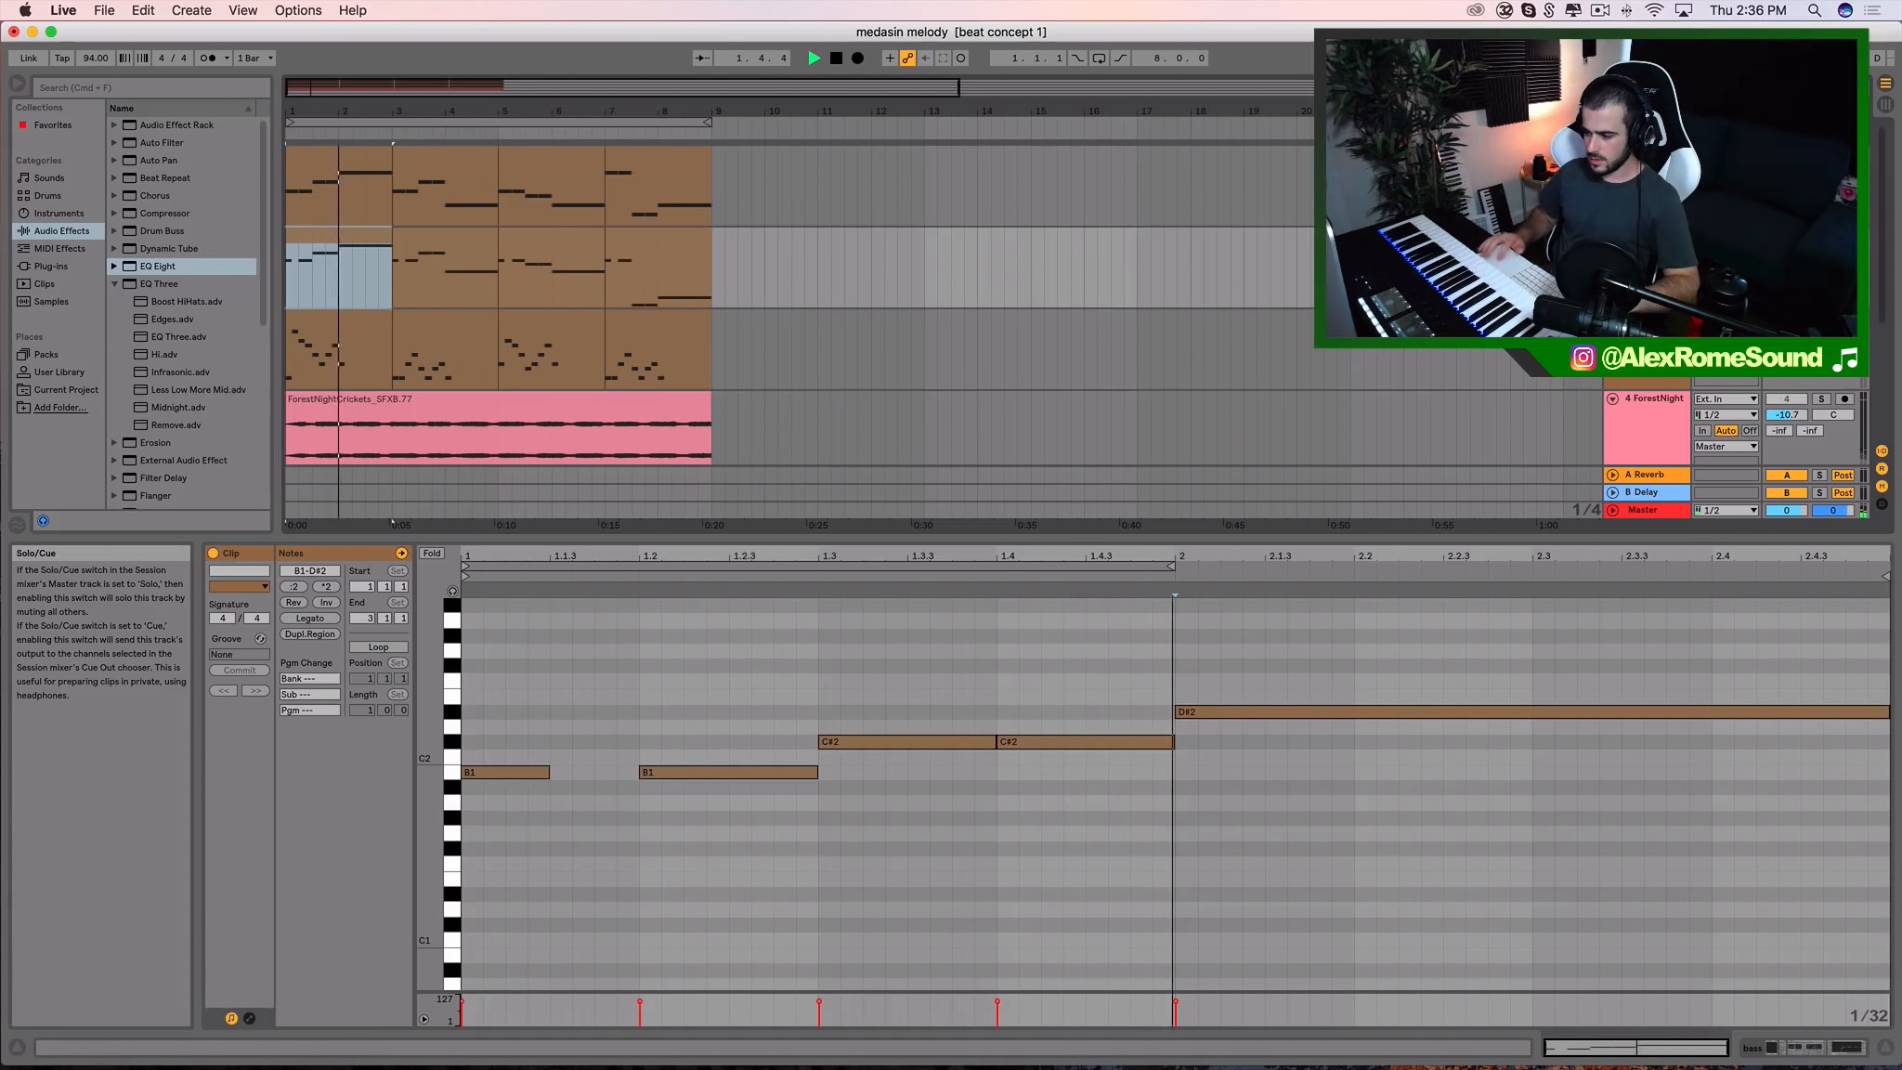
Show the notes of the third MIDI track's opening clip and play it
{"action": "left_click", "coordinate": [368, 334]}
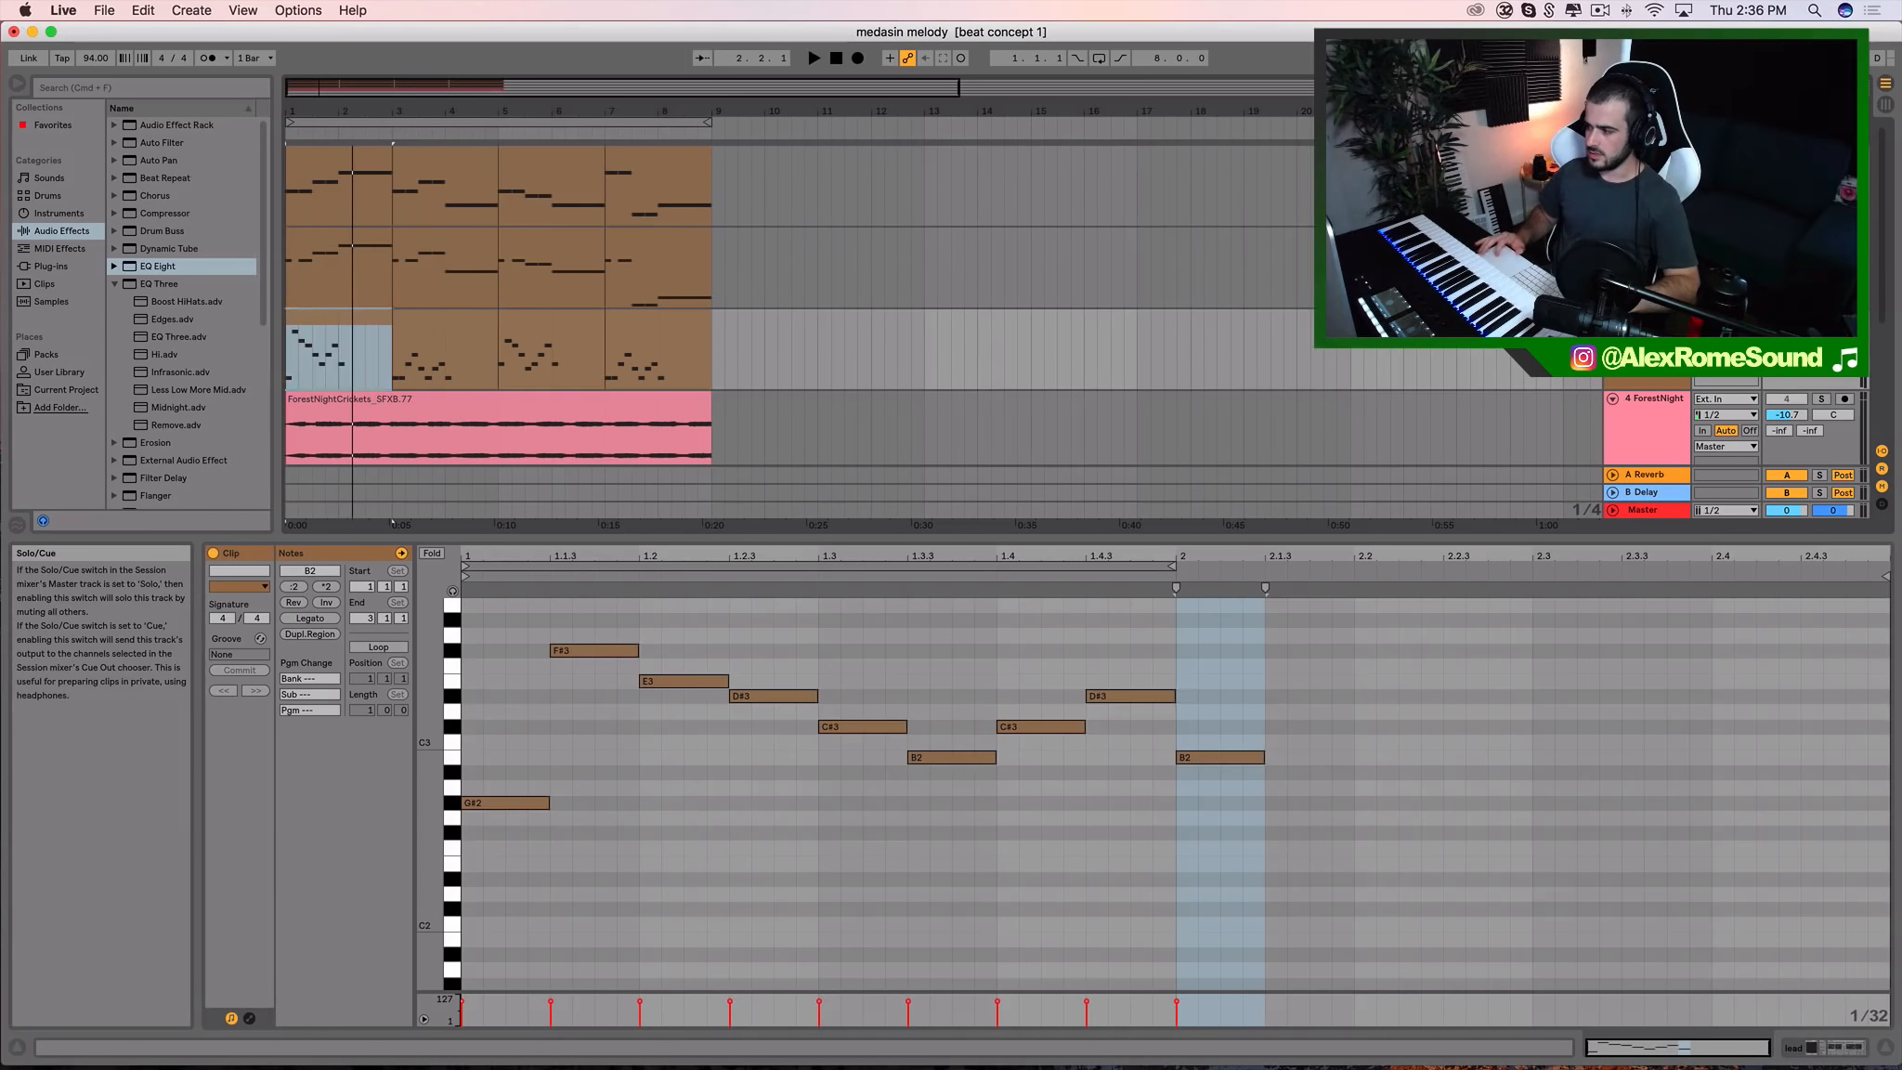
{"action": "key", "text": "space"}
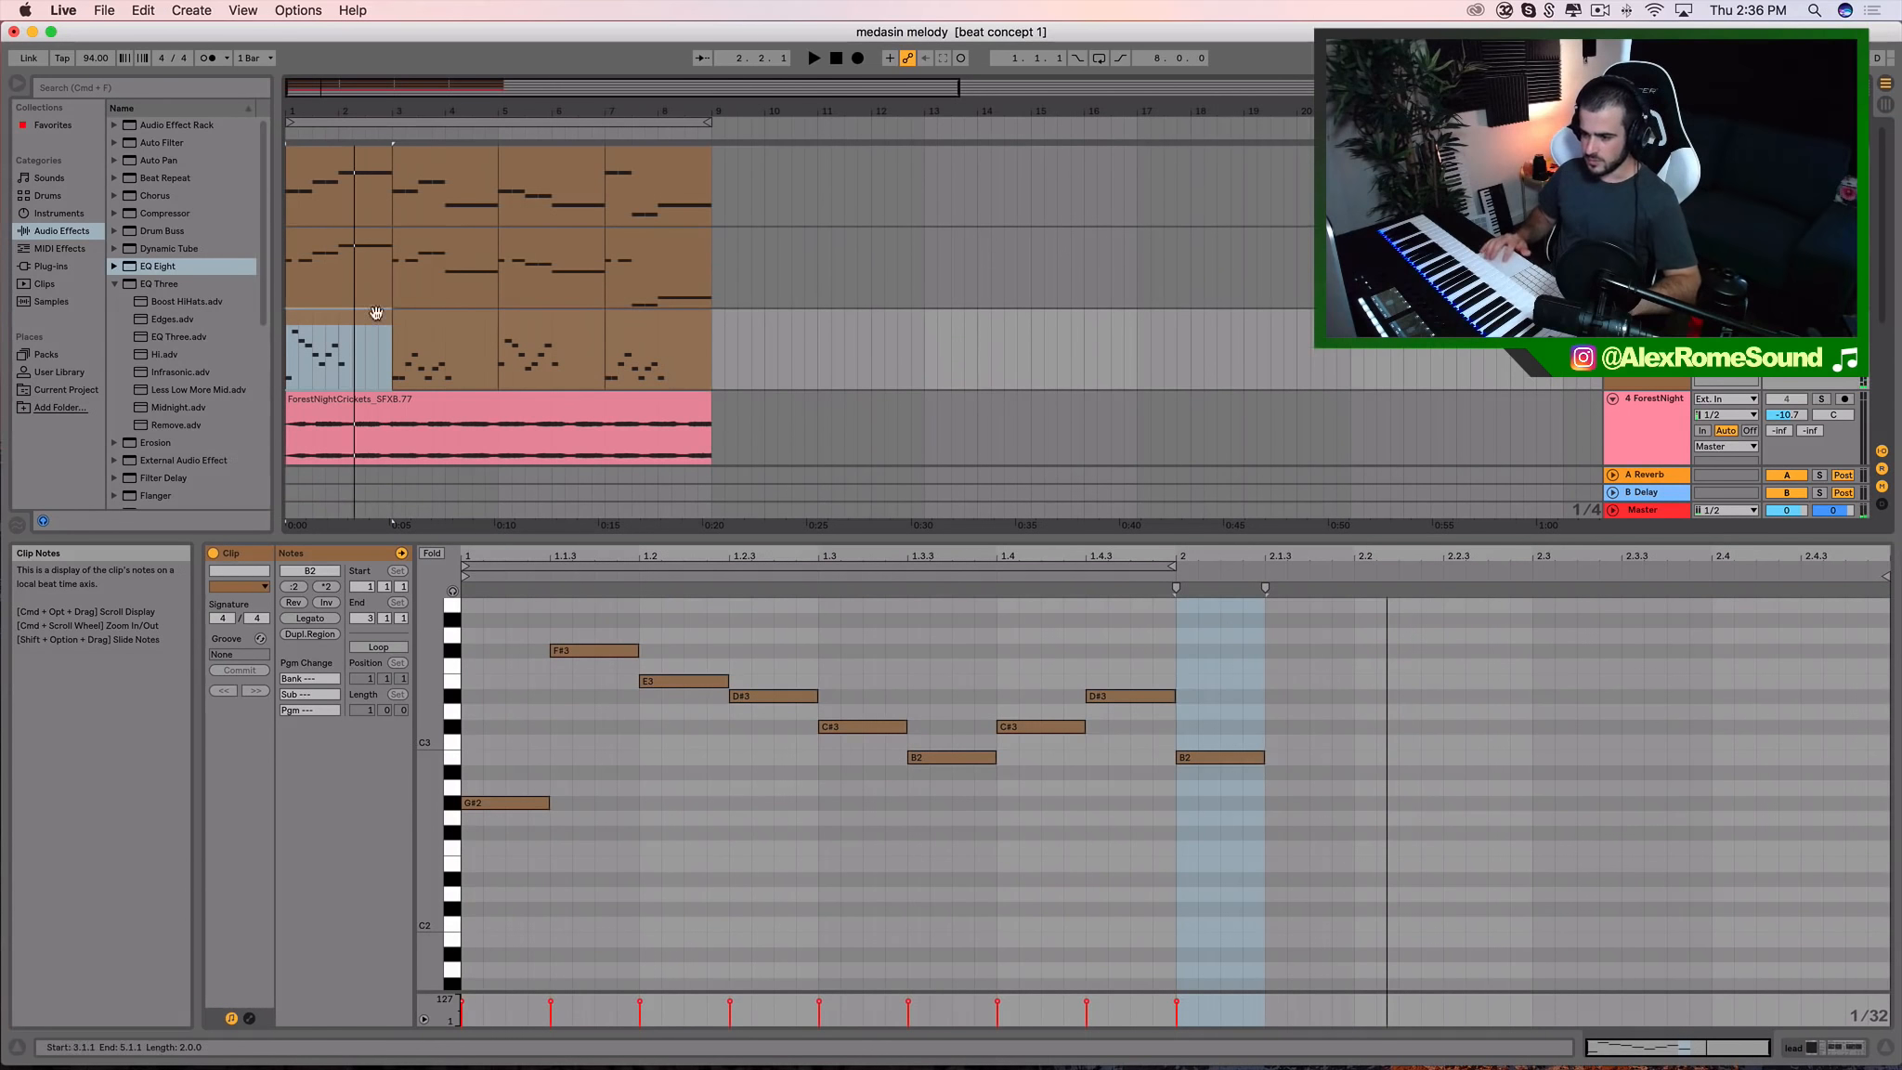
Open the Serum synth on the first MIDI track, move its window over the middle of the arrangement and play the opening clip
{"action": "left_click", "coordinate": [350, 152]}
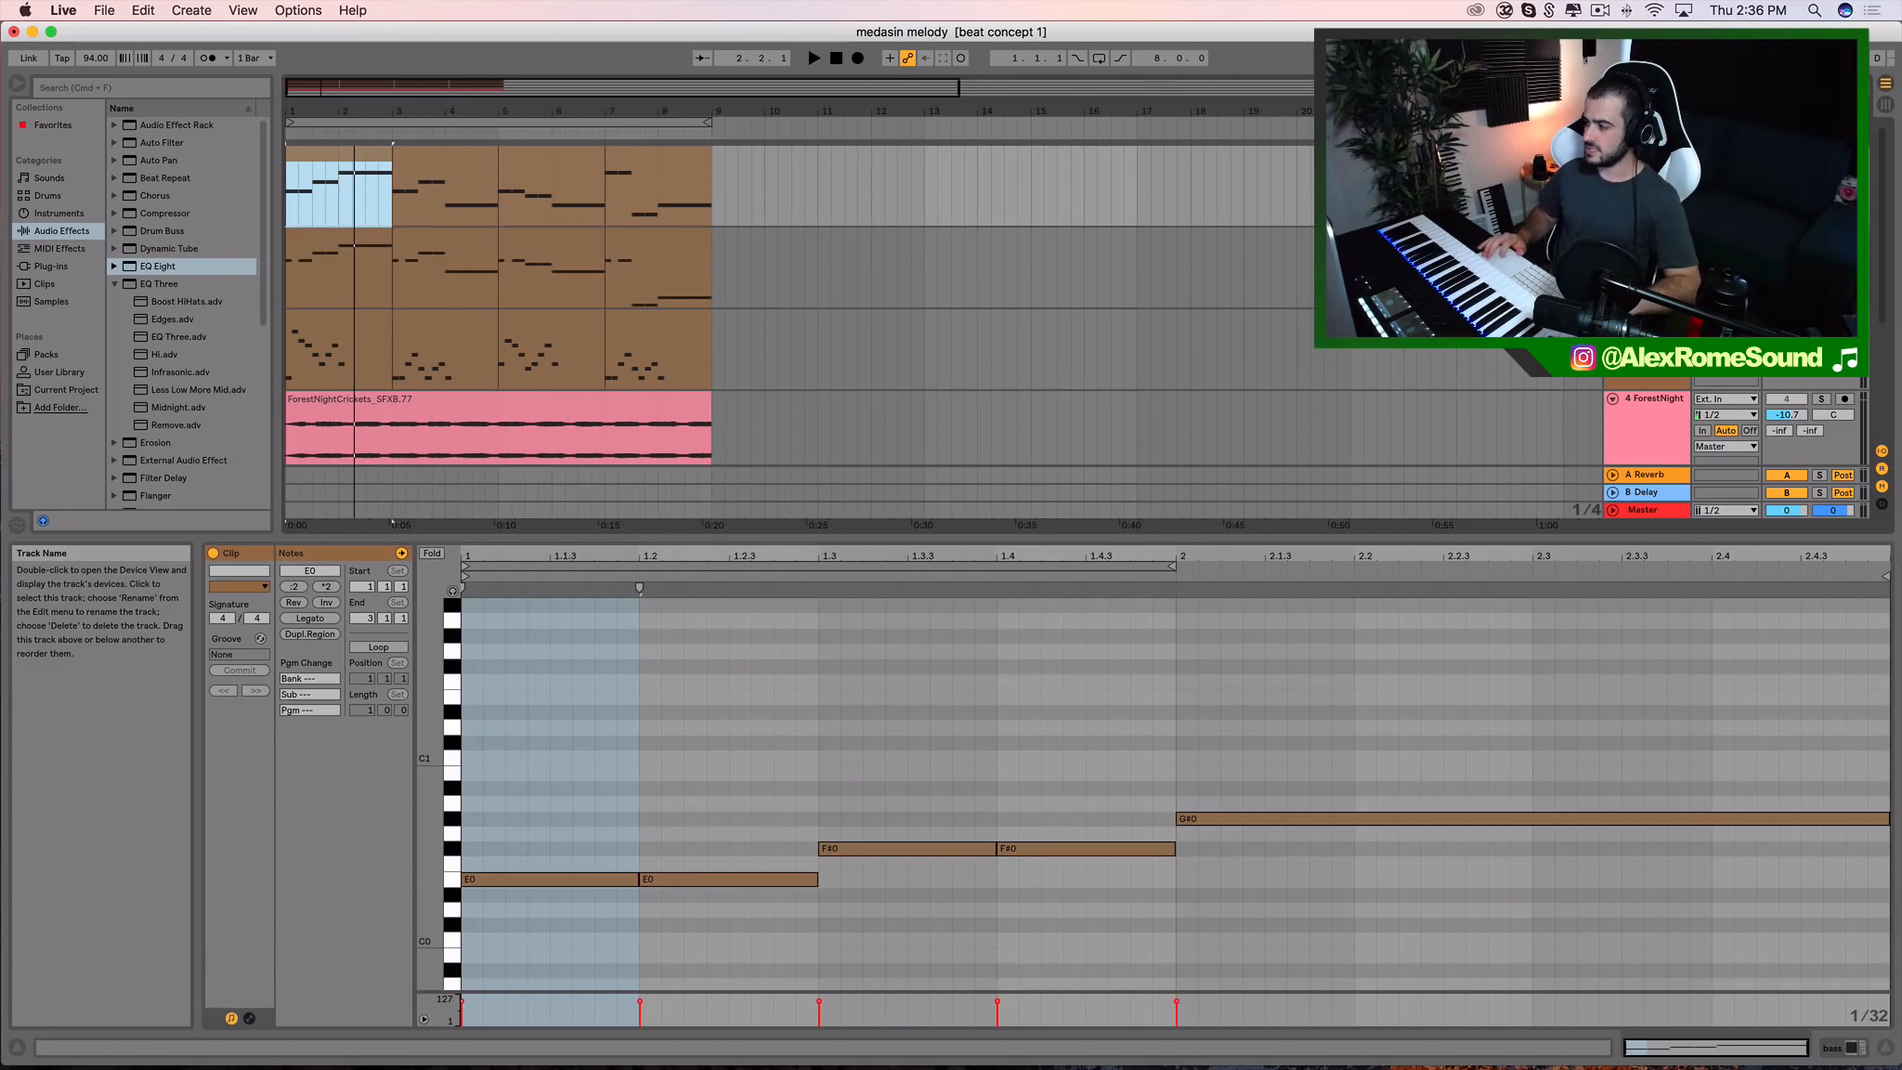
{"action": "left_click", "coordinate": [1787, 399]}
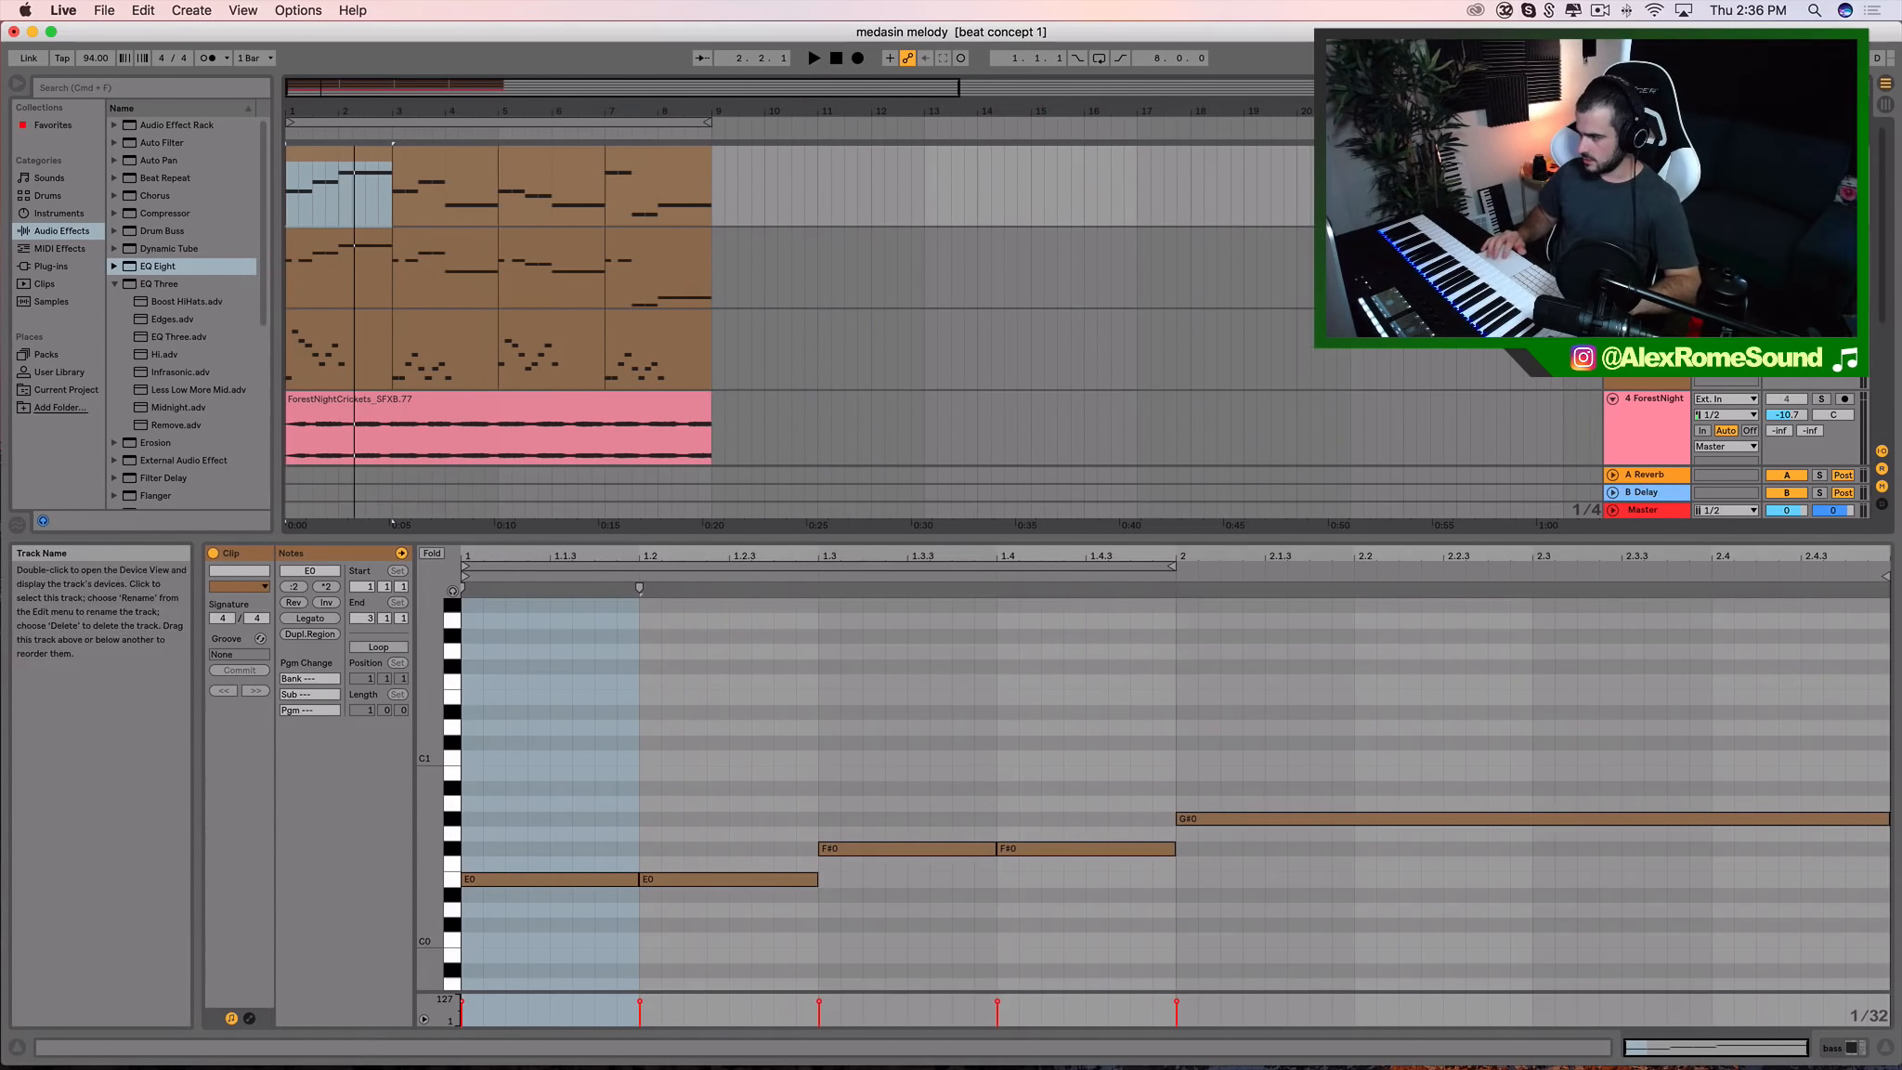
{"action": "key", "text": "shift+Tab"}
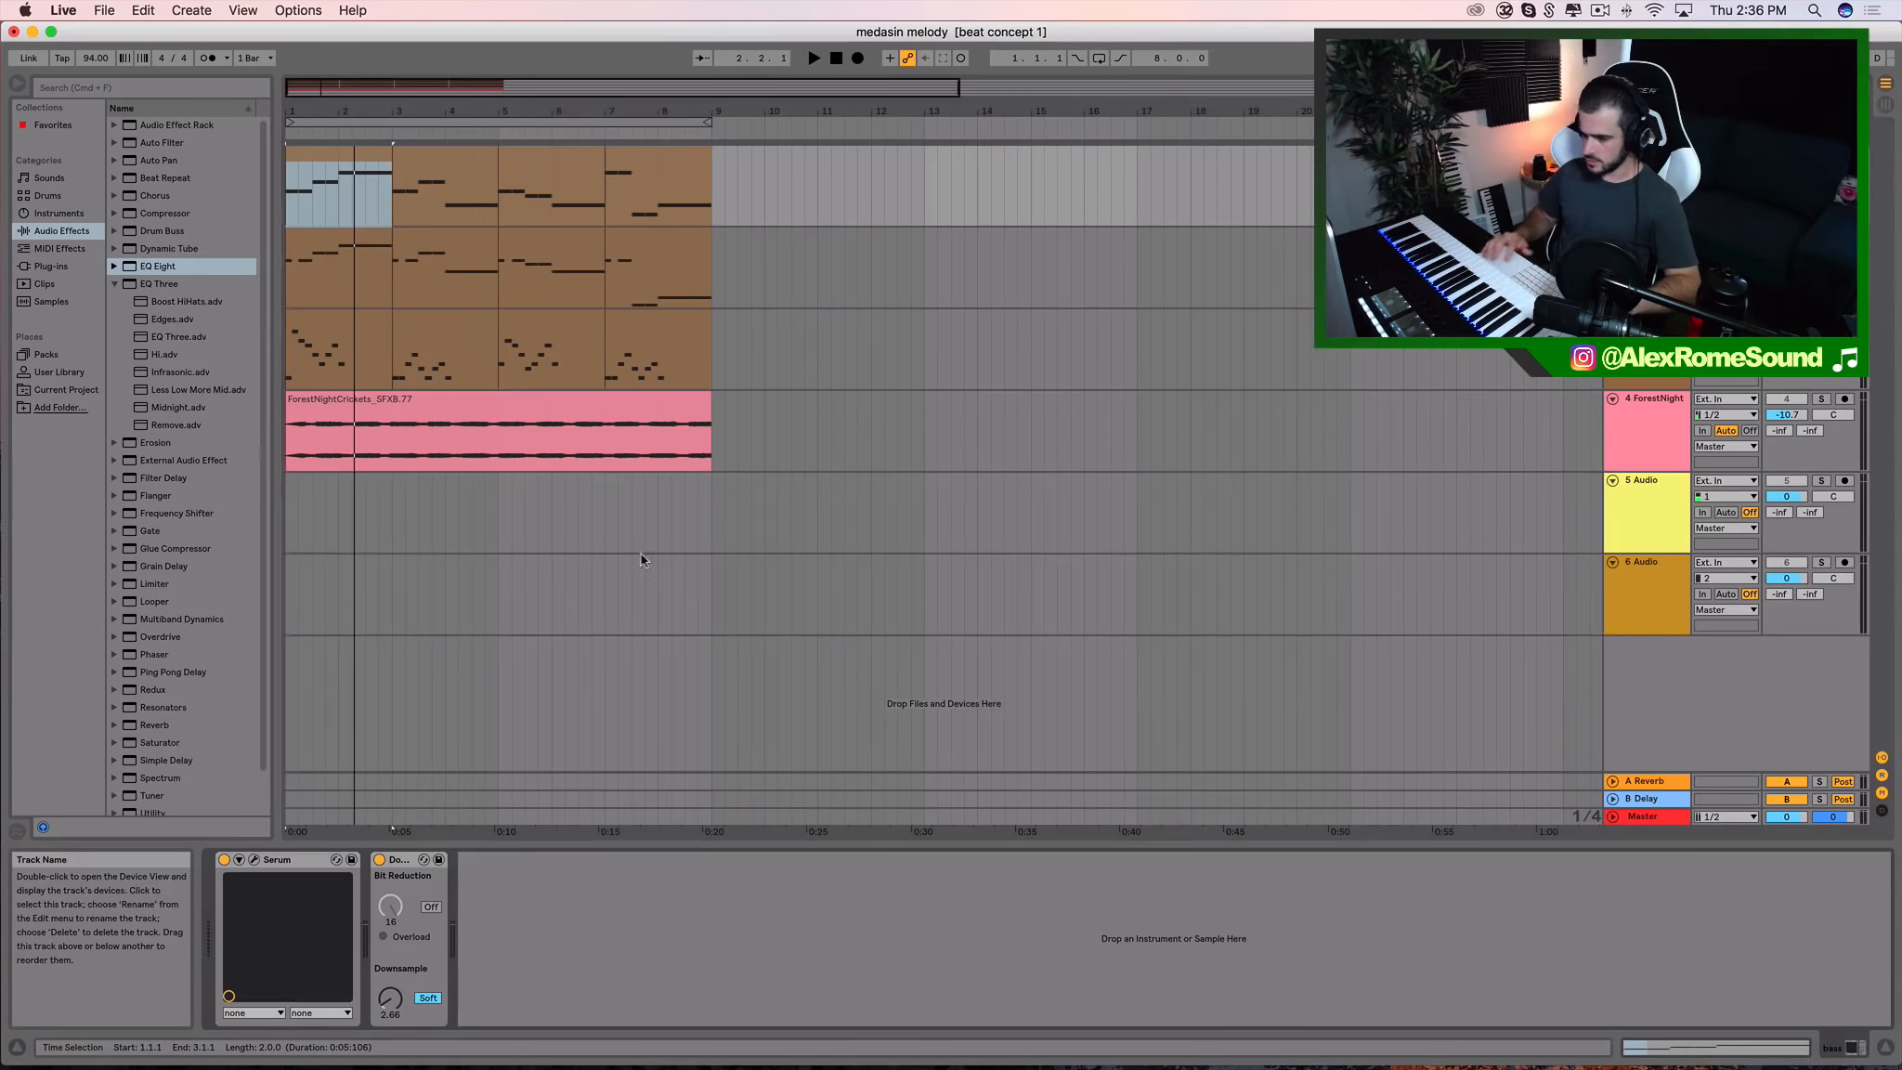
{"action": "left_click", "coordinate": [253, 860]}
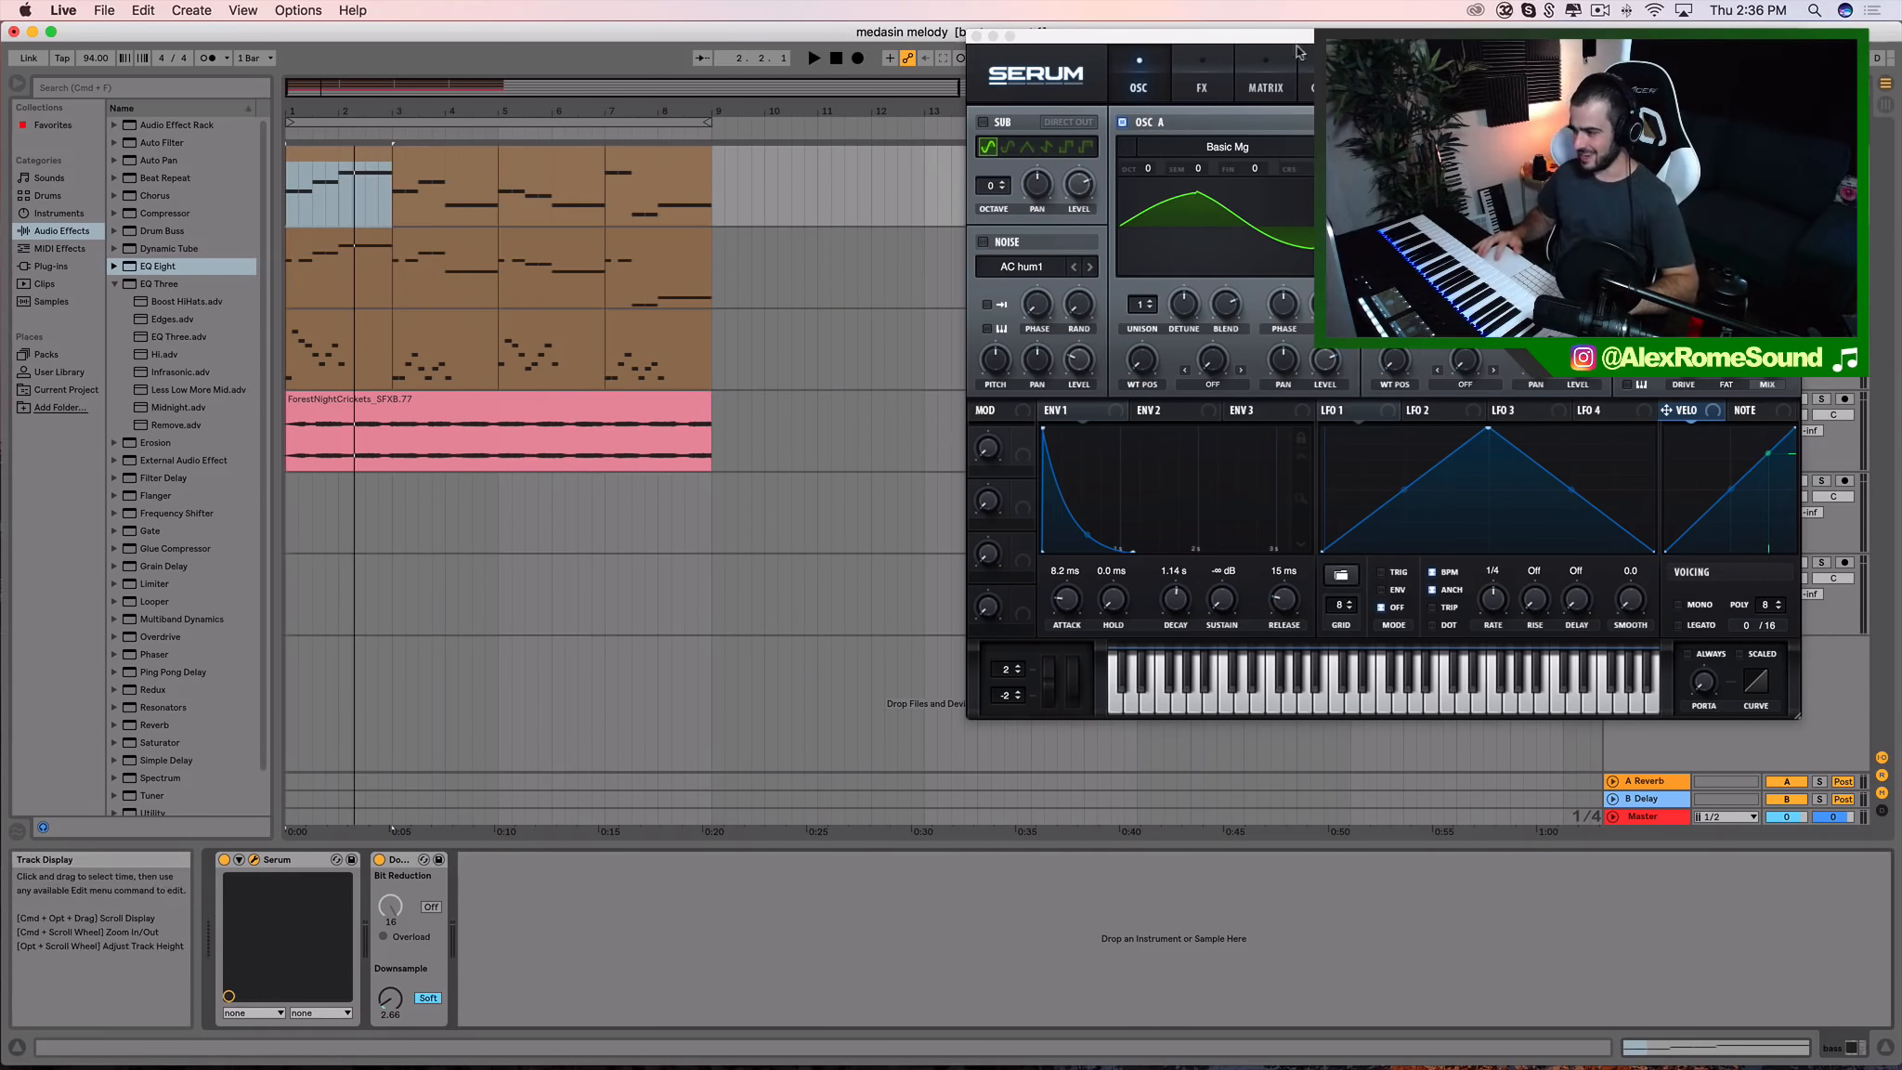
{"action": "left_click_drag", "start_coordinate": [1384, 39], "coordinate": [1298, 53]}
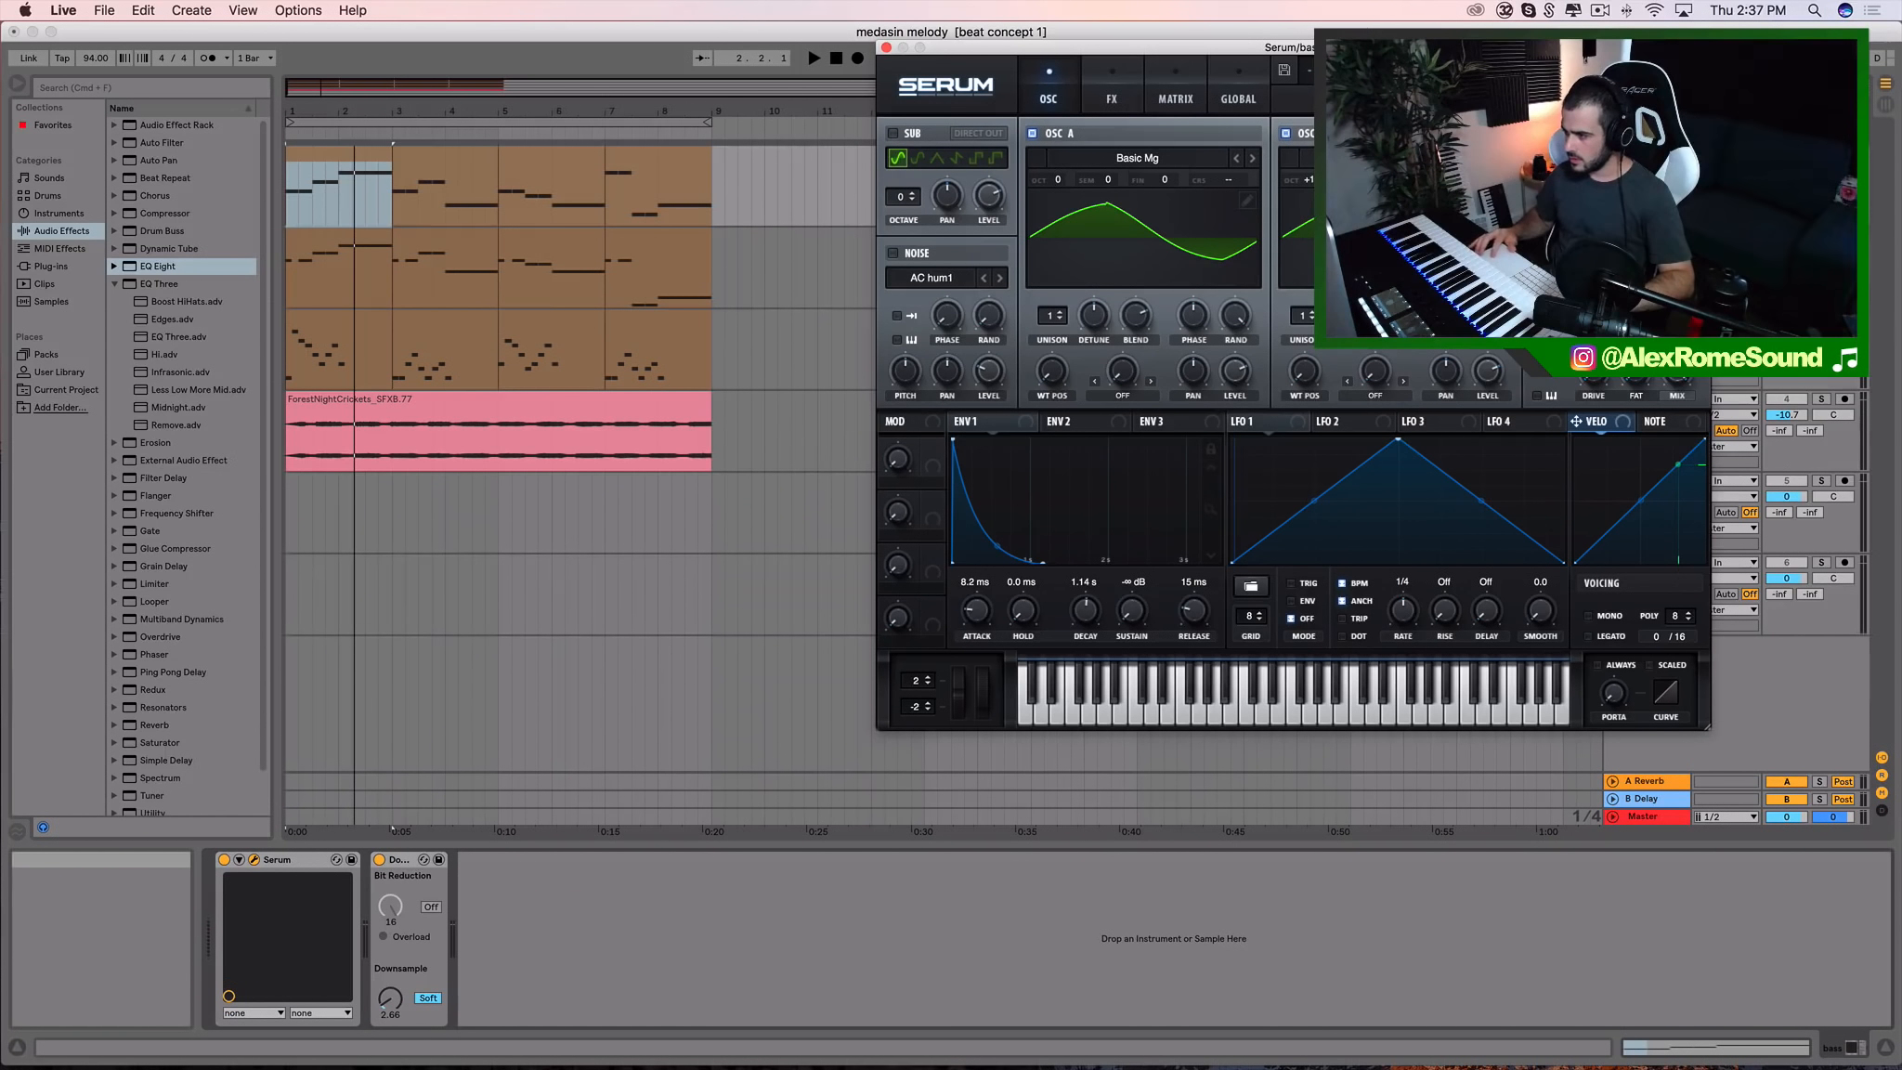
{"action": "left_click_drag", "start_coordinate": [1282, 48], "coordinate": [984, 119]}
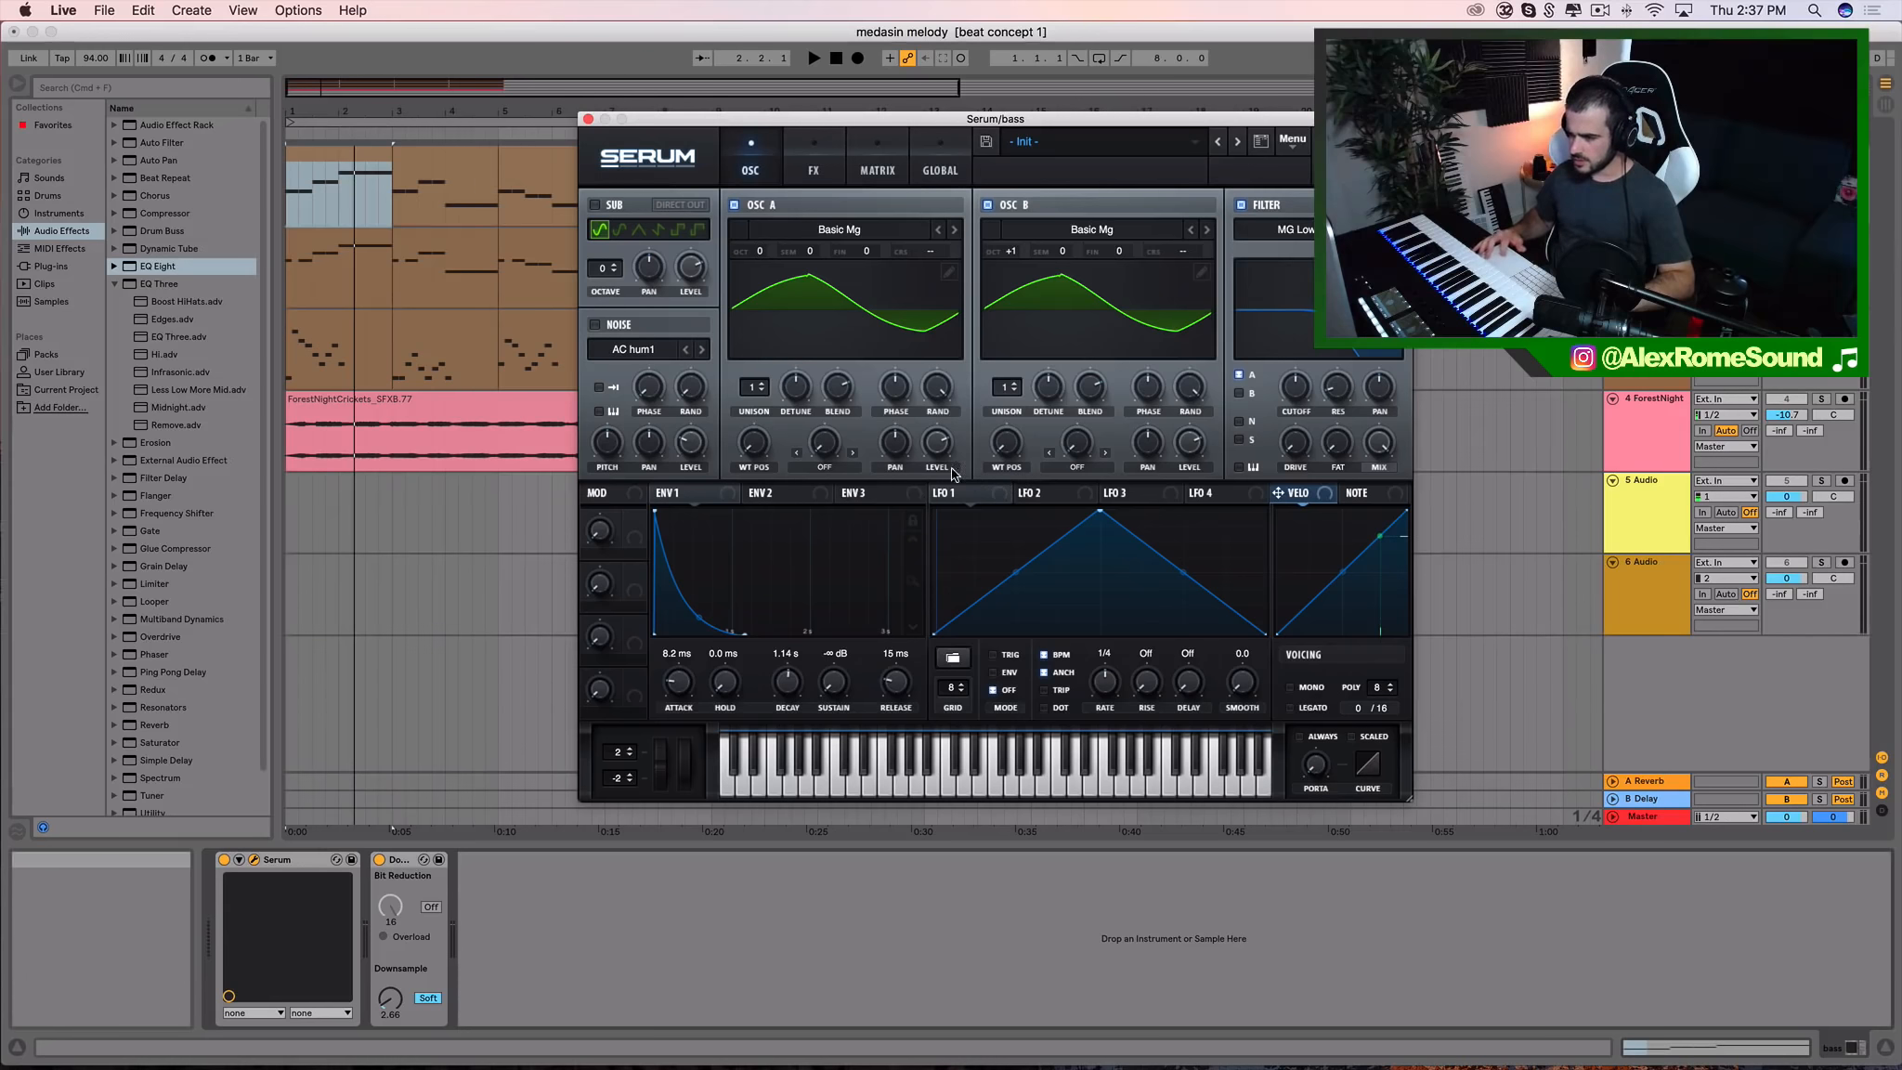
{"action": "key", "text": "space"}
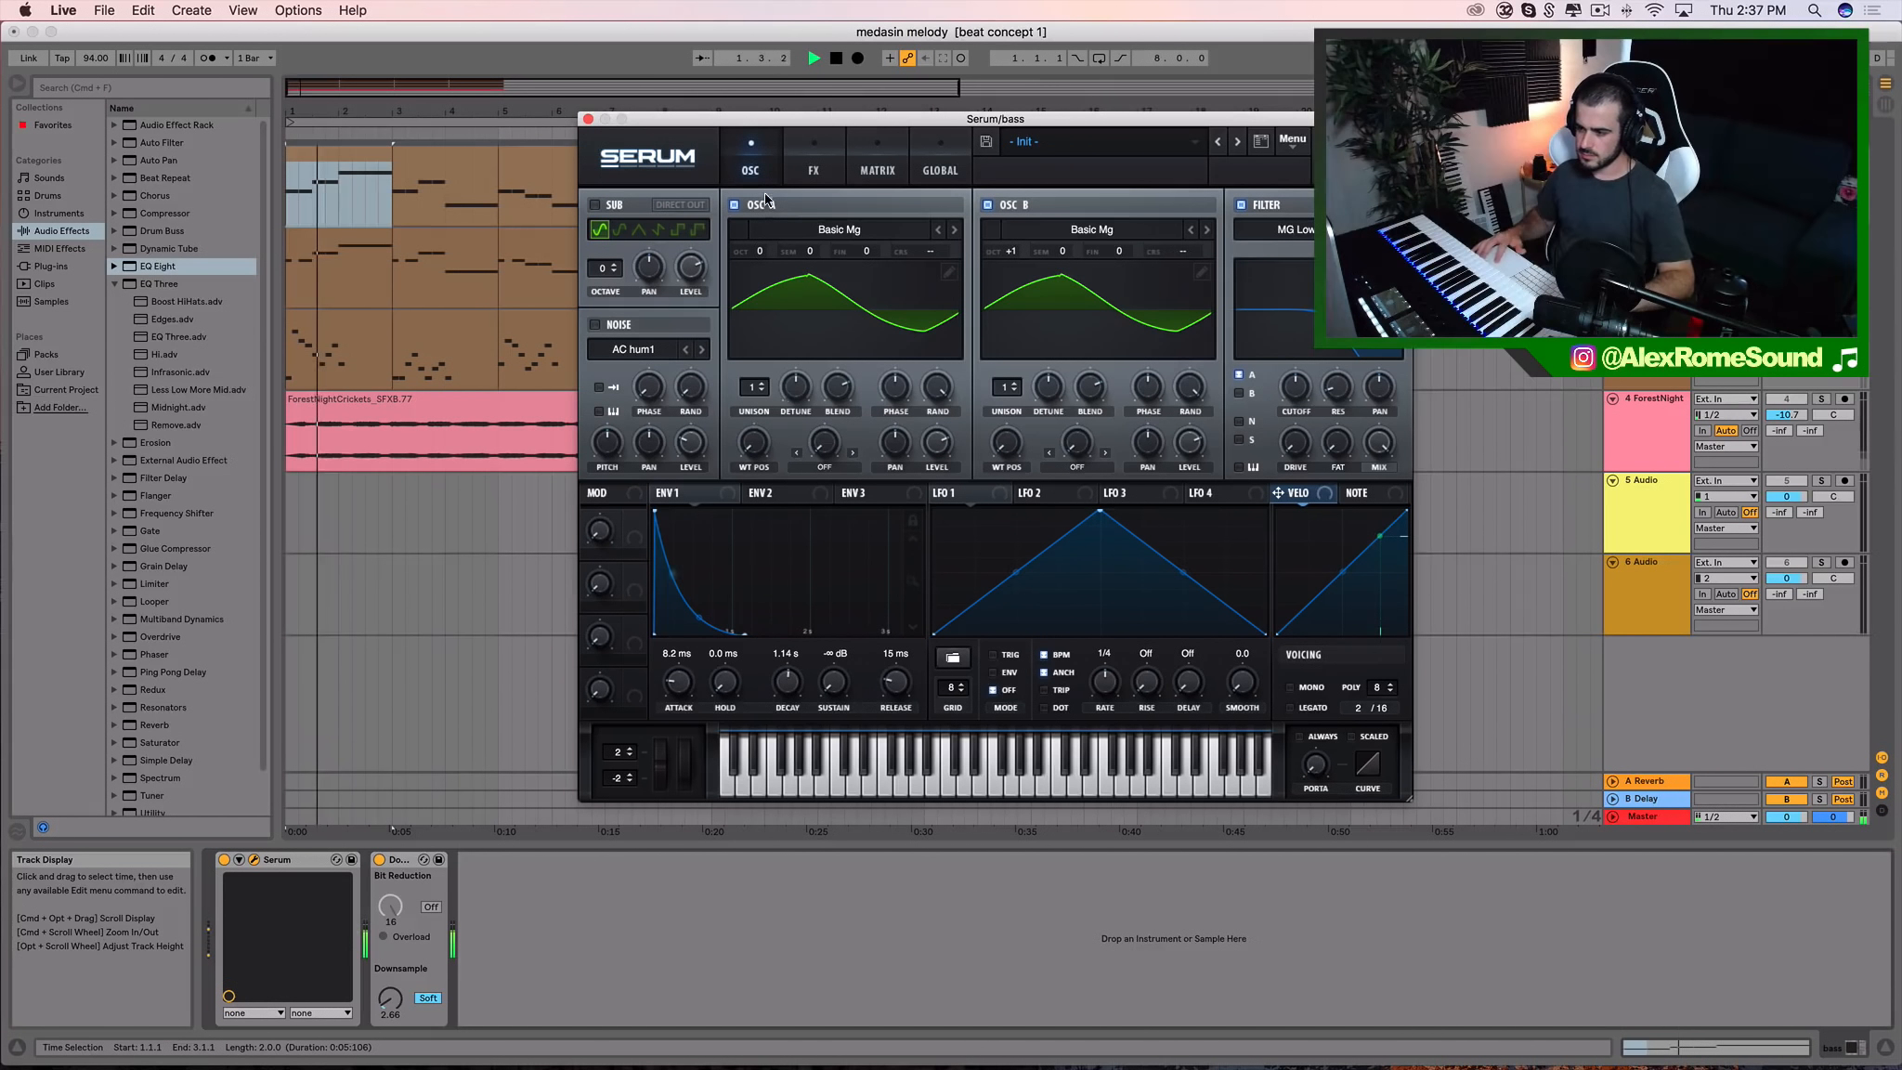
{"action": "key", "text": "space"}
Examine Serum's effects page for the bass sound and return to the oscillator page
{"action": "left_click", "coordinate": [811, 171]}
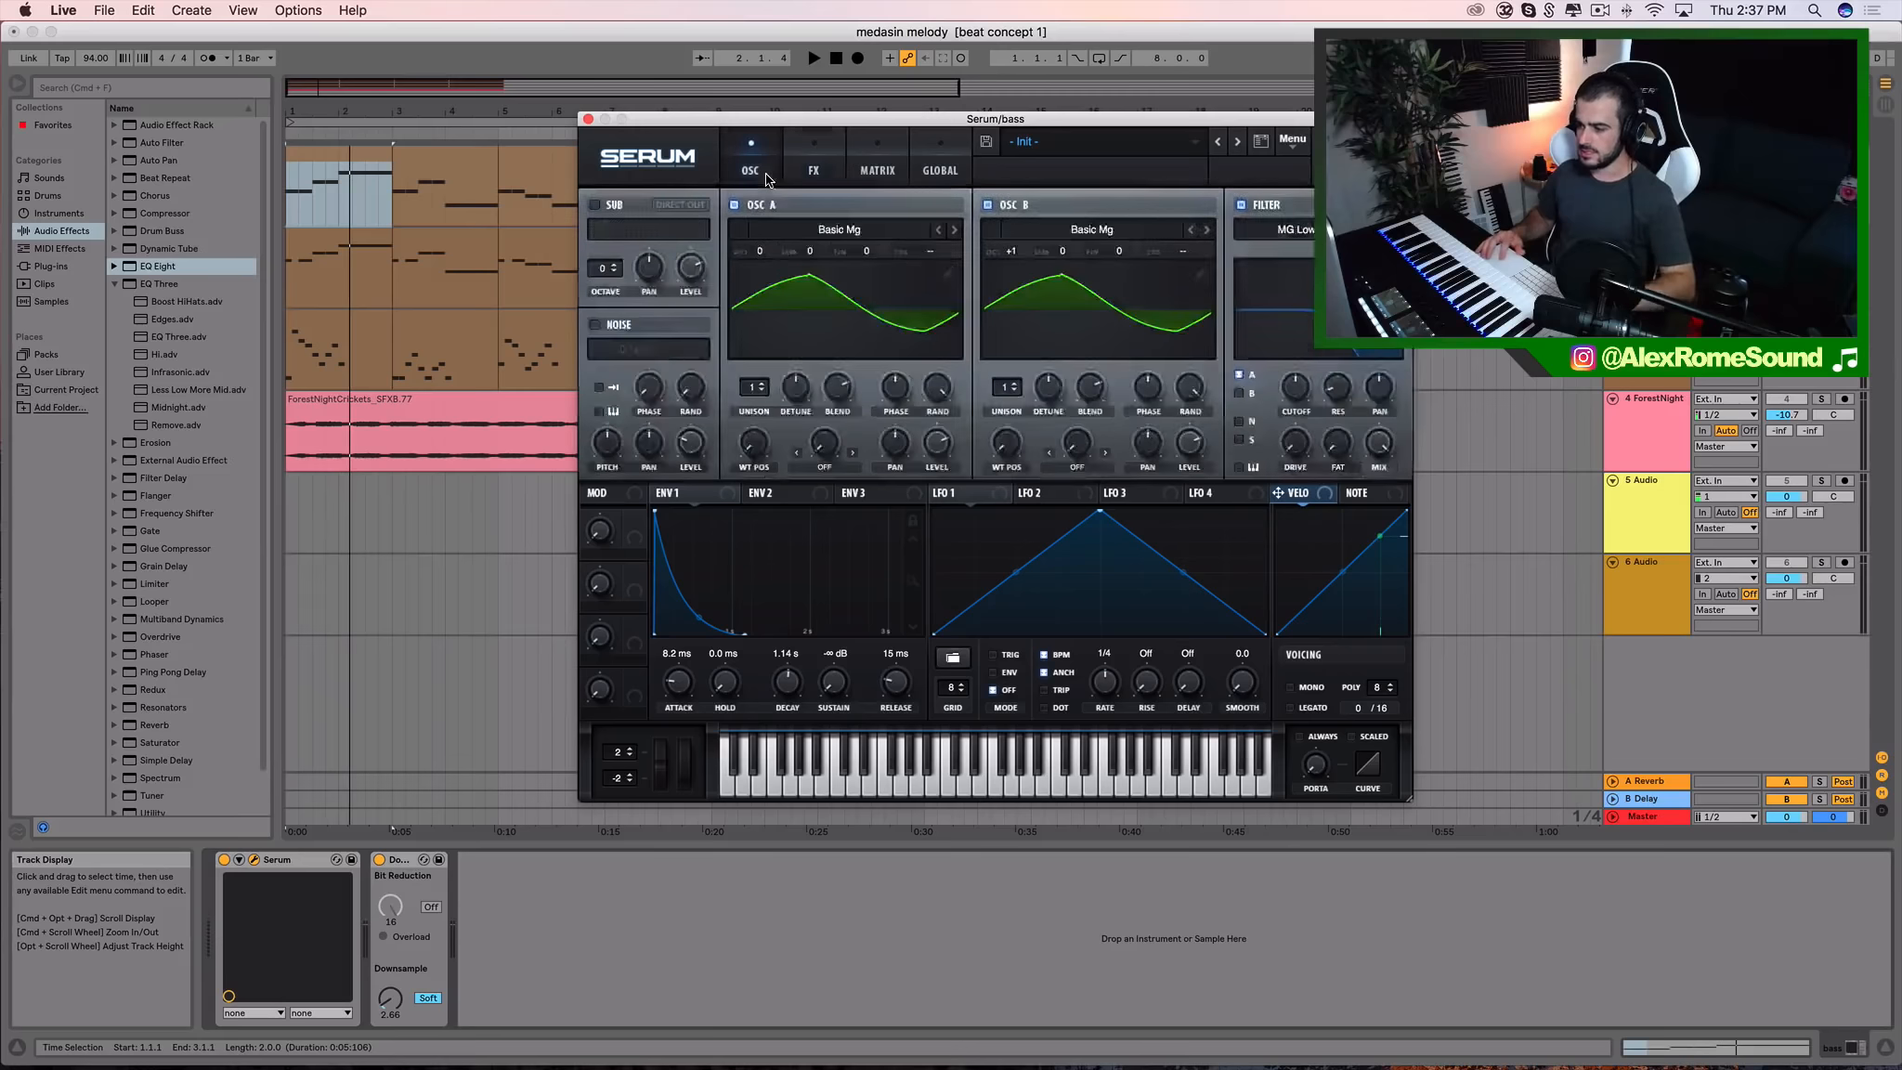
{"action": "left_click", "coordinate": [767, 179]}
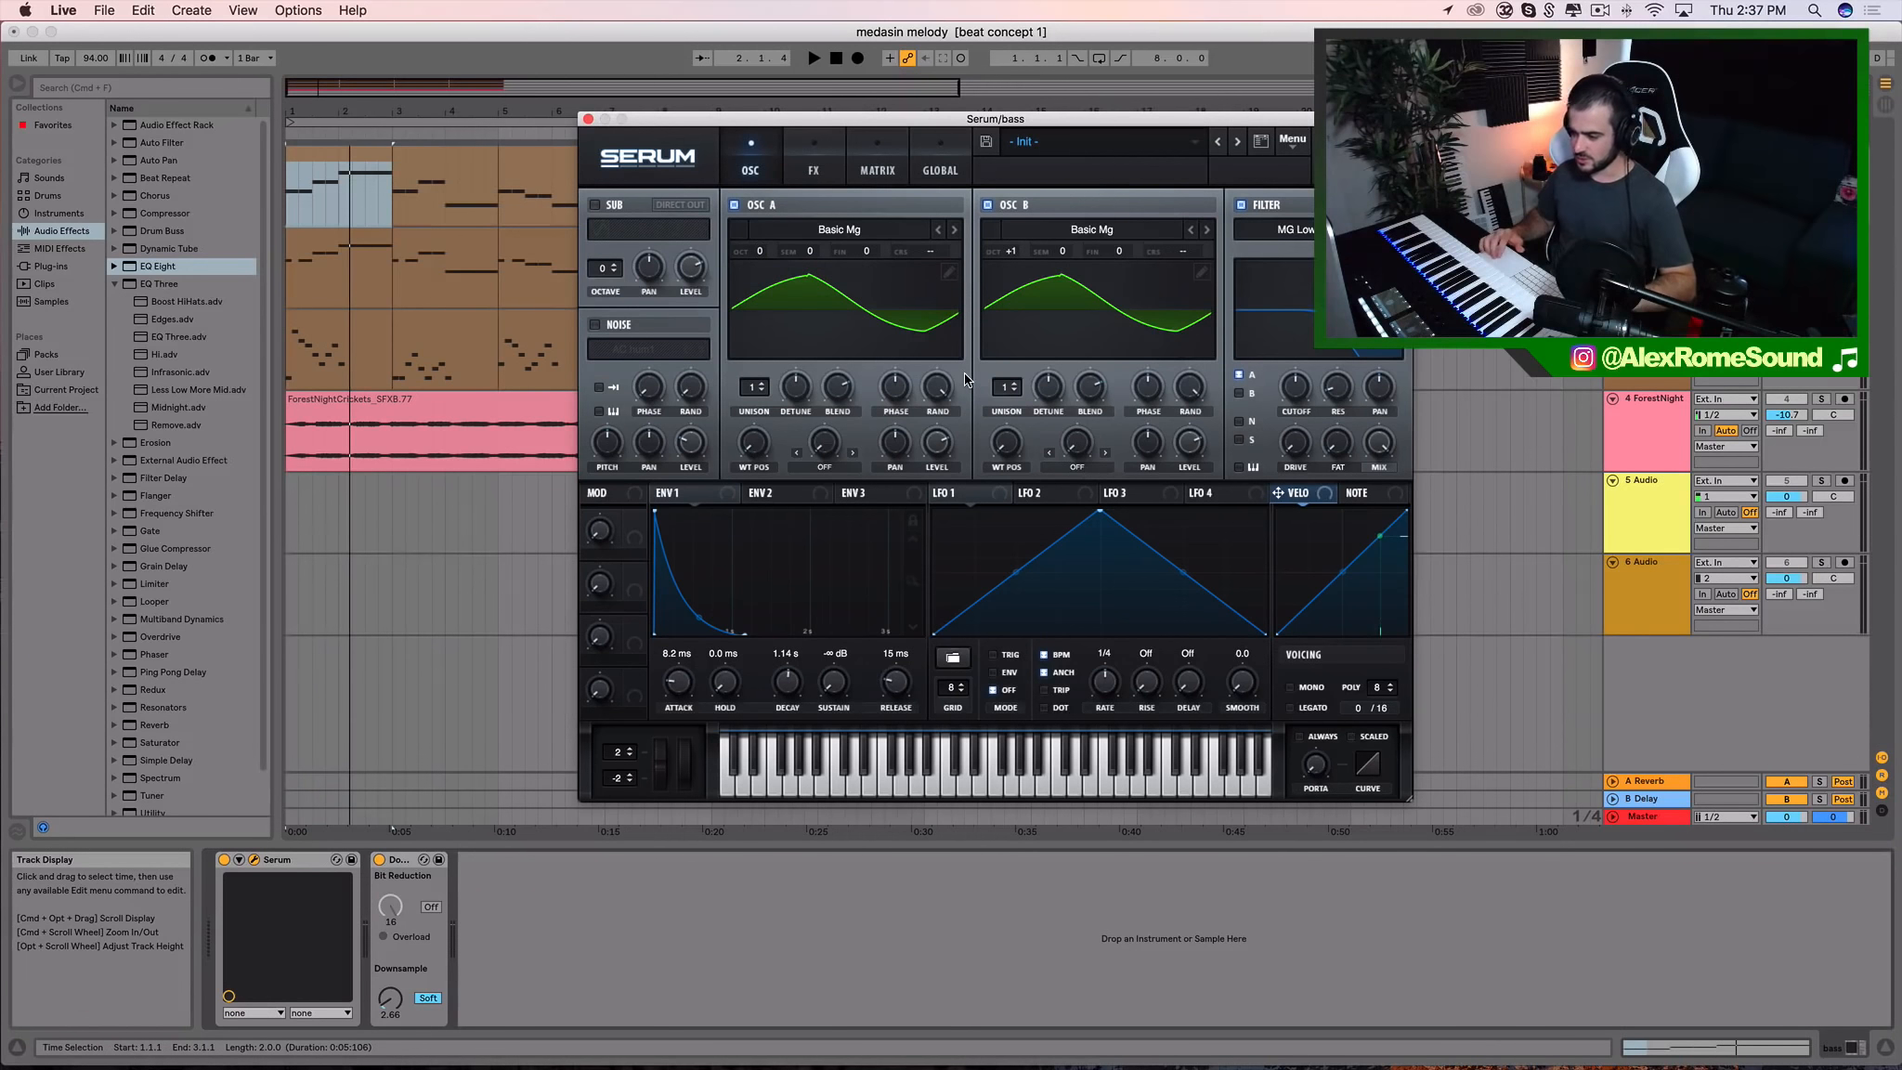
{"action": "left_click", "coordinate": [812, 173]}
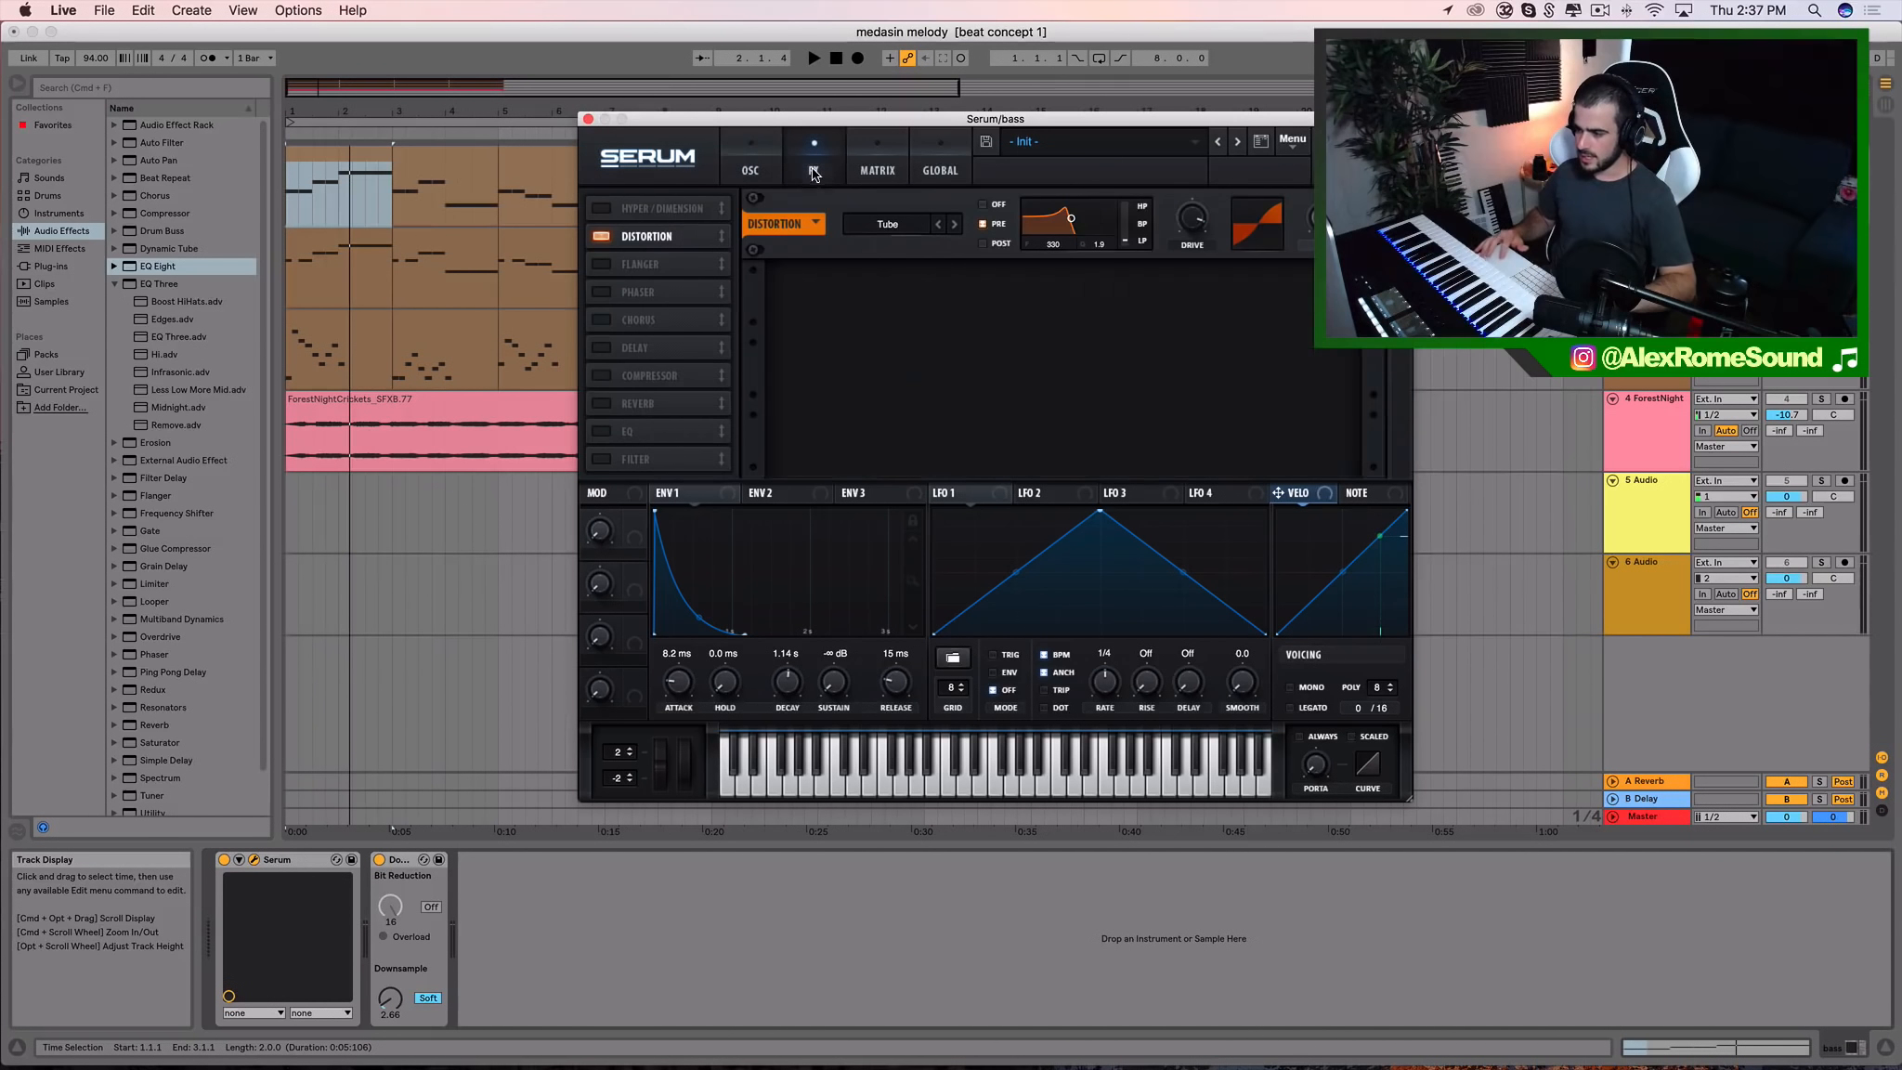
{"action": "left_click", "coordinate": [748, 173]}
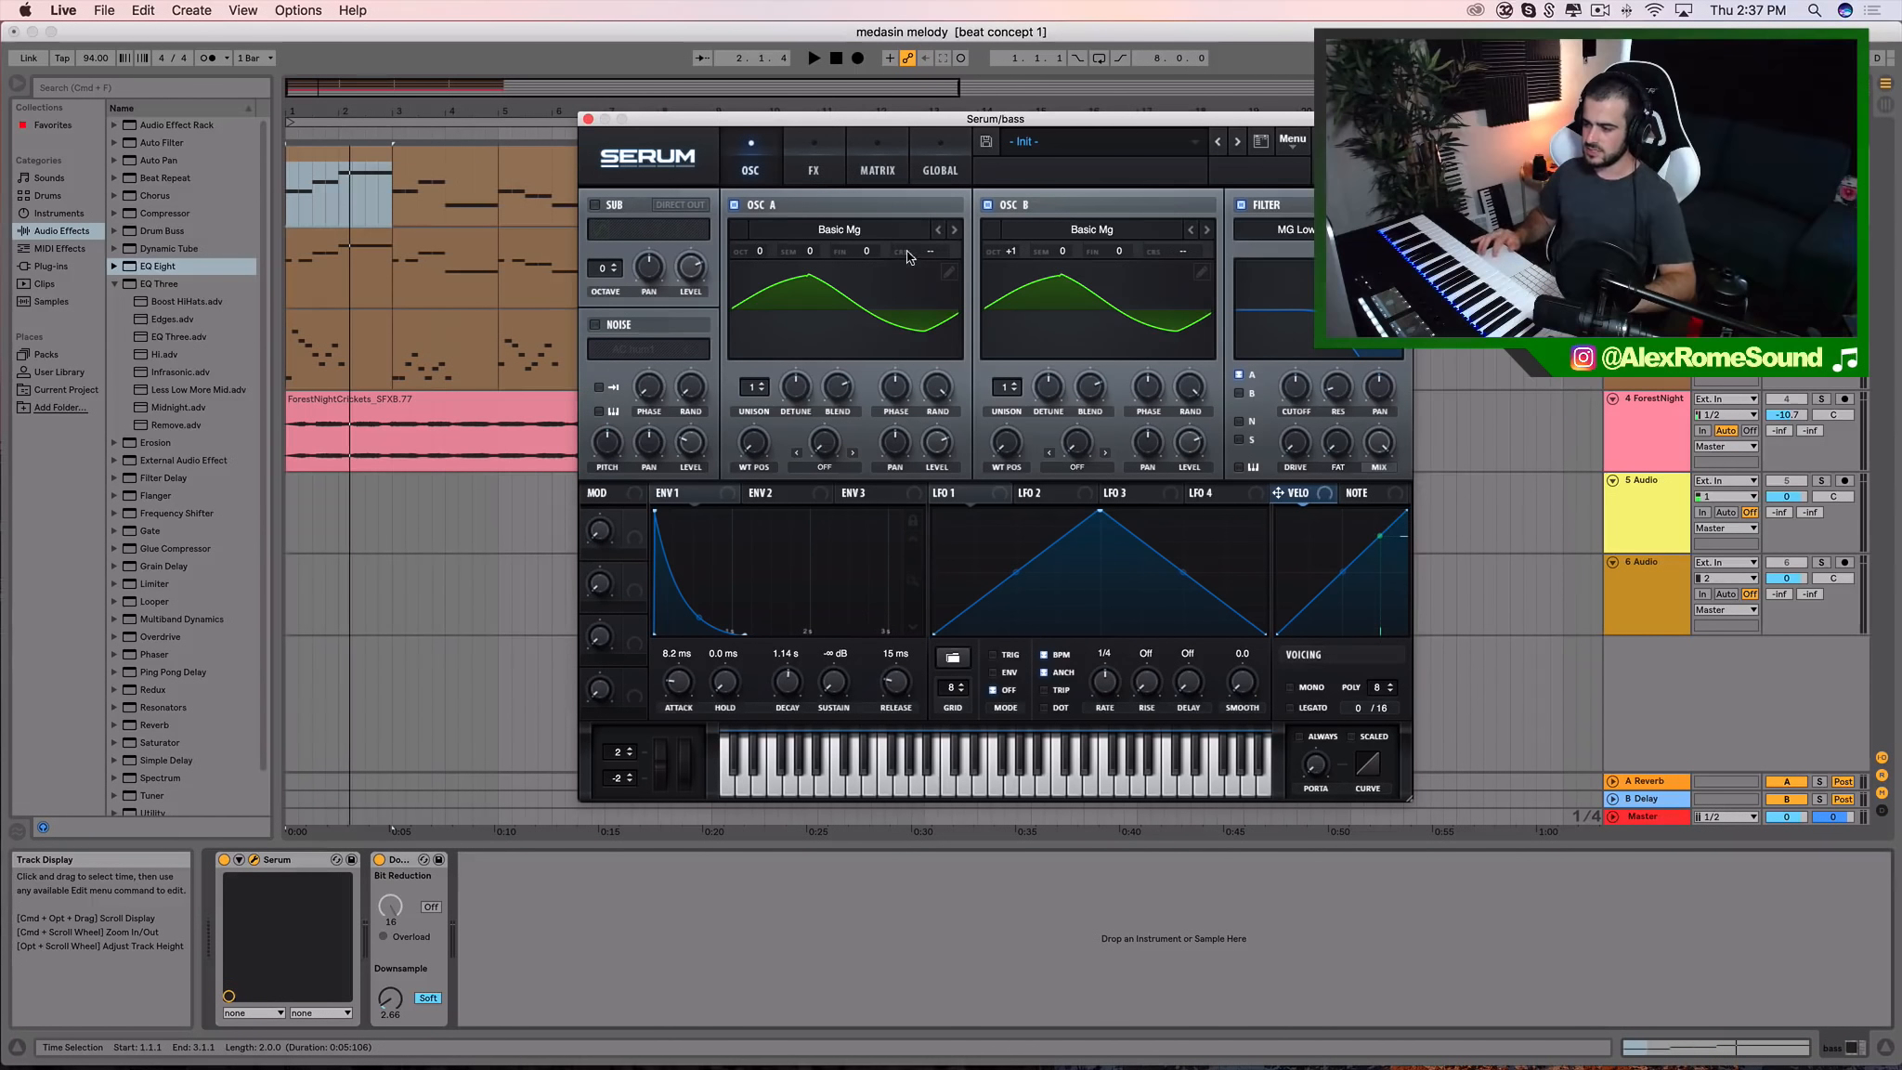
Compare the bass sound by playing the clip with Serum's oscillator B switched off, then with it switched back on
{"action": "left_click", "coordinate": [987, 206]}
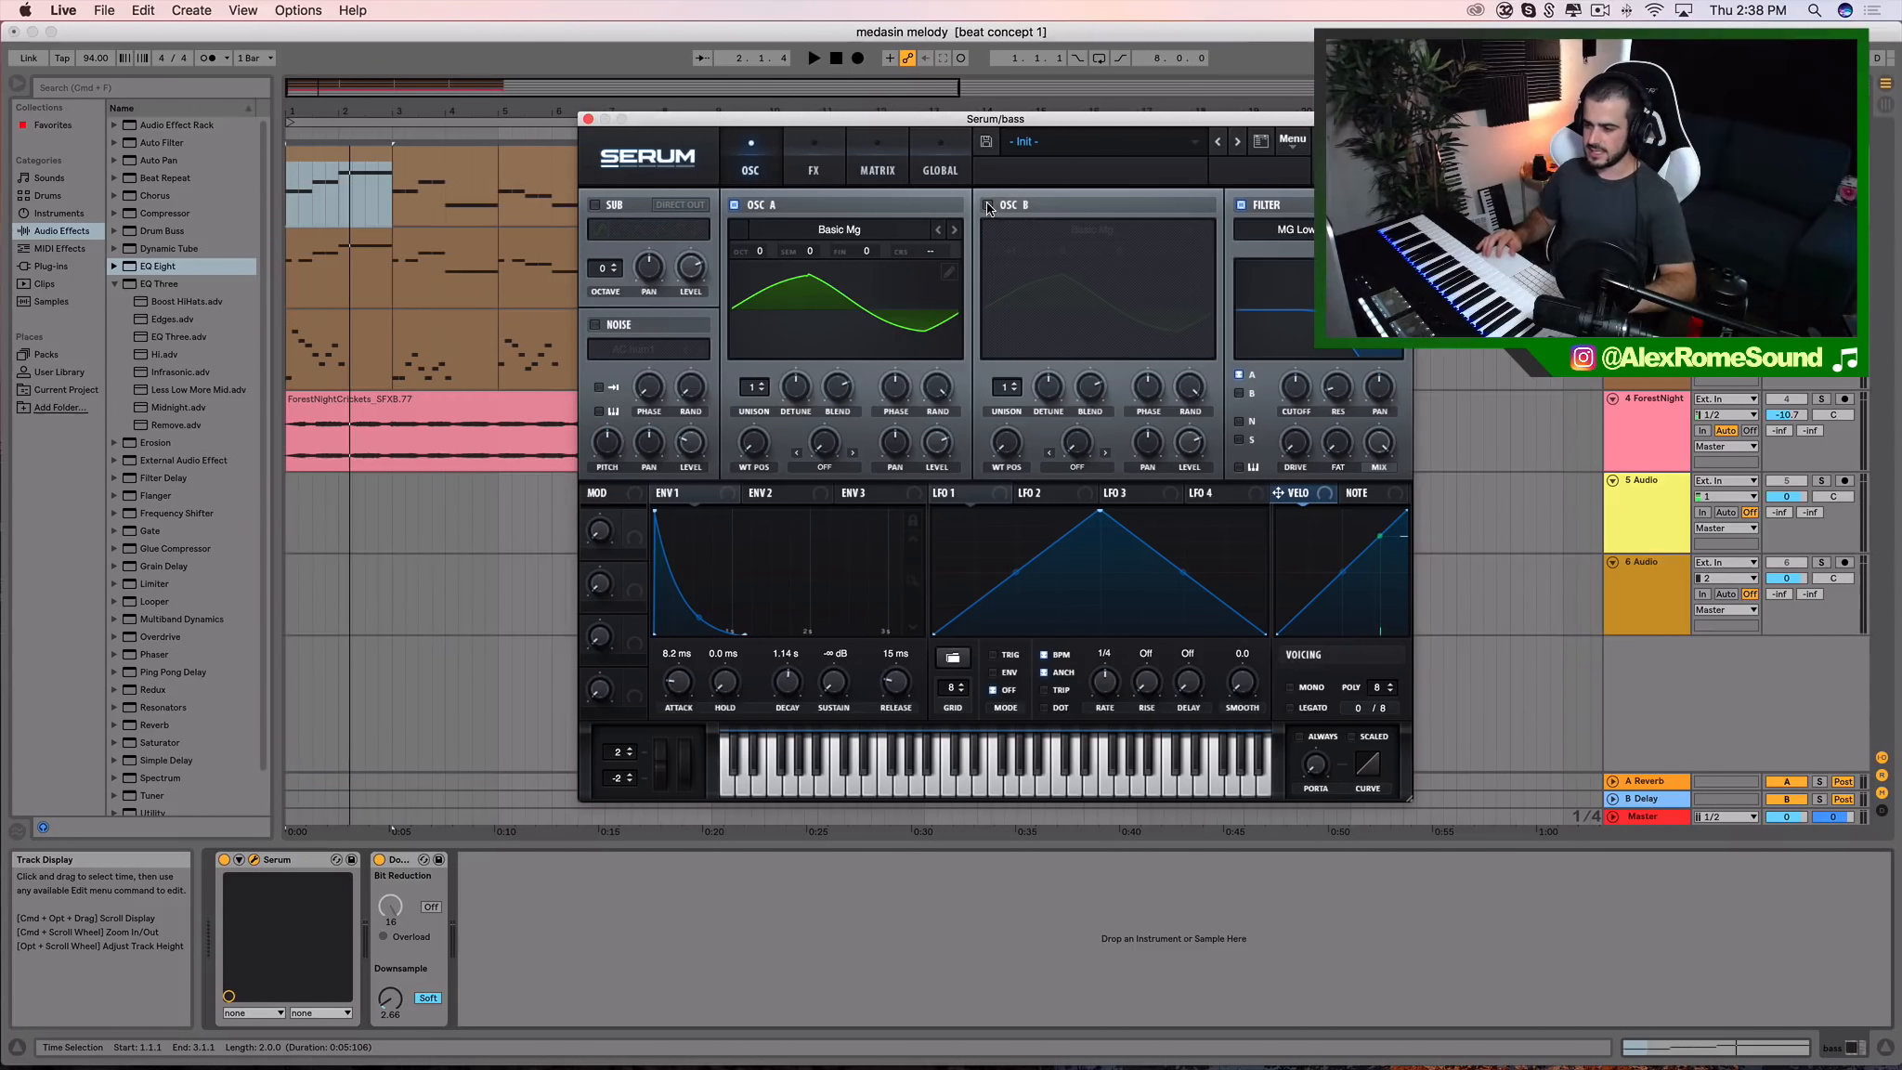
{"action": "key", "text": "space"}
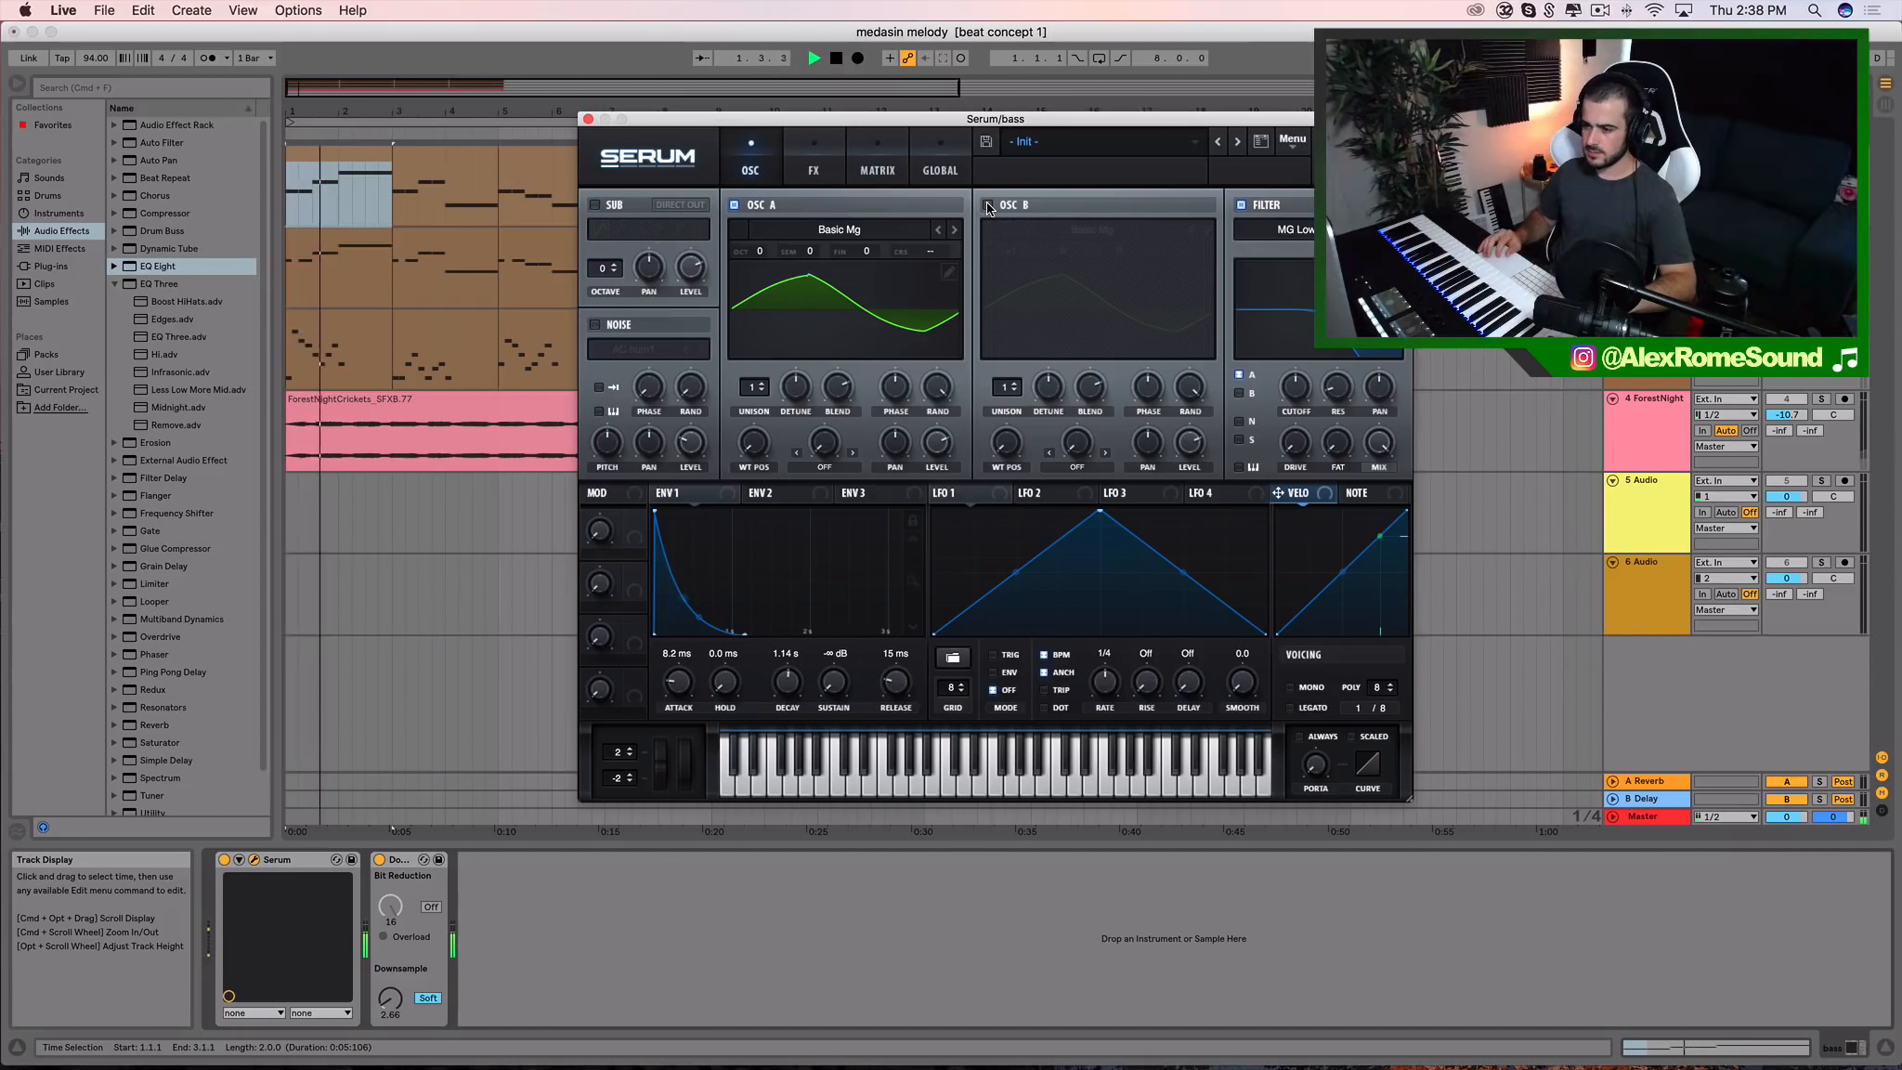
{"action": "key", "text": "space"}
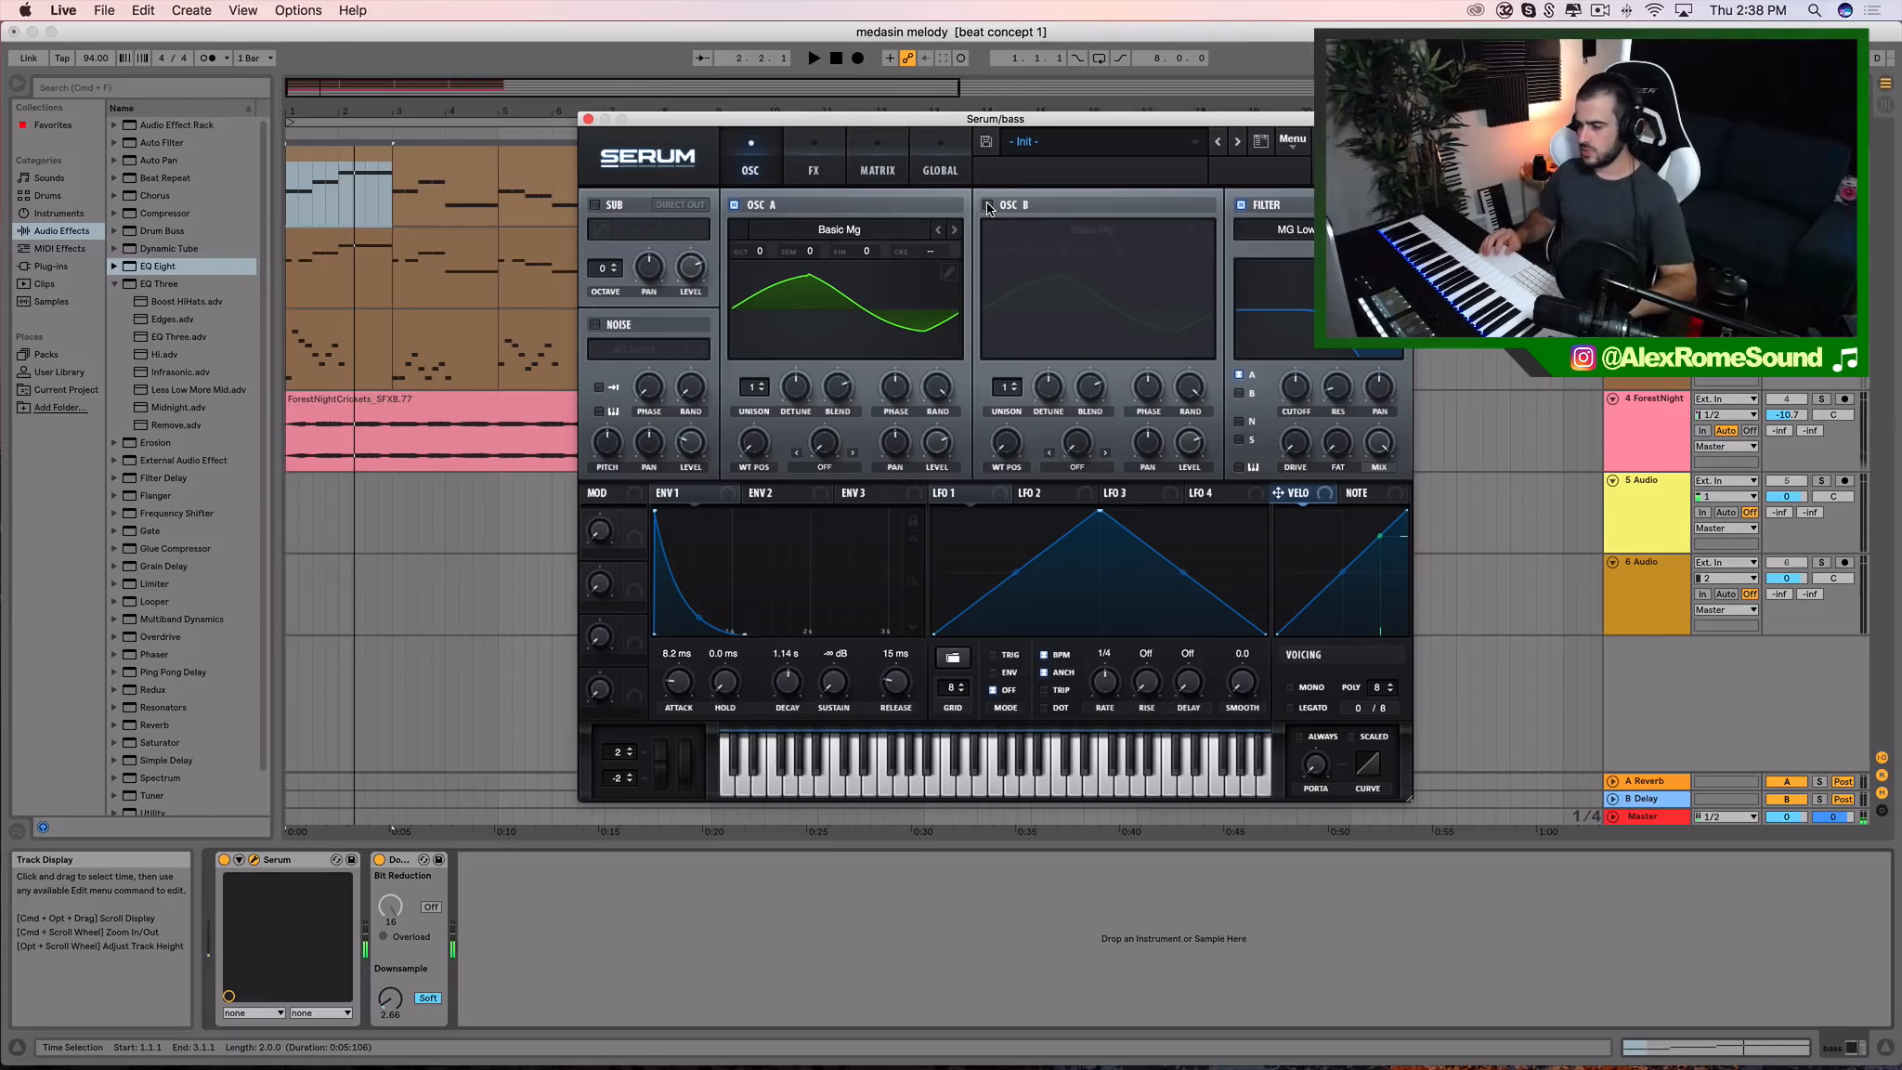
{"action": "left_click", "coordinate": [988, 206]}
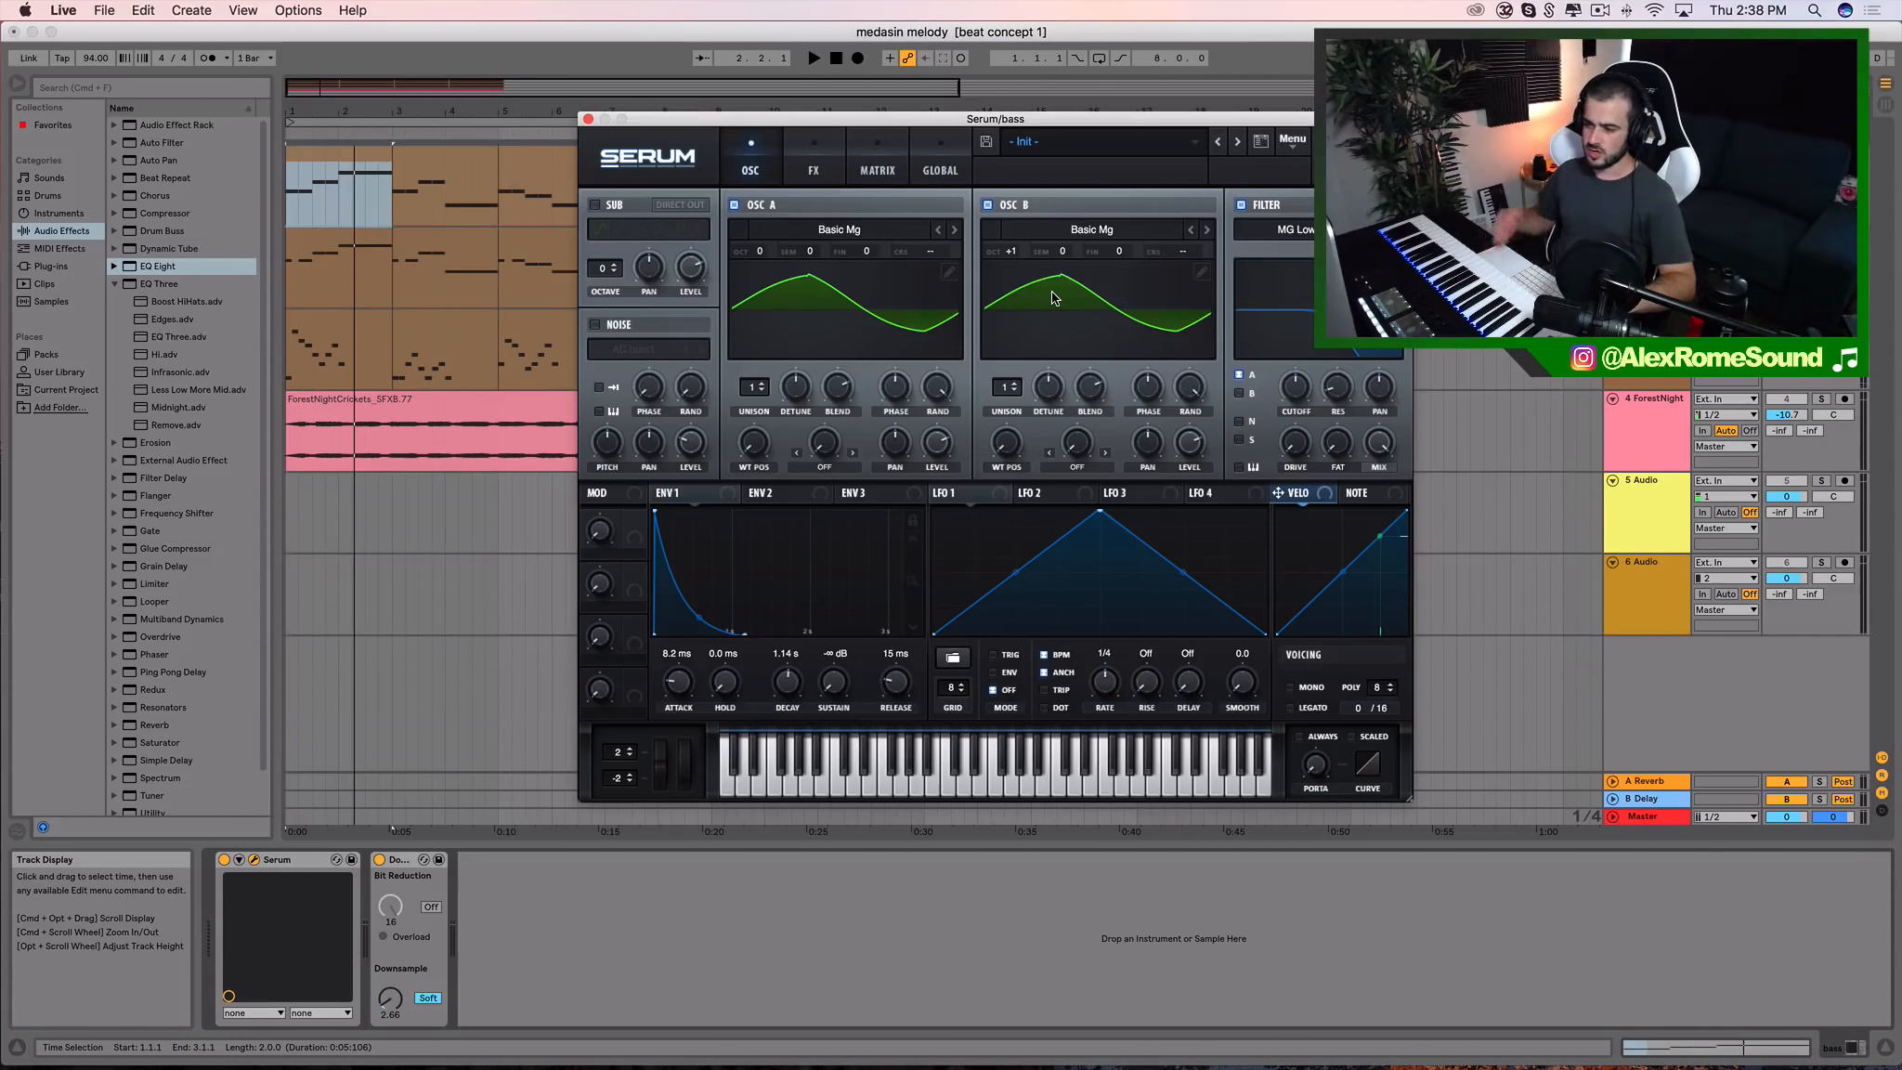
{"action": "key", "text": "space"}
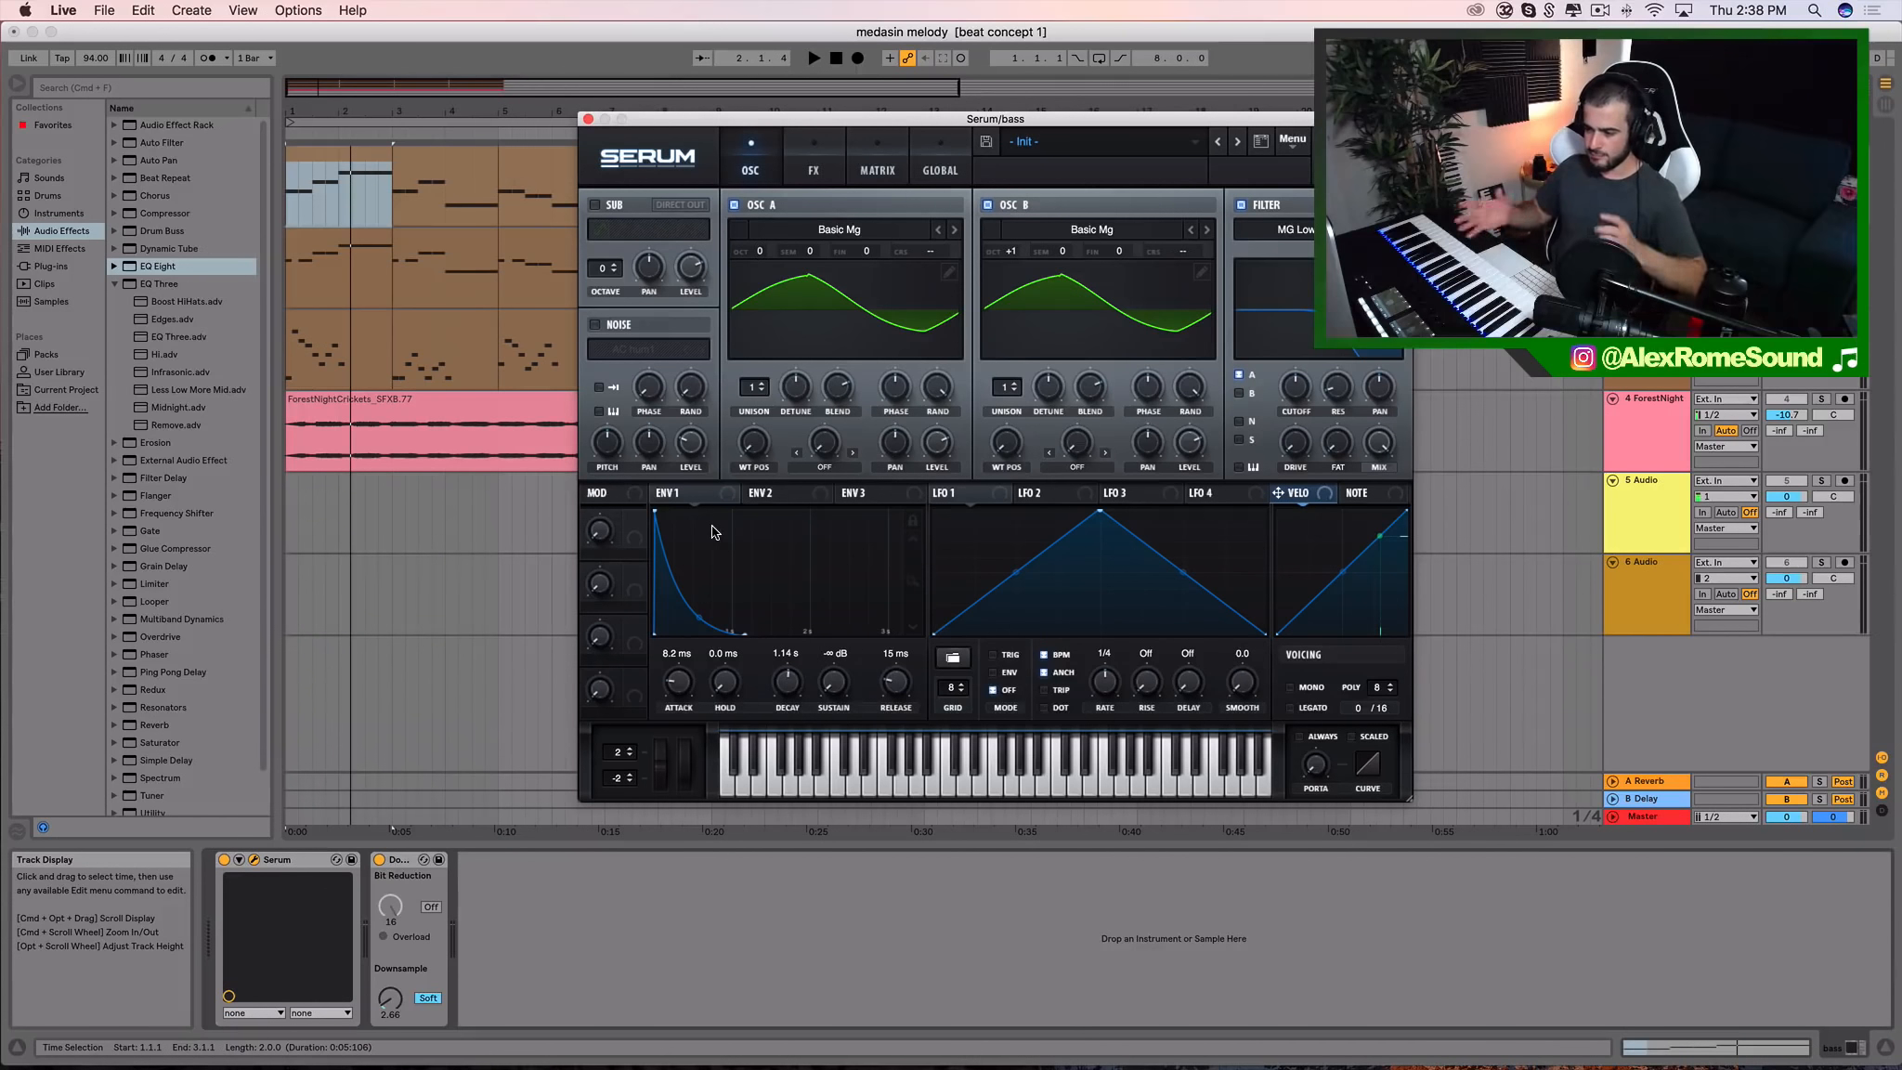
Check envelope 2 in Serum, return to envelope 1 and set its decay to 995 ms while the bass clip plays
{"action": "left_click", "coordinate": [797, 505]}
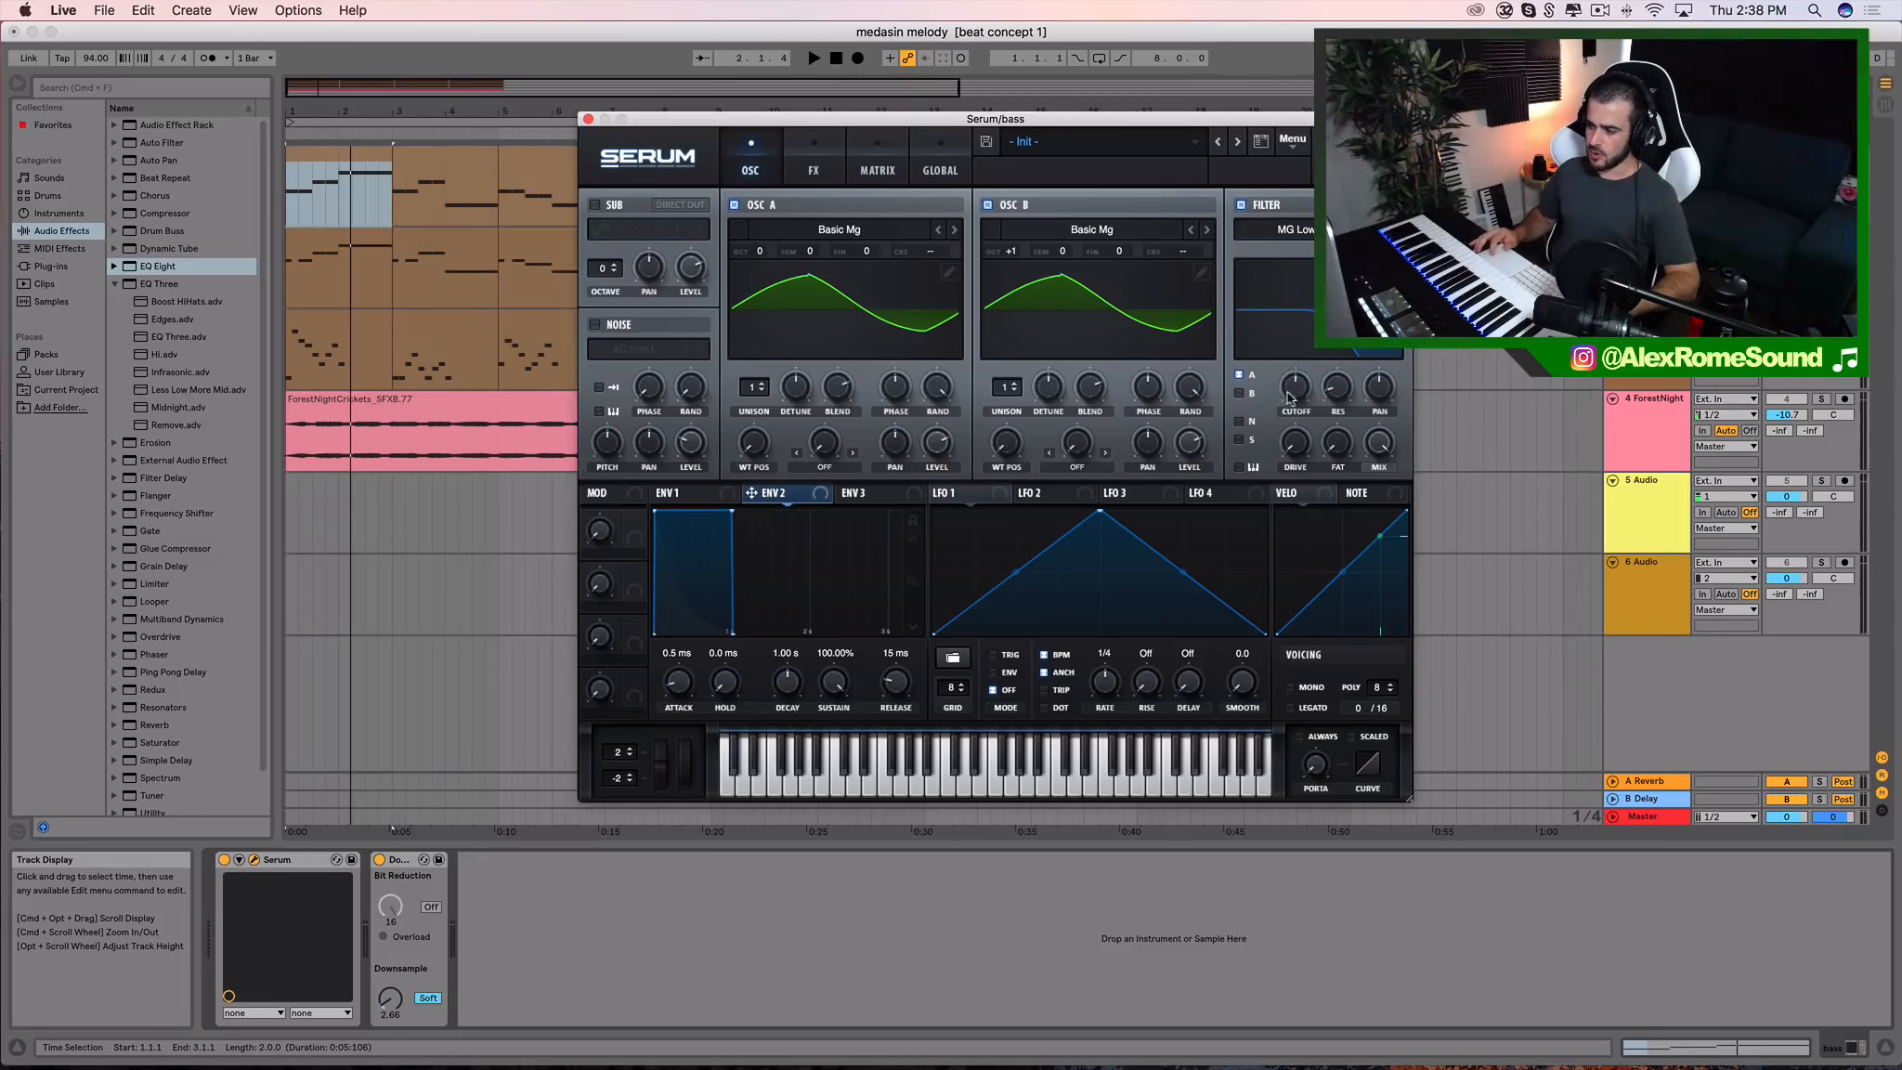
{"action": "left_click", "coordinate": [699, 495]}
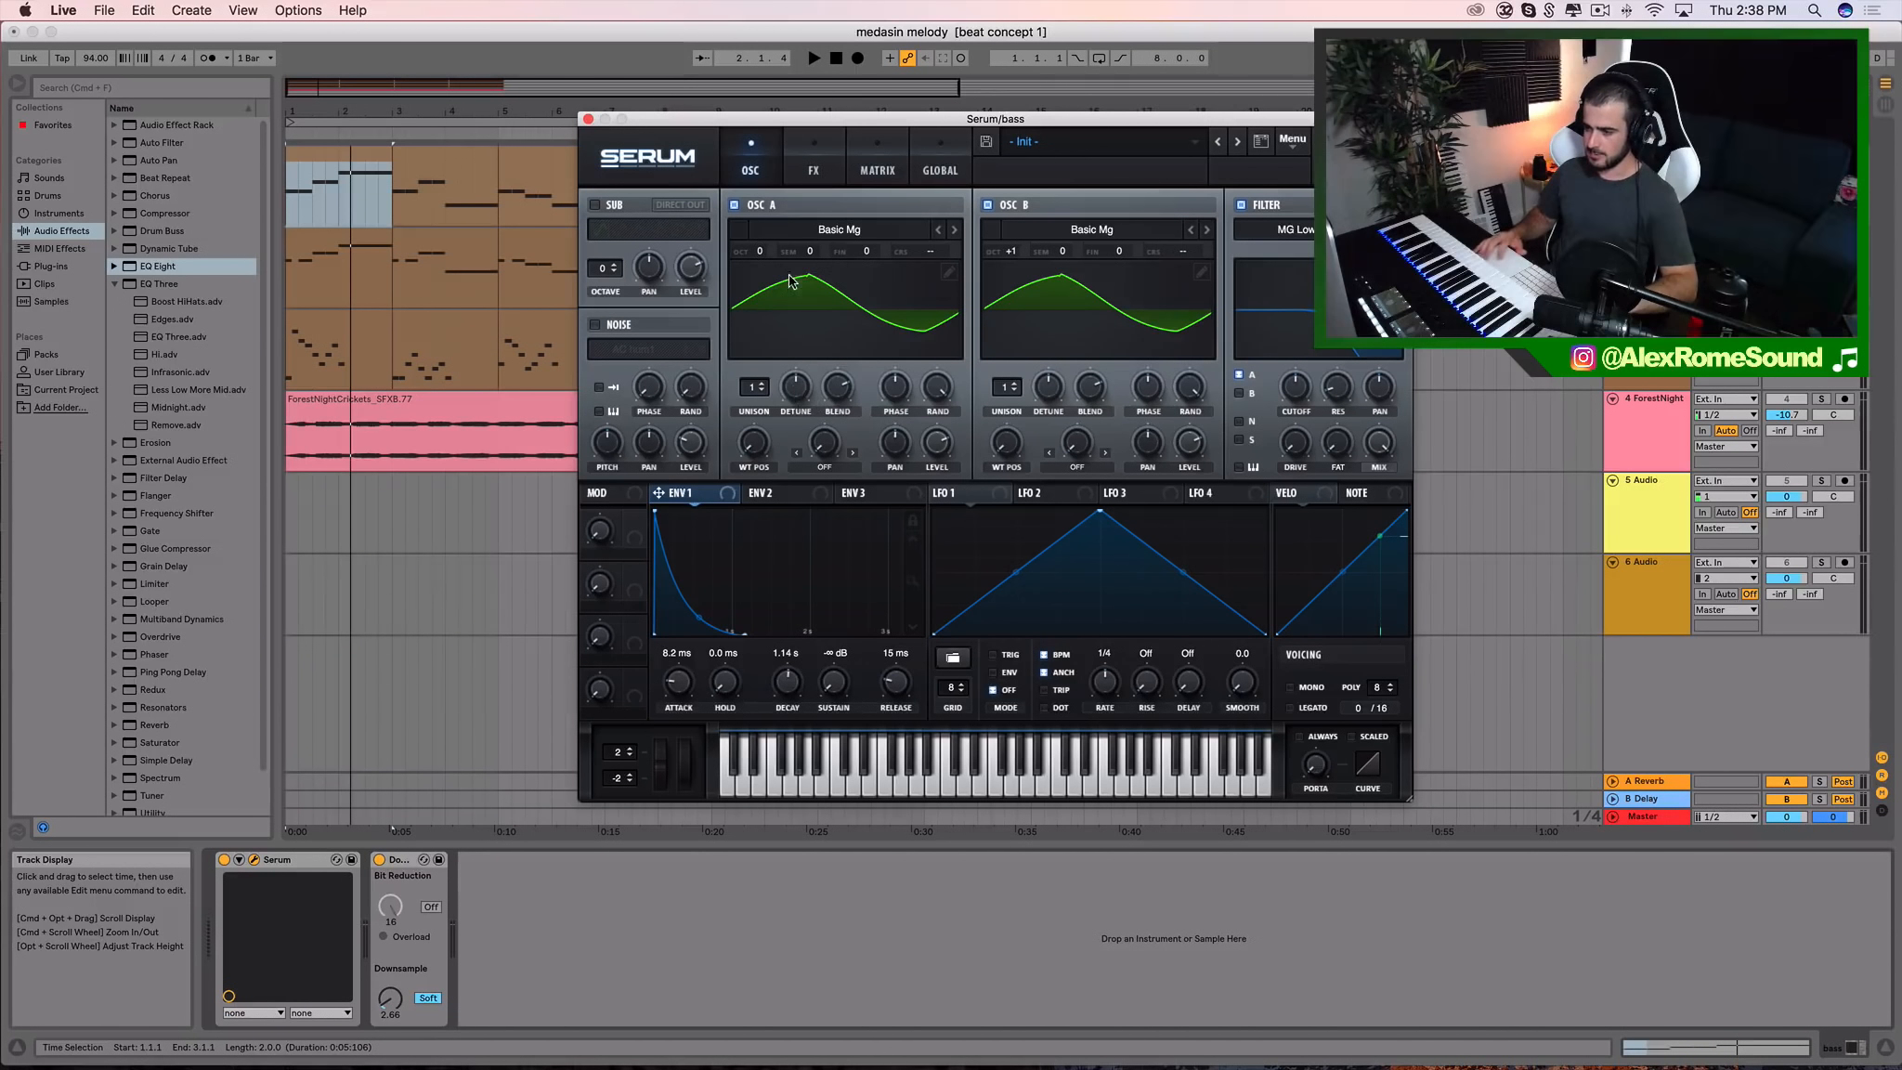
{"action": "key", "text": "space"}
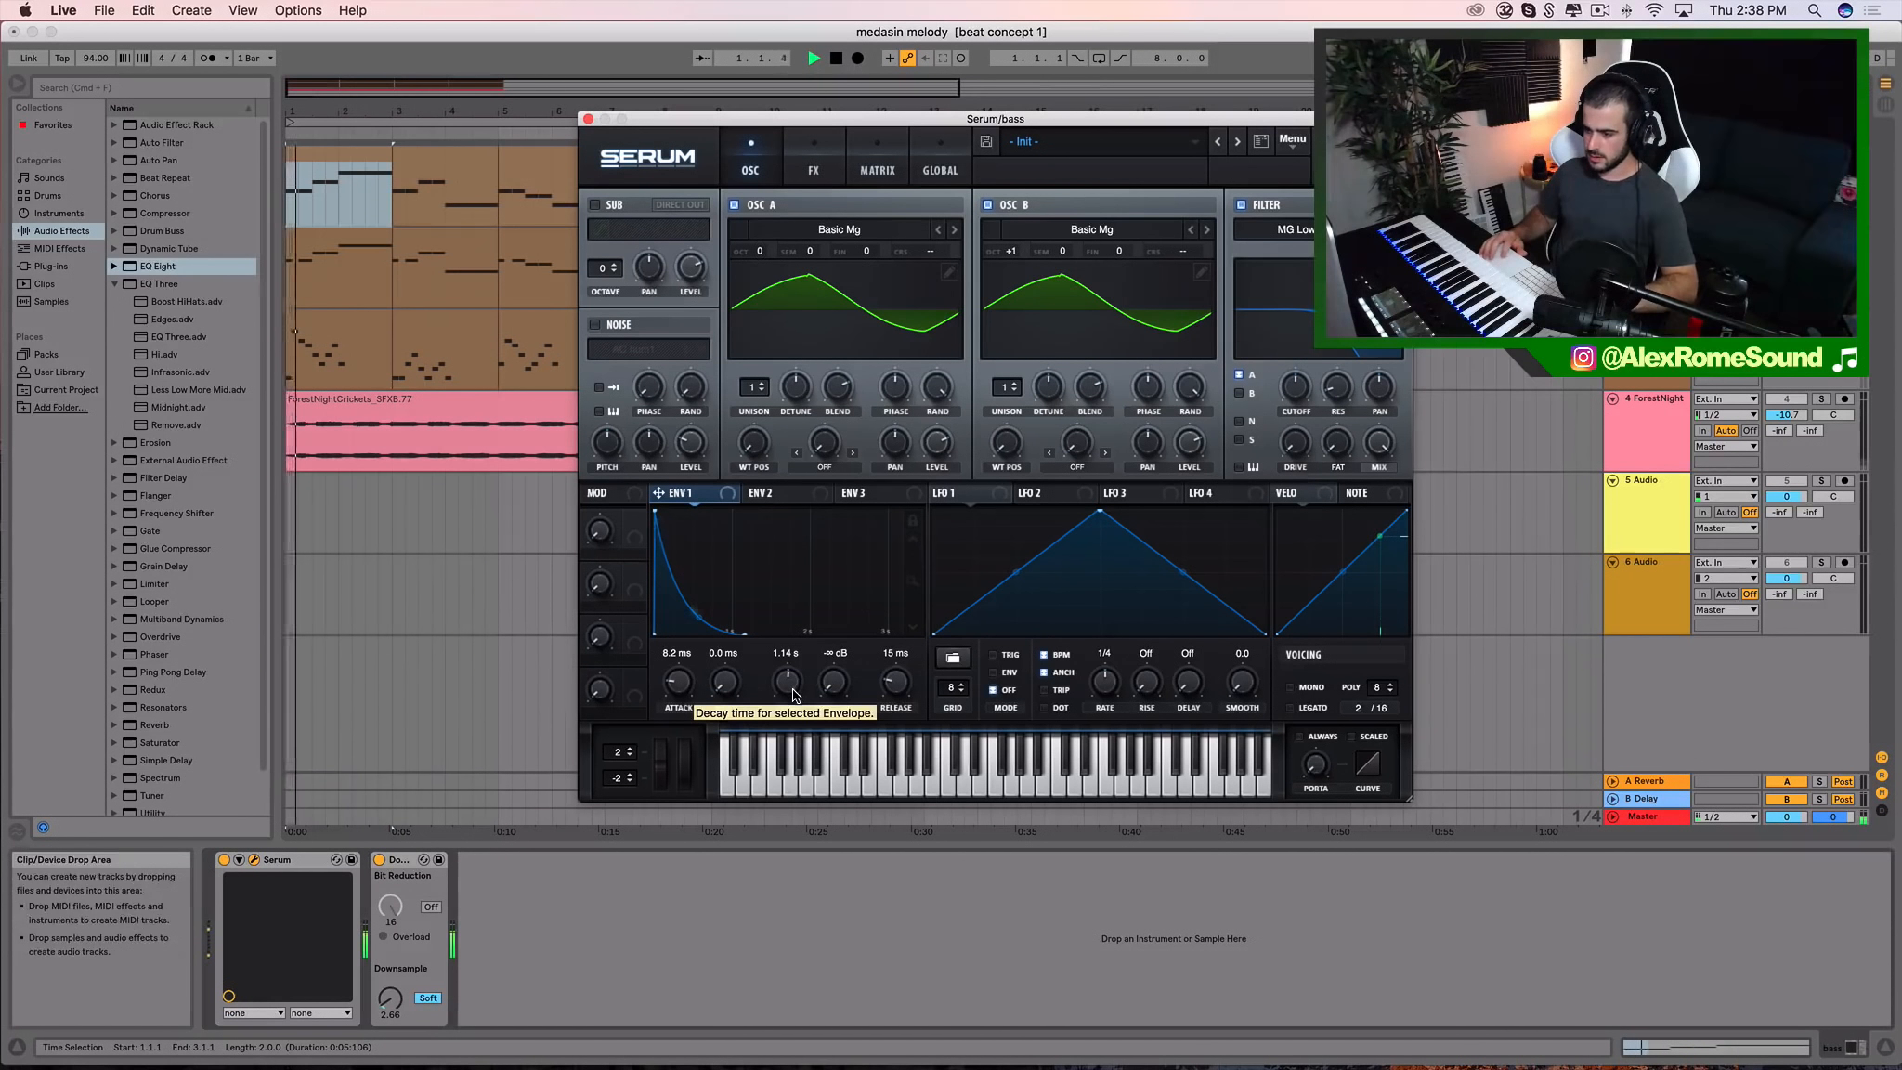
{"action": "left_click_drag", "start_coordinate": [796, 693], "coordinate": [793, 677]}
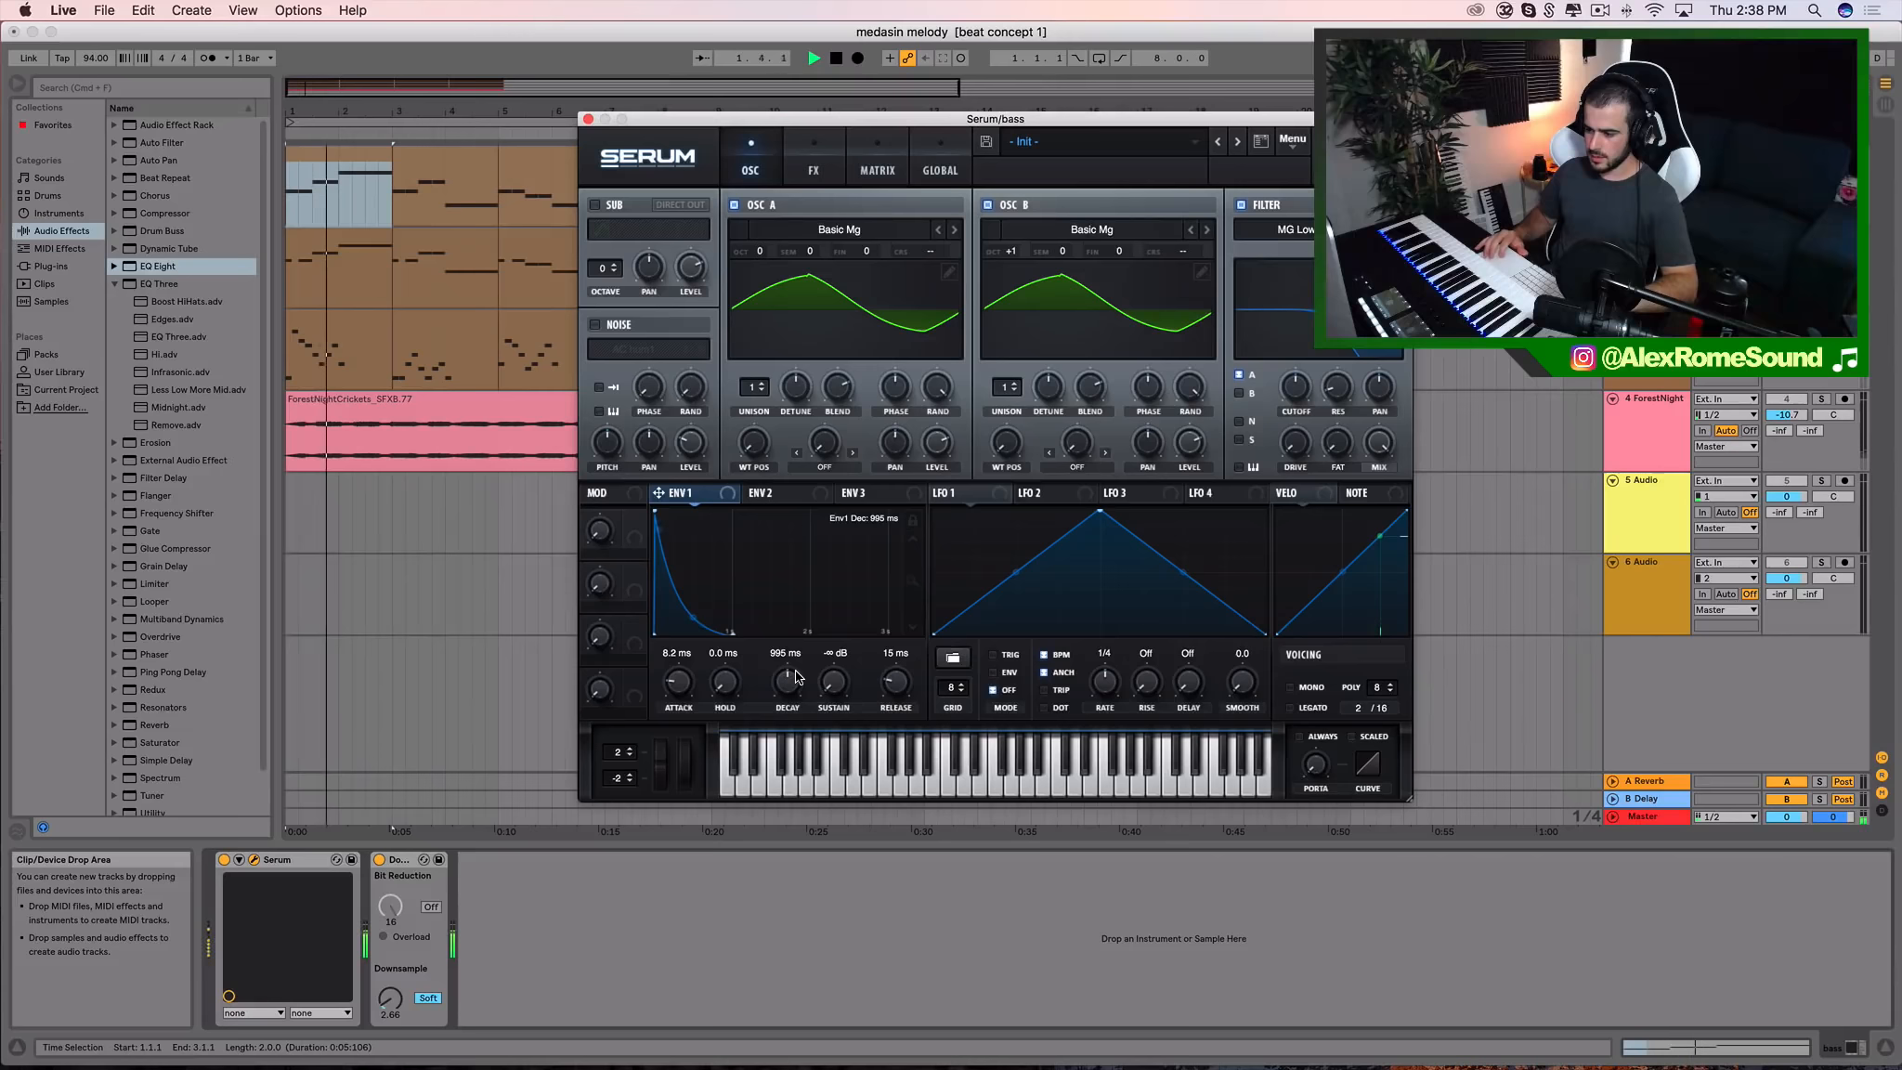
{"action": "key", "text": "space"}
Play the bass through Serum's Tube distortion, raise the distortion's wet amount and close the synth window
{"action": "left_click", "coordinate": [818, 170]}
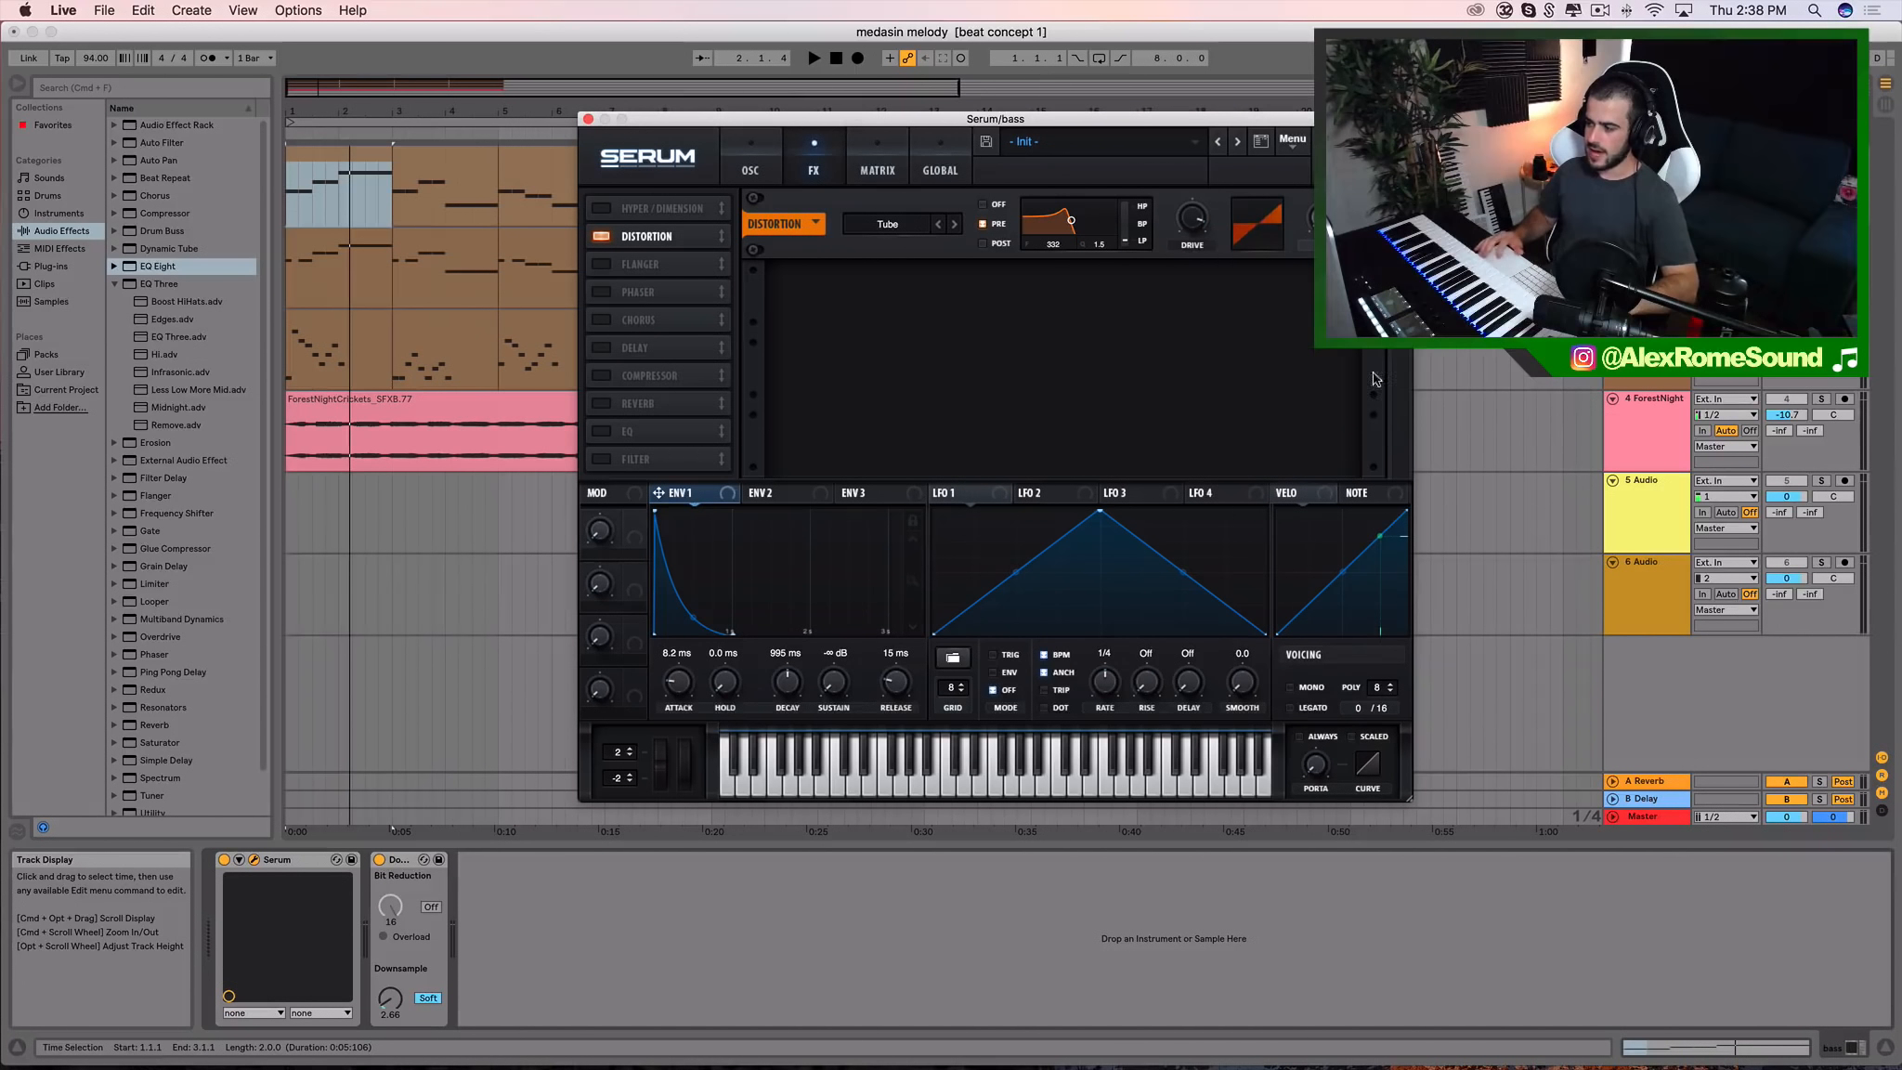
{"action": "key", "text": "space"}
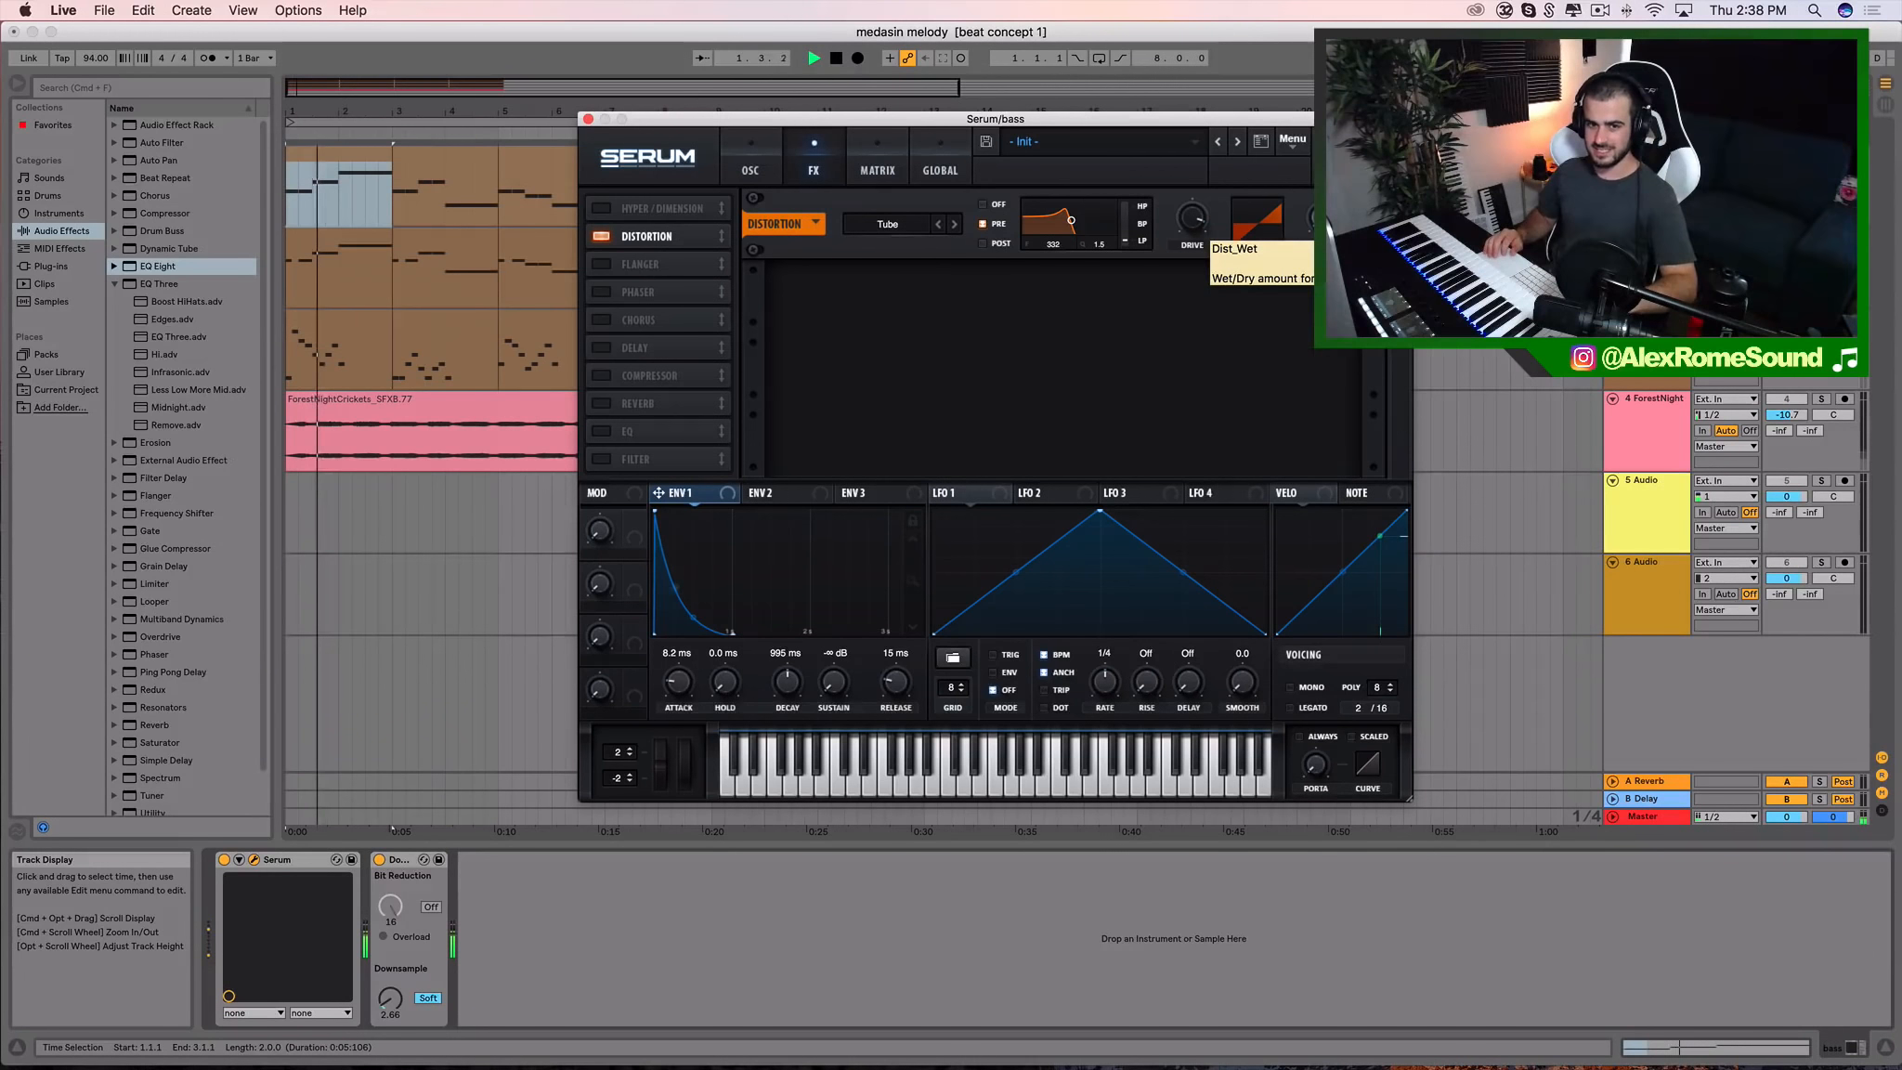
{"action": "key", "text": "space"}
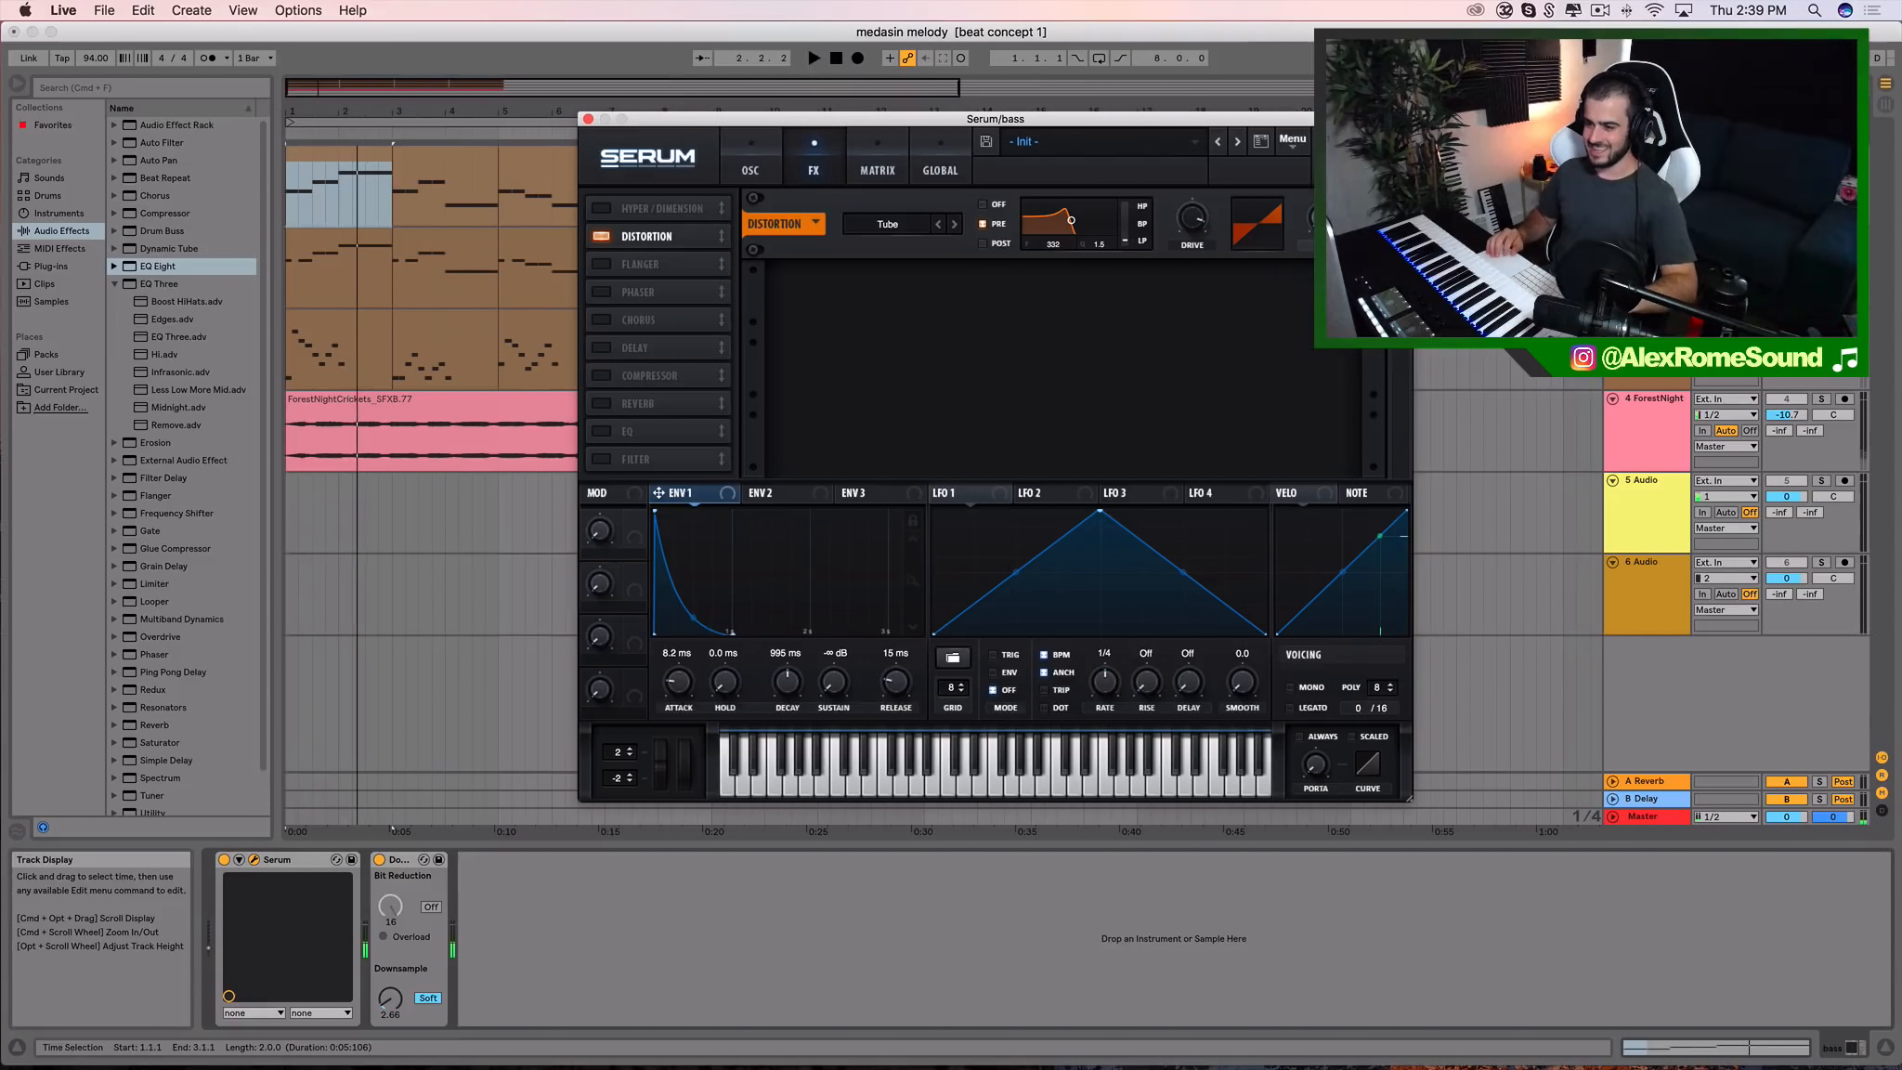
{"action": "key", "text": "space"}
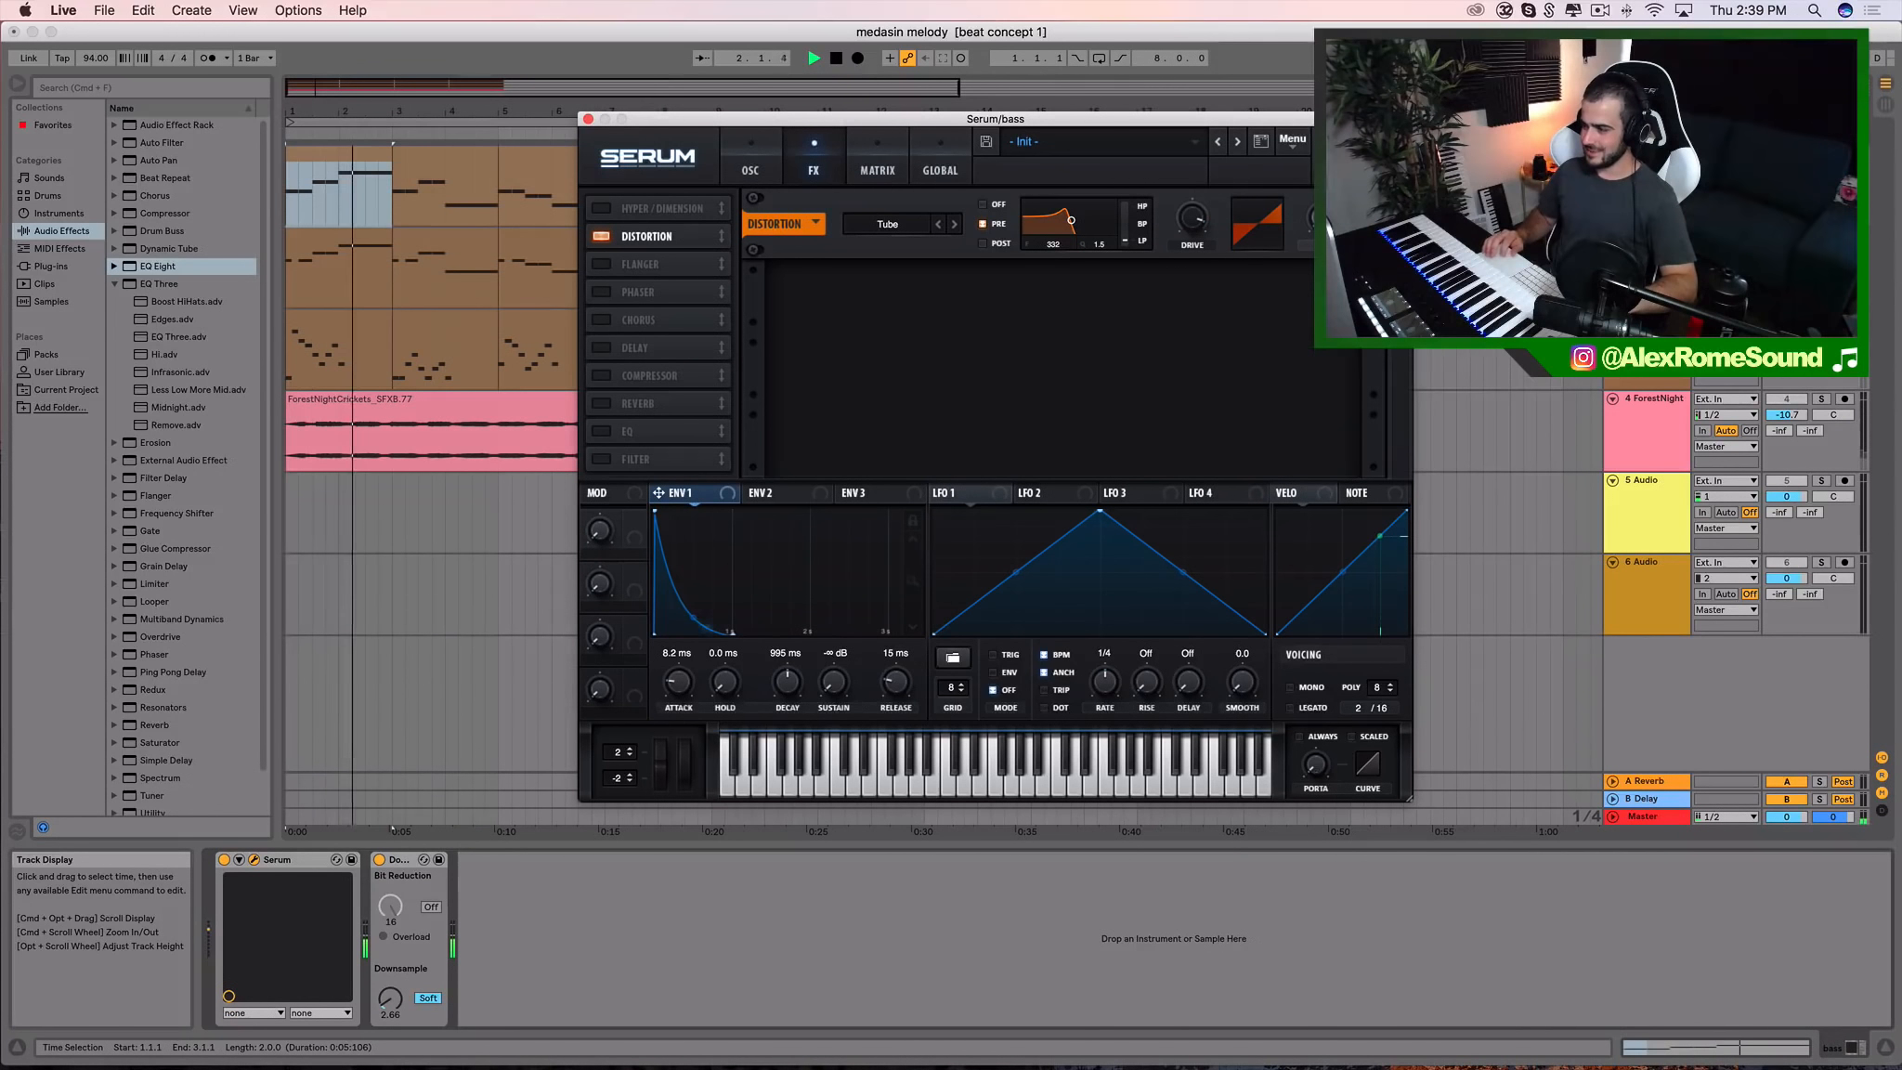
{"action": "key", "text": "space"}
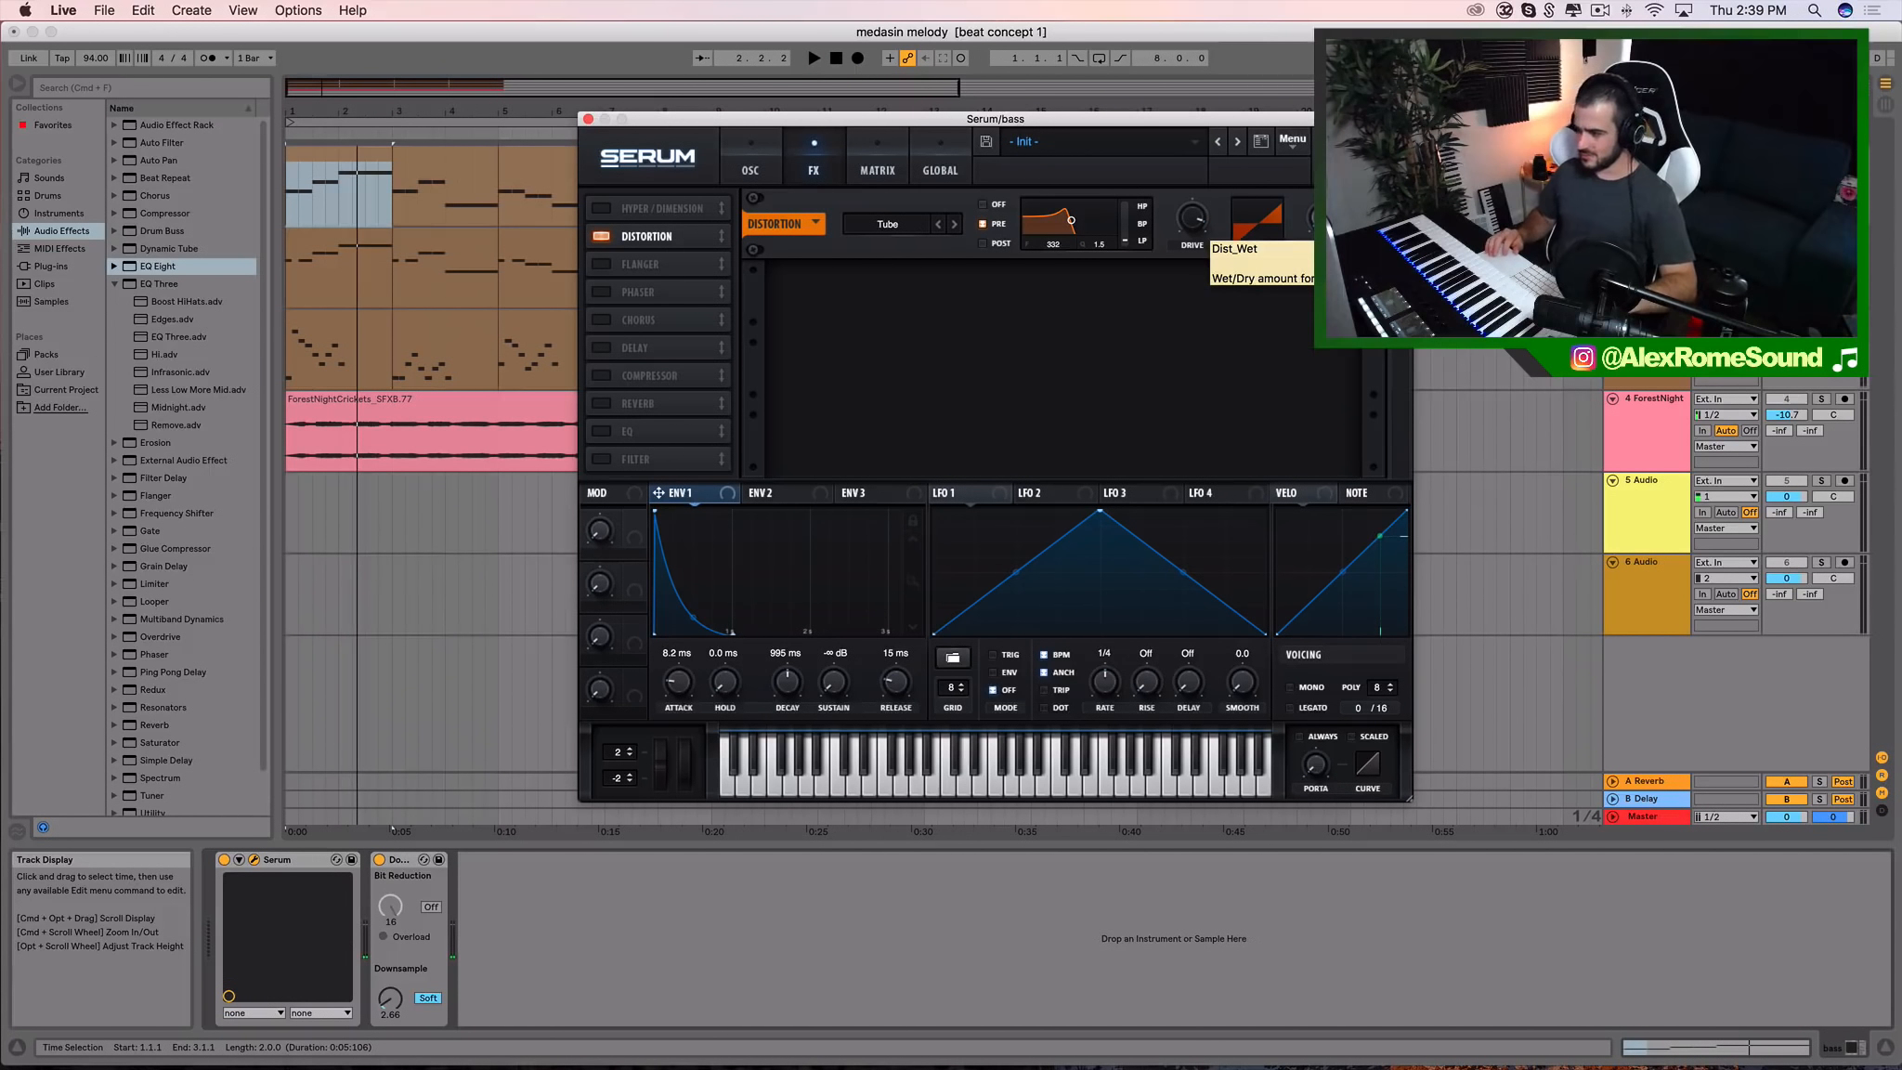
{"action": "key", "text": "space"}
{"action": "left_click_drag", "start_coordinate": [1322, 219], "coordinate": [1323, 153]}
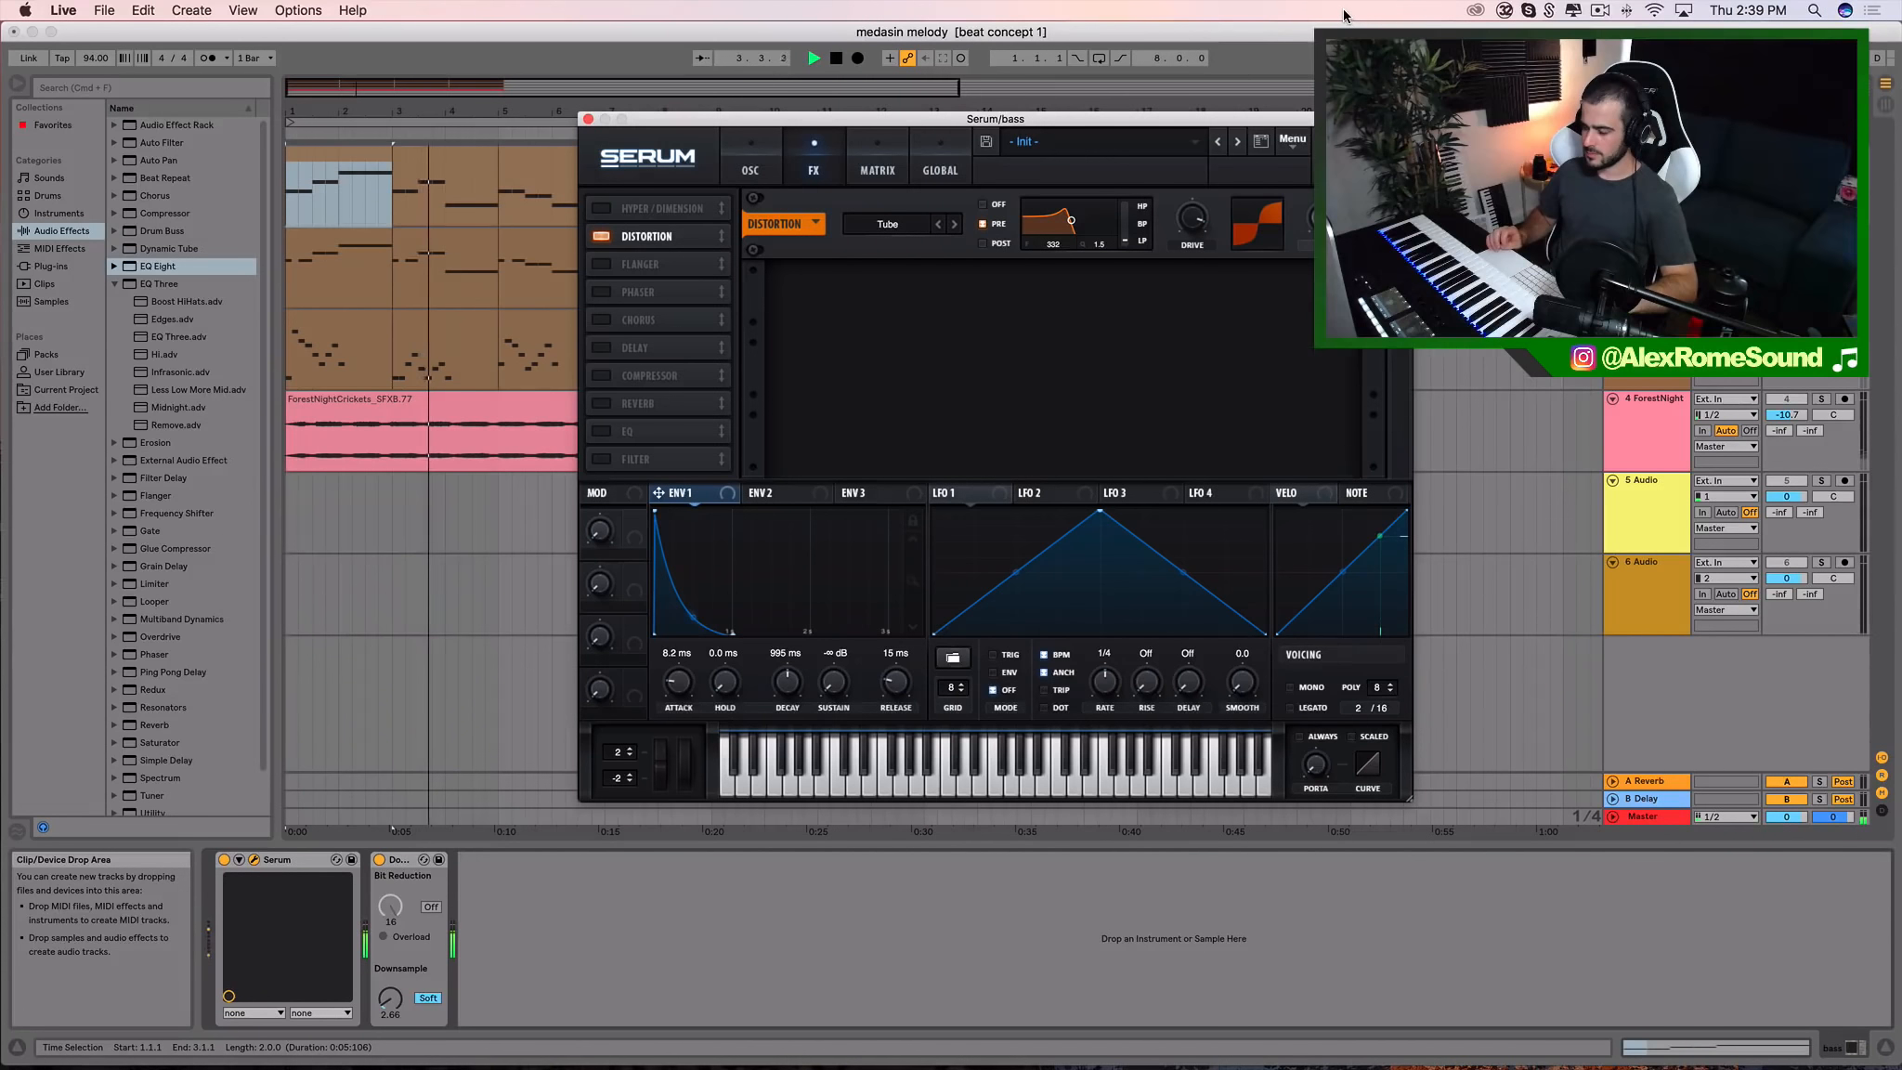
{"action": "key", "text": "space"}
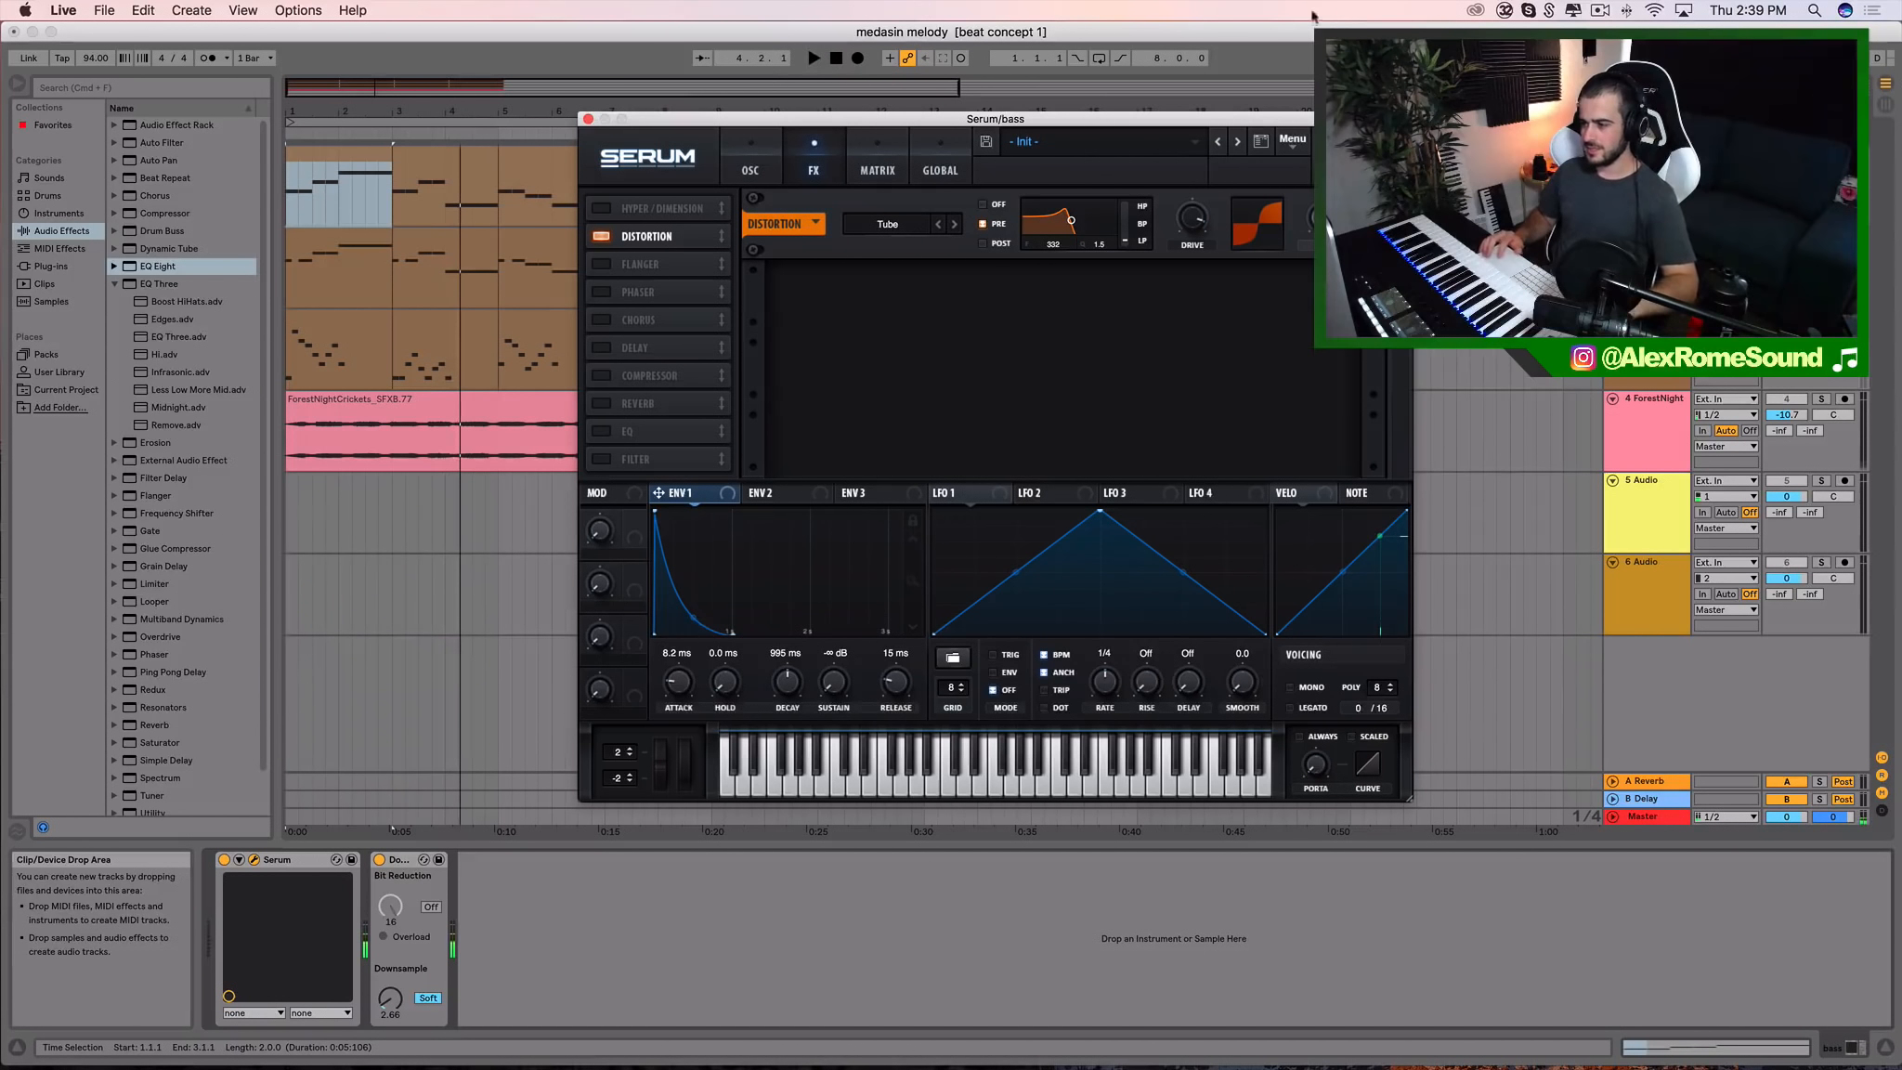
{"action": "left_click", "coordinate": [758, 171]}
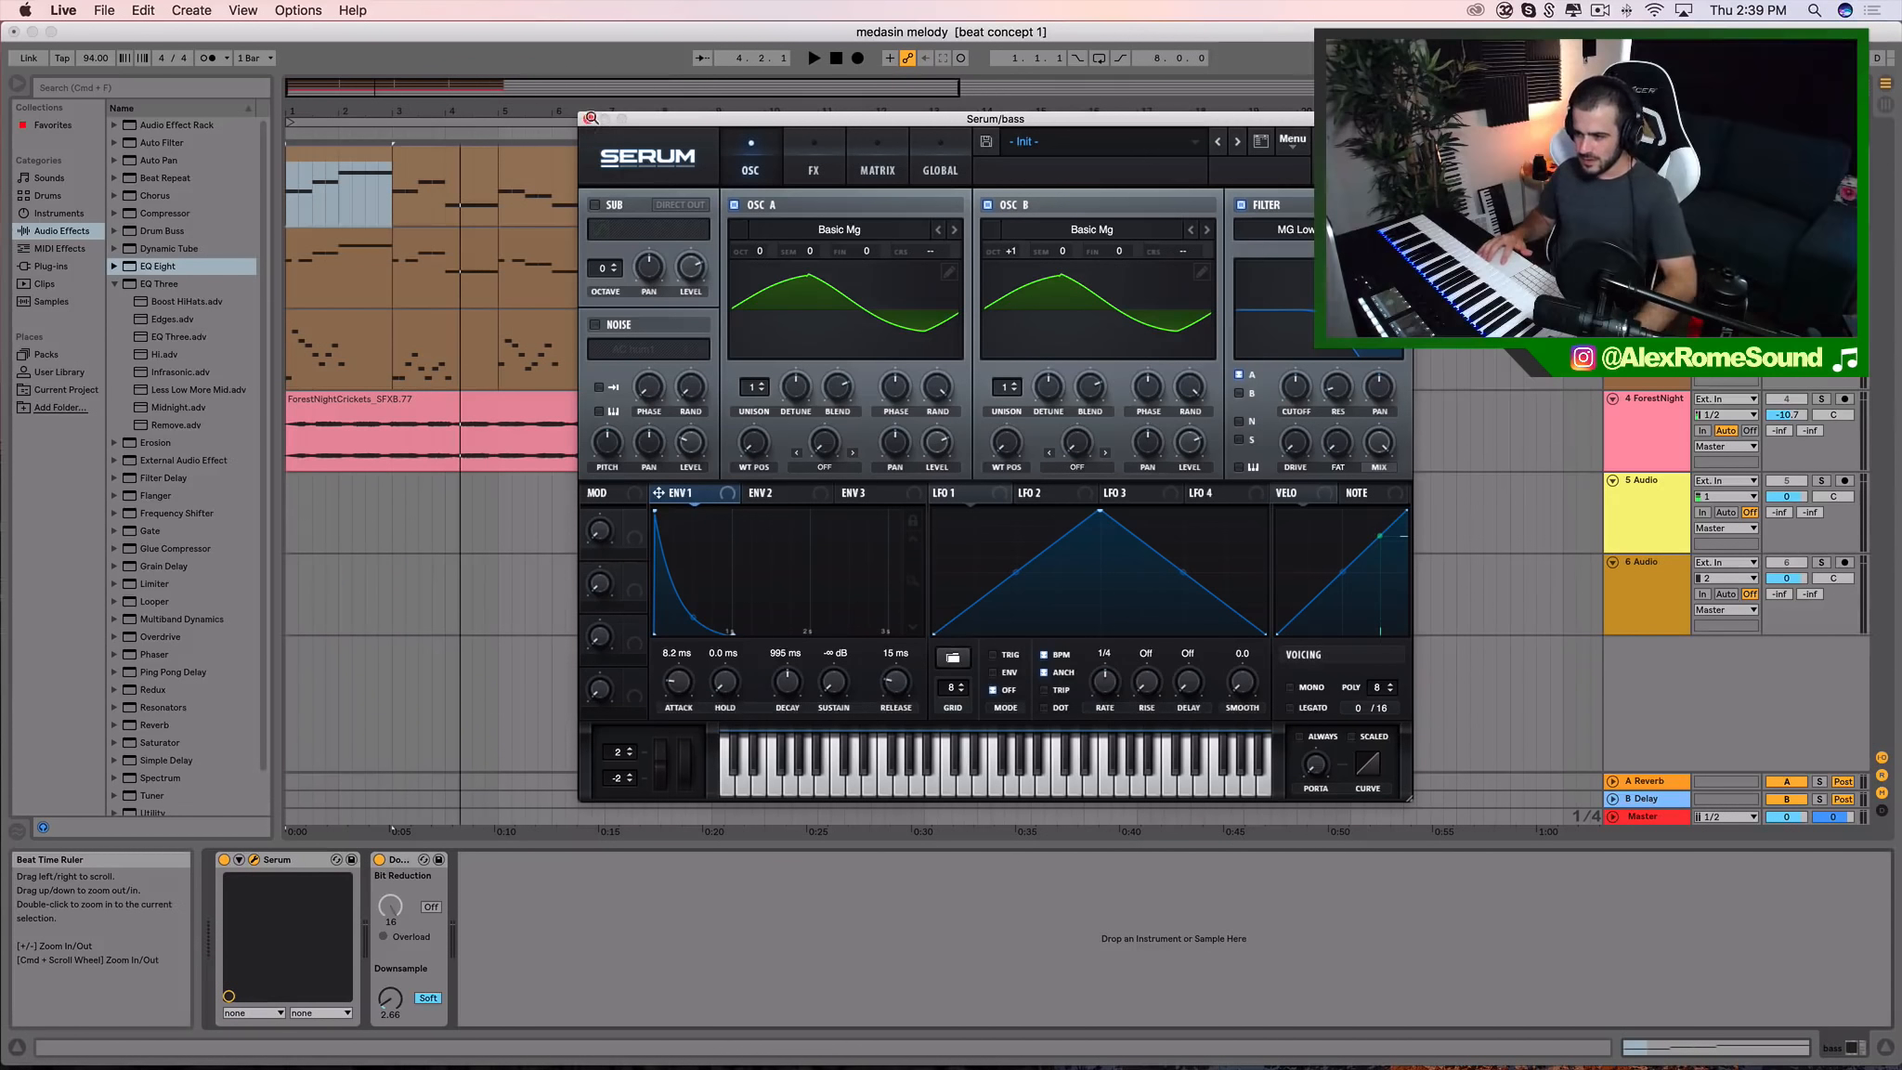
{"action": "left_click", "coordinate": [591, 118]}
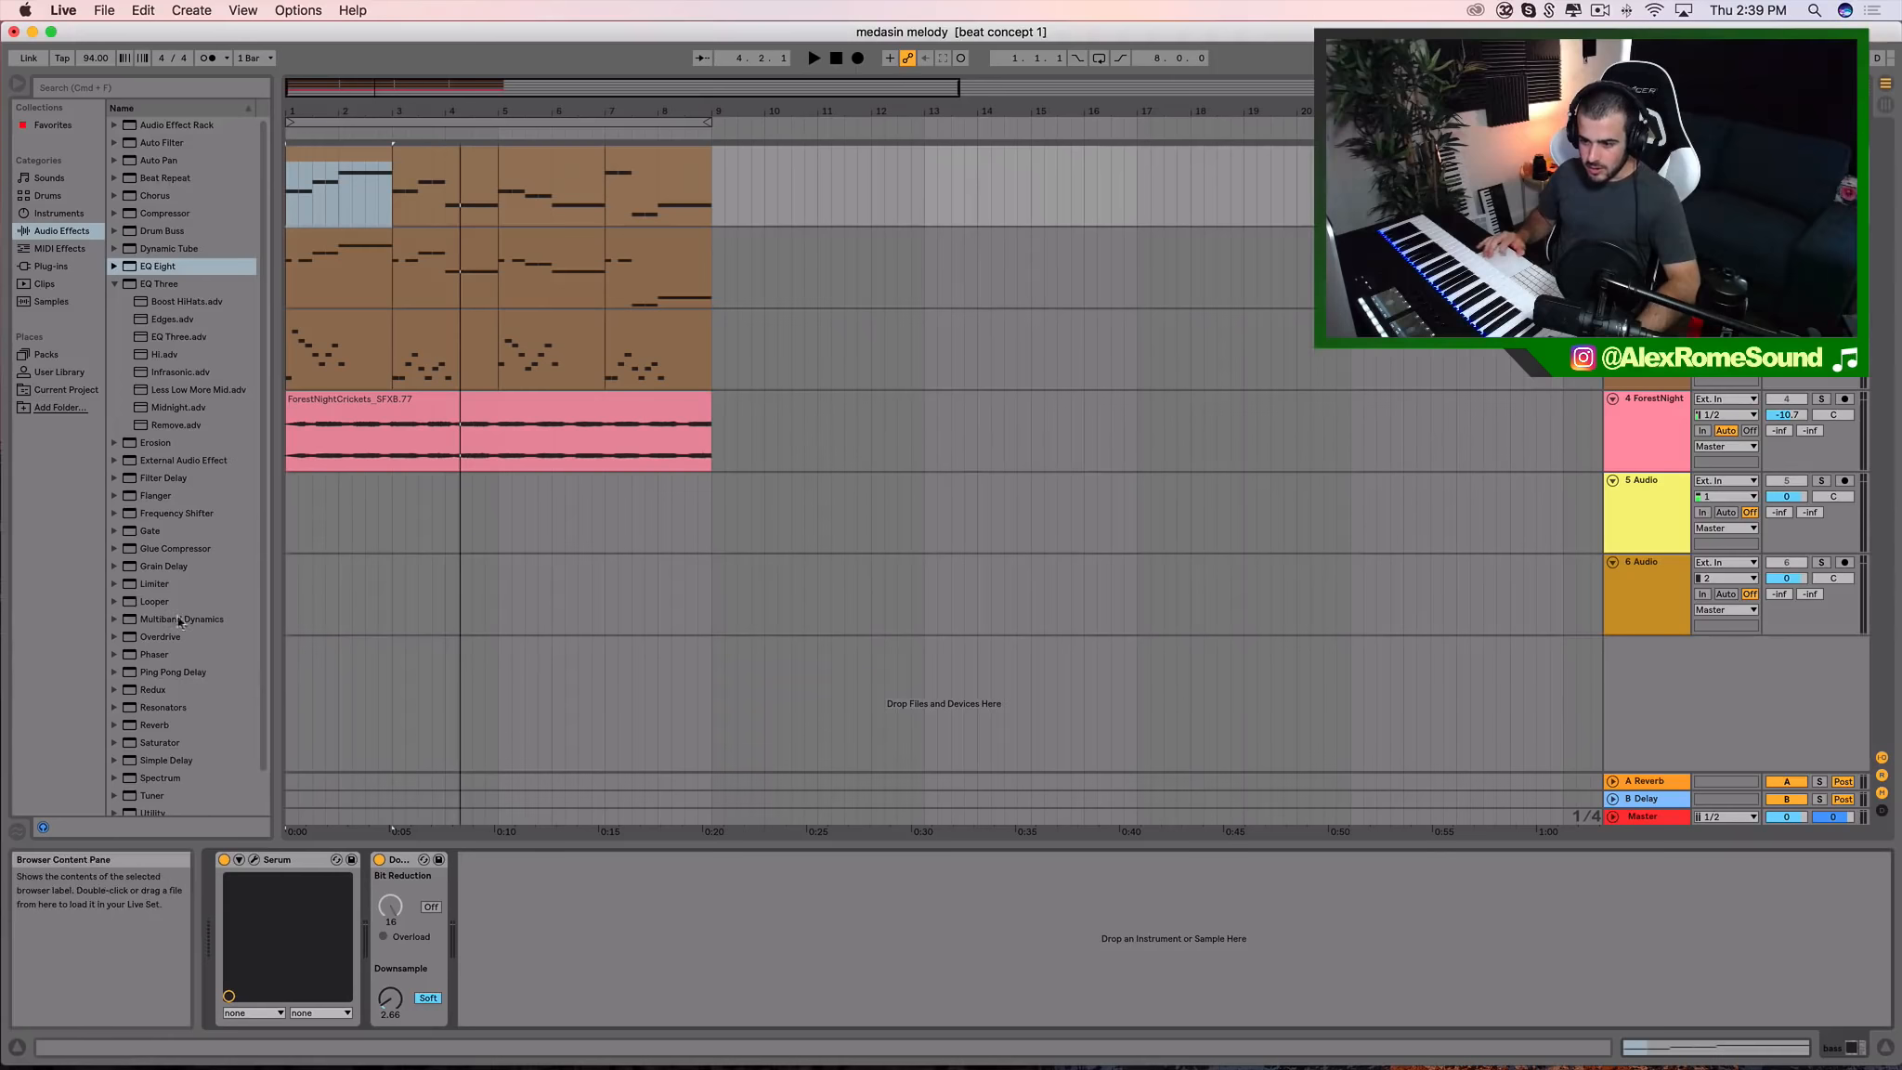
Show the Redux presets among the audio effects and compare the bass playback with the track's Redux device bypassed and active
{"action": "left_click", "coordinate": [117, 284]}
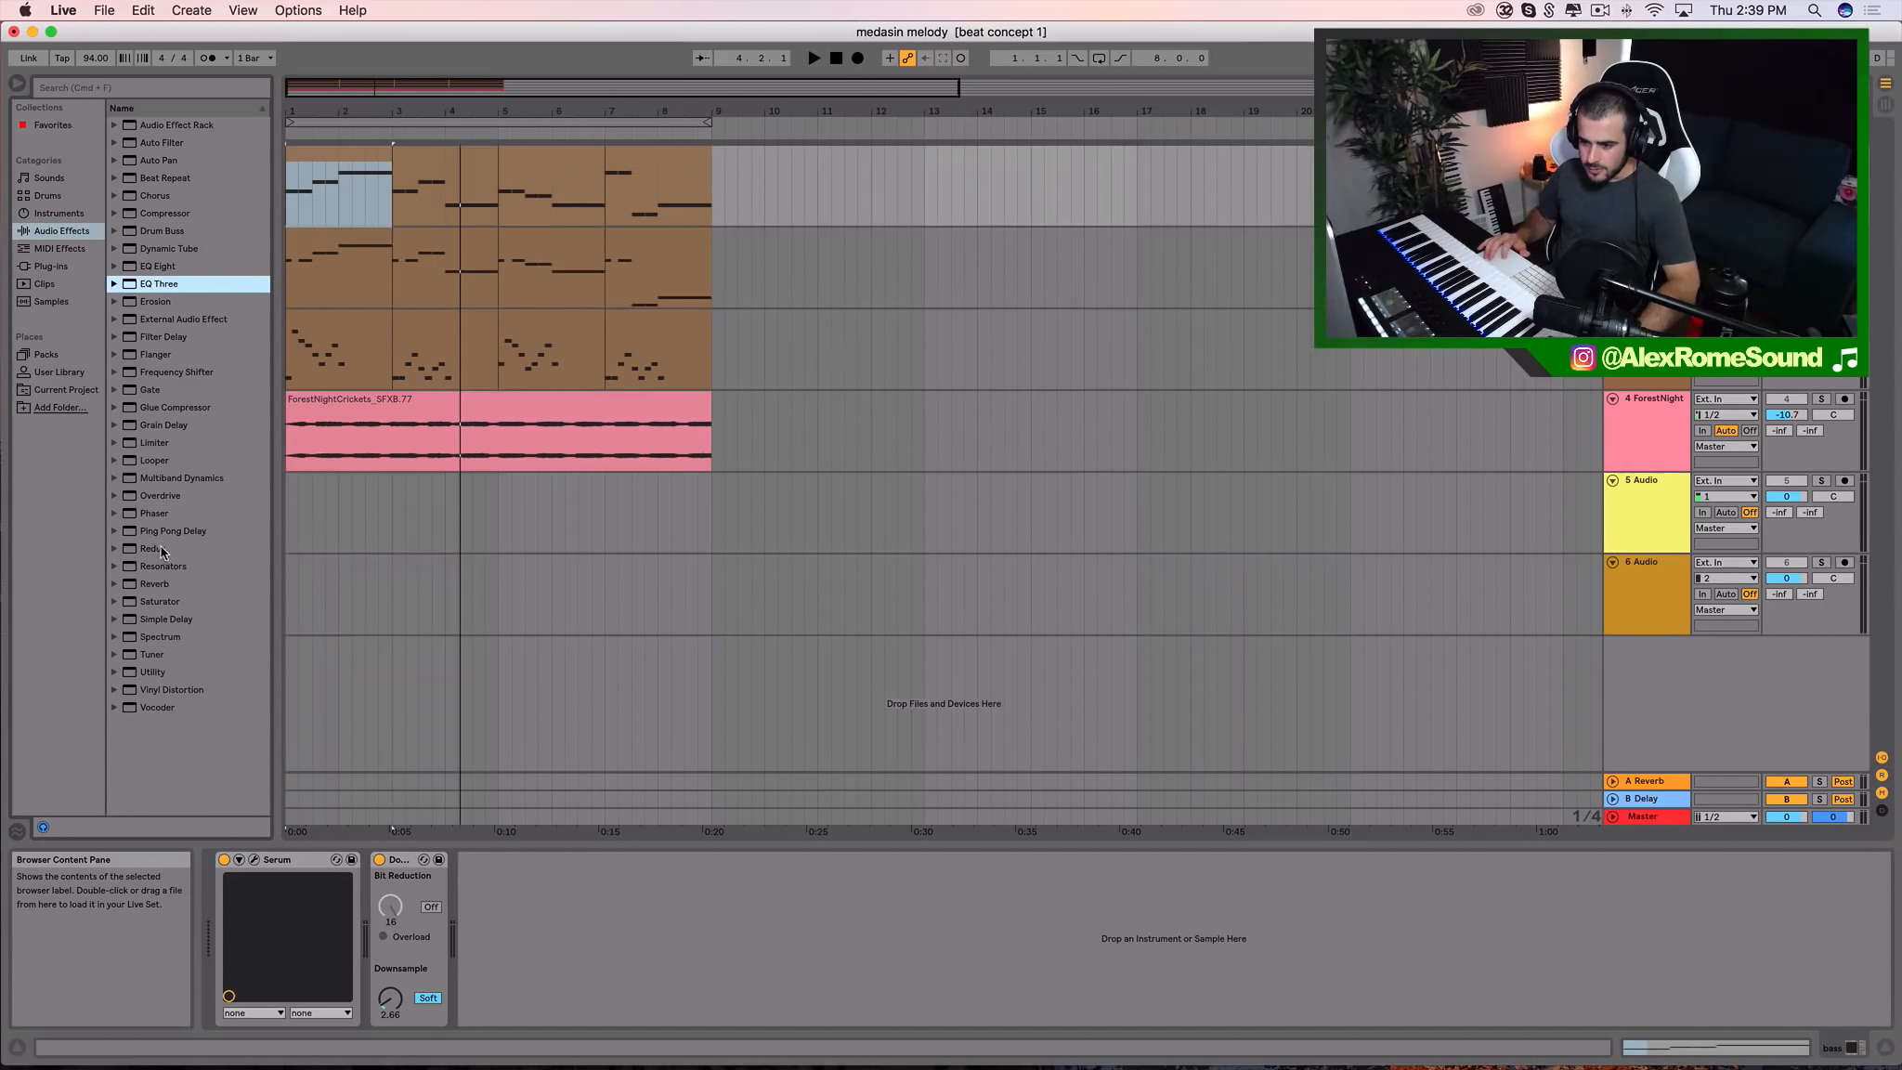
{"action": "left_click", "coordinate": [123, 549]}
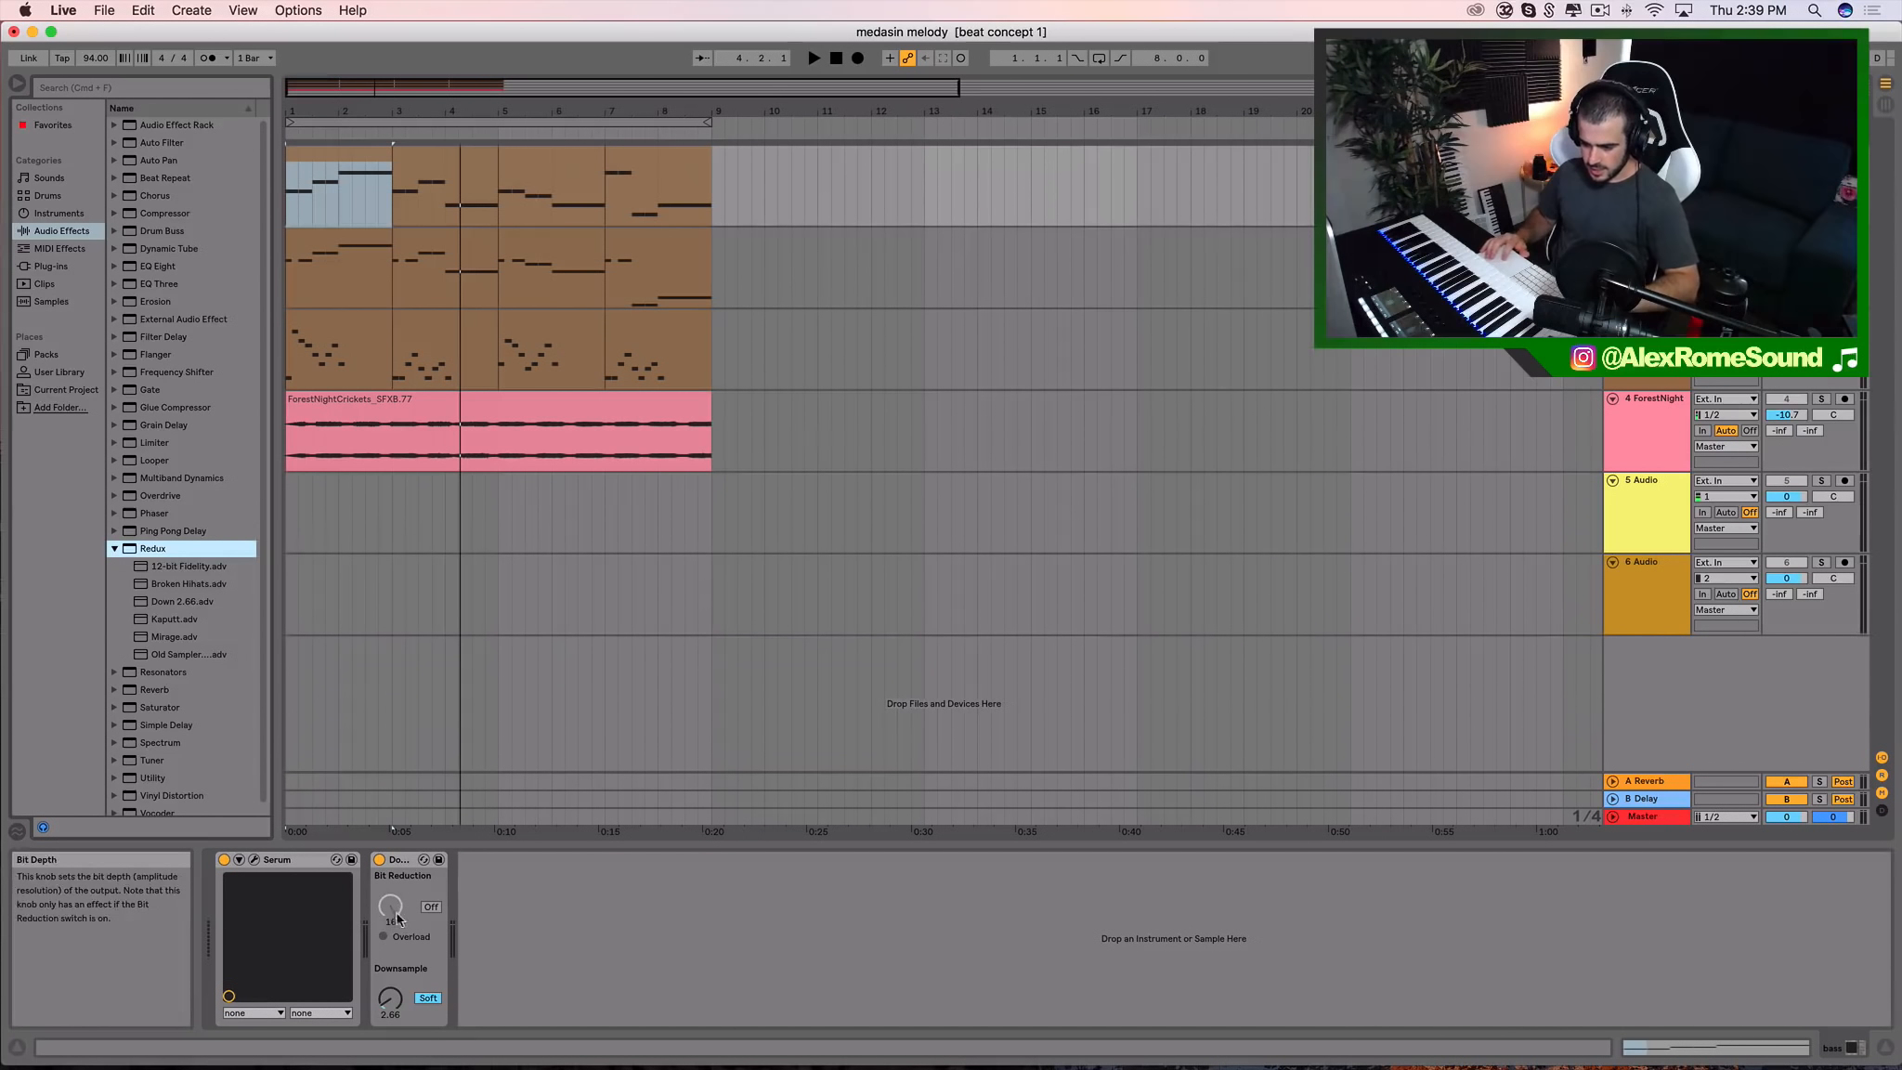
{"action": "left_click", "coordinate": [379, 861]}
{"action": "left_click", "coordinate": [379, 861]}
{"action": "key", "text": "space"}
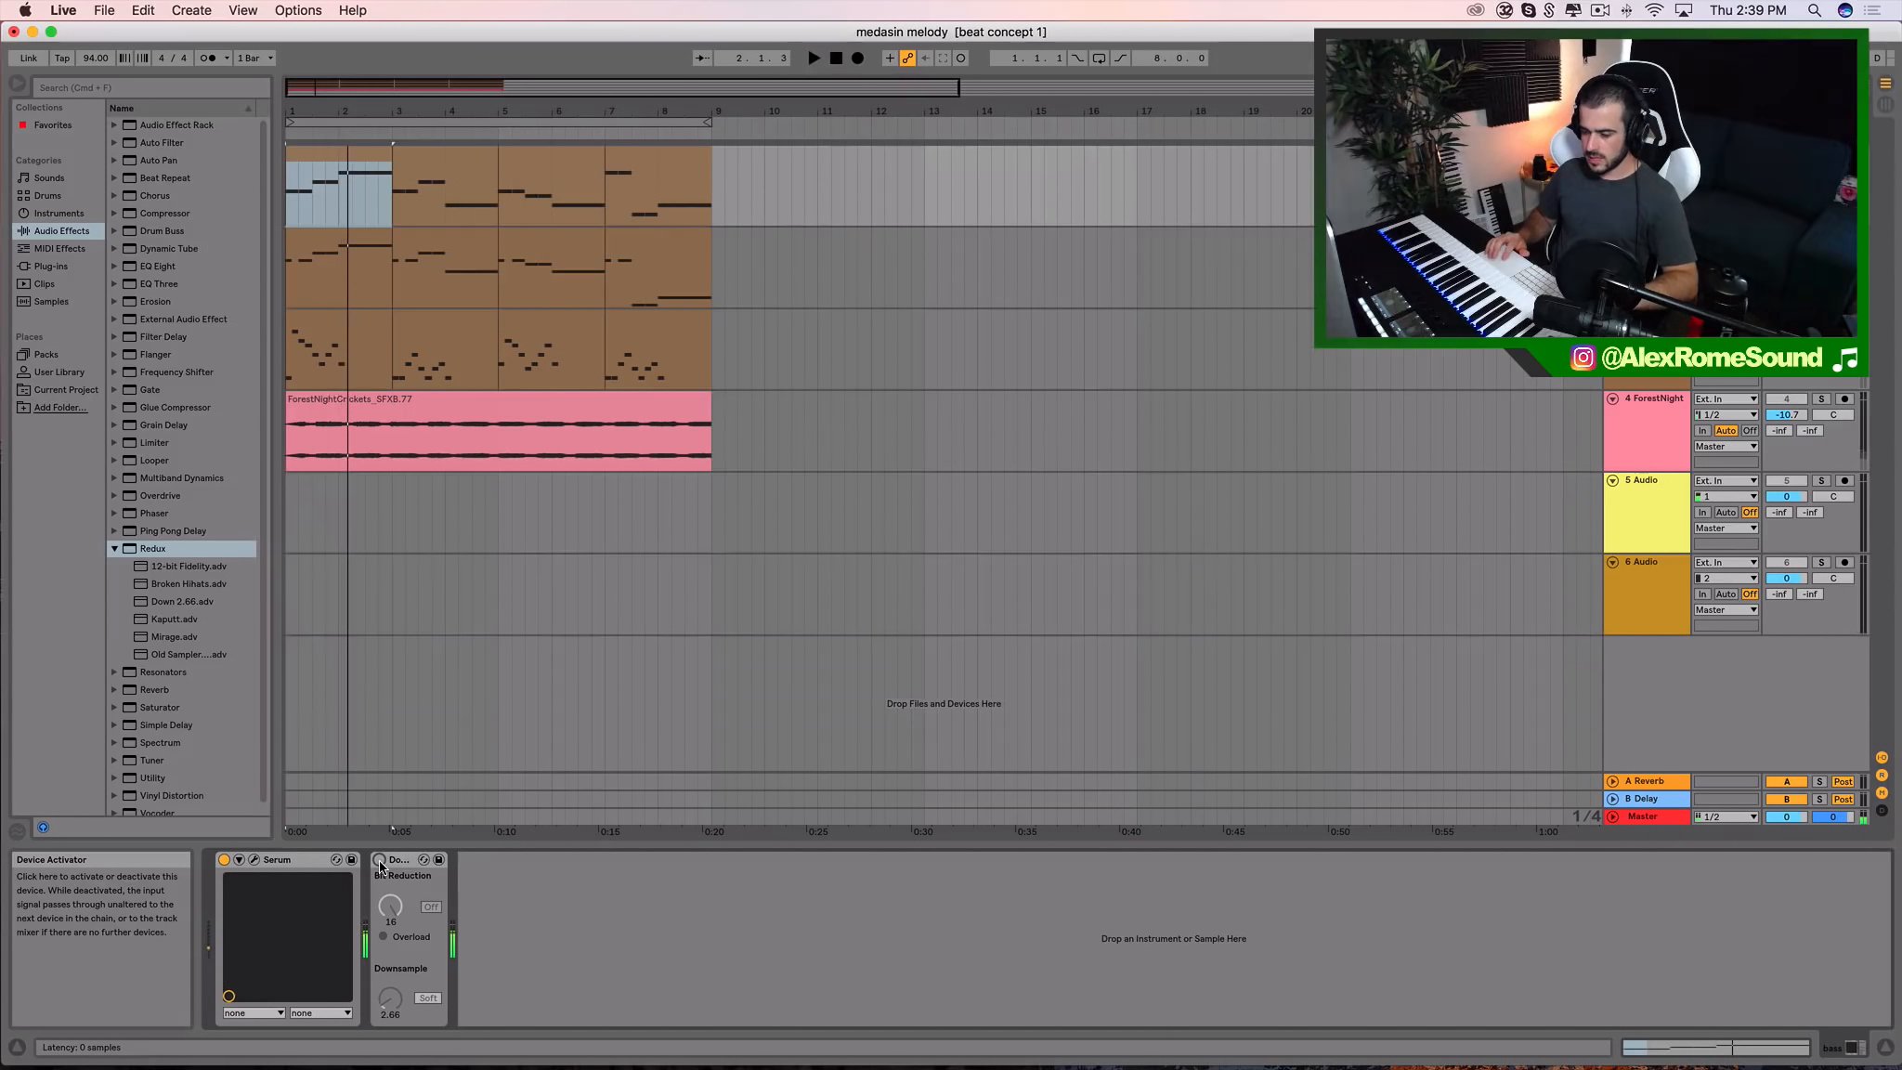
{"action": "left_click", "coordinate": [379, 861]}
{"action": "key", "text": "space"}
{"action": "key", "text": "space"}
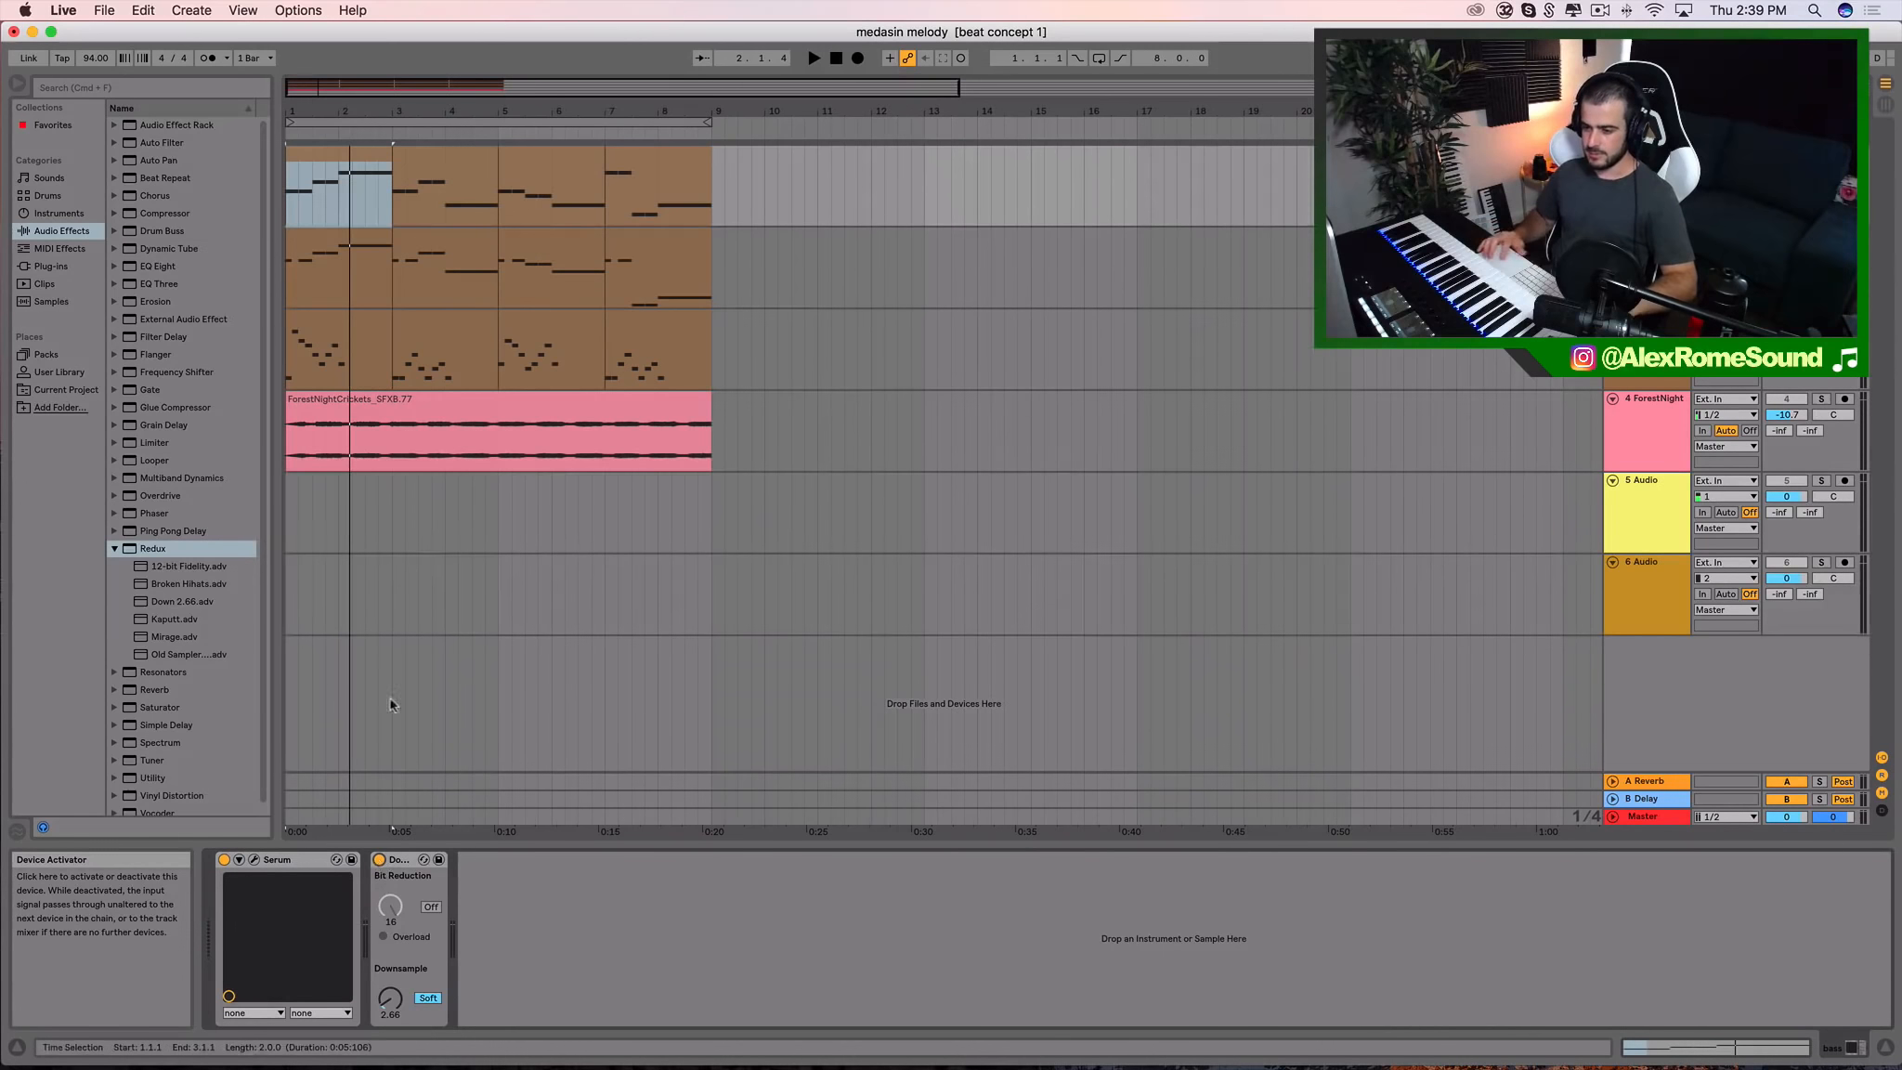
Select the lead track's first clip, open that track's Serum synth and play the lead
{"action": "left_click", "coordinate": [369, 336]}
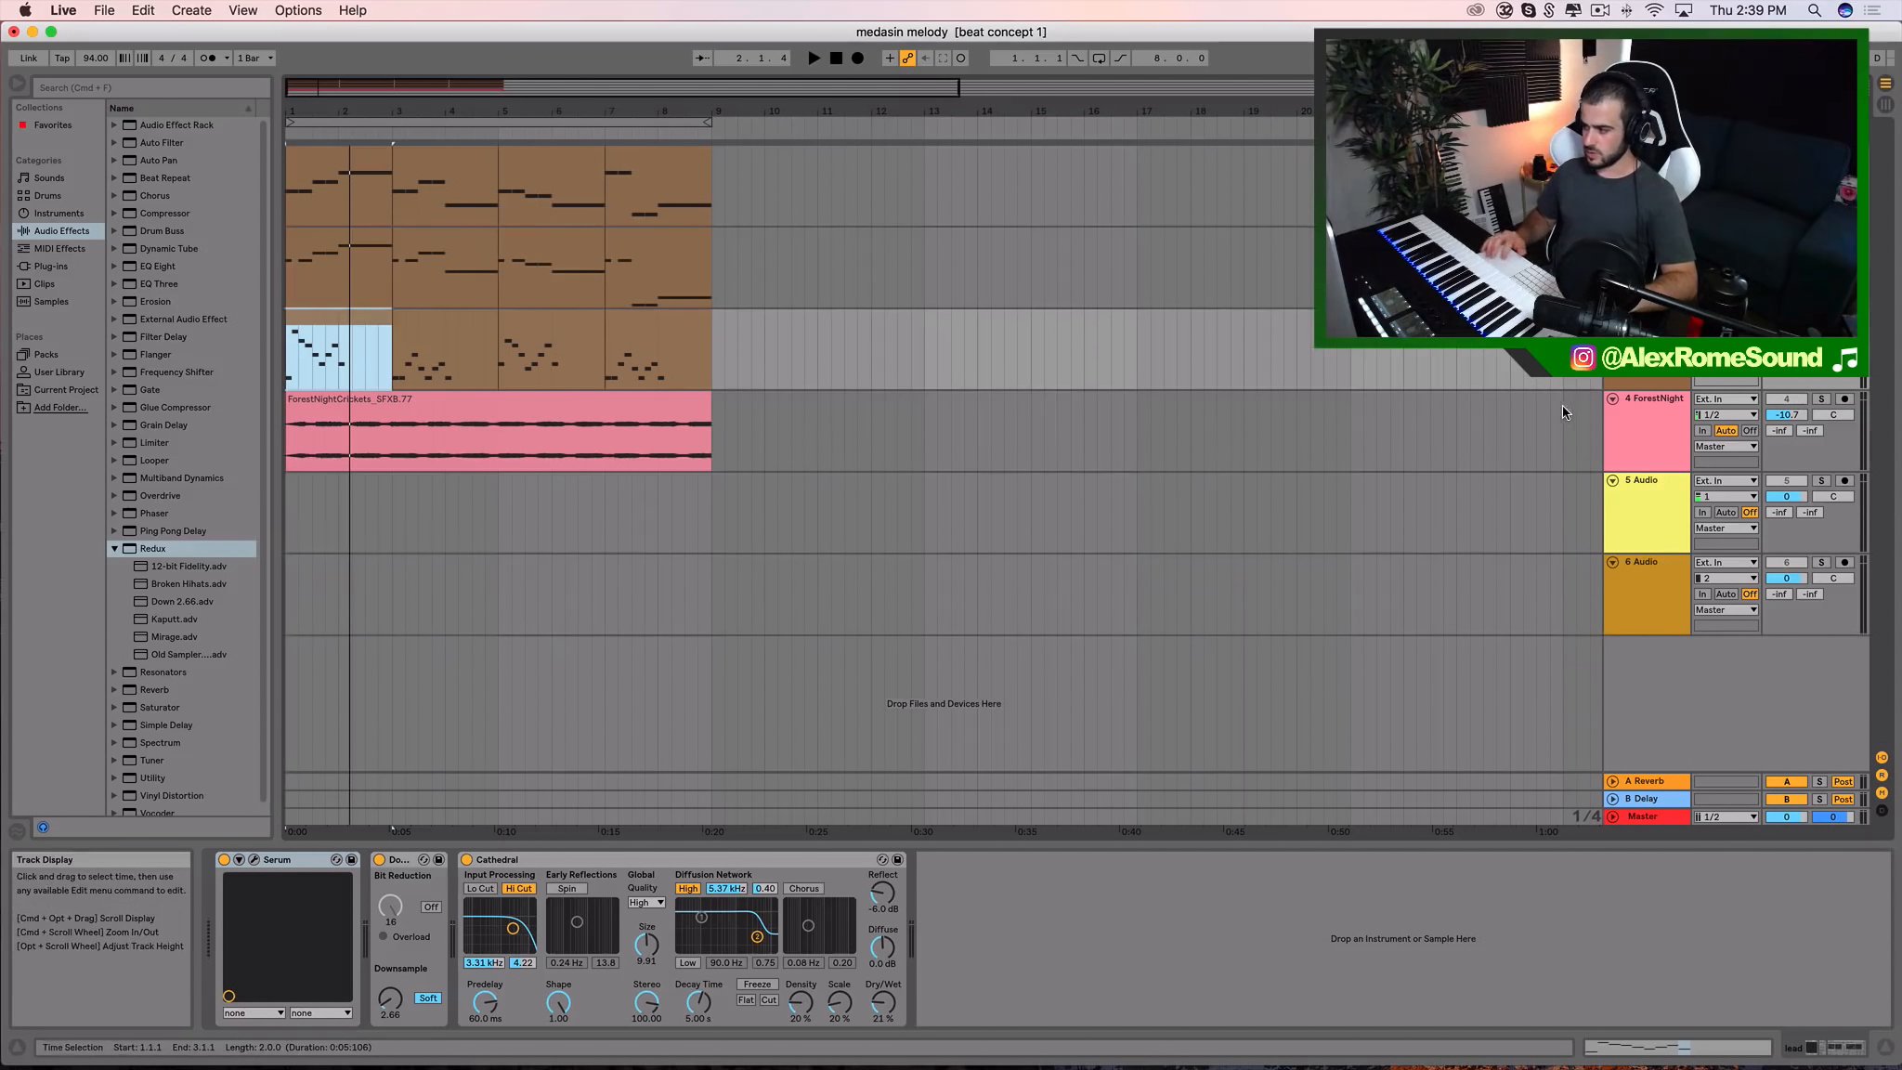
{"action": "left_click", "coordinate": [1644, 342]}
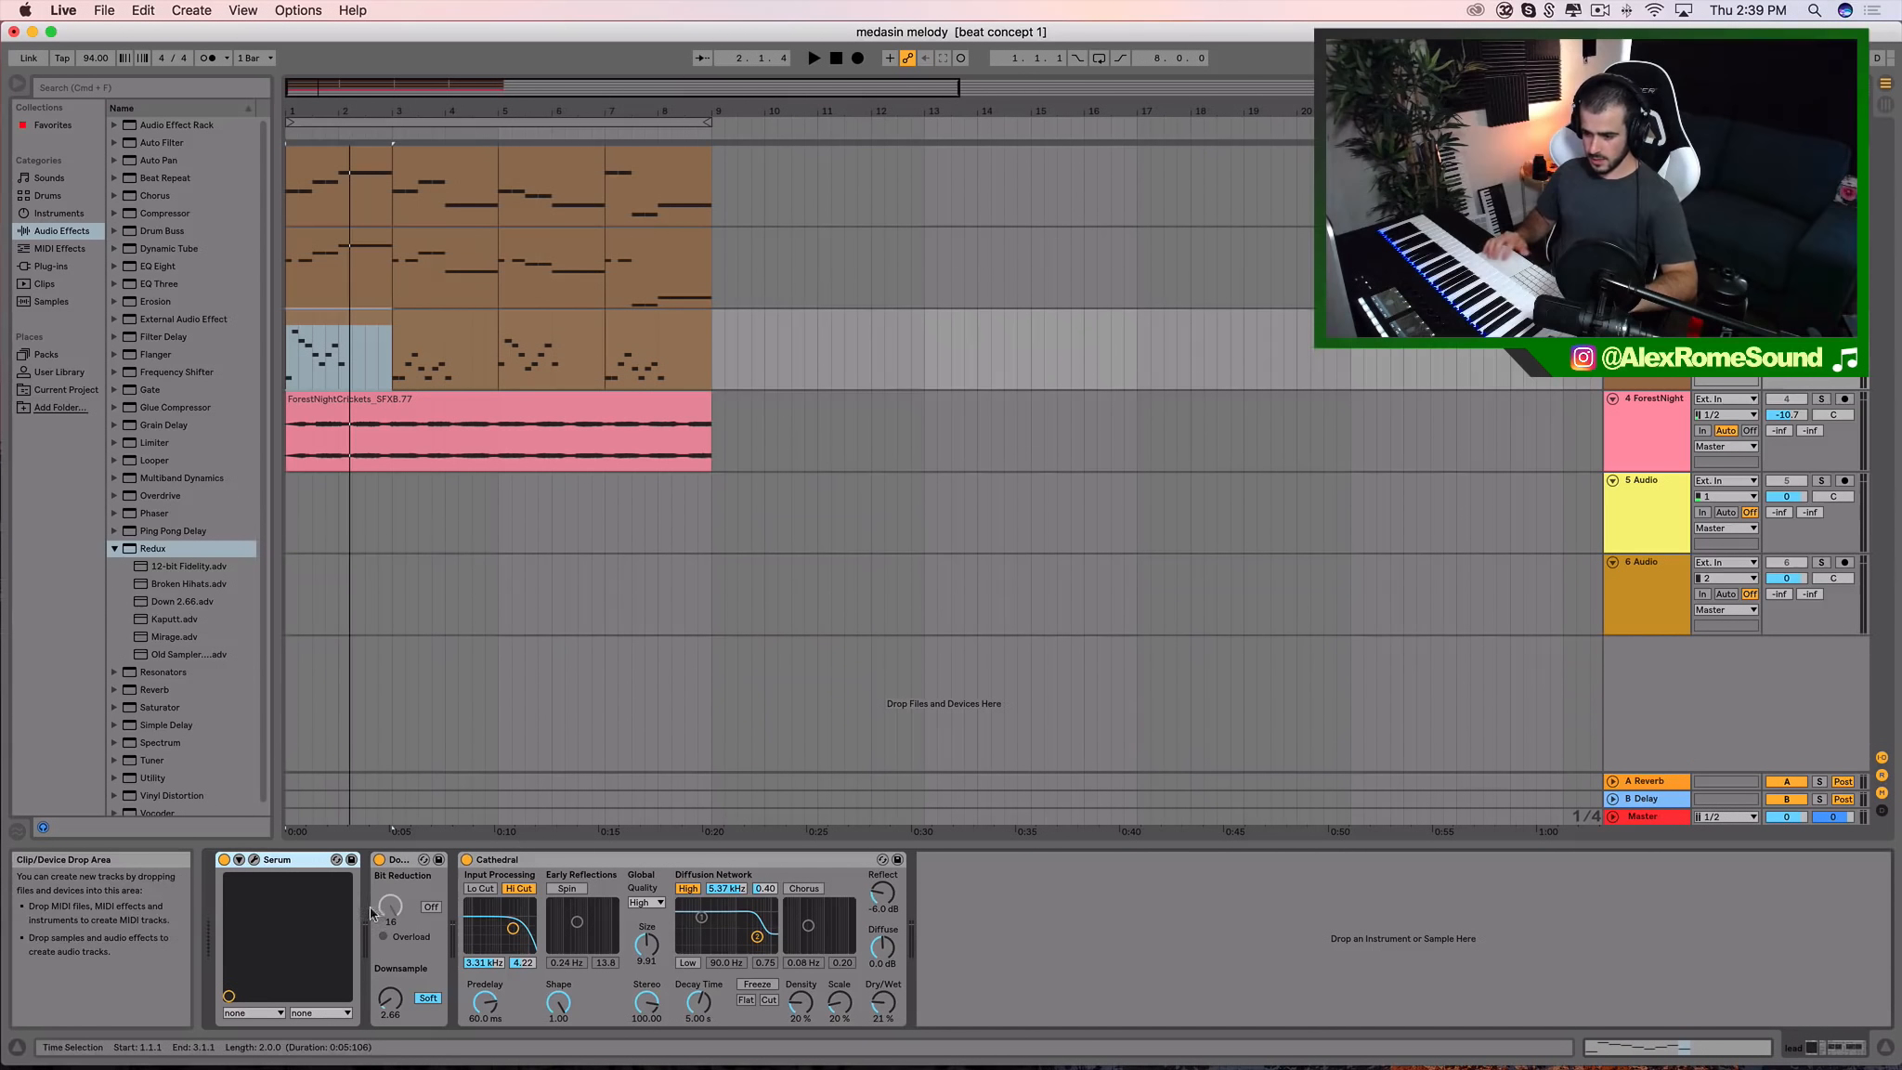
{"action": "left_click", "coordinate": [254, 859]}
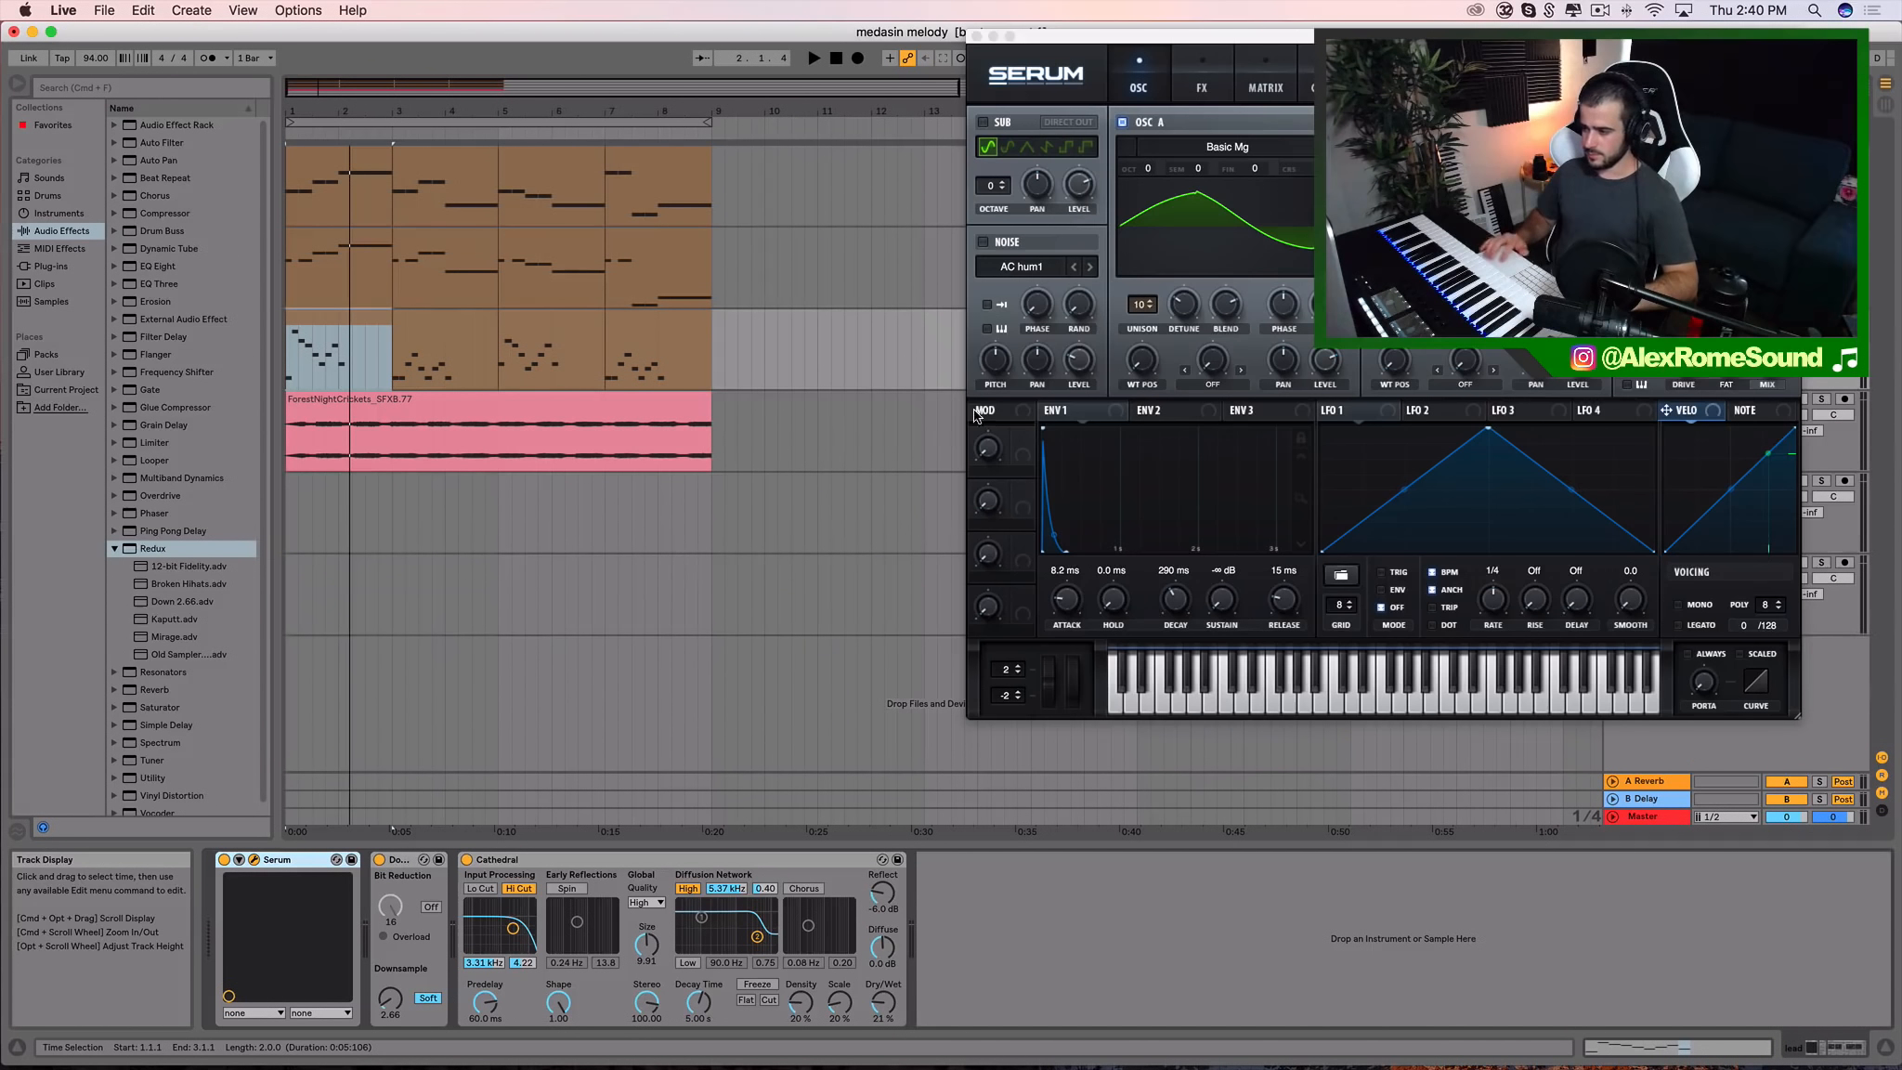
{"action": "left_click_drag", "start_coordinate": [1462, 36], "coordinate": [1172, 48]}
{"action": "left_click", "coordinate": [1821, 317]}
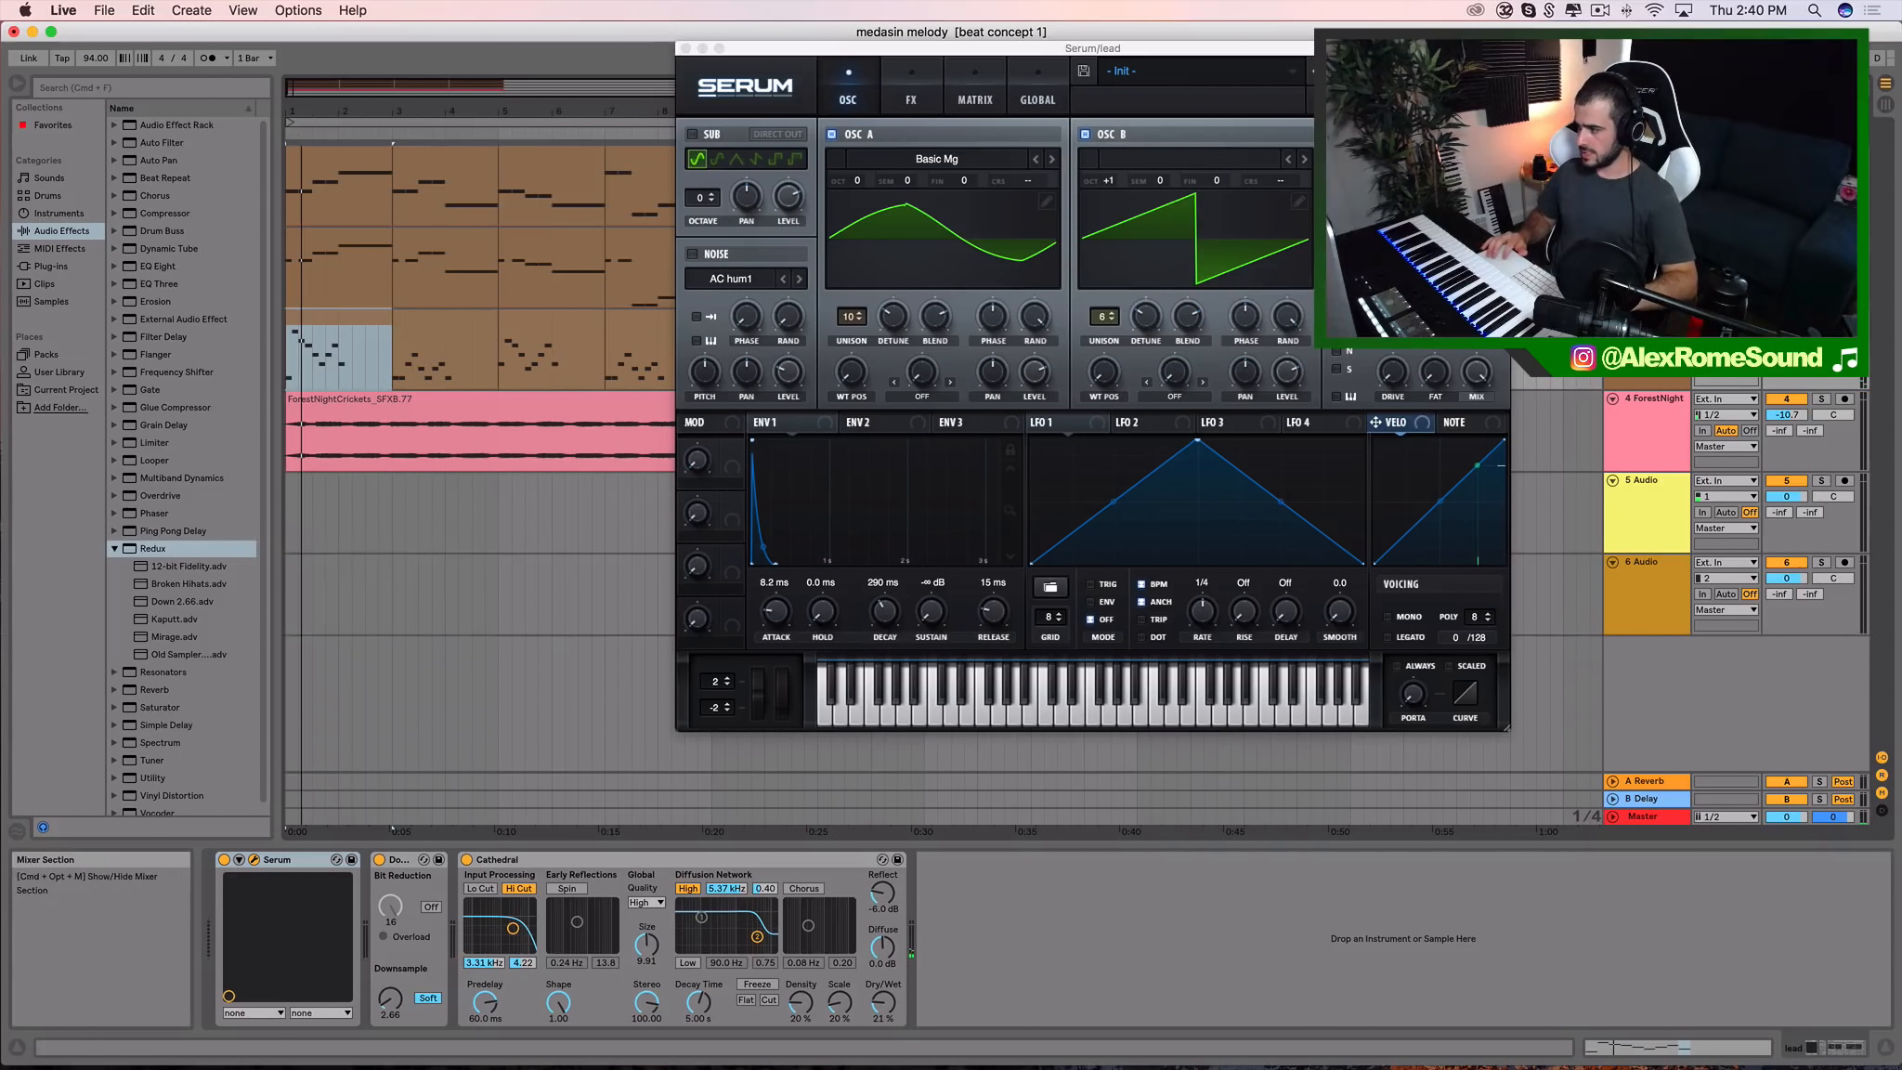
{"action": "left_click", "coordinate": [1821, 316]}
{"action": "key", "text": "space"}
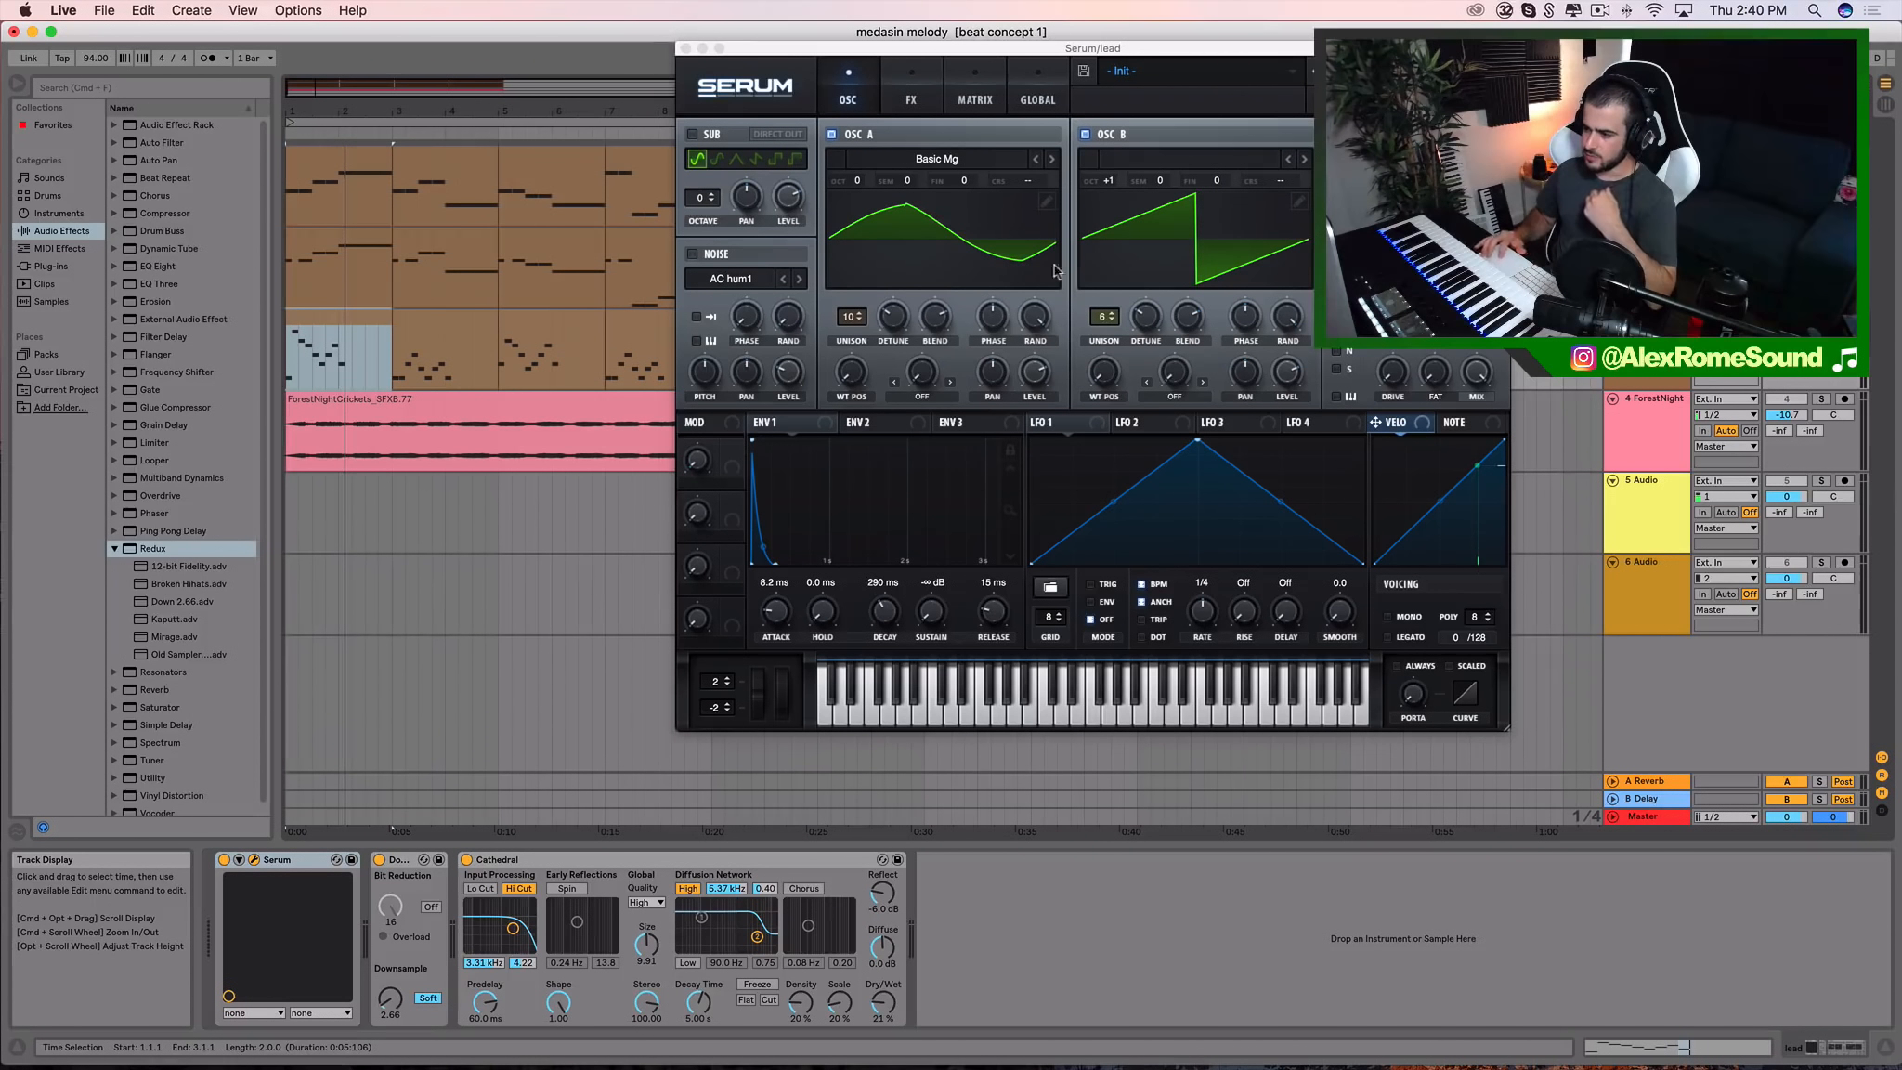
Switch Serum's oscillator B to the Basic Mg wavetable and set envelope 1's decay to 396 ms during lead playback
{"action": "left_click", "coordinate": [1312, 162]}
{"action": "left_click", "coordinate": [1305, 159]}
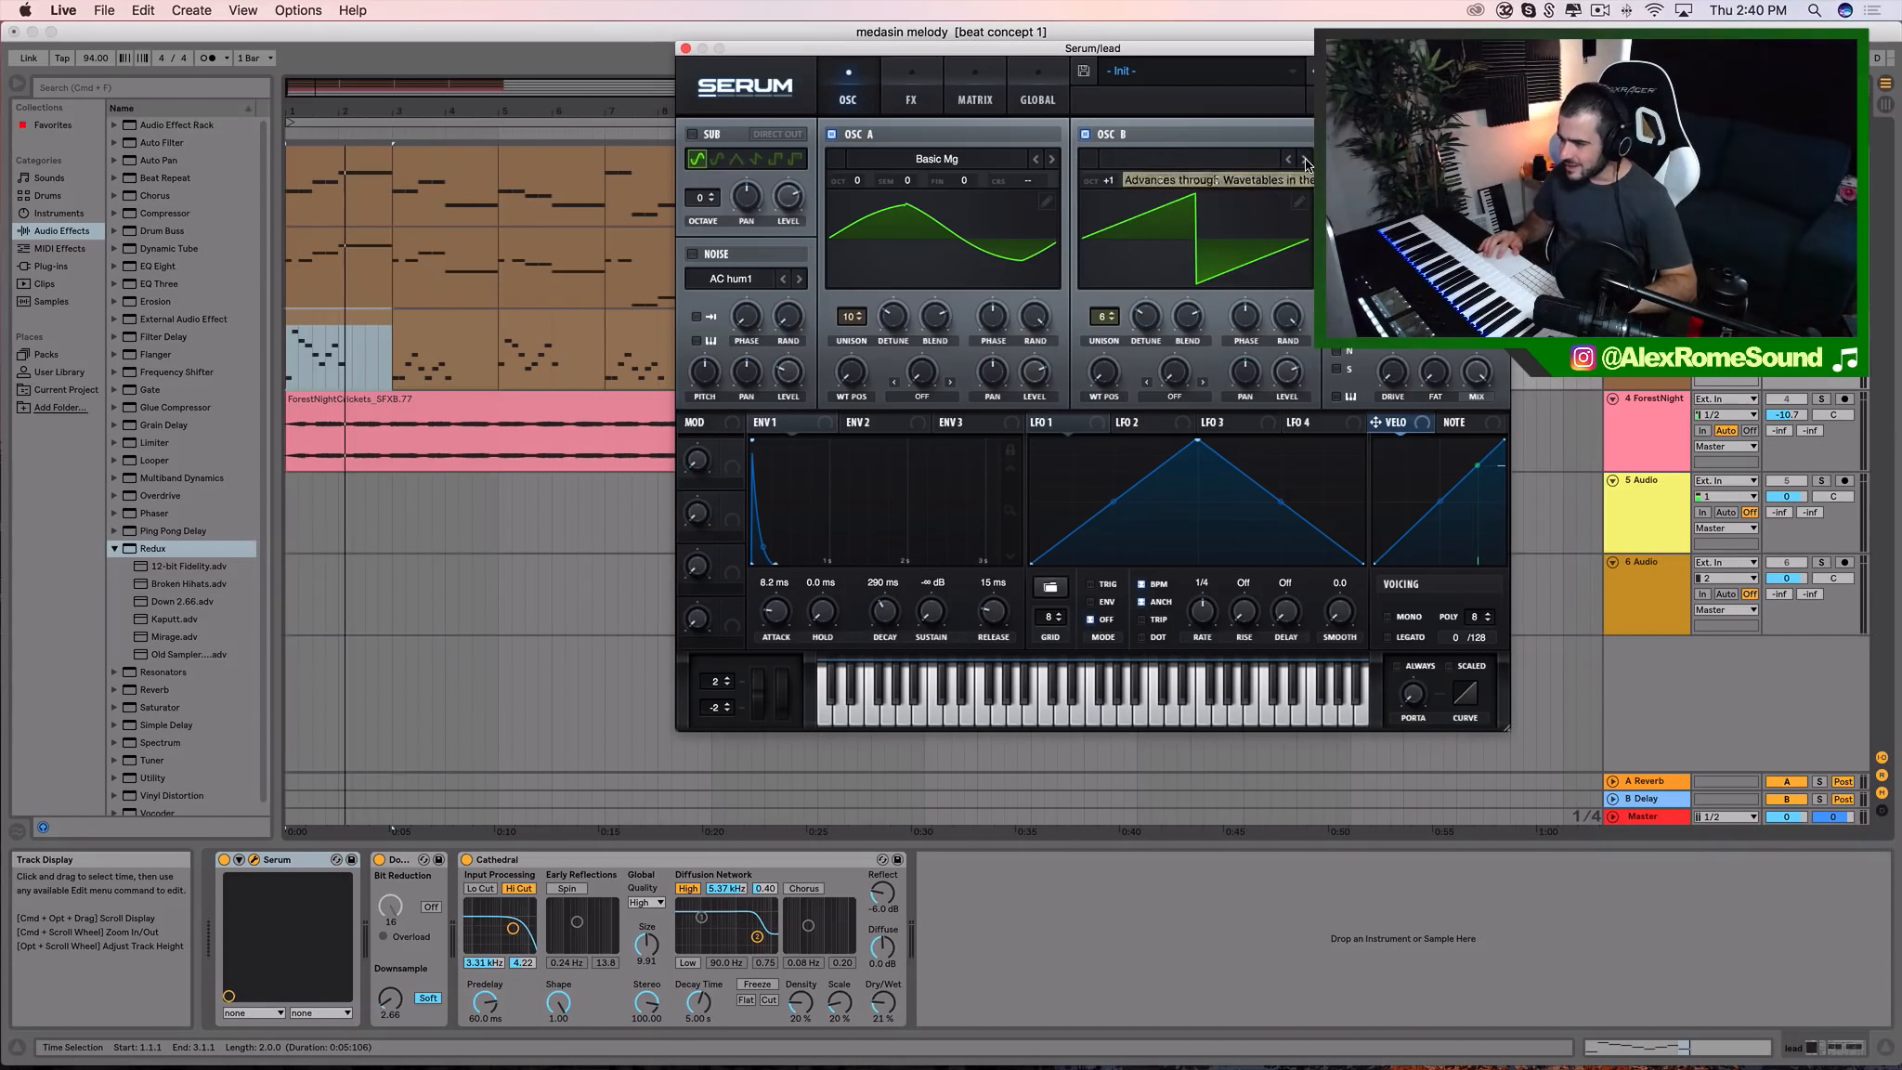
{"action": "left_click", "coordinate": [1305, 161]}
{"action": "left_click", "coordinate": [1306, 161]}
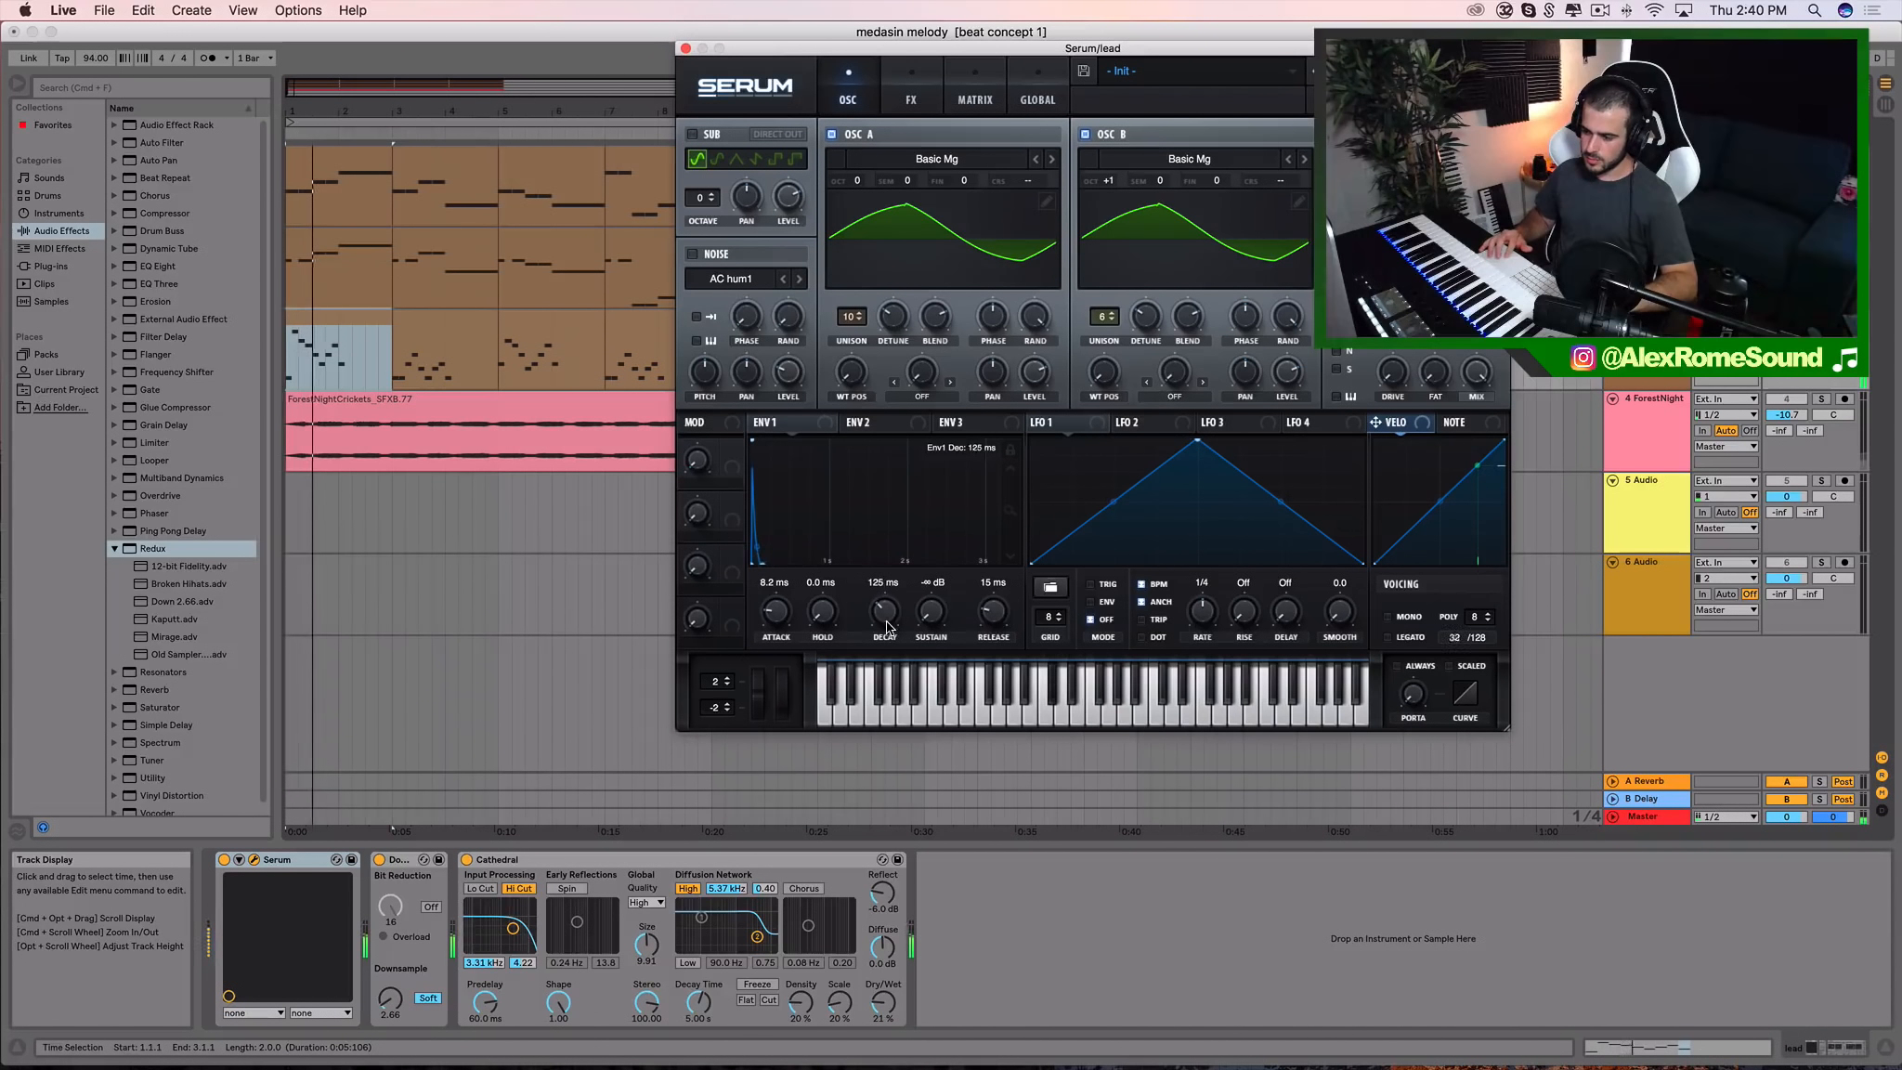
{"action": "left_click_drag", "start_coordinate": [884, 612], "coordinate": [890, 613]}
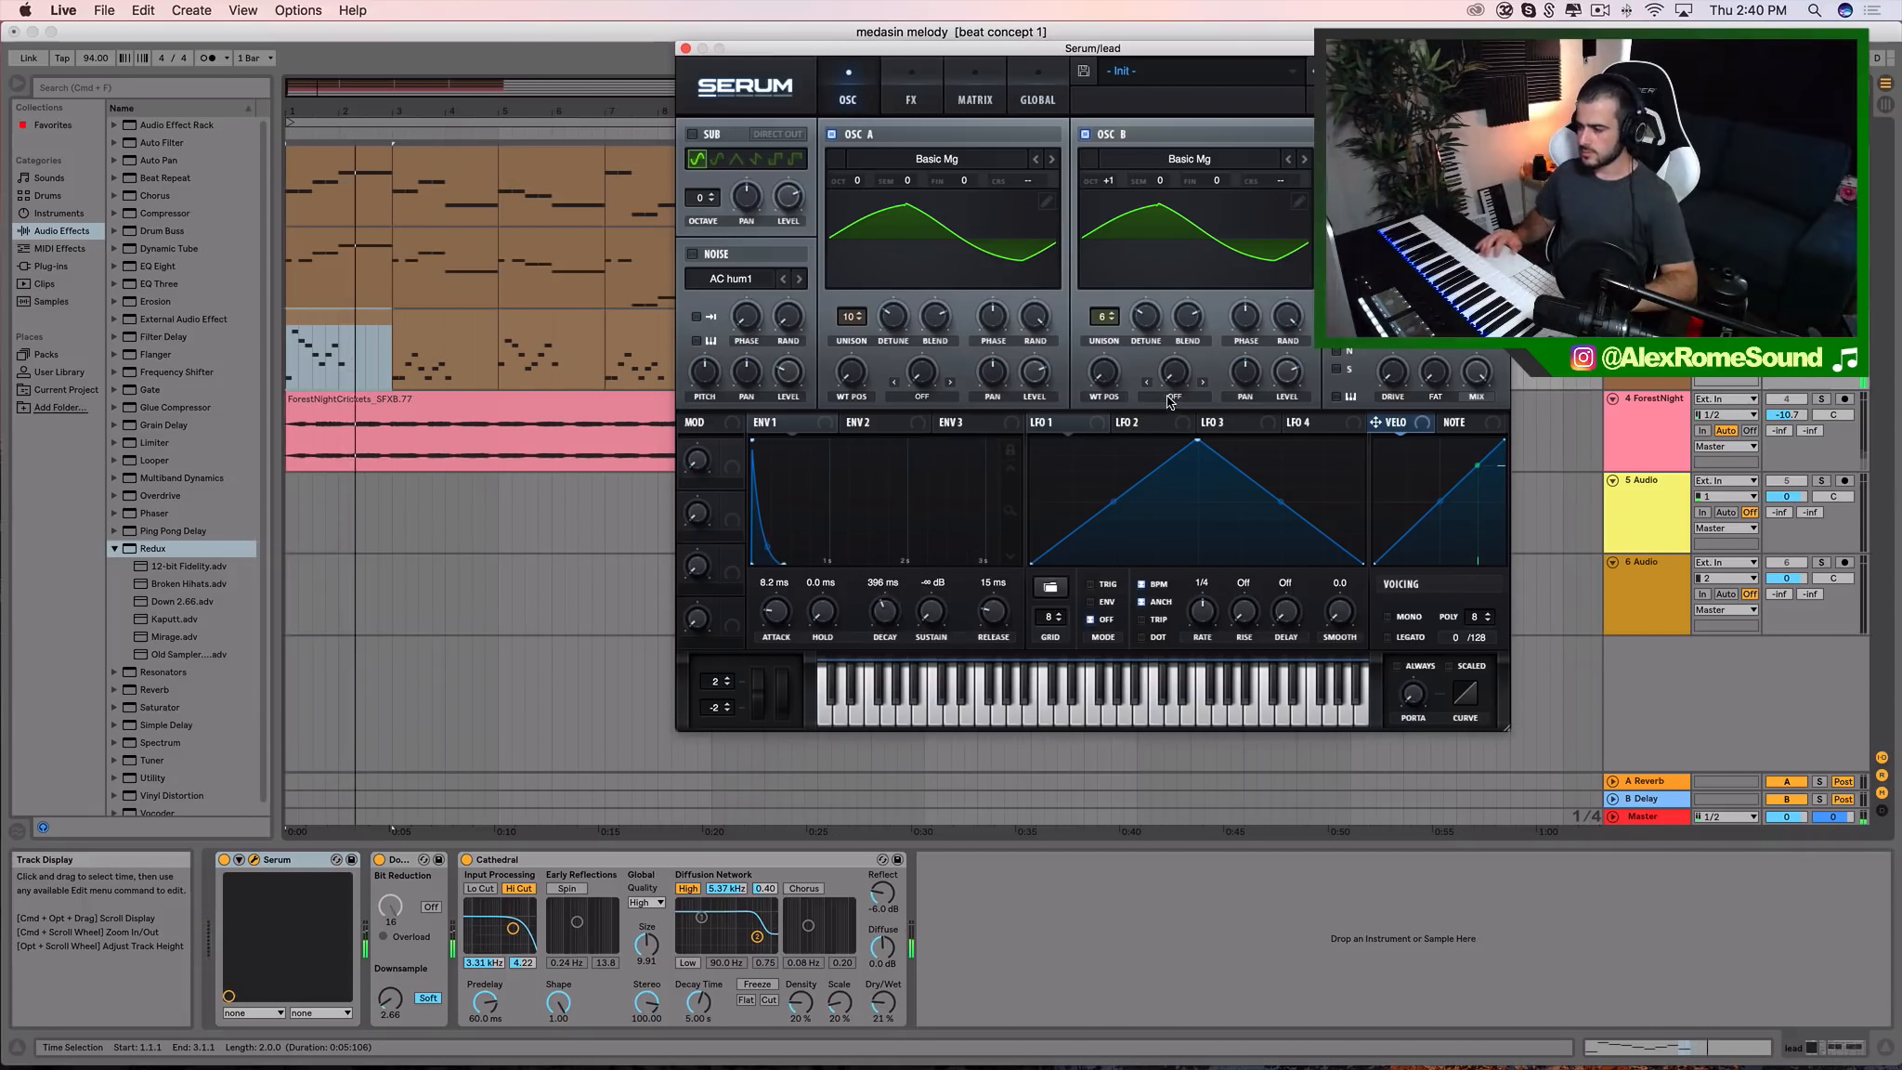
Compare the lead with its Redux device bypassed and active, and check the Tube distortion in Serum's effects
{"action": "left_click", "coordinate": [381, 859]}
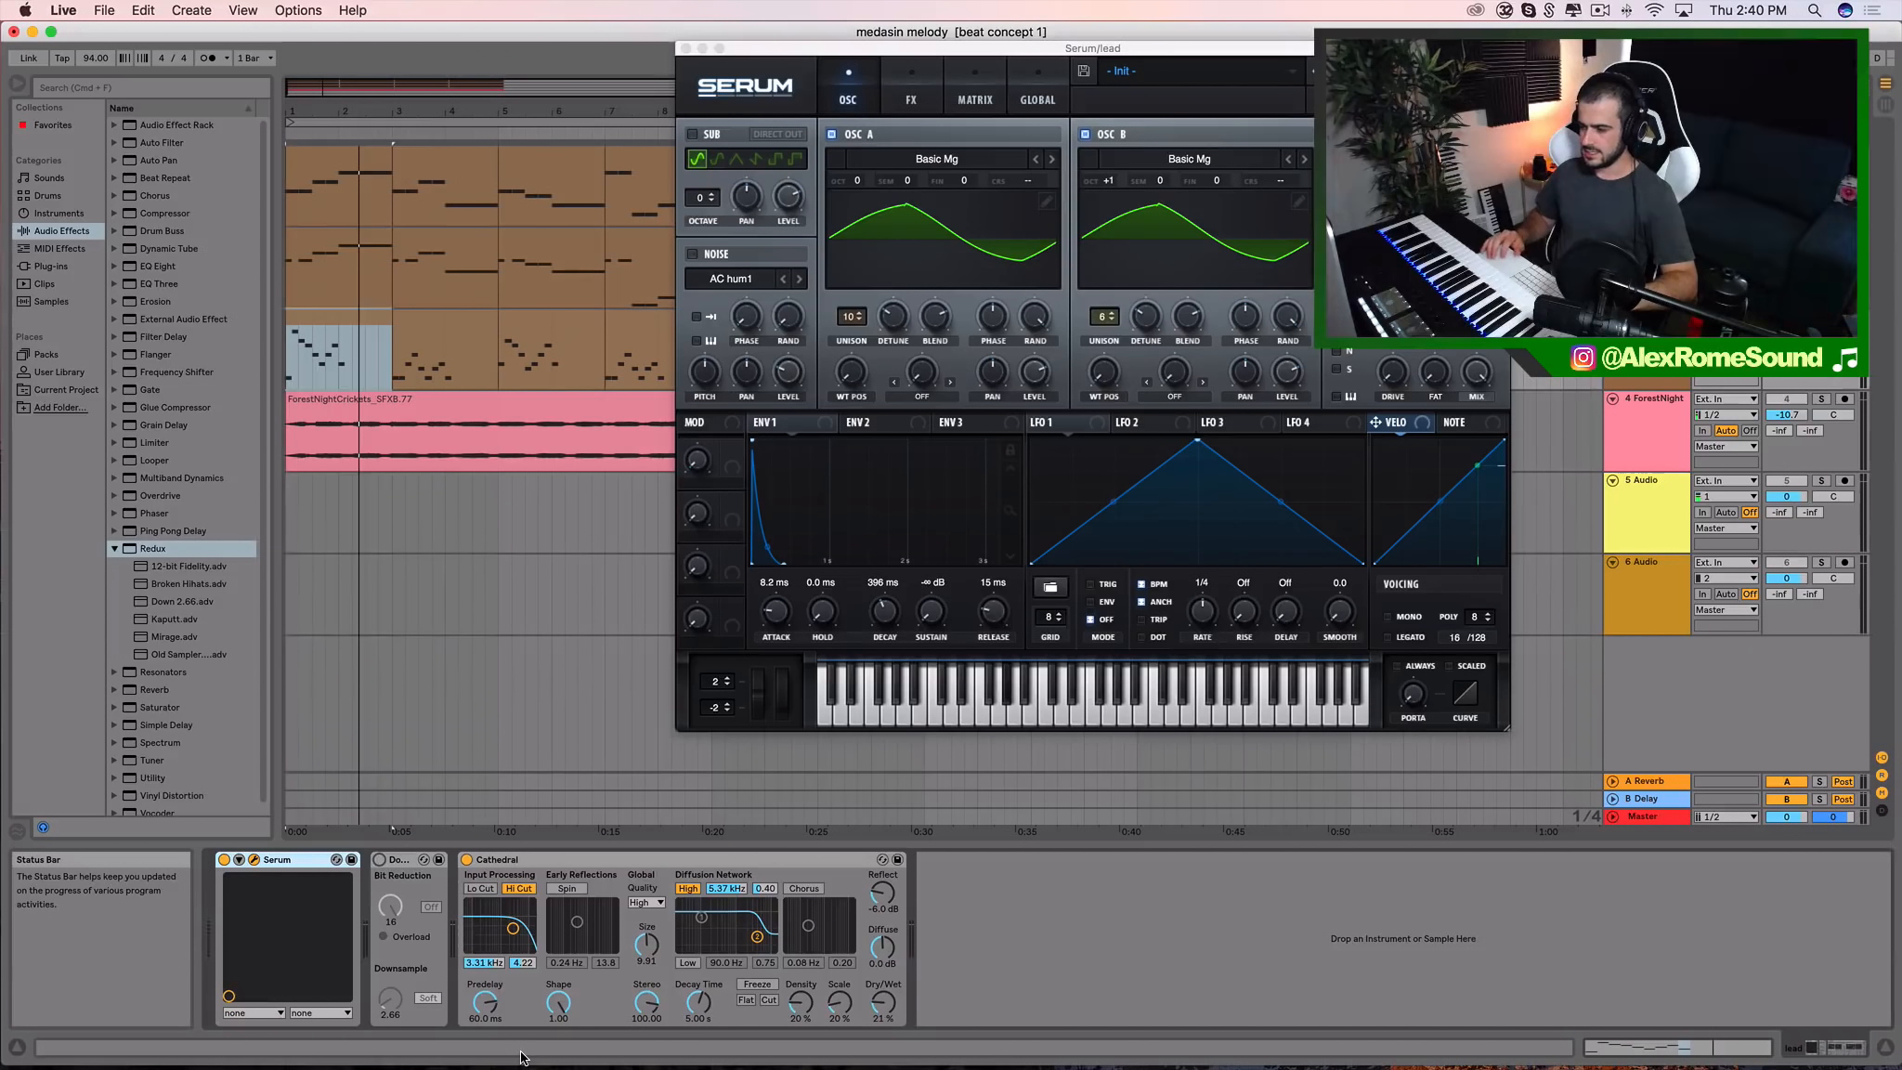
{"action": "left_click", "coordinate": [379, 859]}
{"action": "left_click", "coordinate": [904, 102]}
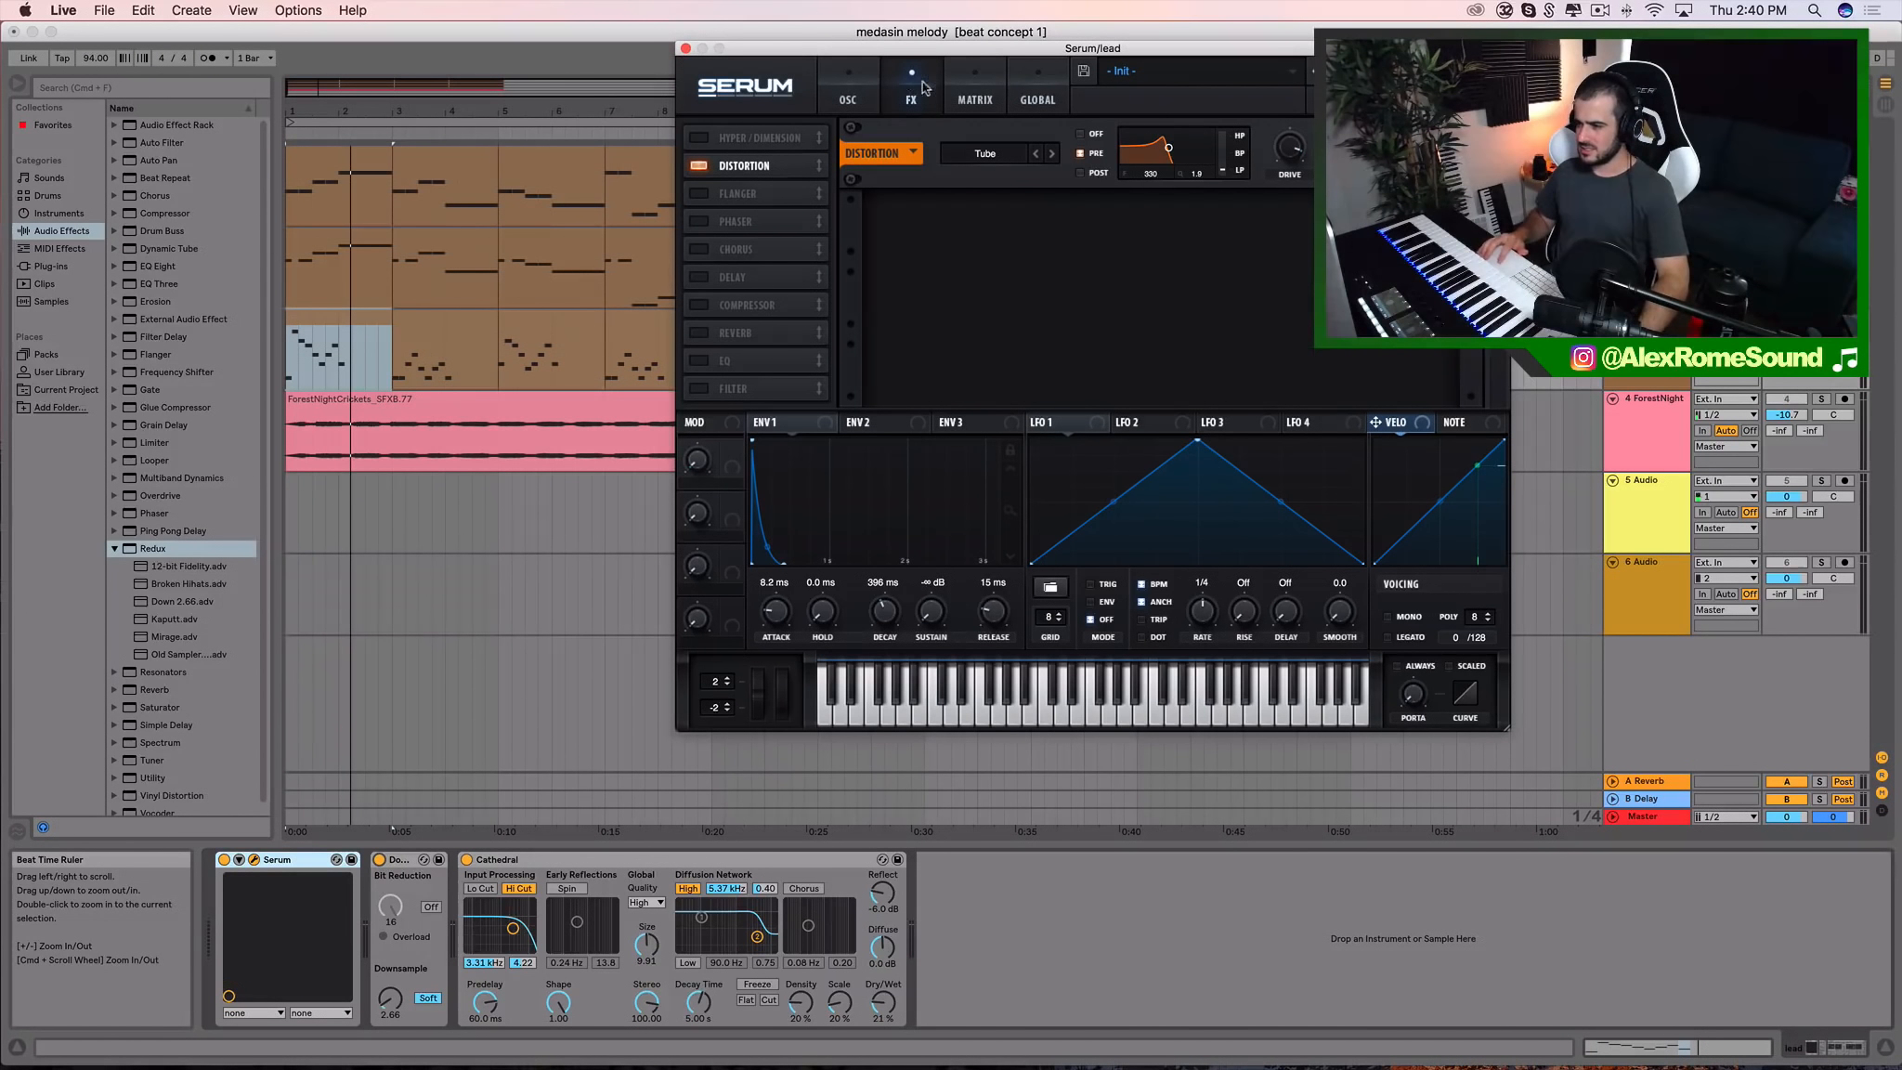
{"action": "left_click", "coordinate": [873, 105]}
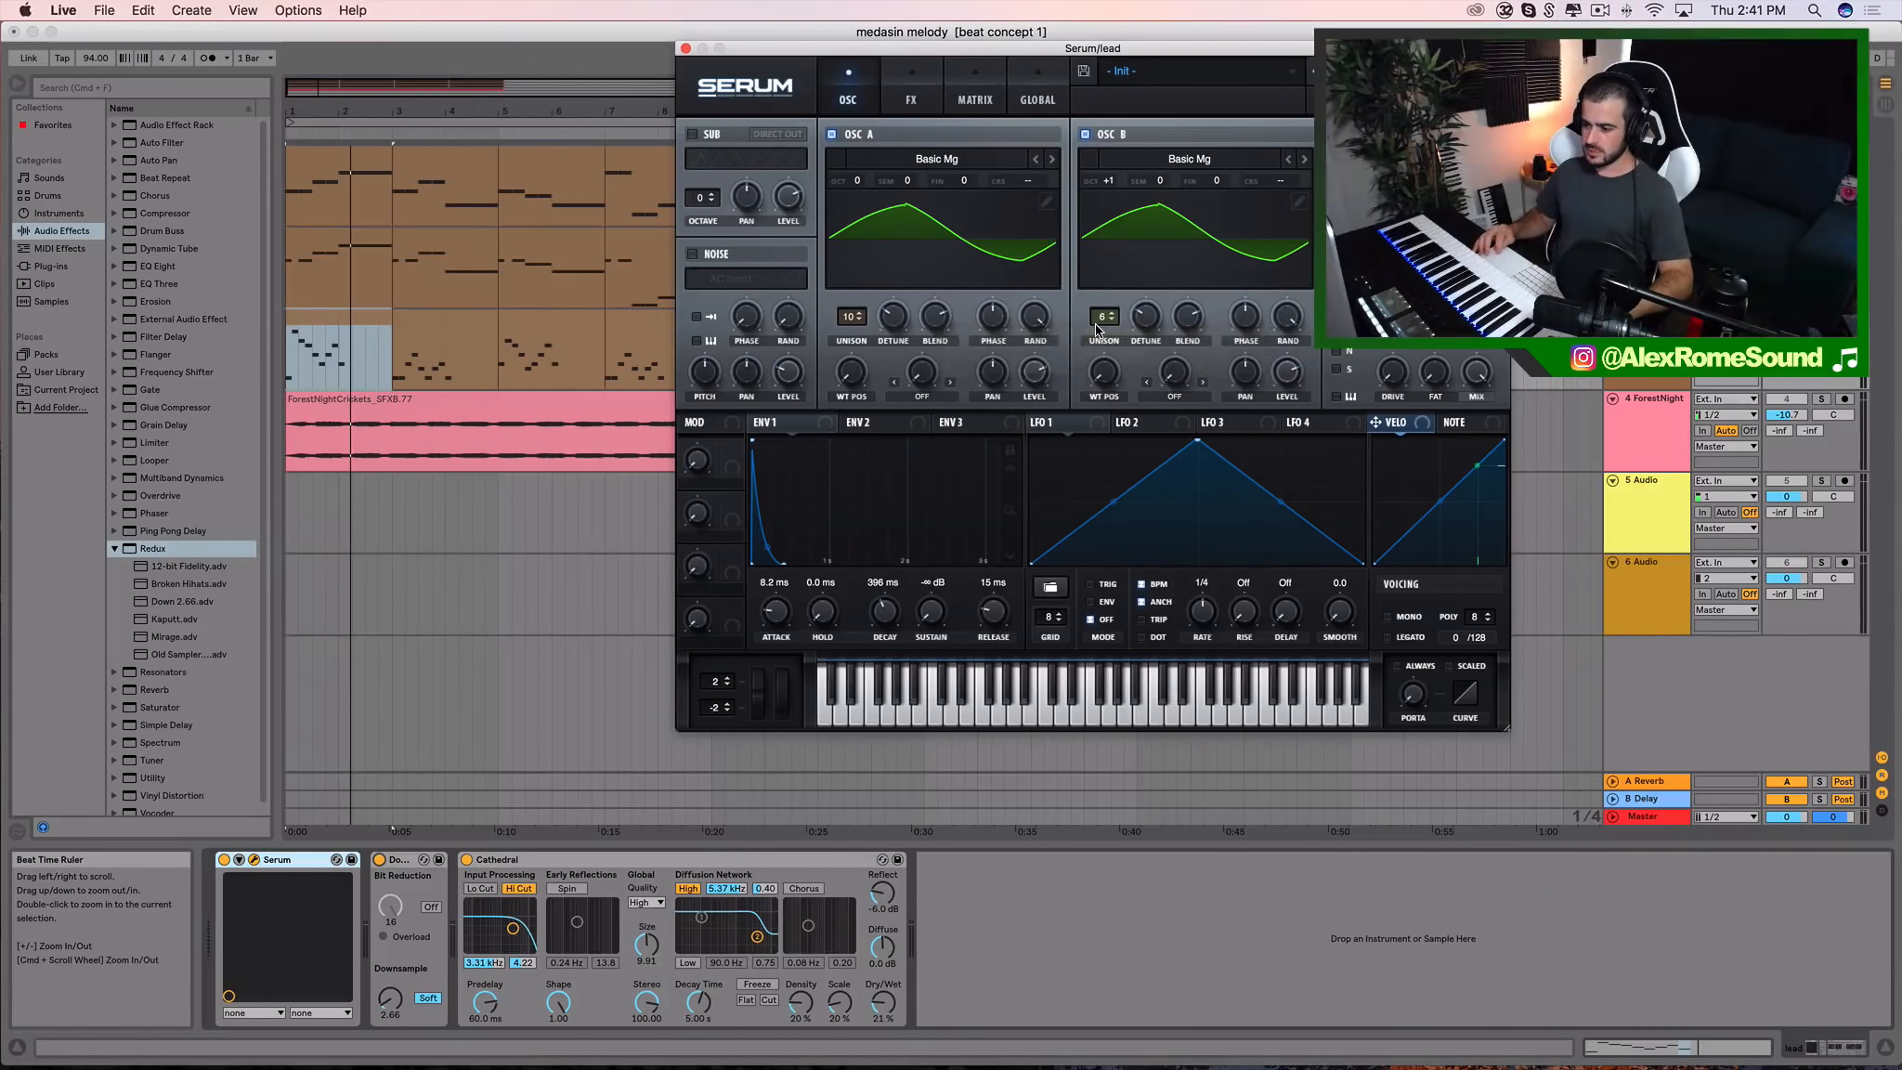
Play the lead with both oscillators reduced to 1 unison voice, and set unison to 6 on oscillator A and 9 on oscillator B
{"action": "left_click_drag", "start_coordinate": [1099, 327], "coordinate": [1094, 418]}
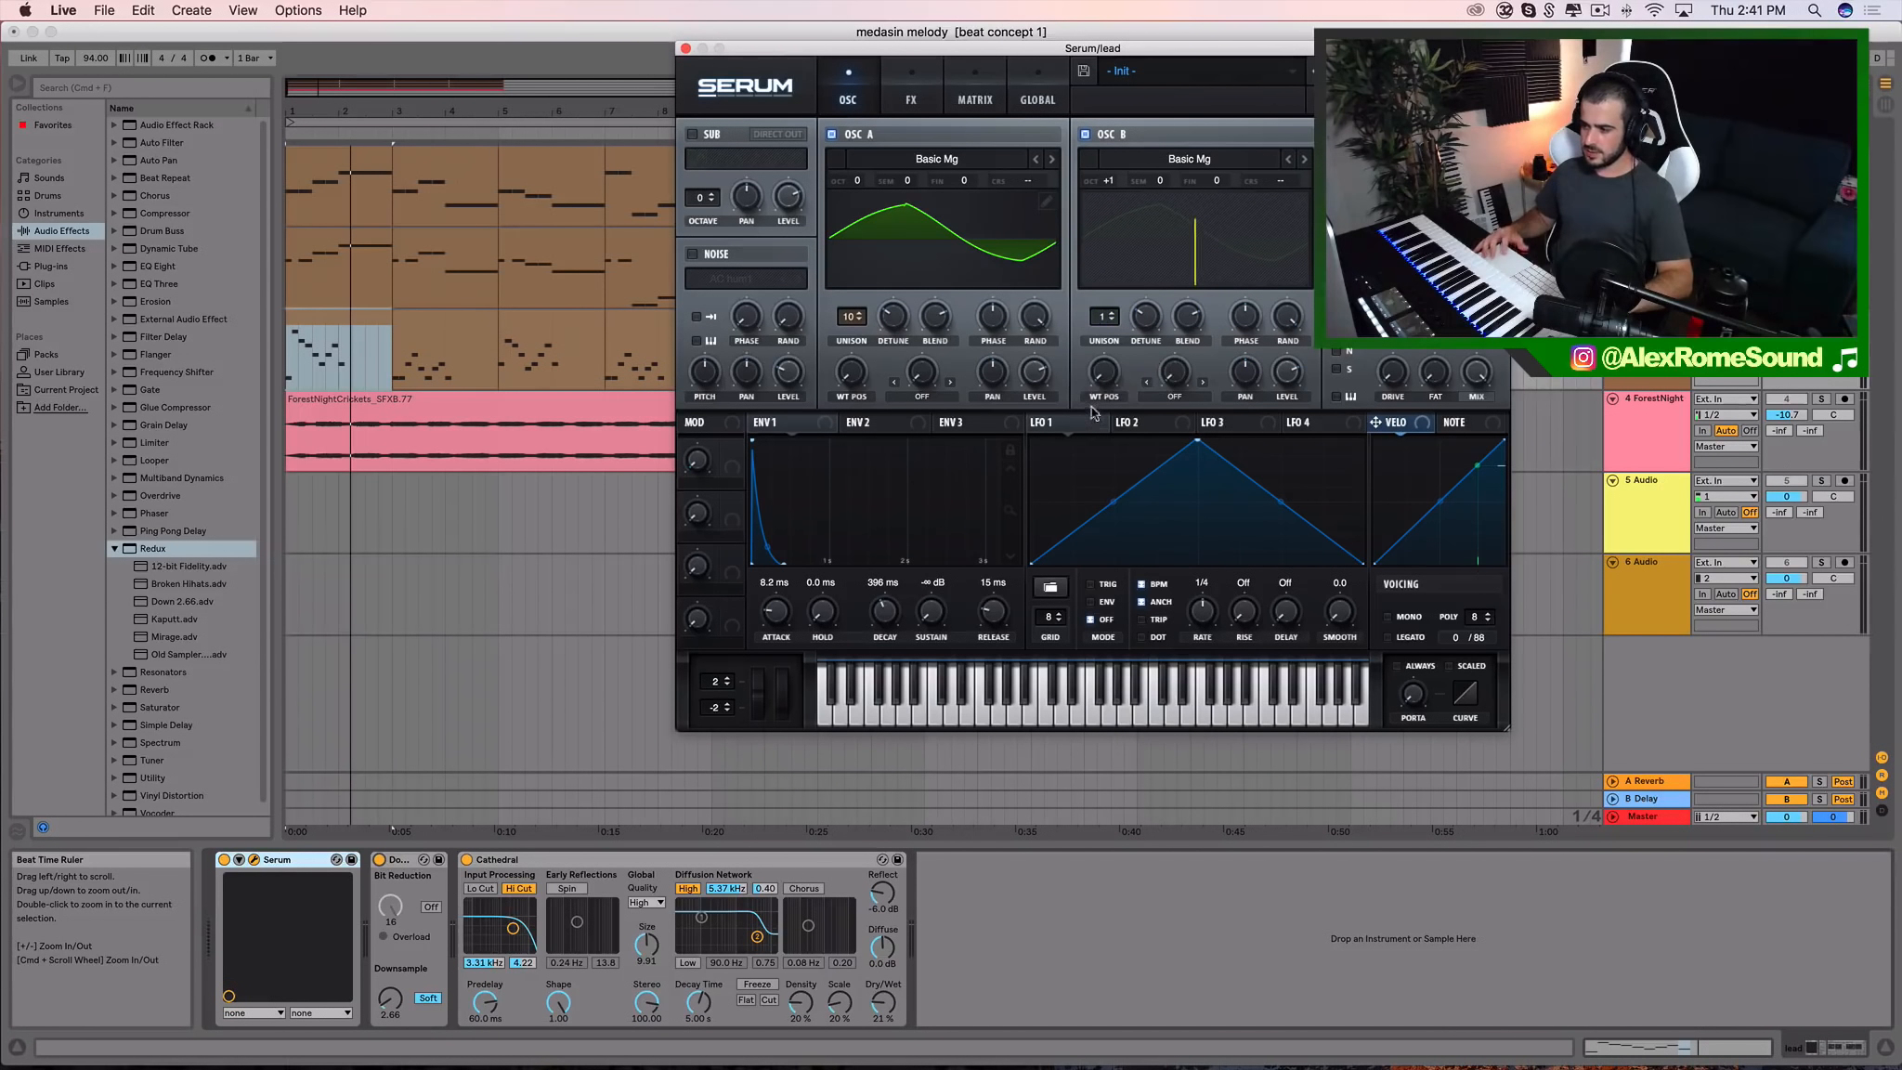
{"action": "left_click_drag", "start_coordinate": [843, 335], "coordinate": [871, 510]}
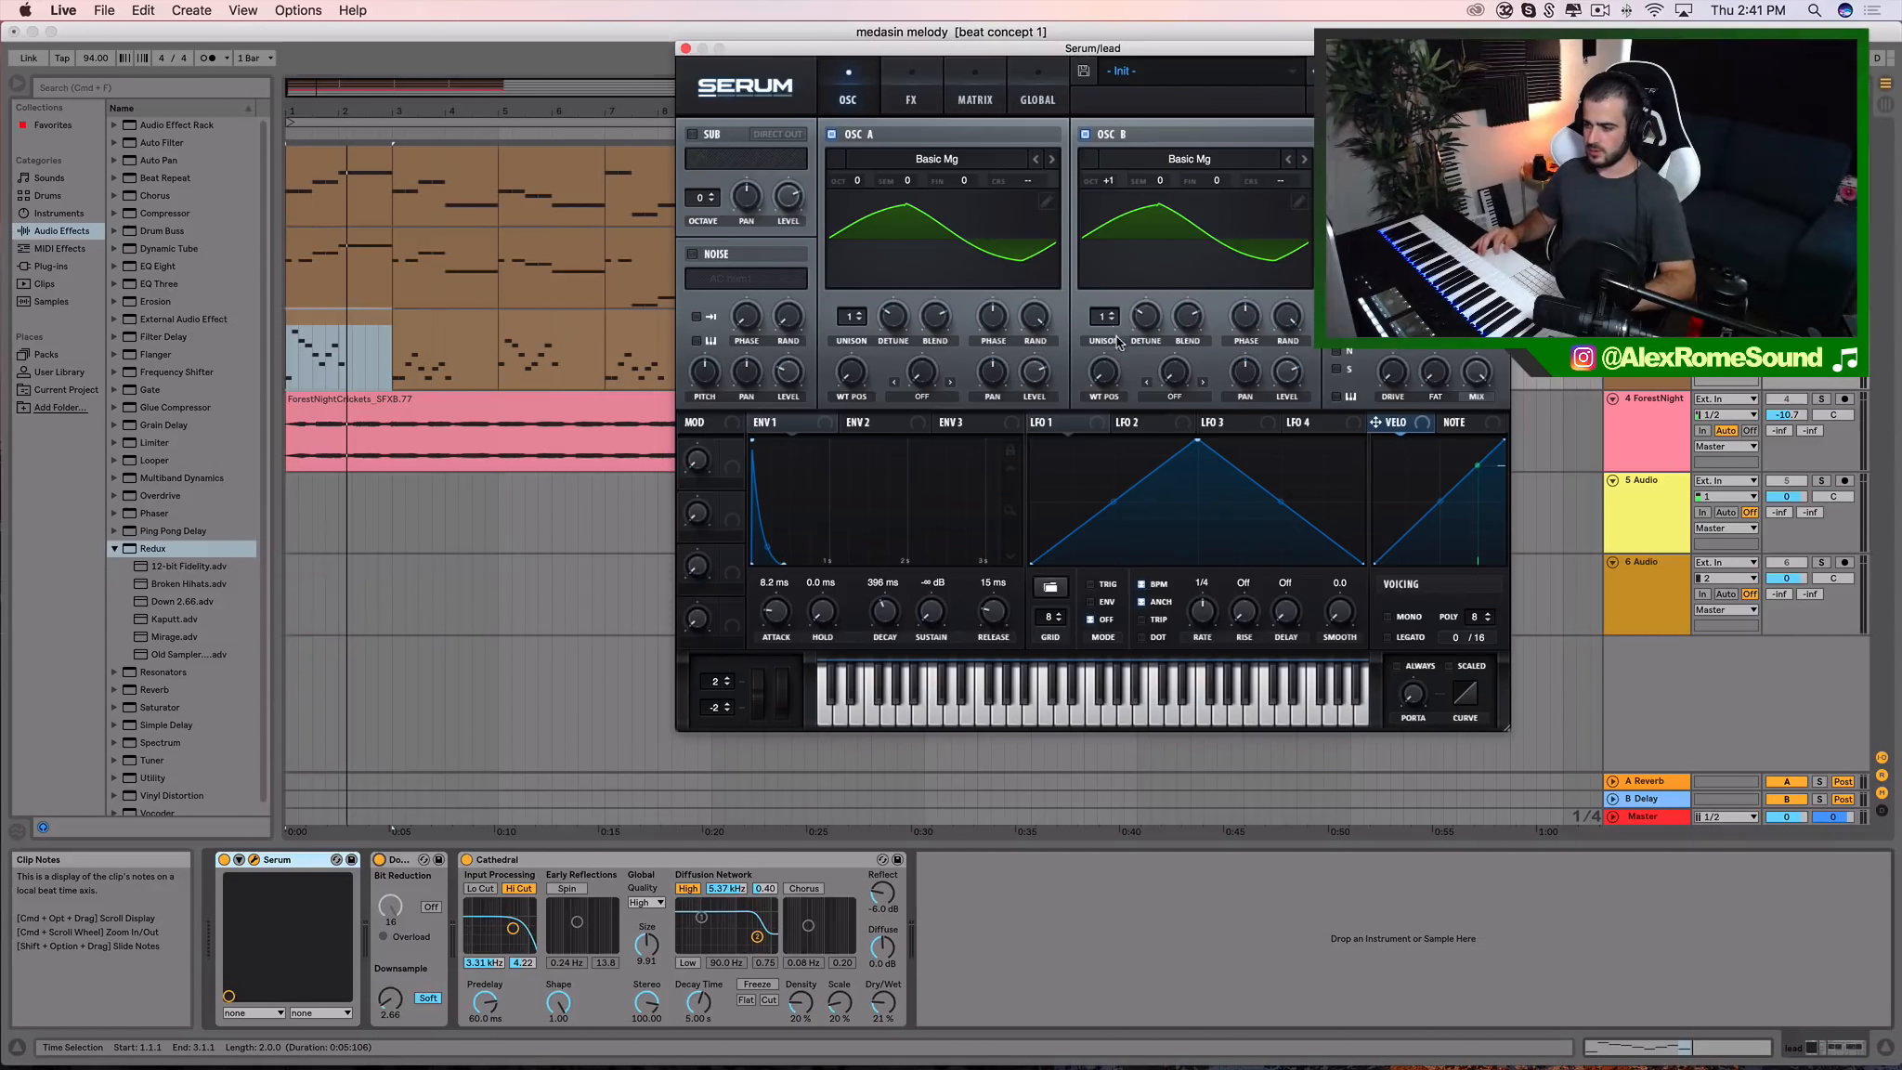
{"action": "key", "text": "space"}
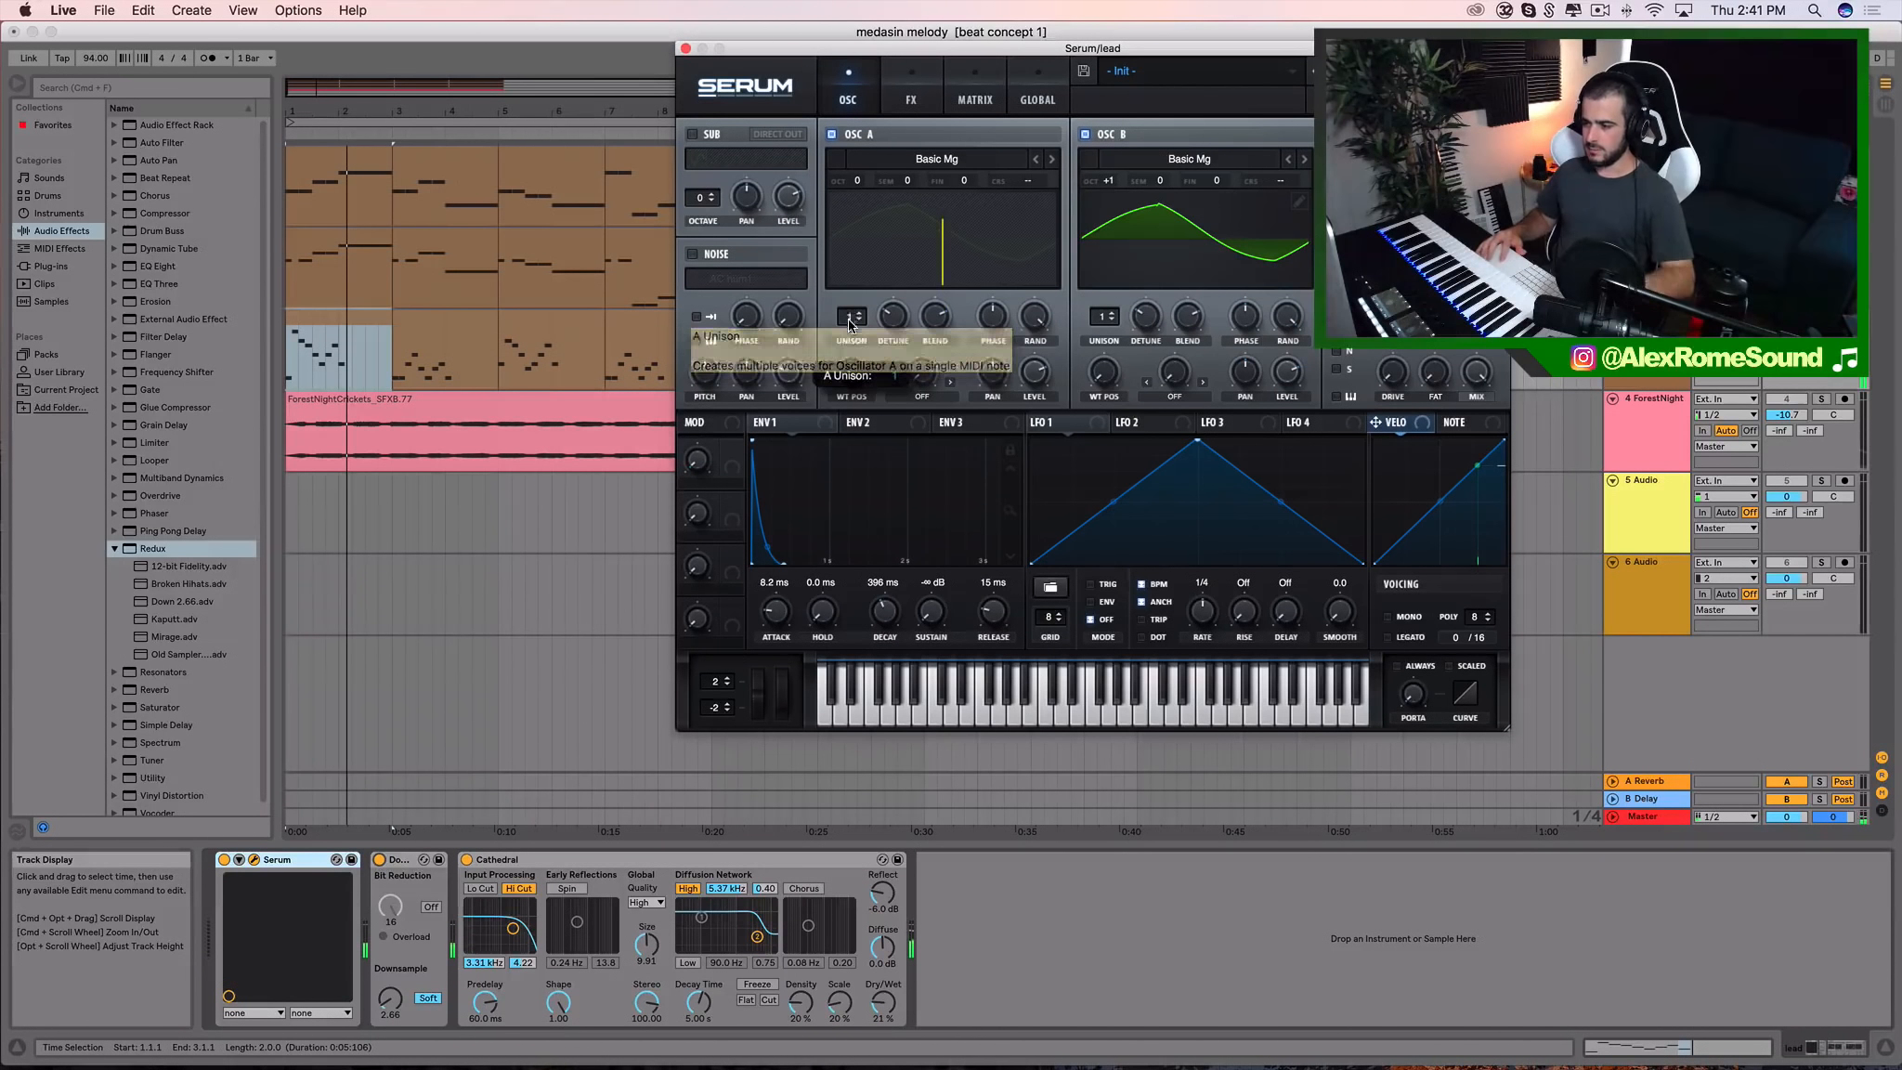
{"action": "left_click_drag", "start_coordinate": [850, 318], "coordinate": [865, 247]}
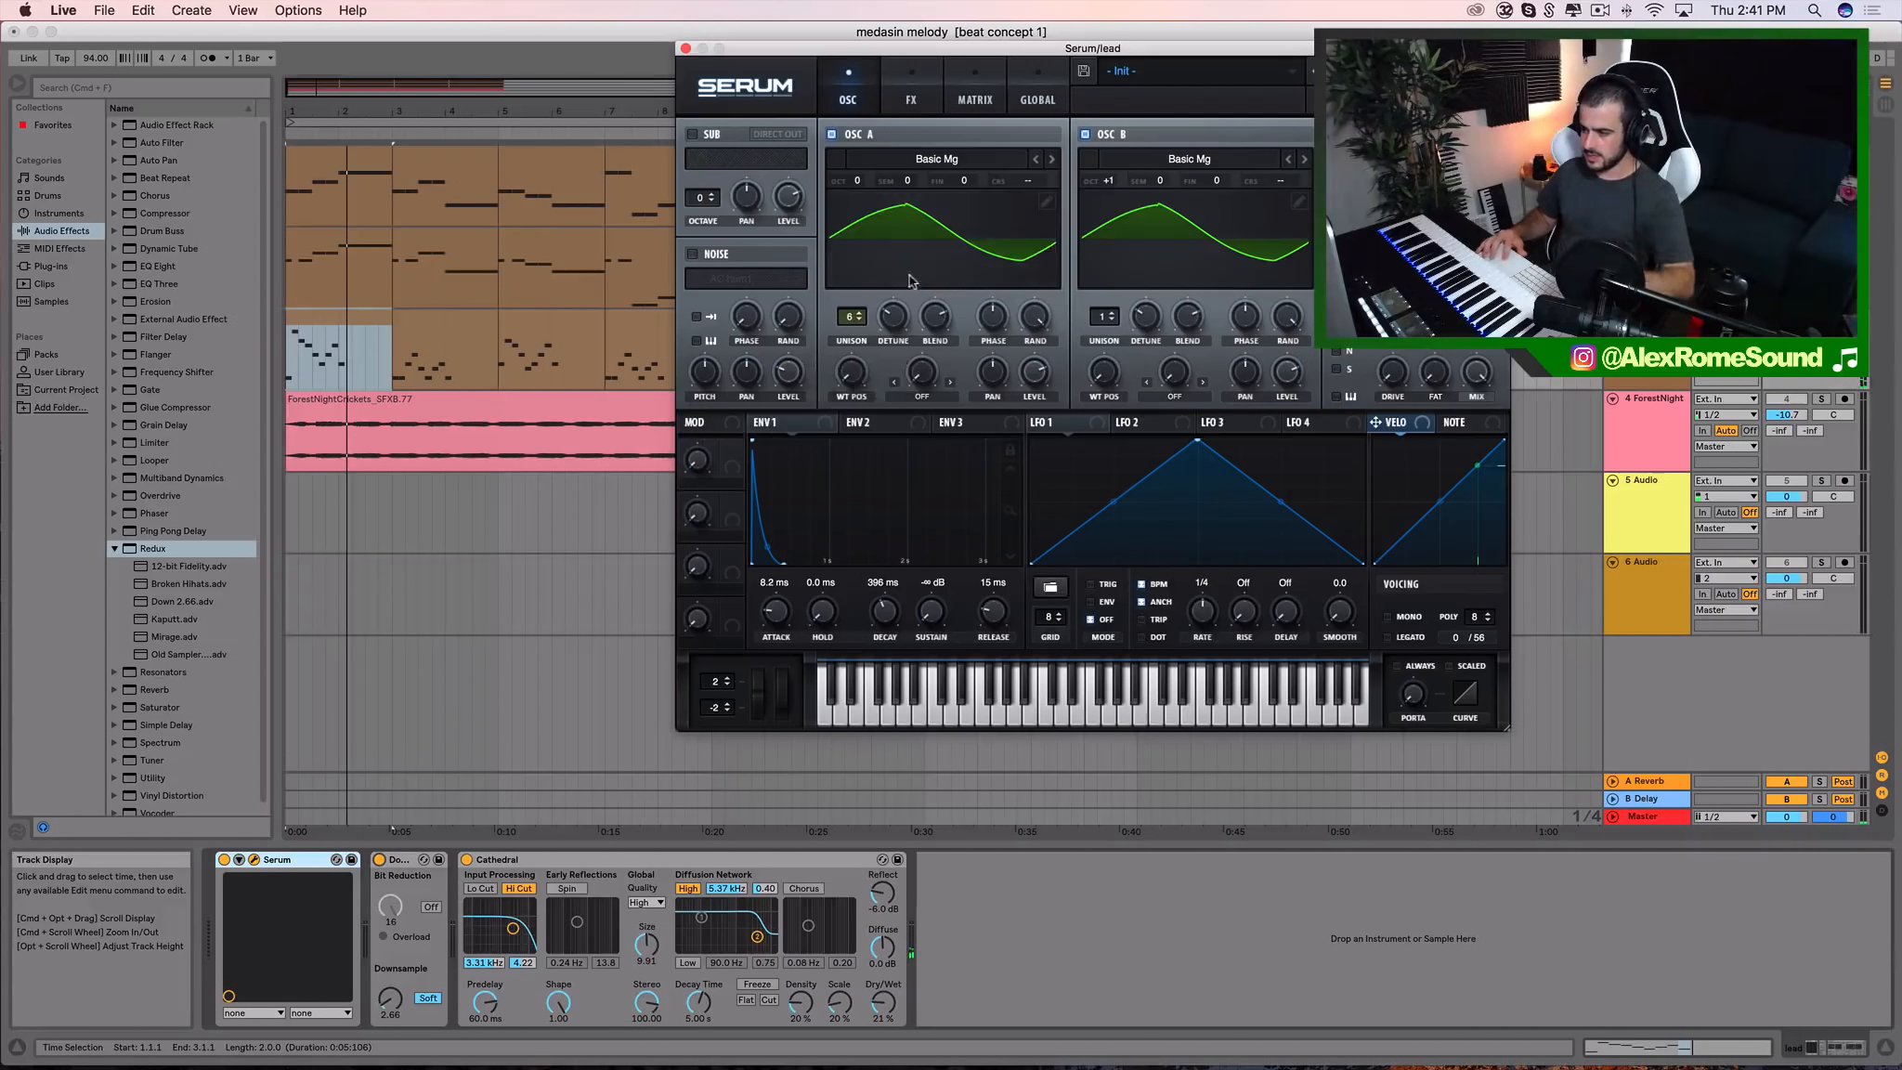
{"action": "mouse_move", "coordinate": [1102, 316]}
{"action": "left_mouse_down"}
{"action": "mouse_move", "coordinate": [1115, 260]}
{"action": "mouse_move", "coordinate": [1103, 300]}
{"action": "mouse_move", "coordinate": [1112, 286]}
{"action": "left_mouse_up"}
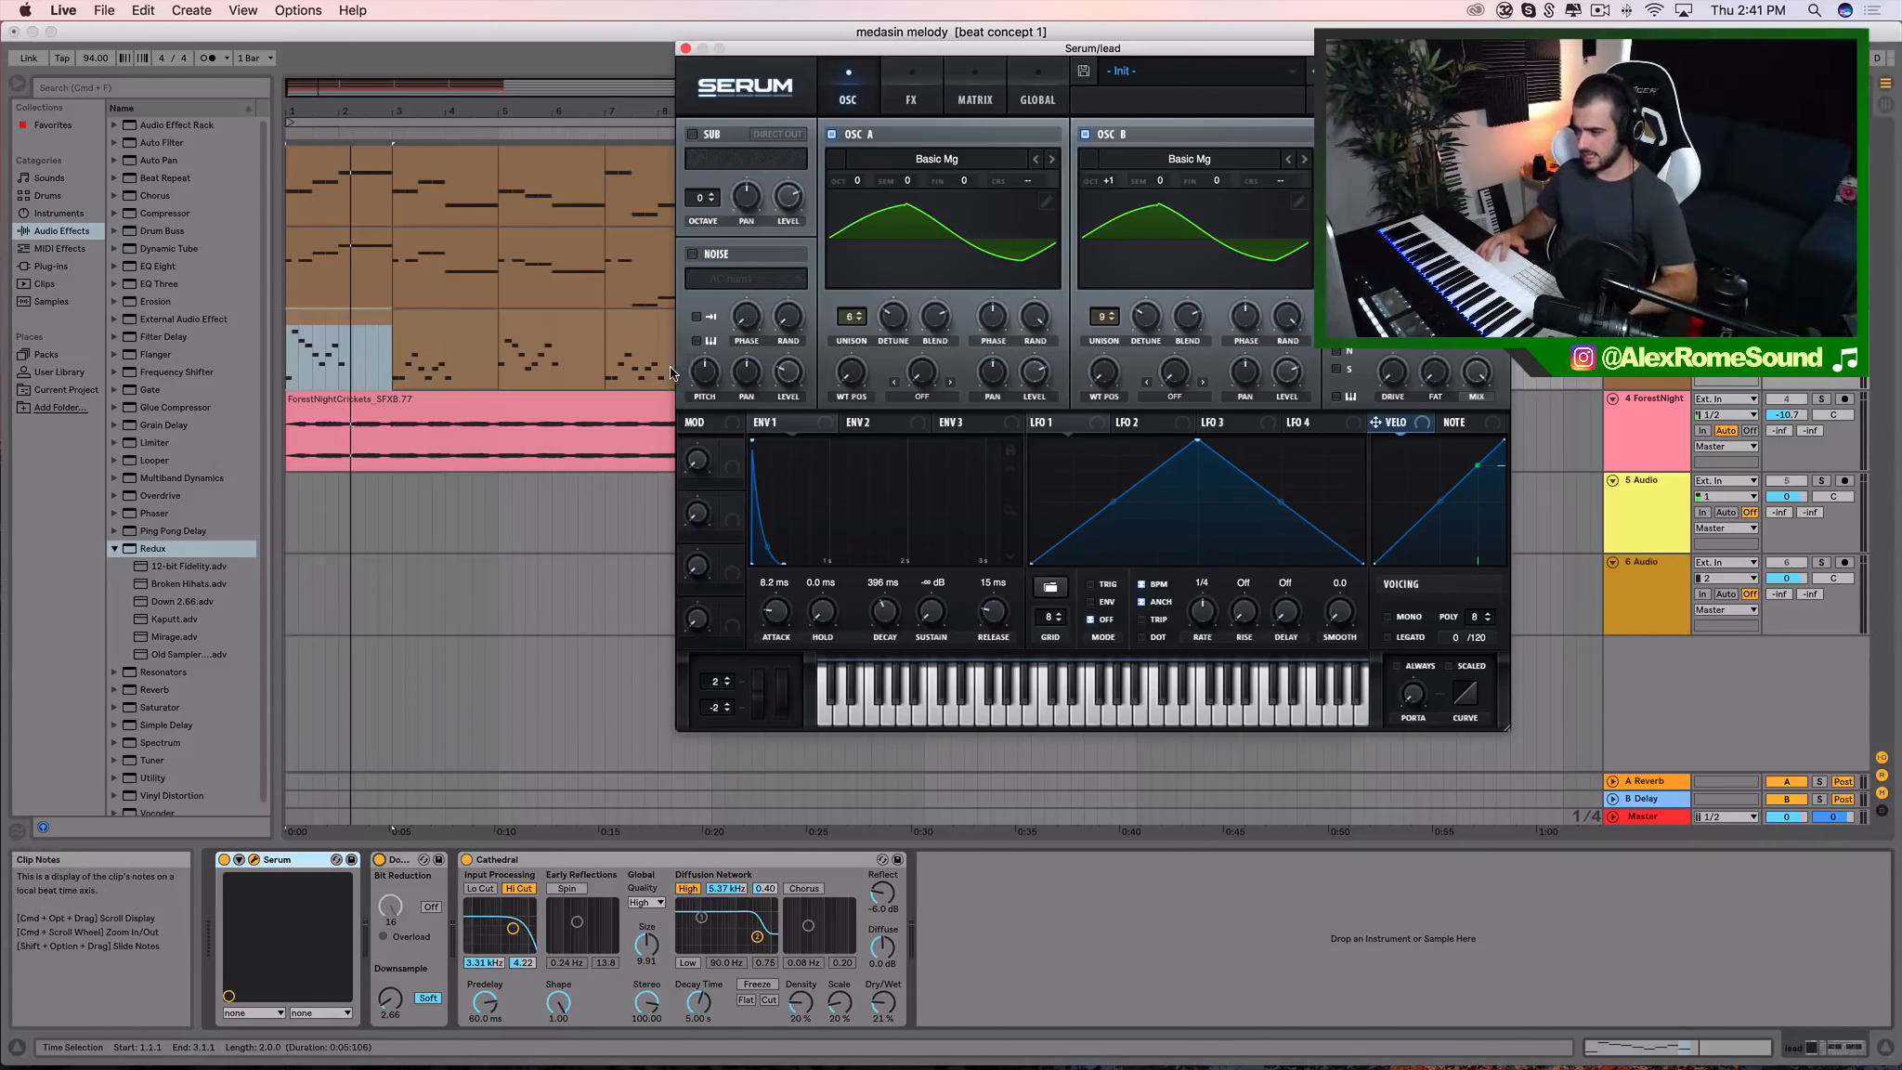
Recheck the lead's distortion in Serum, close the synth window and show the Hall category of the Reverb presets
{"action": "left_click", "coordinate": [914, 104]}
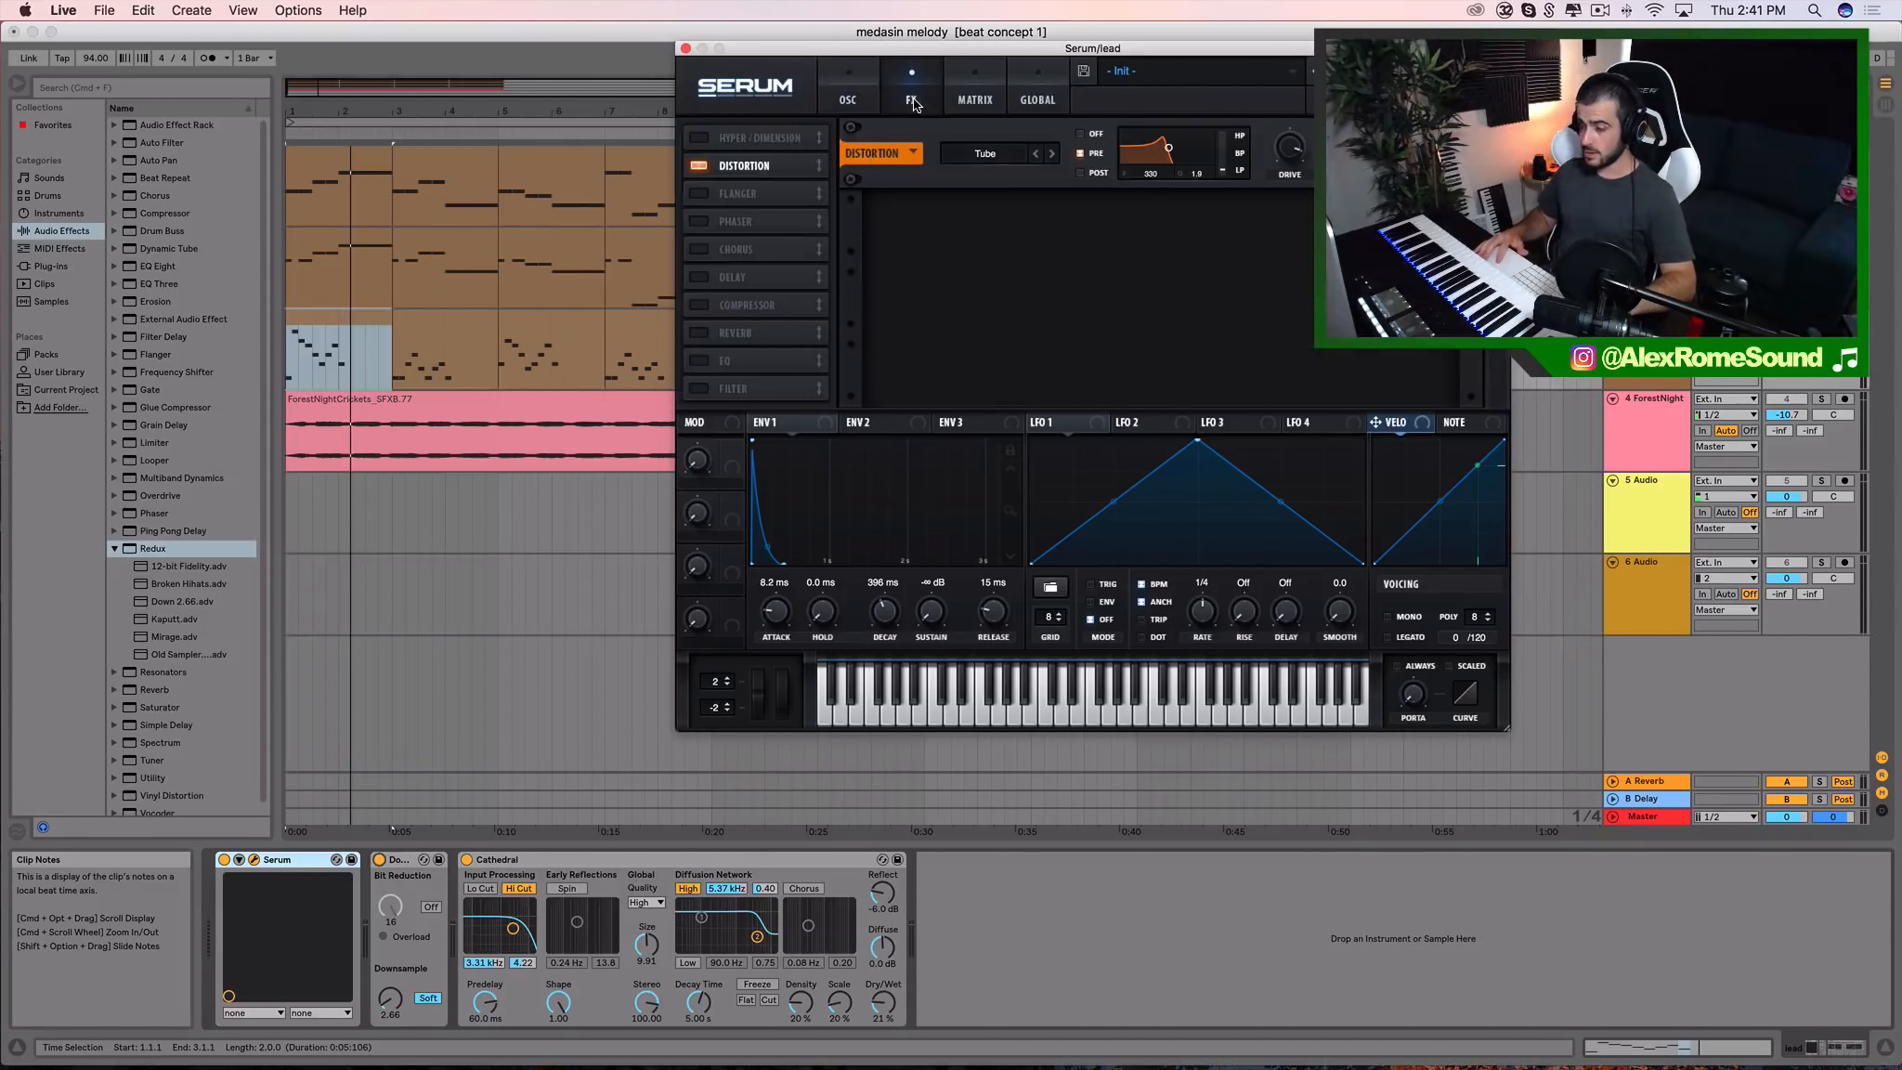
{"action": "left_click", "coordinate": [866, 104]}
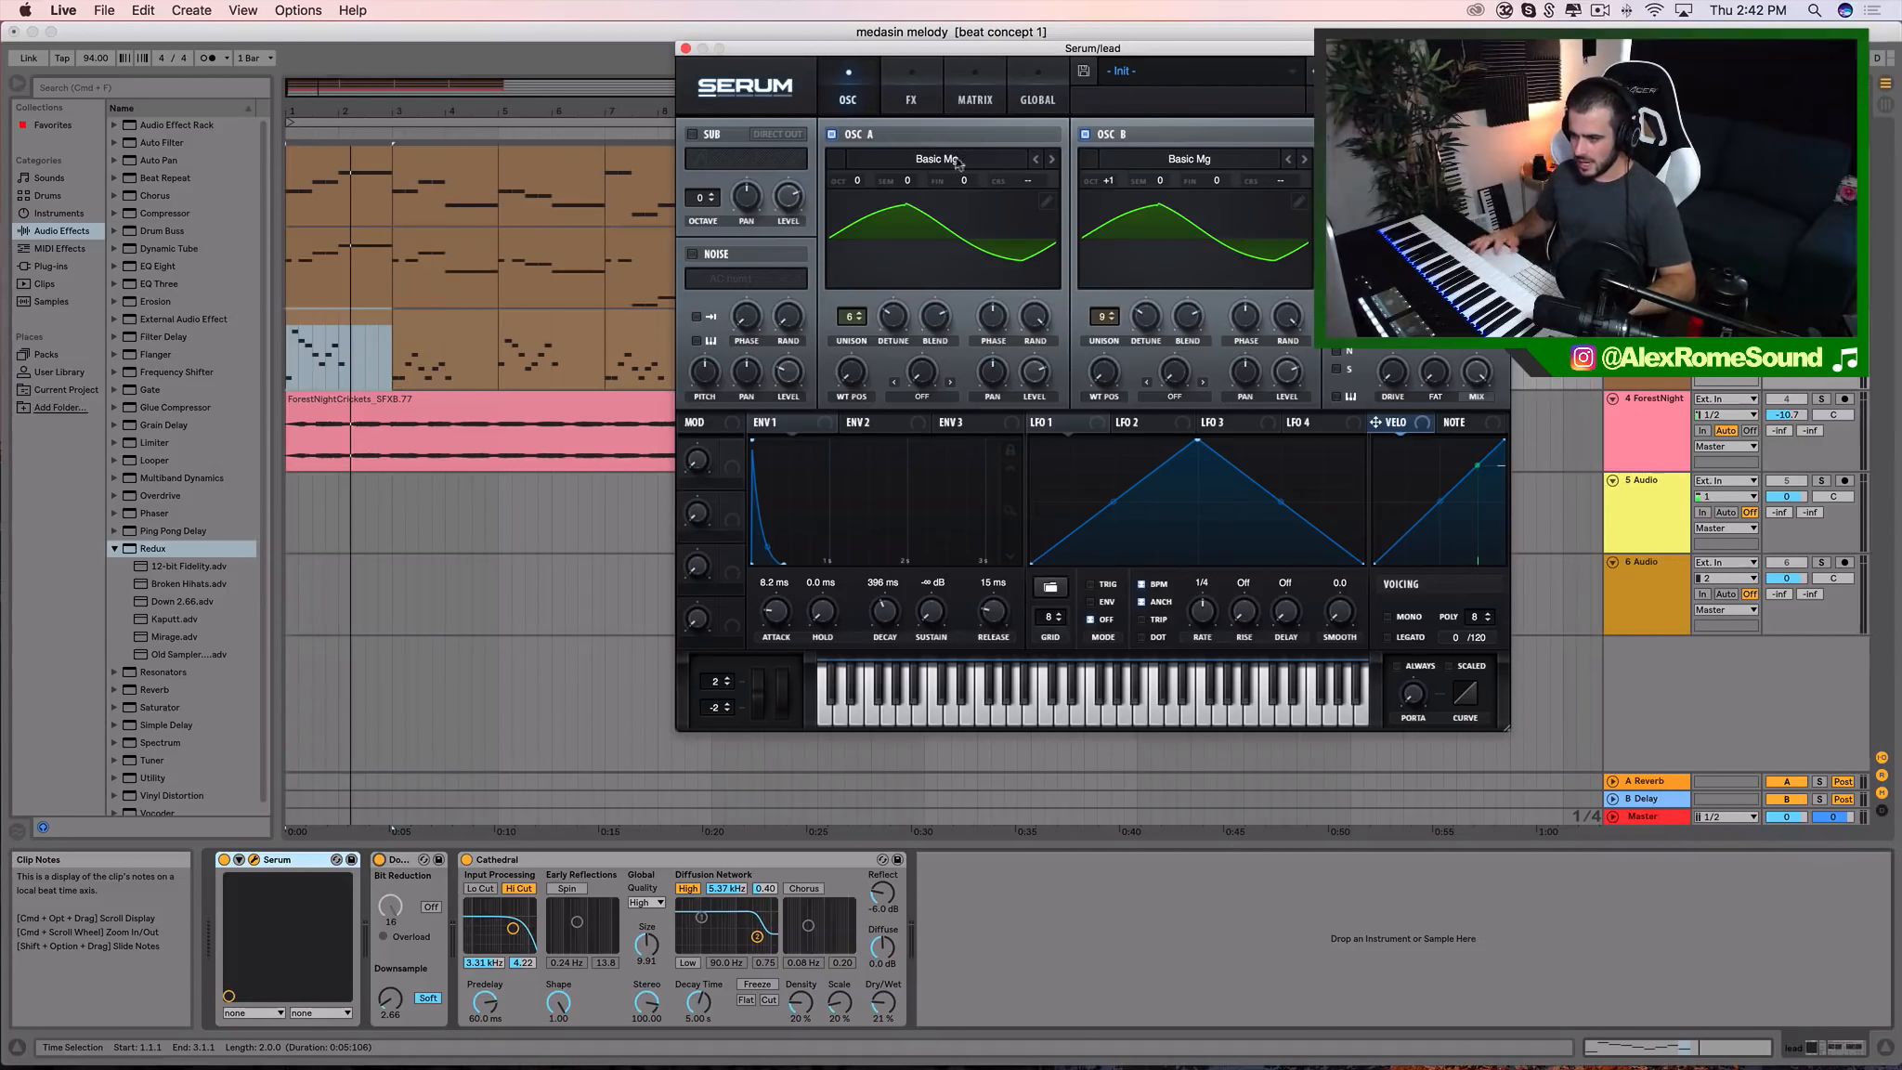
{"action": "left_click", "coordinate": [685, 48]}
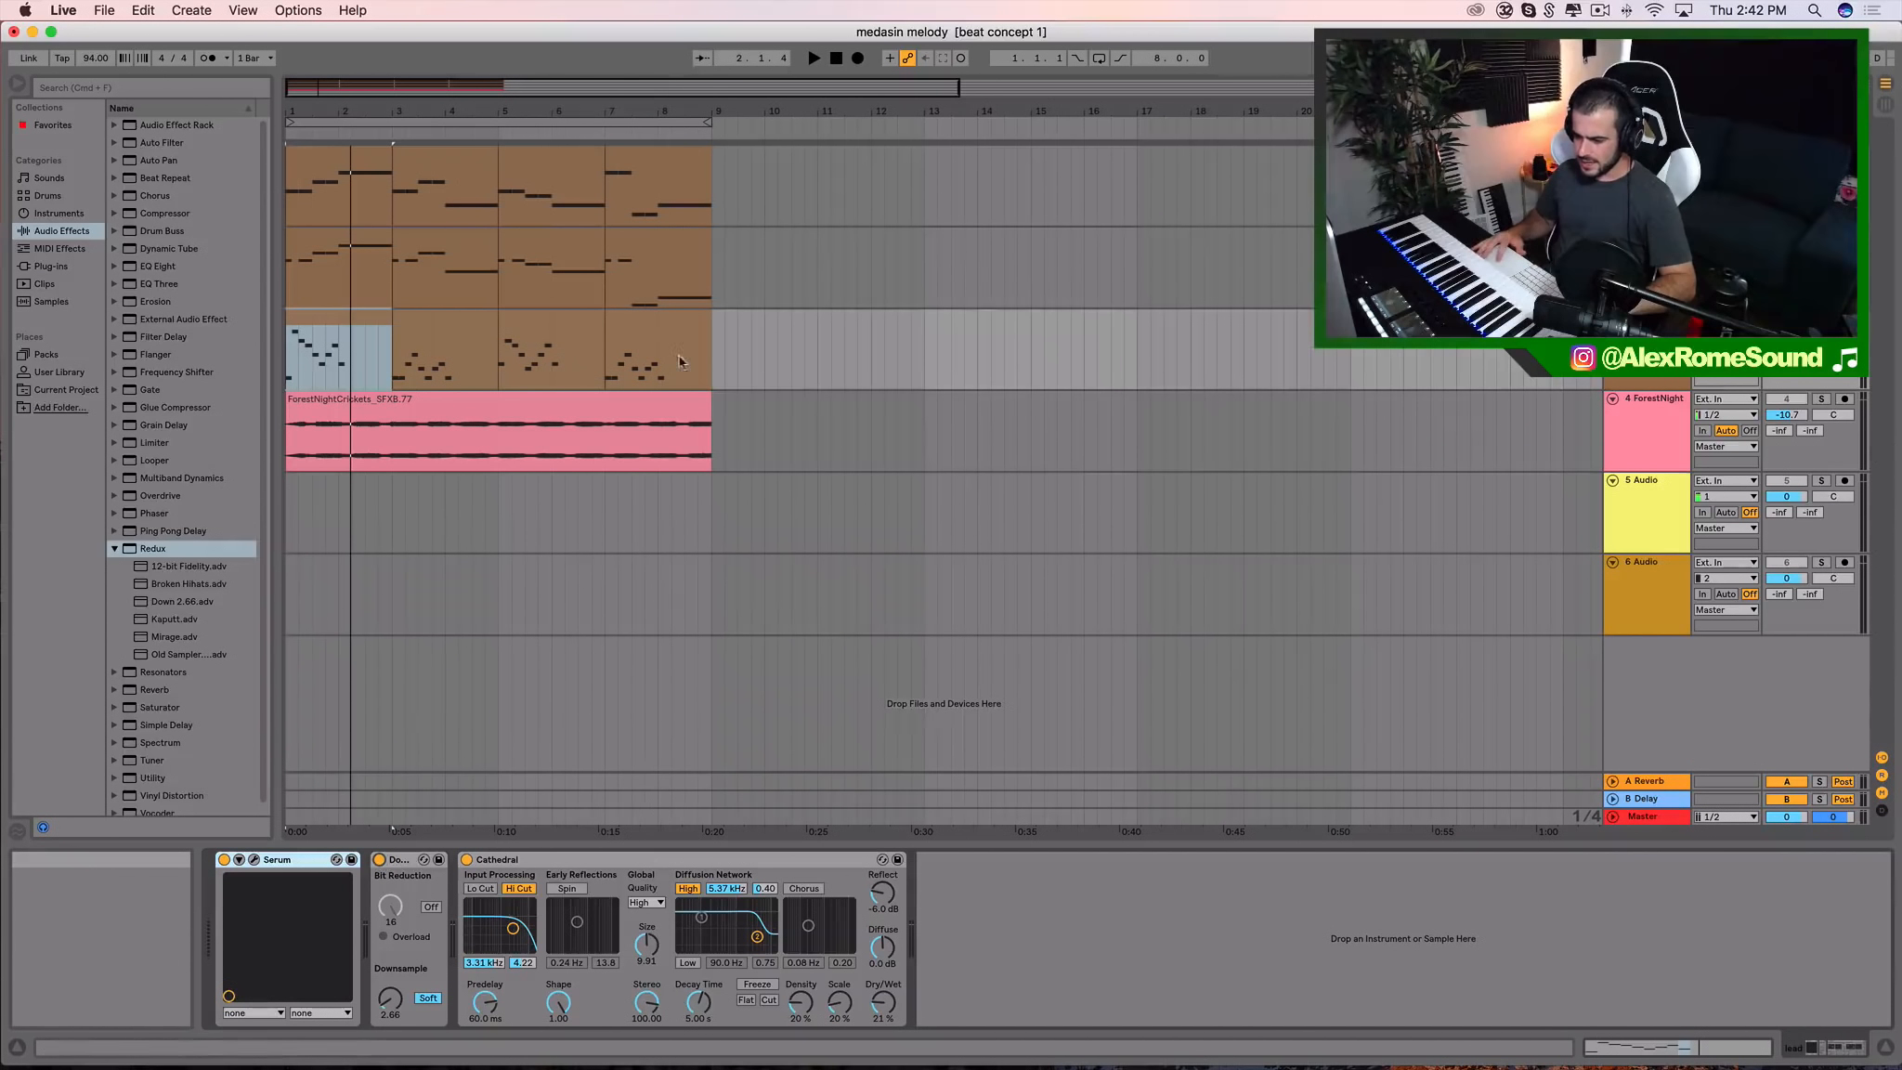
{"action": "left_click", "coordinate": [137, 689]}
{"action": "left_click", "coordinate": [144, 604]}
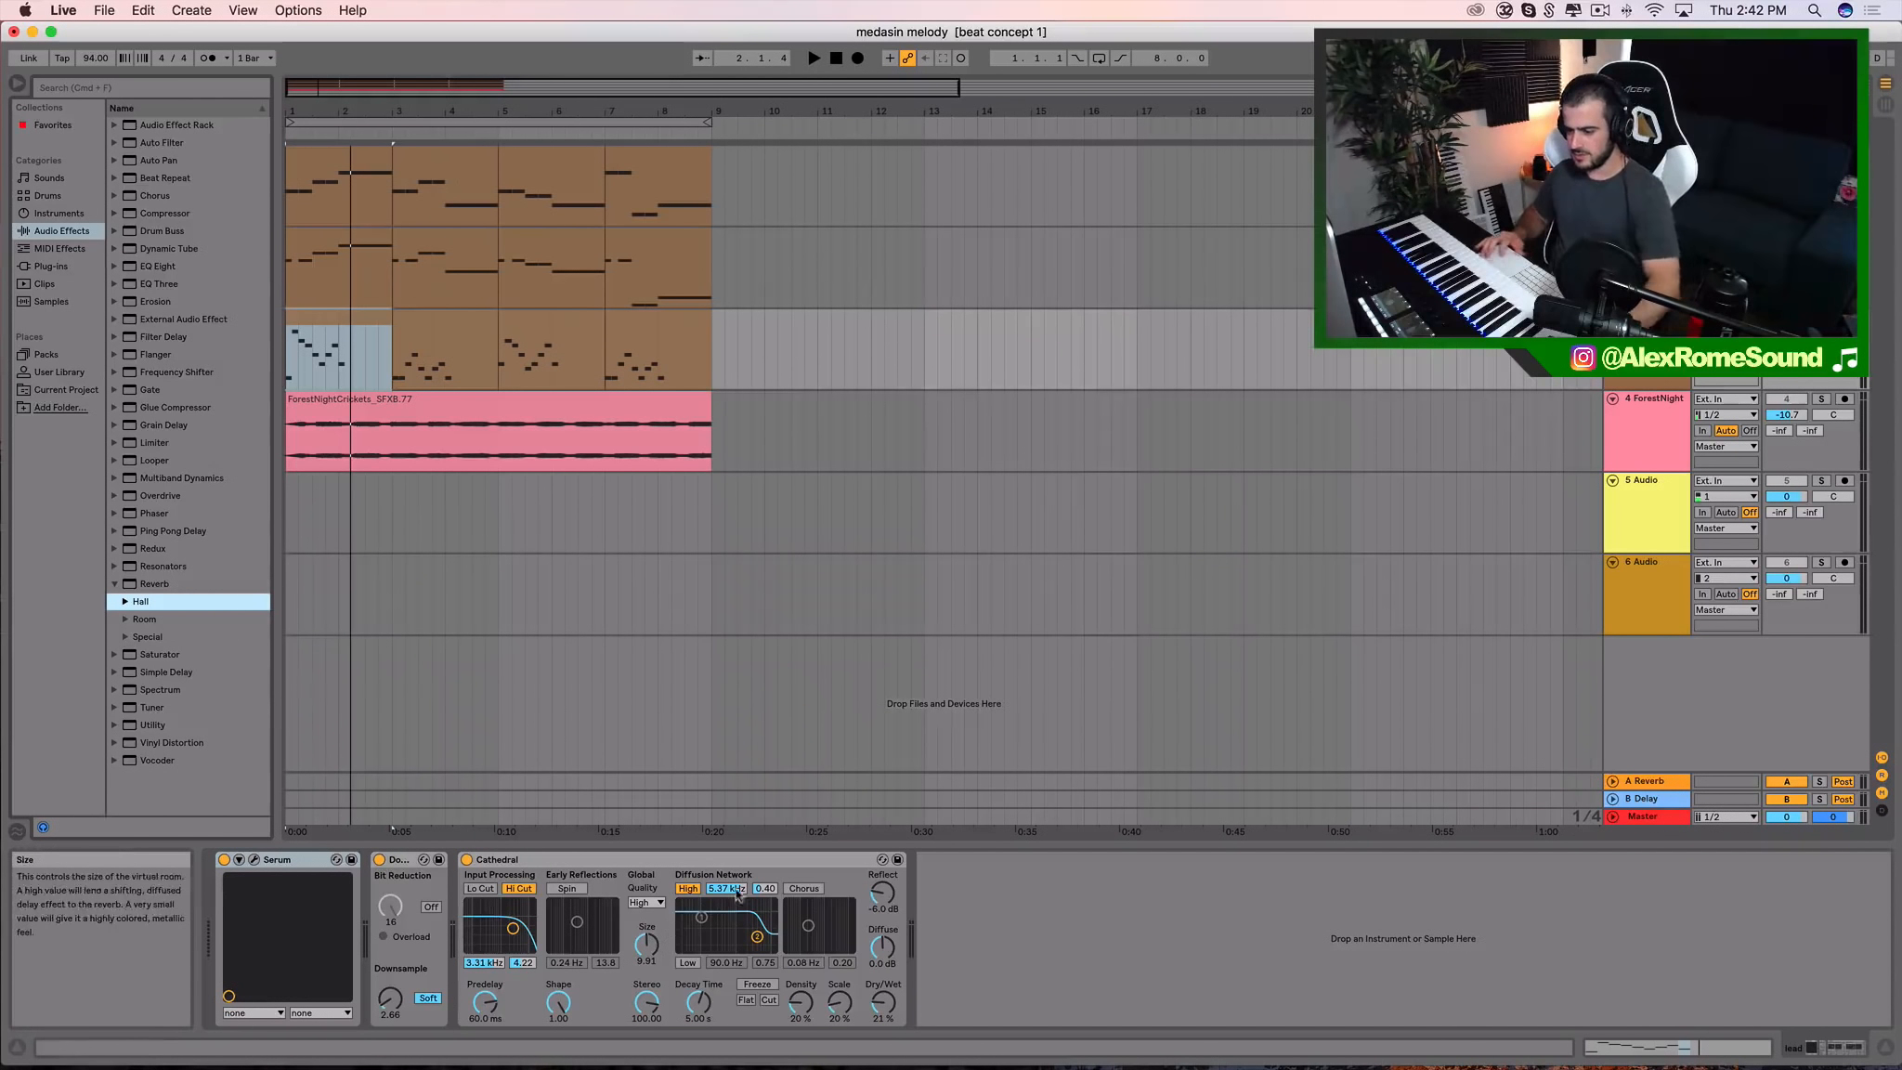
Select the crickets audio clip, preview ForestNightCrickets_SFXB.77.wav in the Splice app and close Splice
{"action": "left_click", "coordinate": [660, 401]}
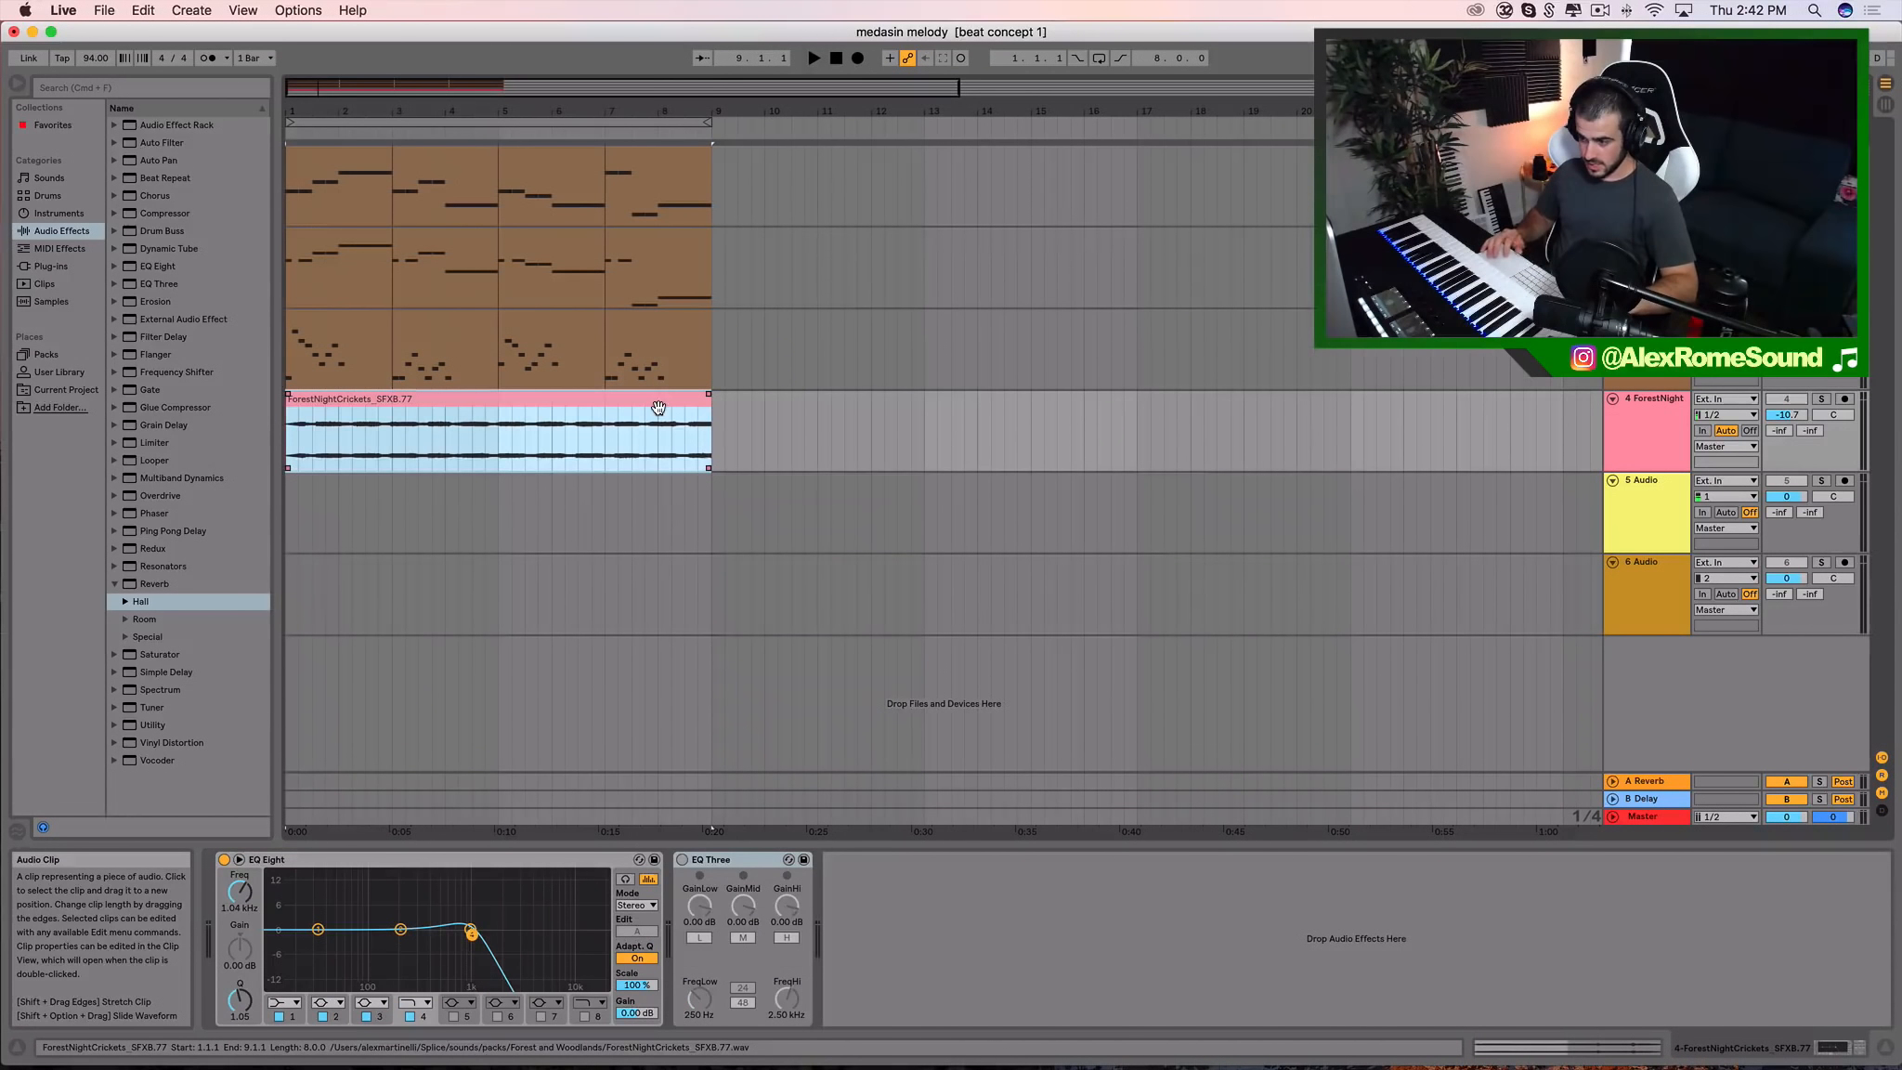
{"action": "left_click", "coordinate": [1549, 9]}
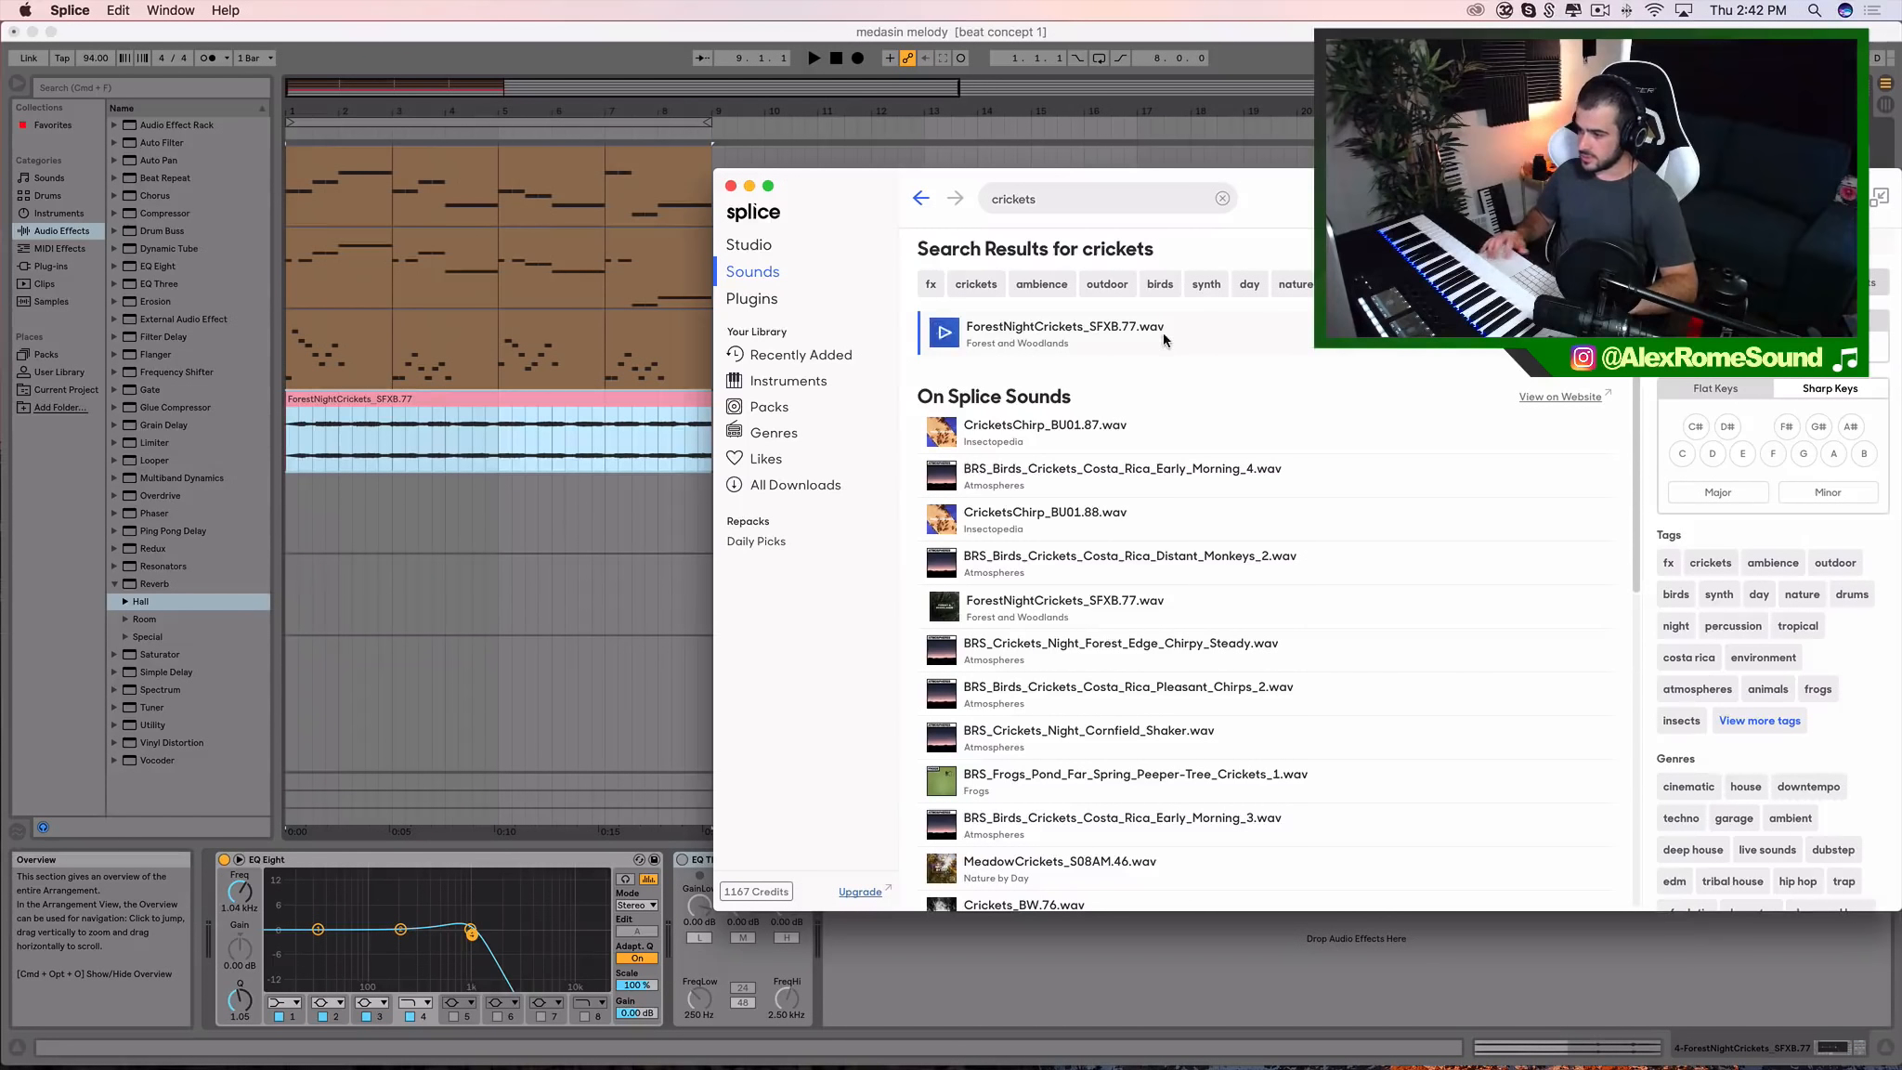
{"action": "left_click", "coordinate": [945, 334]}
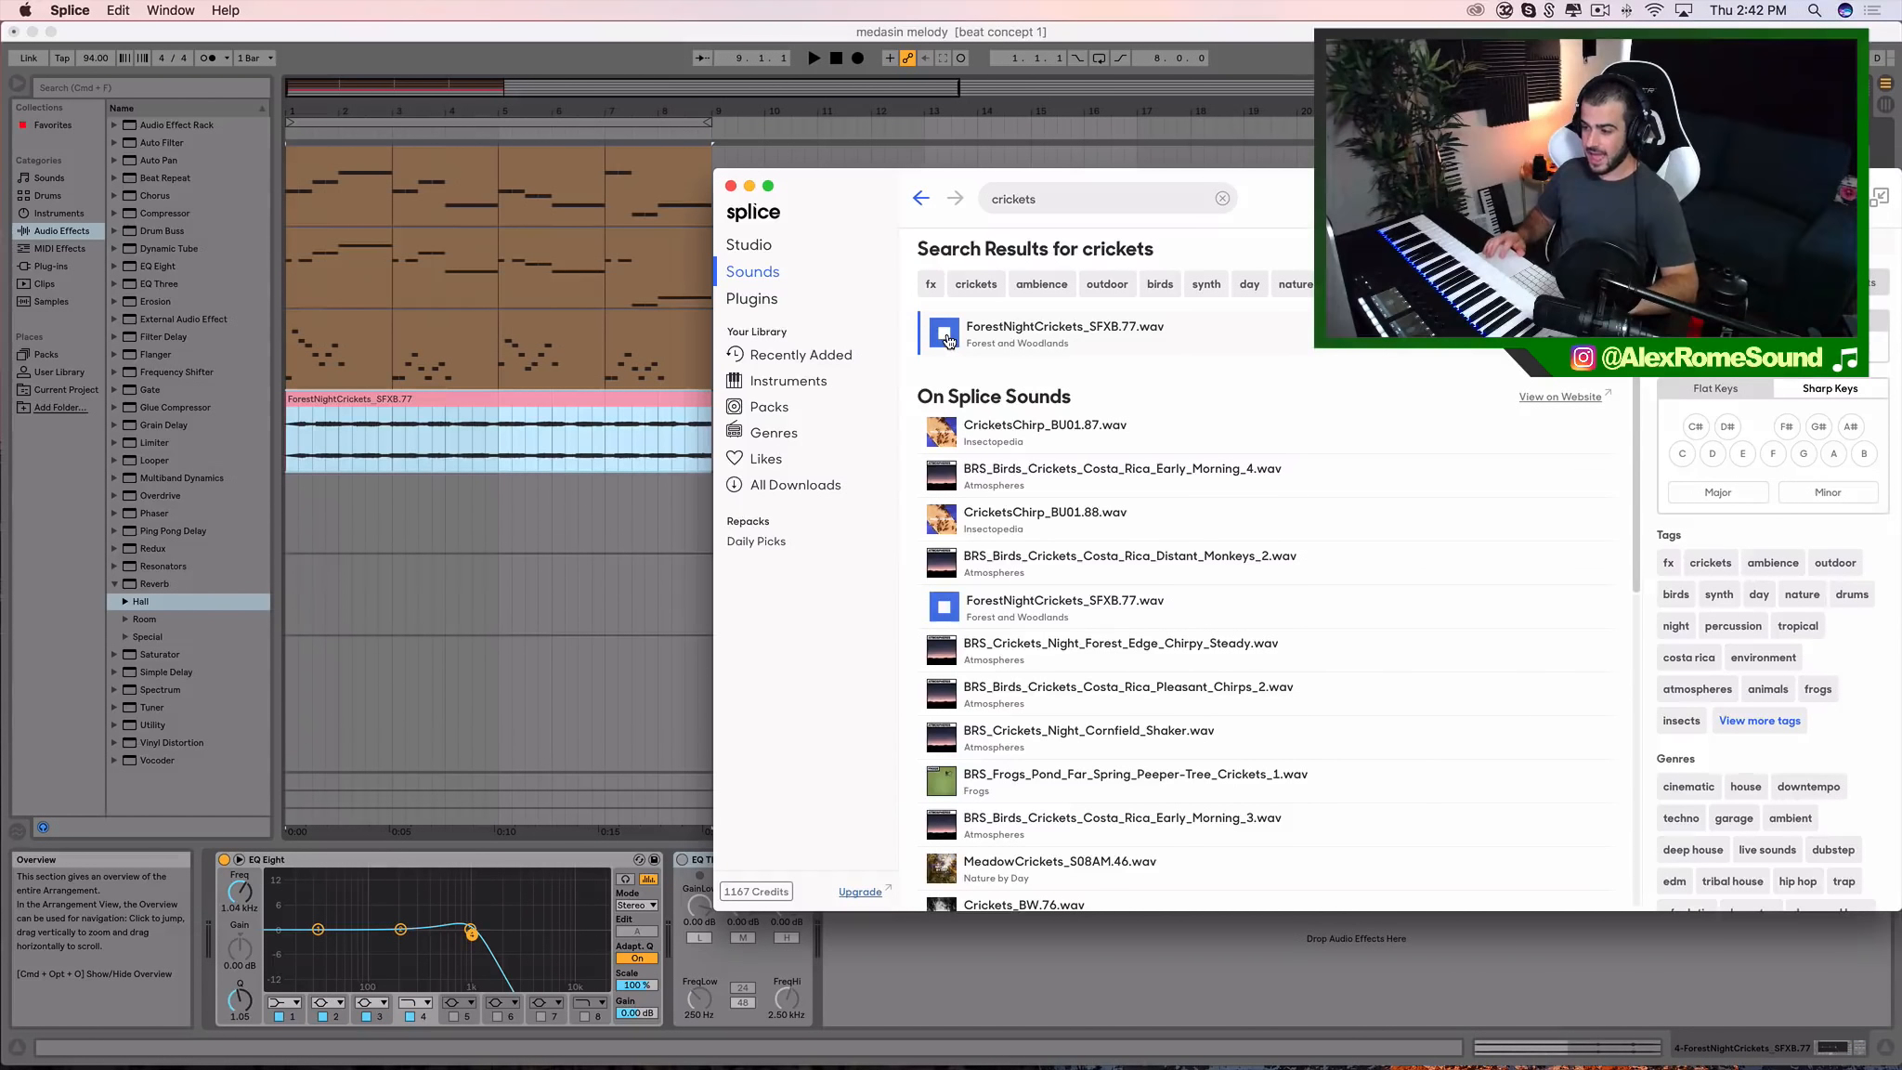
{"action": "left_click", "coordinate": [948, 340]}
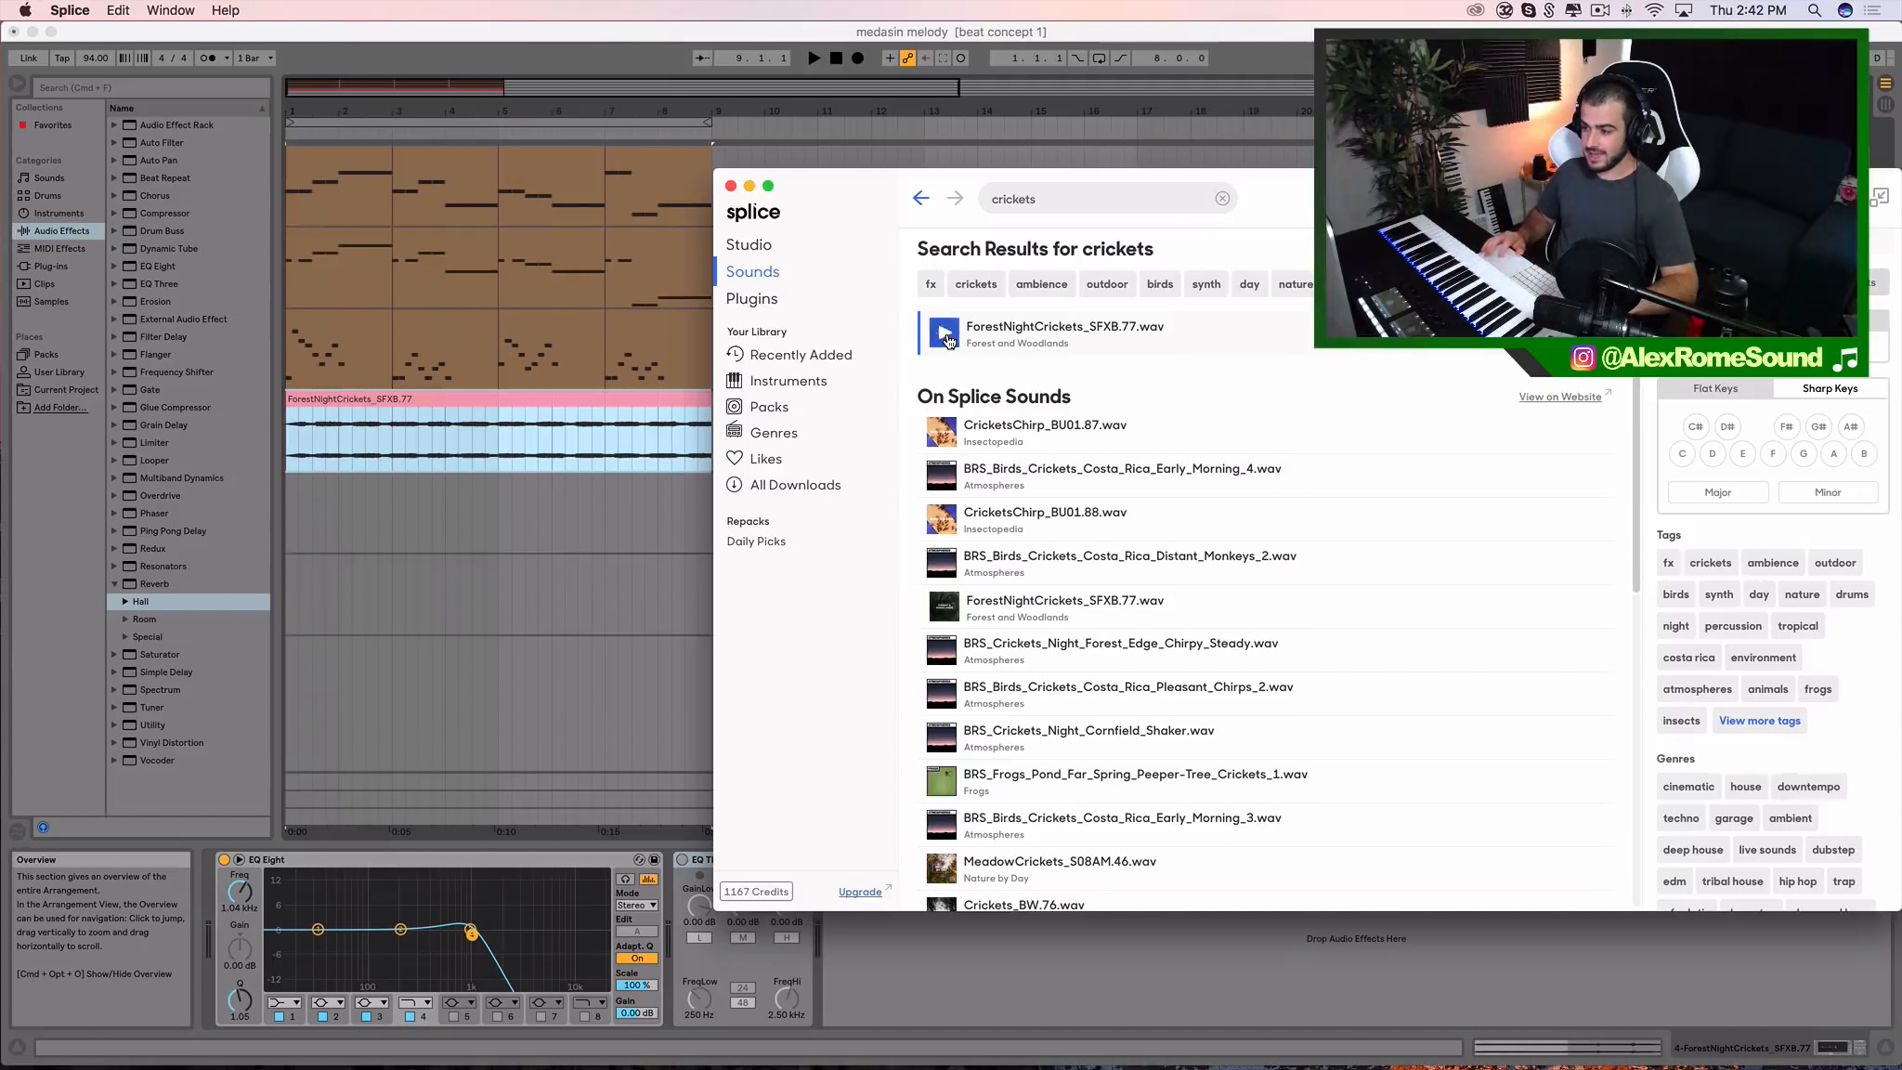
{"action": "left_click", "coordinate": [731, 186]}
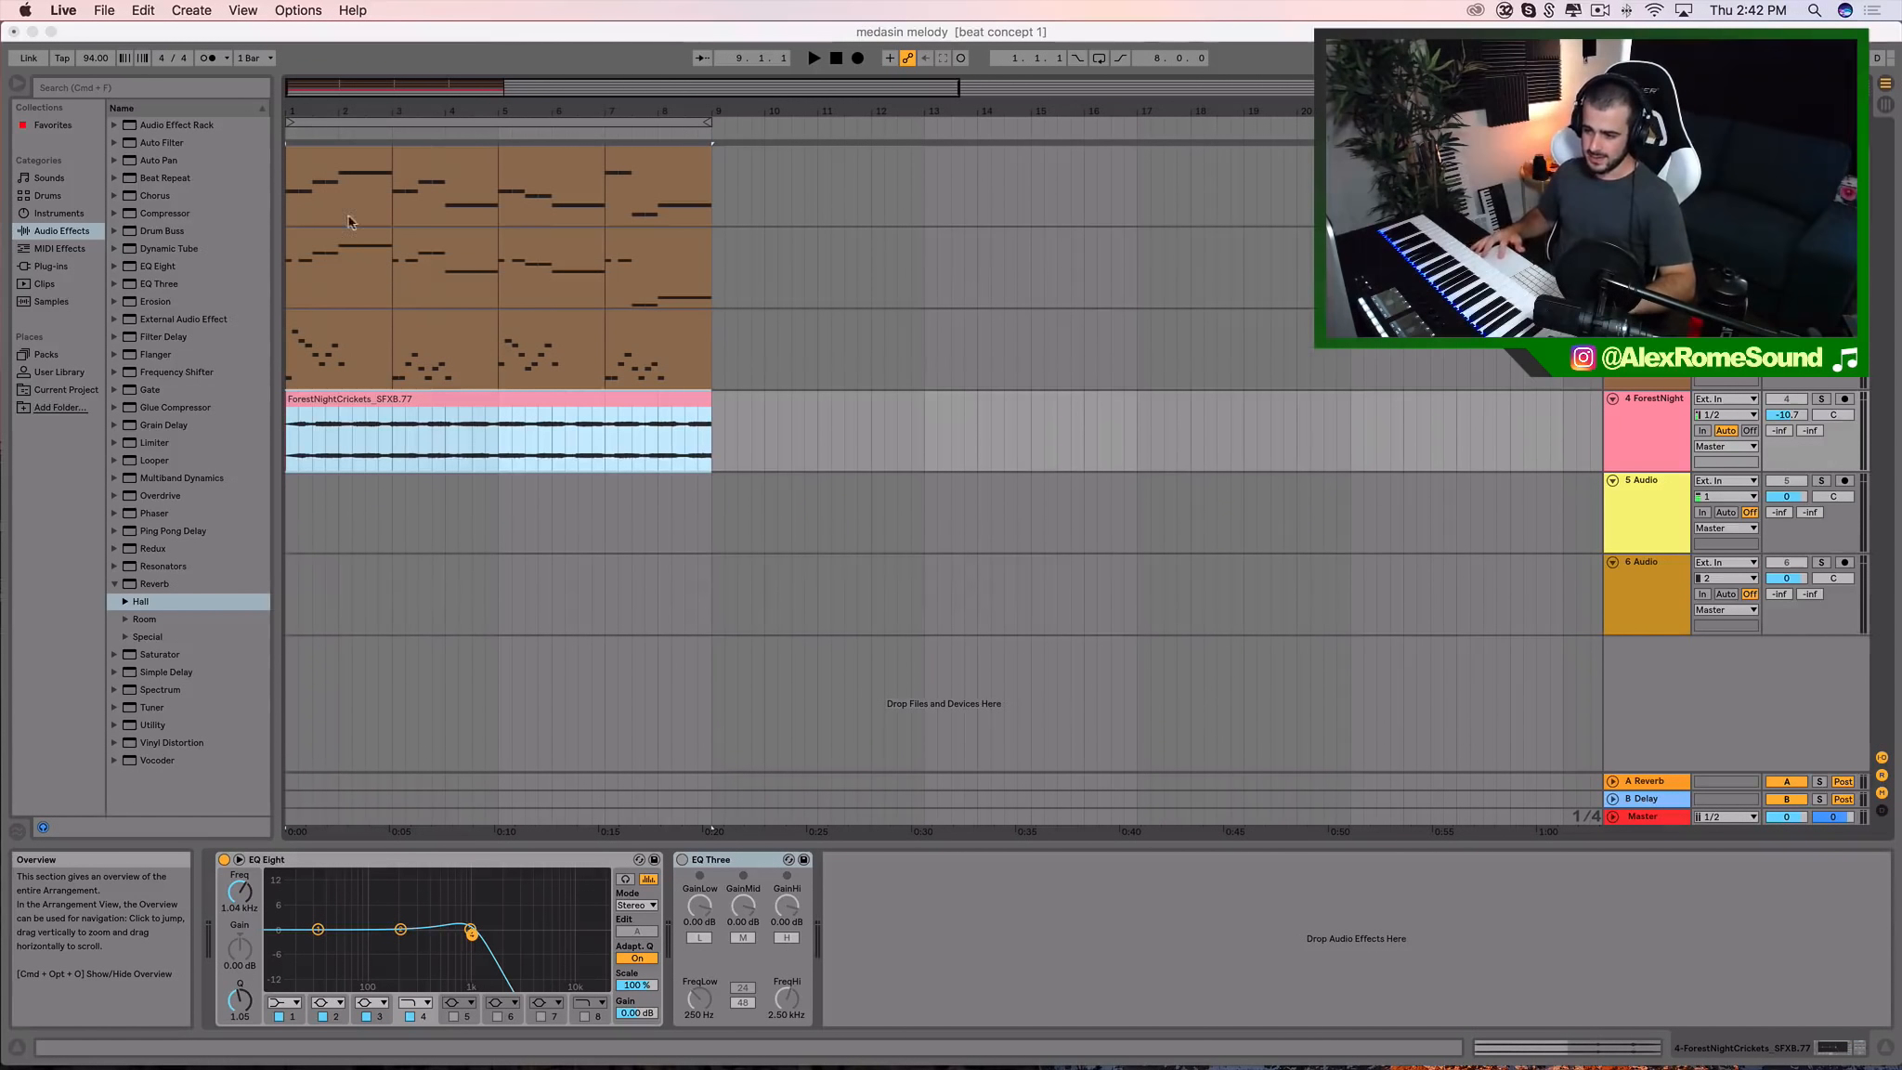
Play the eight-bar arrangement from the start with all tracks and stop playback near its end
{"action": "left_click", "coordinate": [332, 321]}
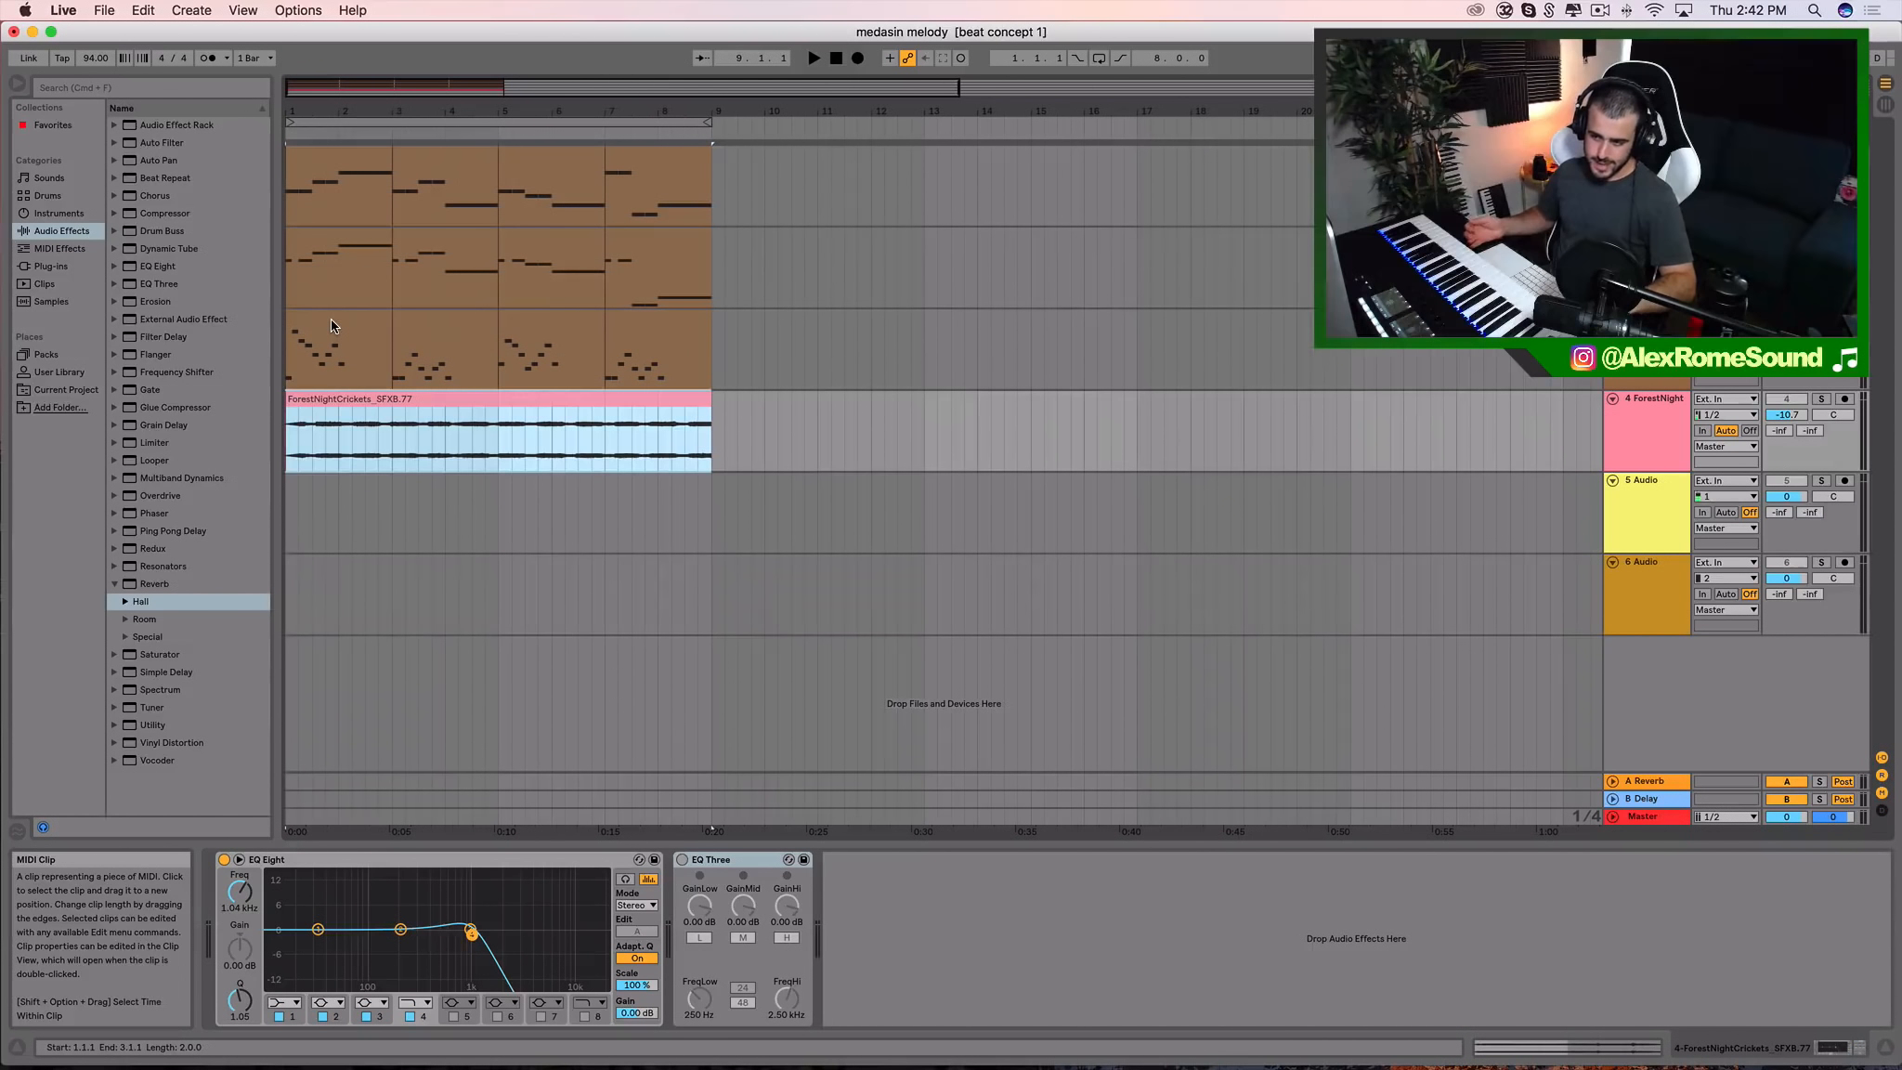
{"action": "key", "text": "space"}
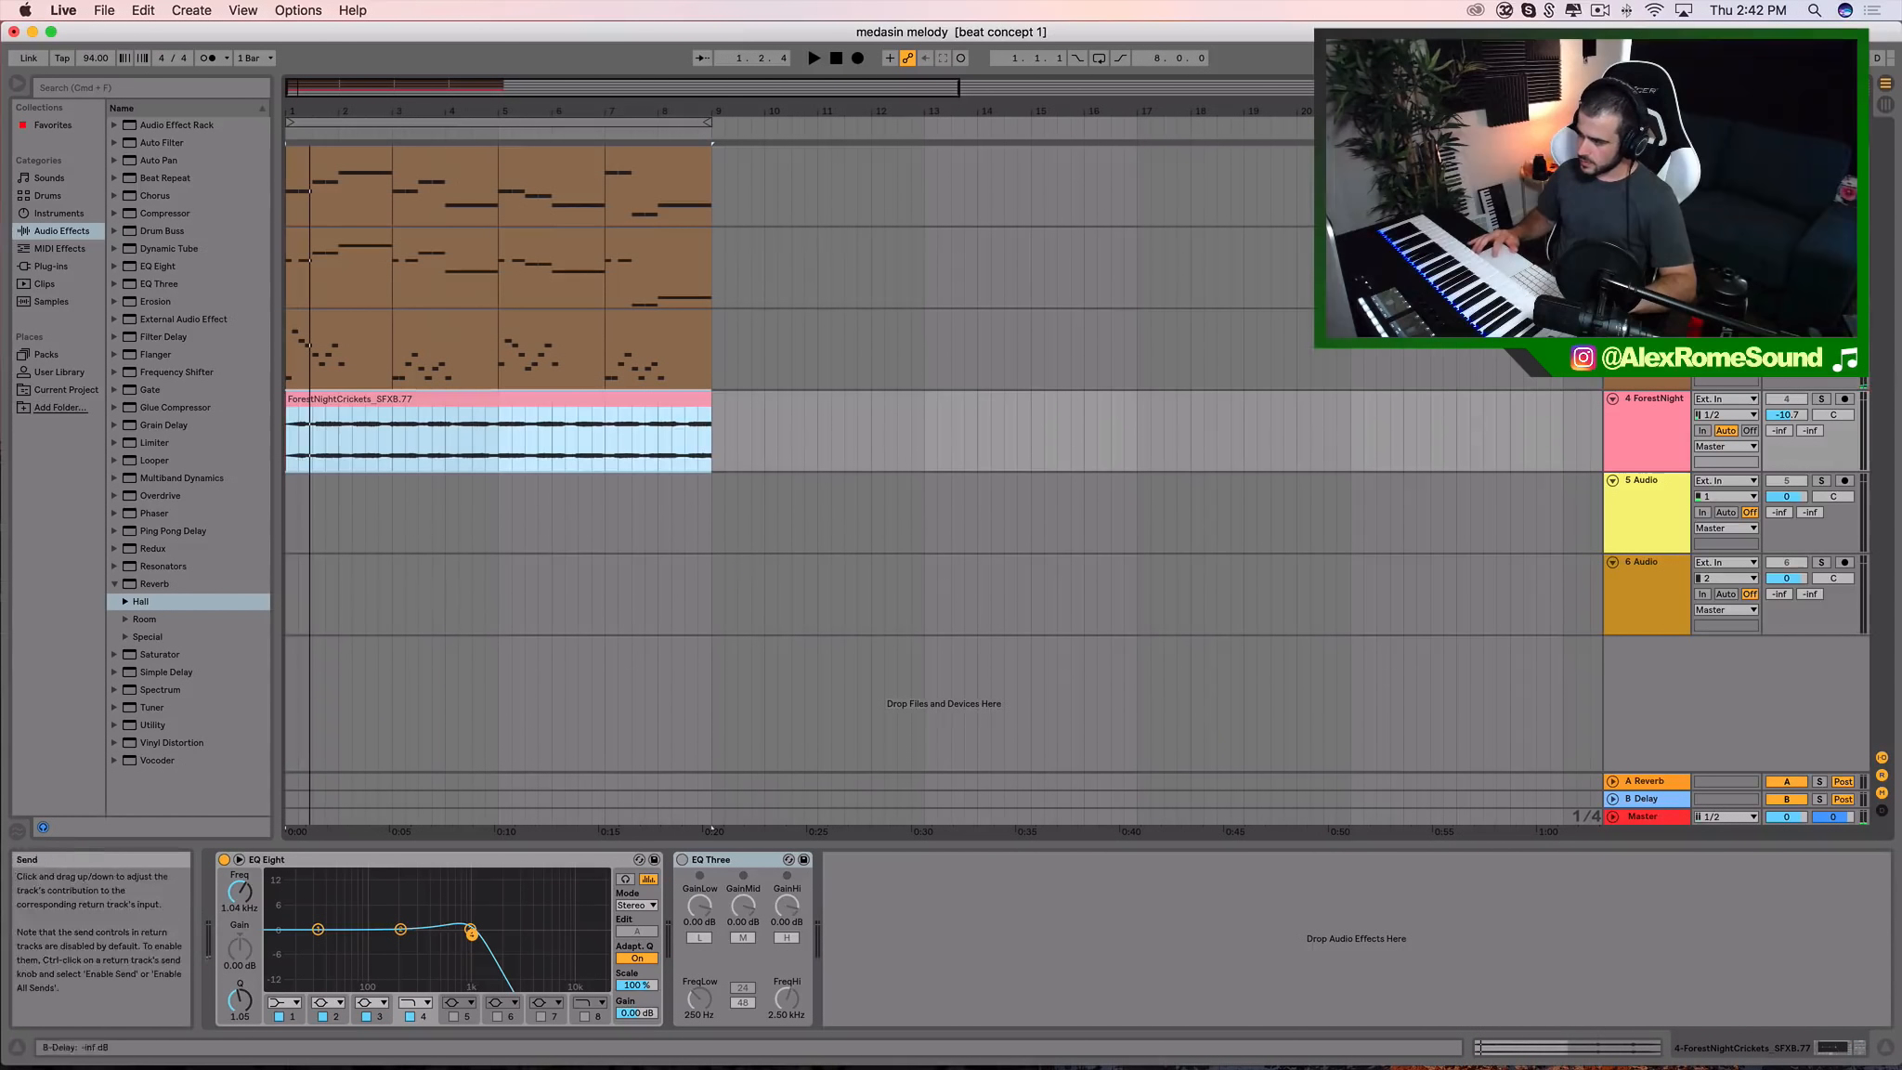
{"action": "key", "text": "space"}
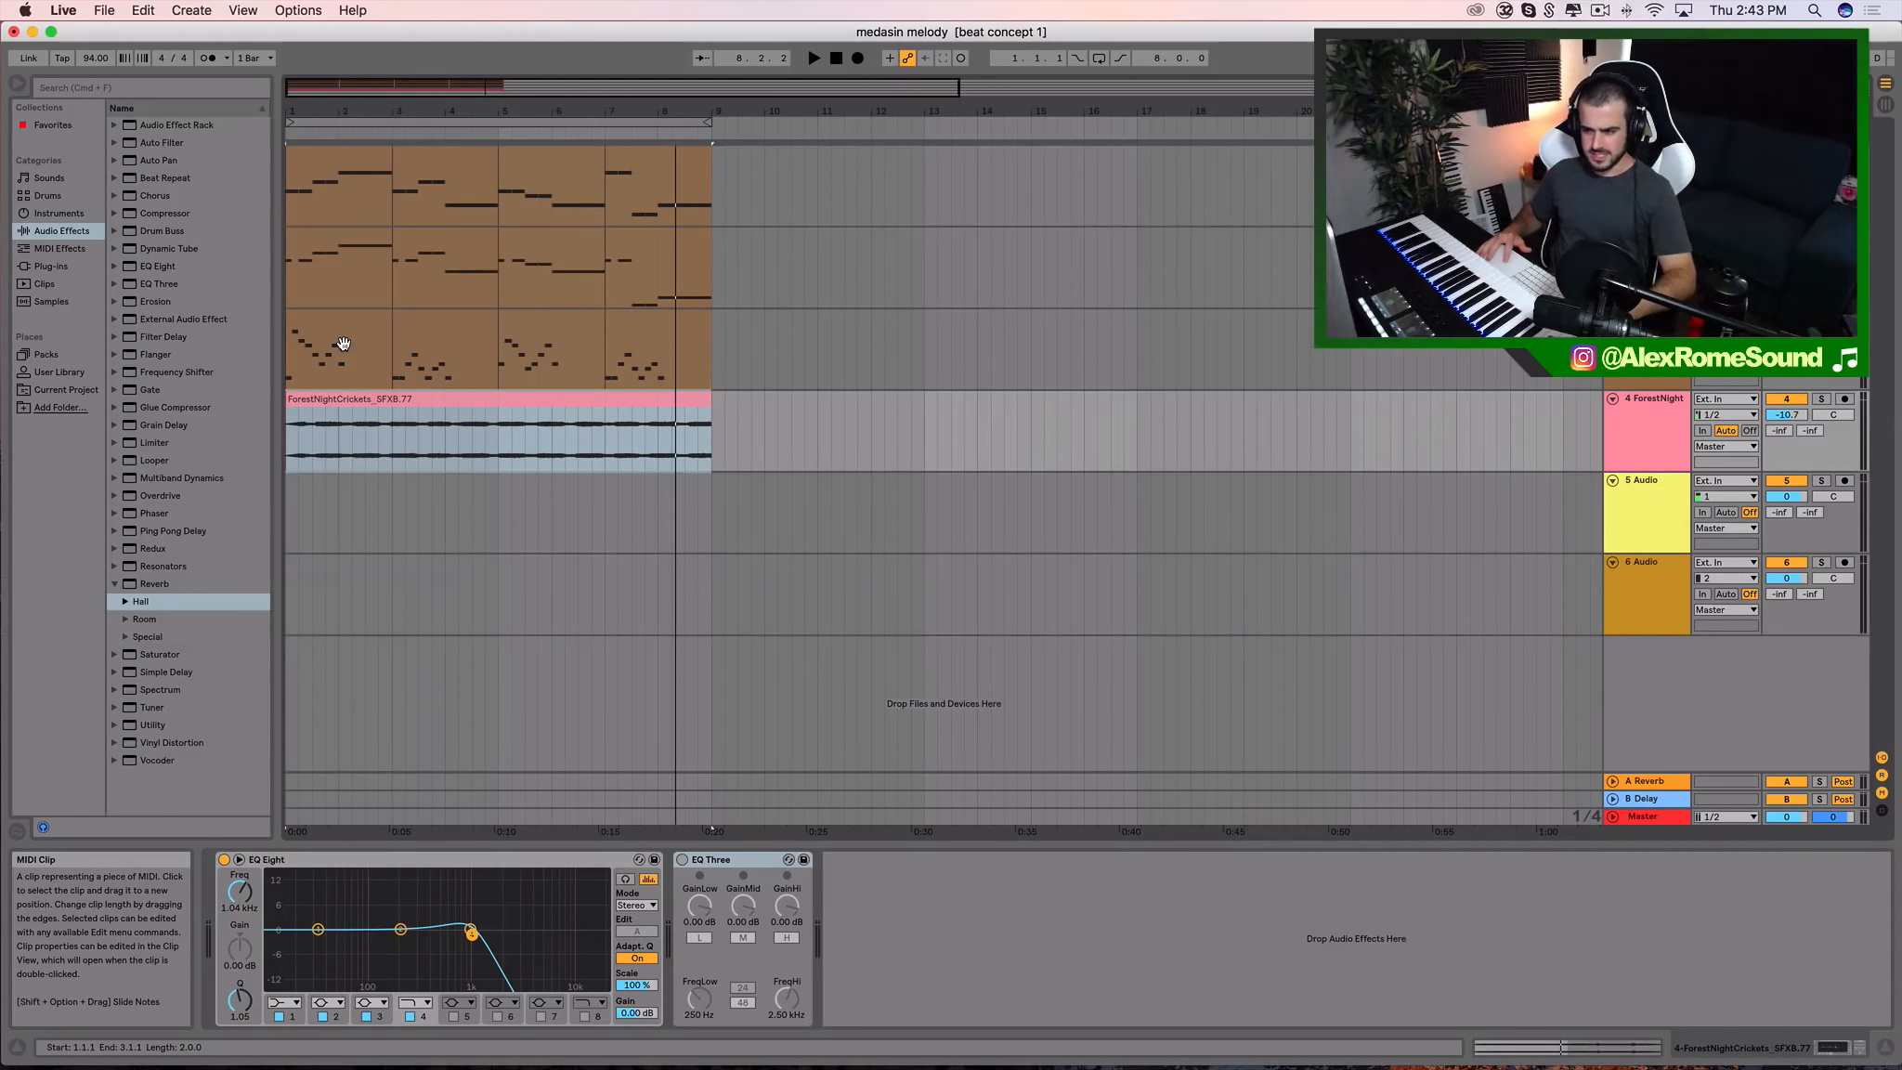
Point out the first clip on each of the three MIDI tracks and the bass track's remaining clips
{"action": "left_click", "coordinate": [347, 170]}
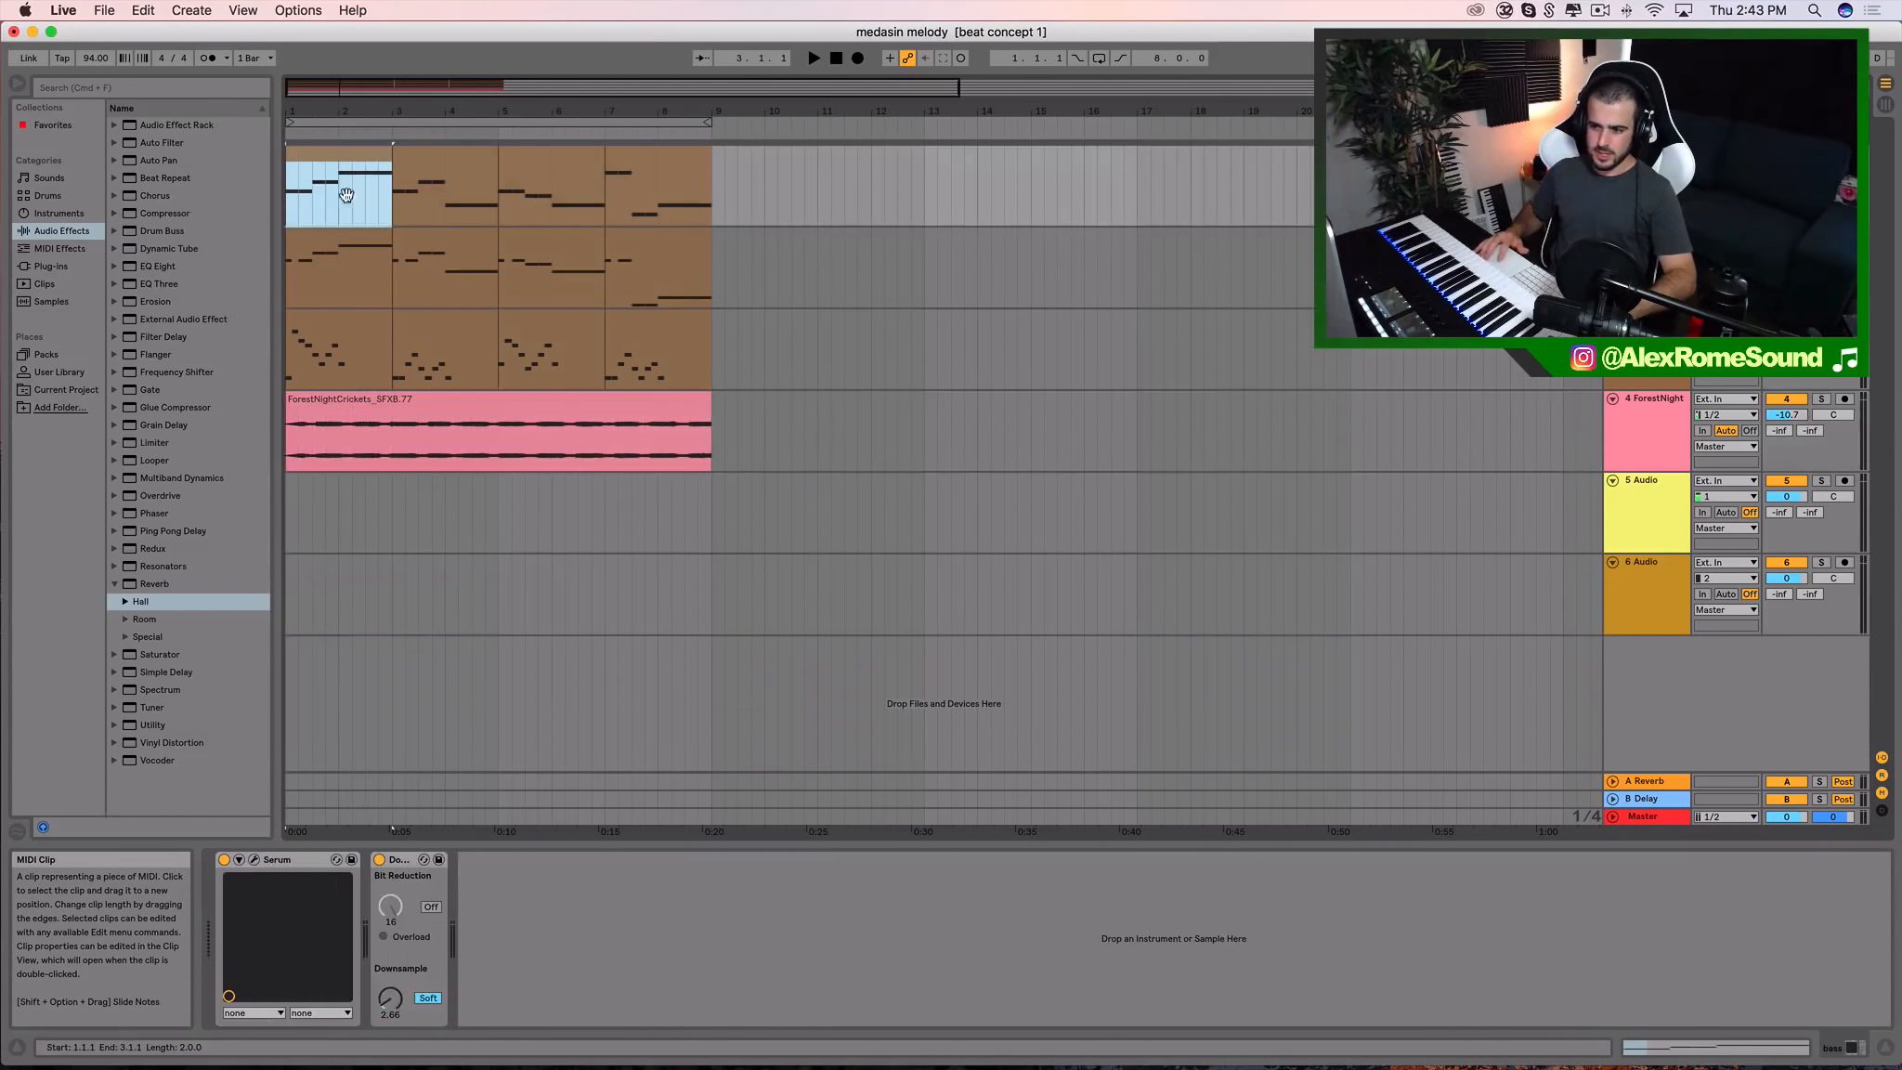
{"action": "left_click", "coordinate": [346, 253]}
{"action": "left_click", "coordinate": [345, 342]}
{"action": "left_click", "coordinate": [466, 166]}
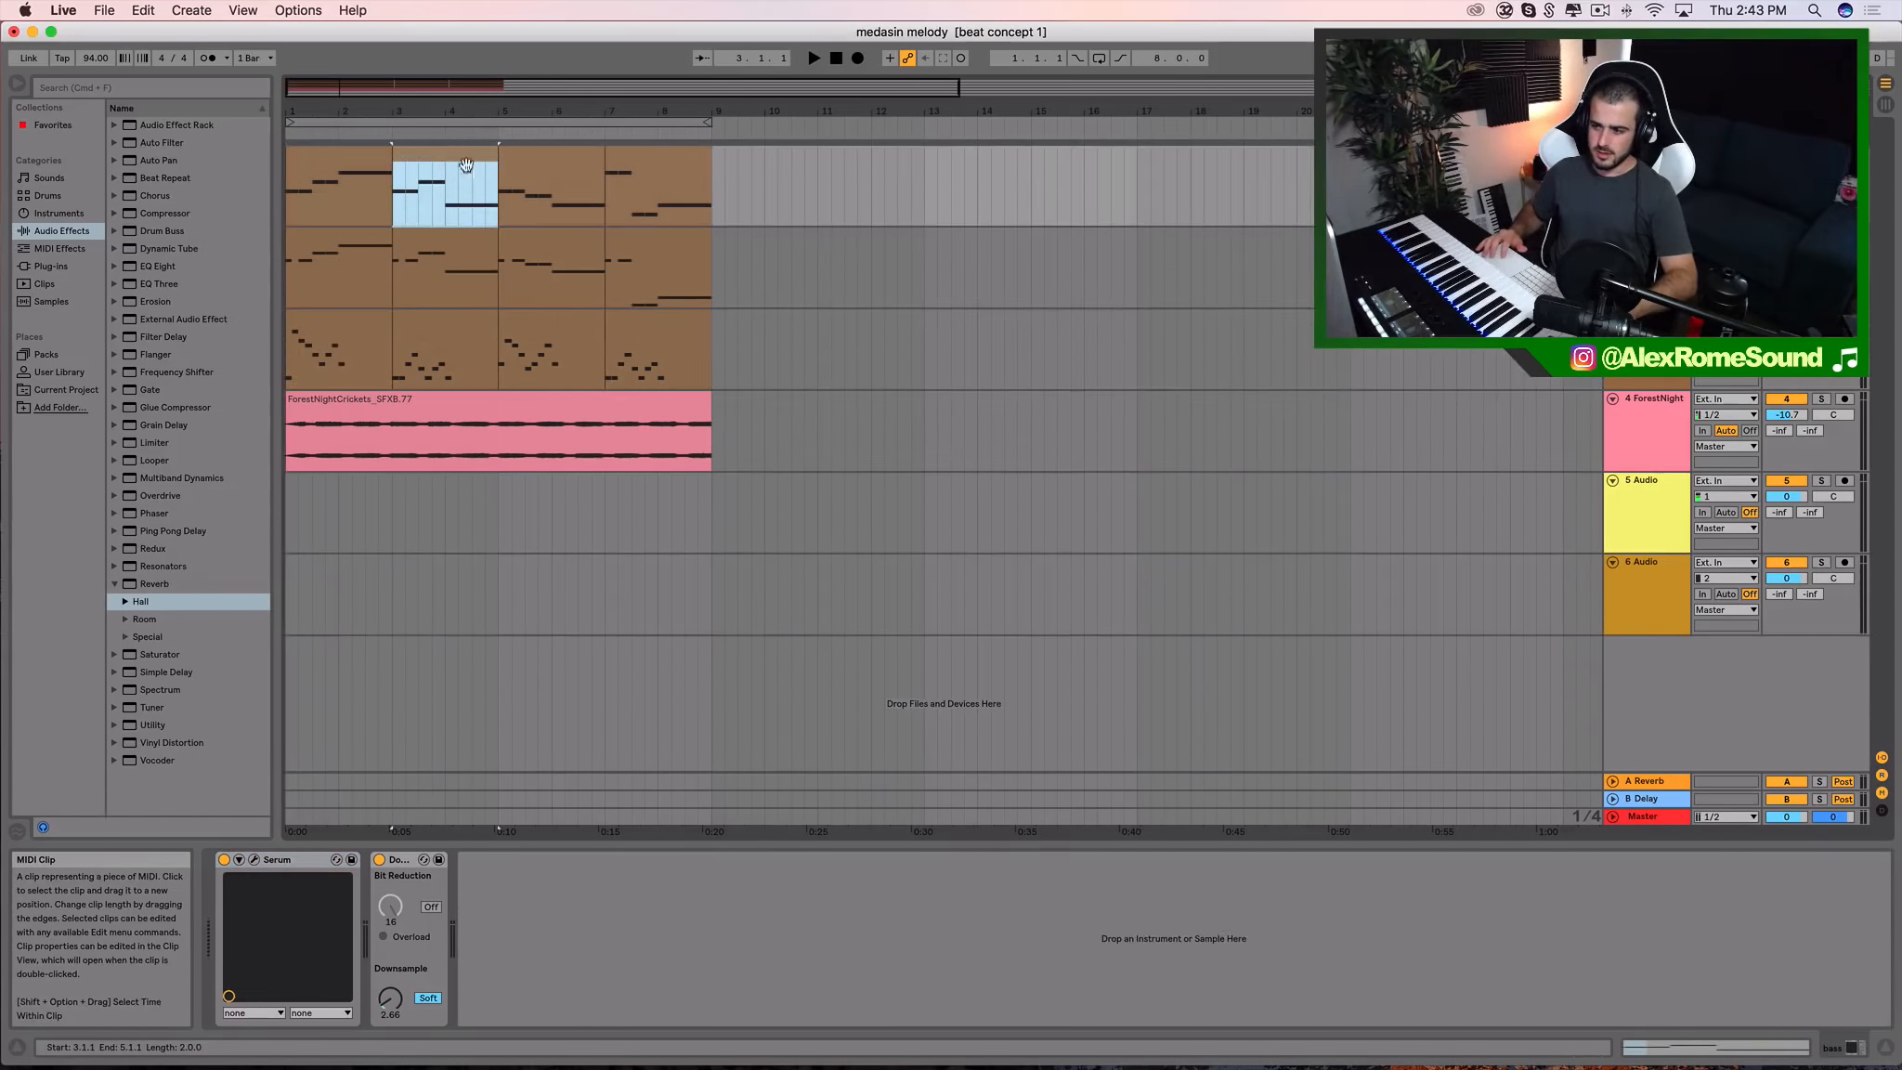
{"action": "left_click", "coordinate": [531, 167]}
{"action": "left_click", "coordinate": [653, 165]}
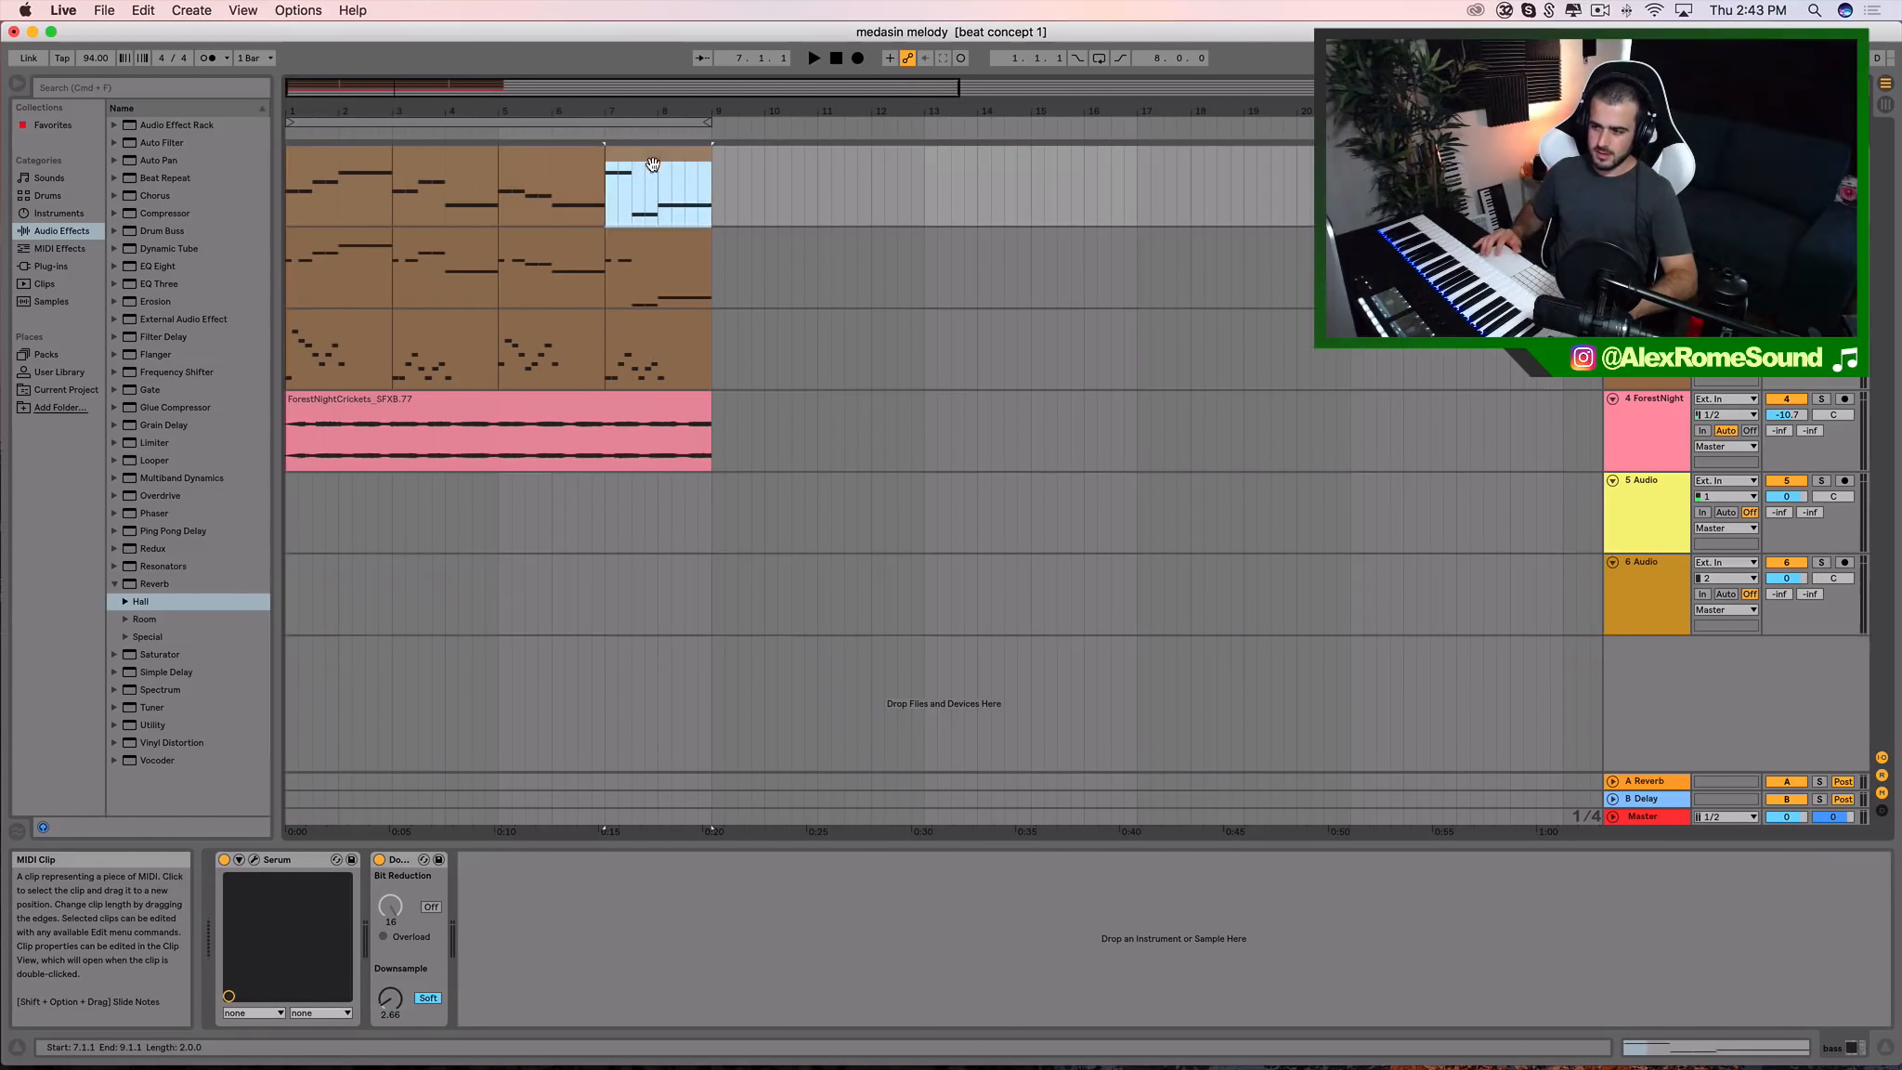
Go through the lead track's four clips one by one to compare their note patterns
{"action": "left_click", "coordinate": [543, 325]}
{"action": "left_click", "coordinate": [636, 316]}
{"action": "left_click", "coordinate": [409, 324]}
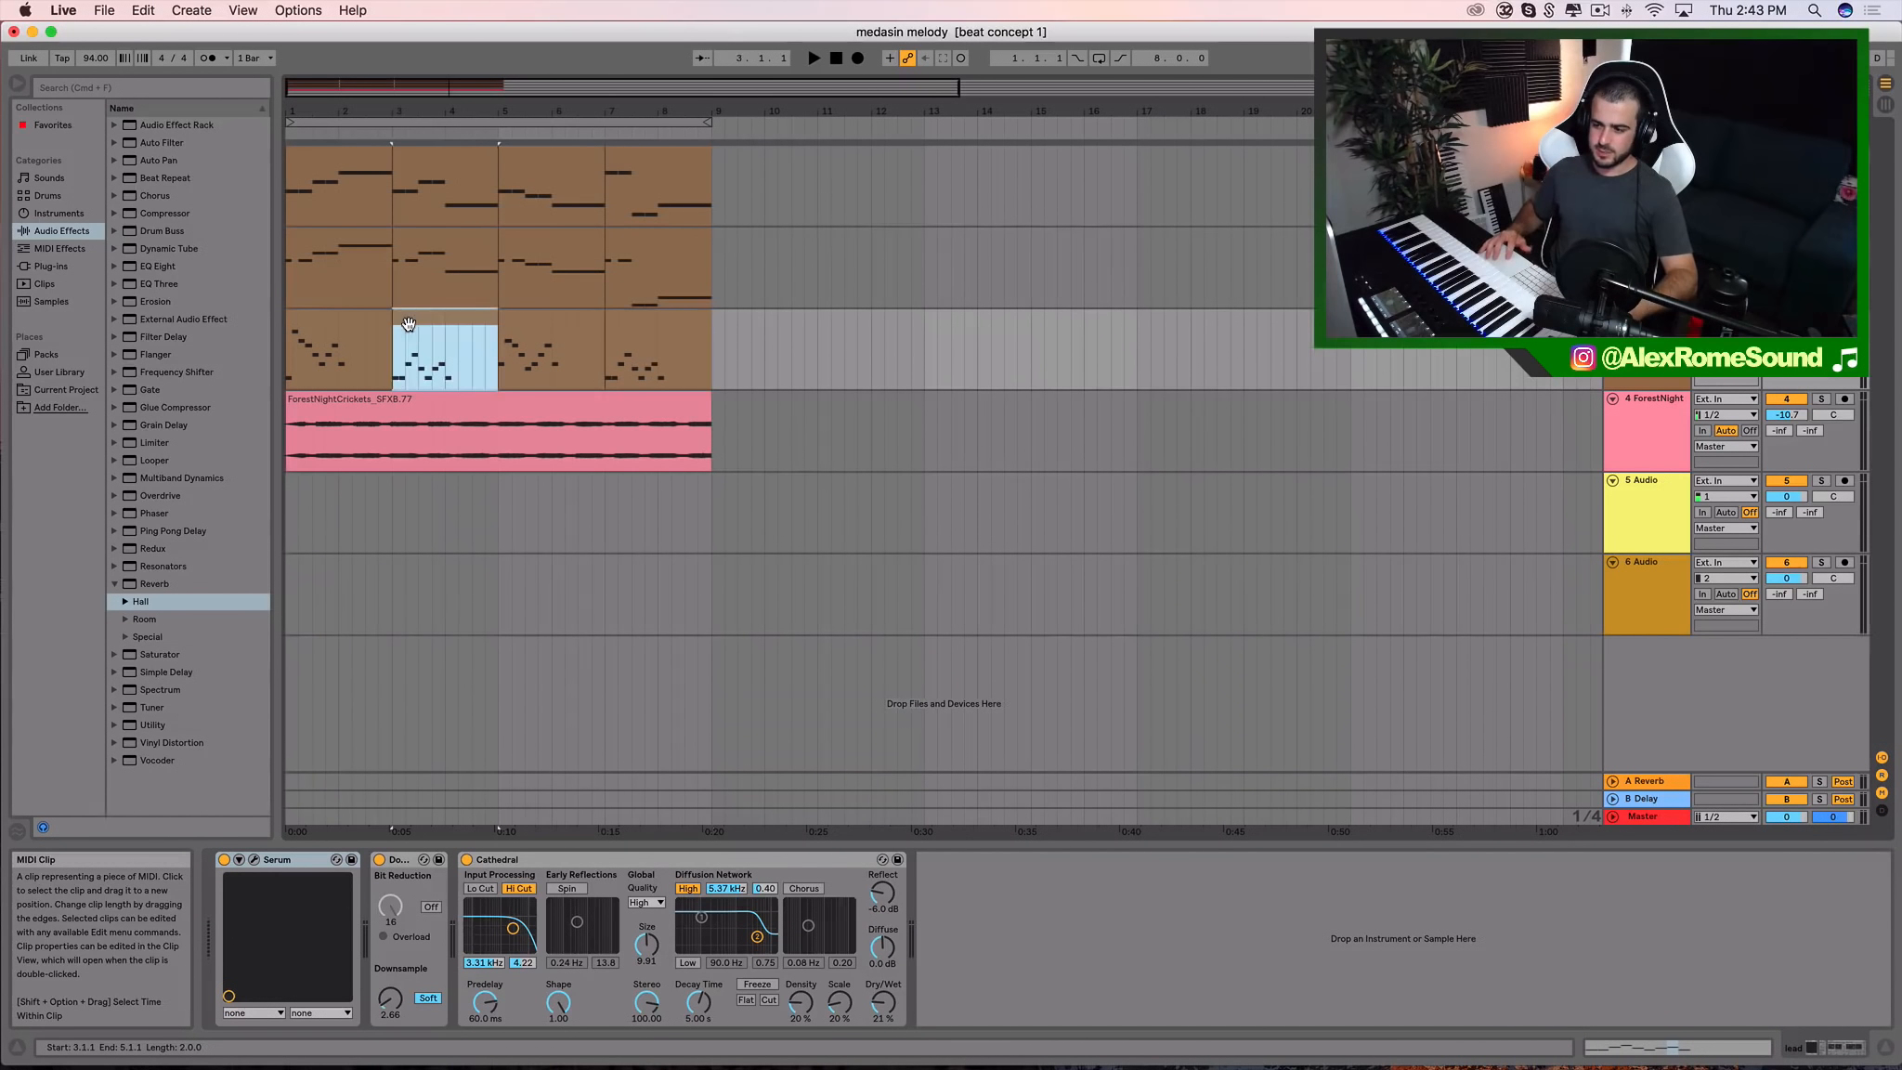
{"action": "left_click", "coordinate": [332, 328]}
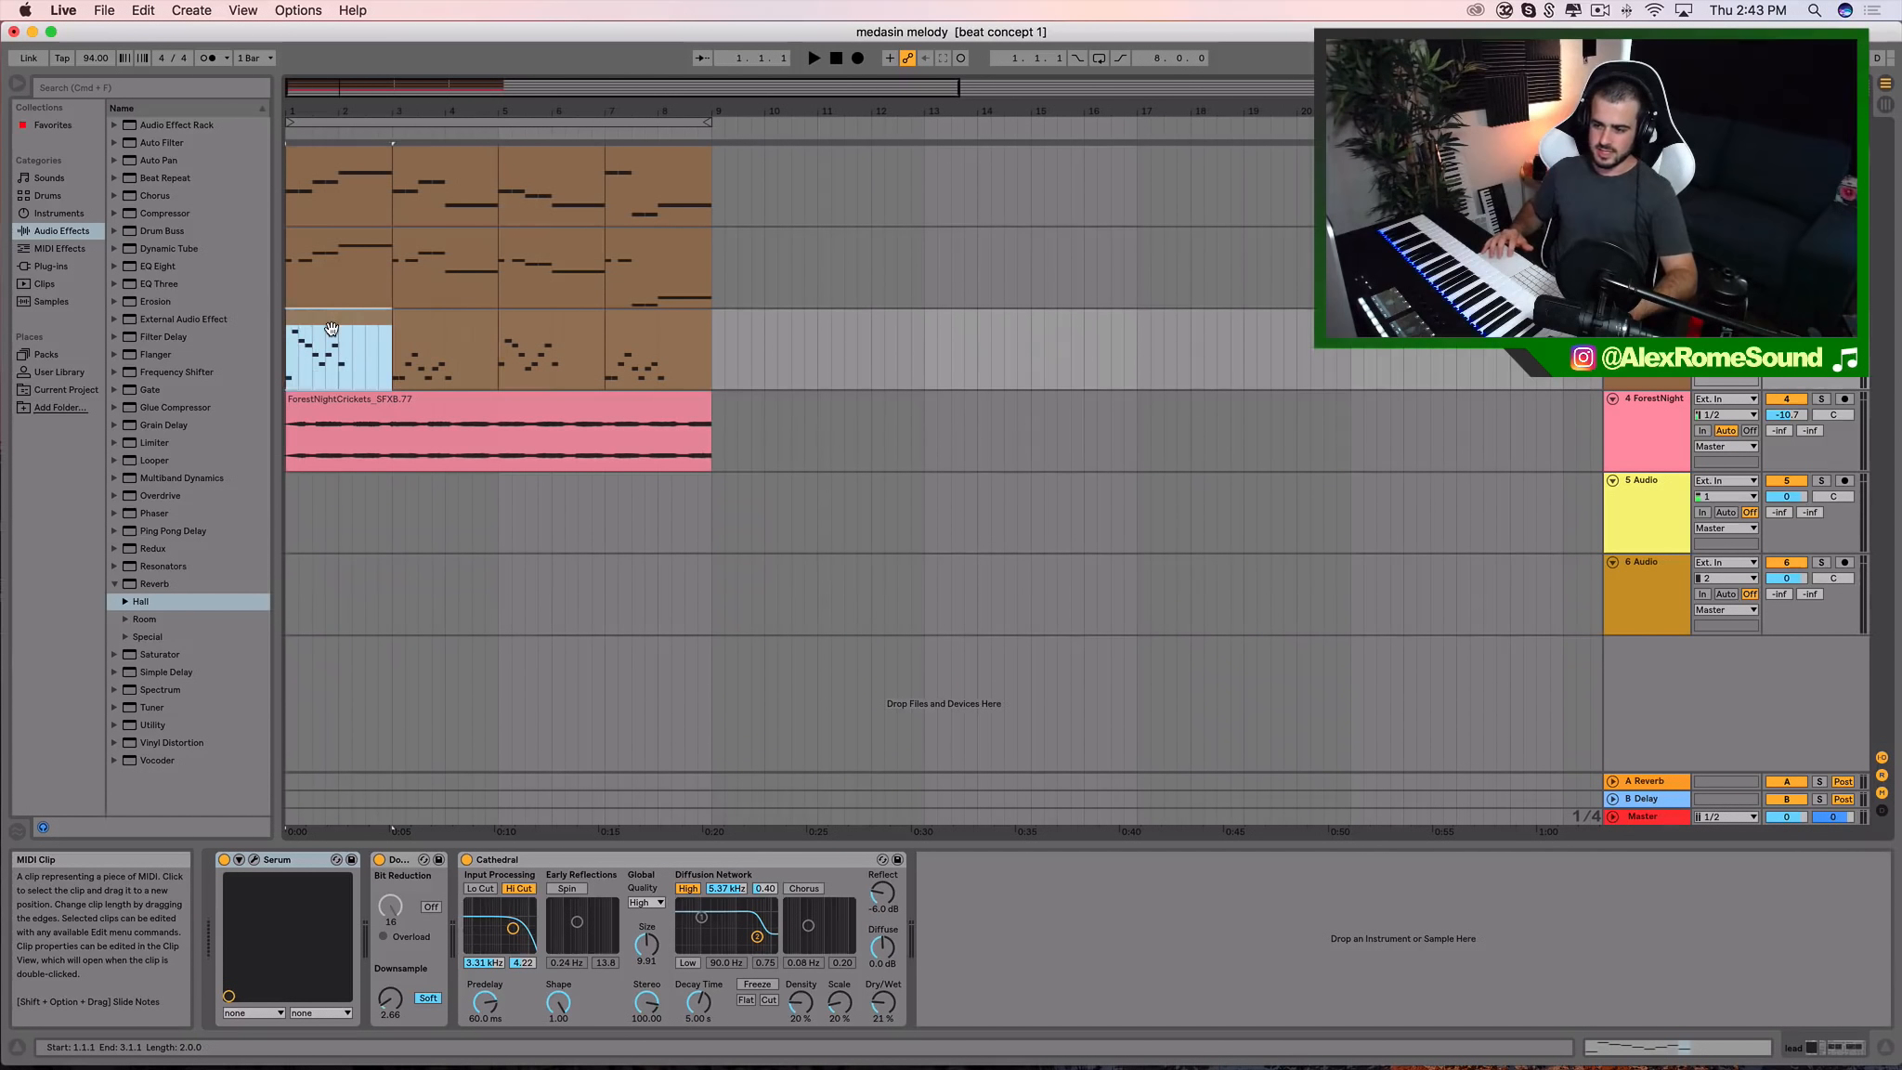
{"action": "left_click", "coordinate": [460, 320]}
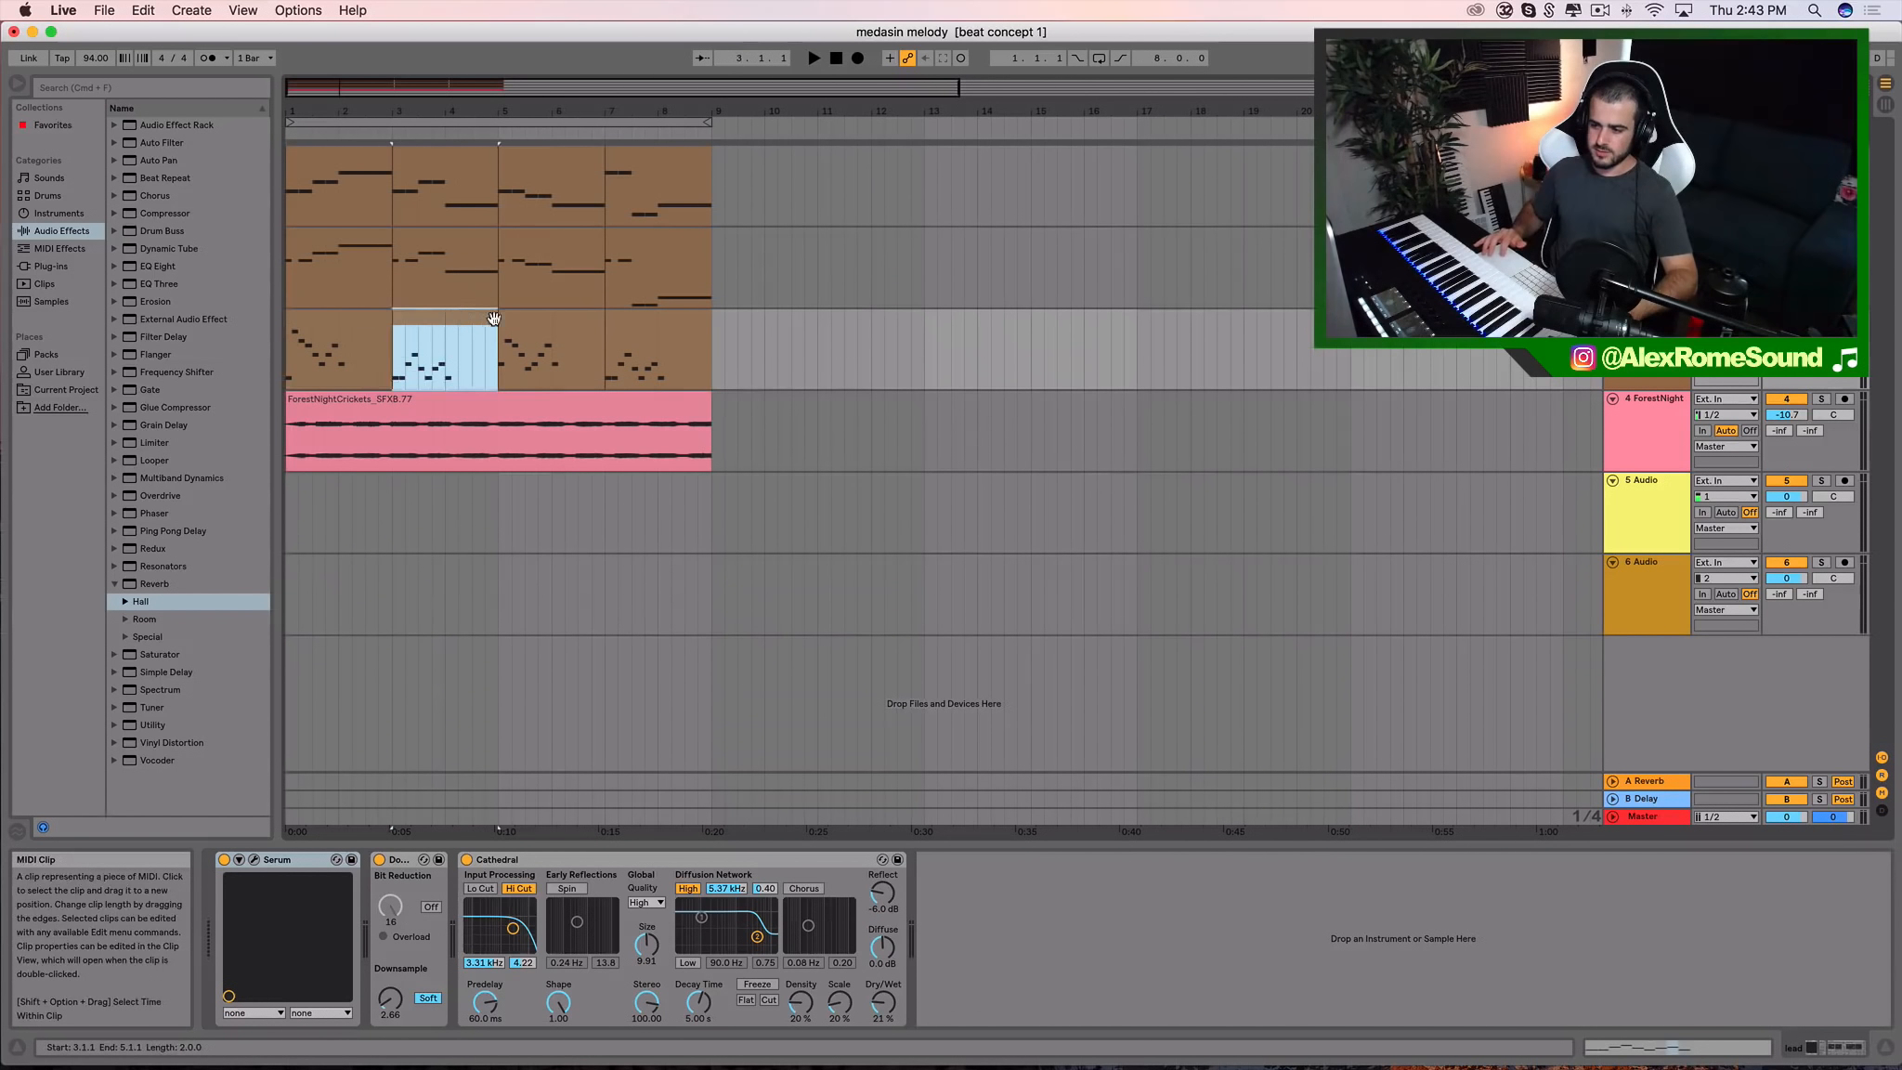
{"action": "left_click", "coordinate": [544, 320]}
{"action": "left_click", "coordinate": [643, 325]}
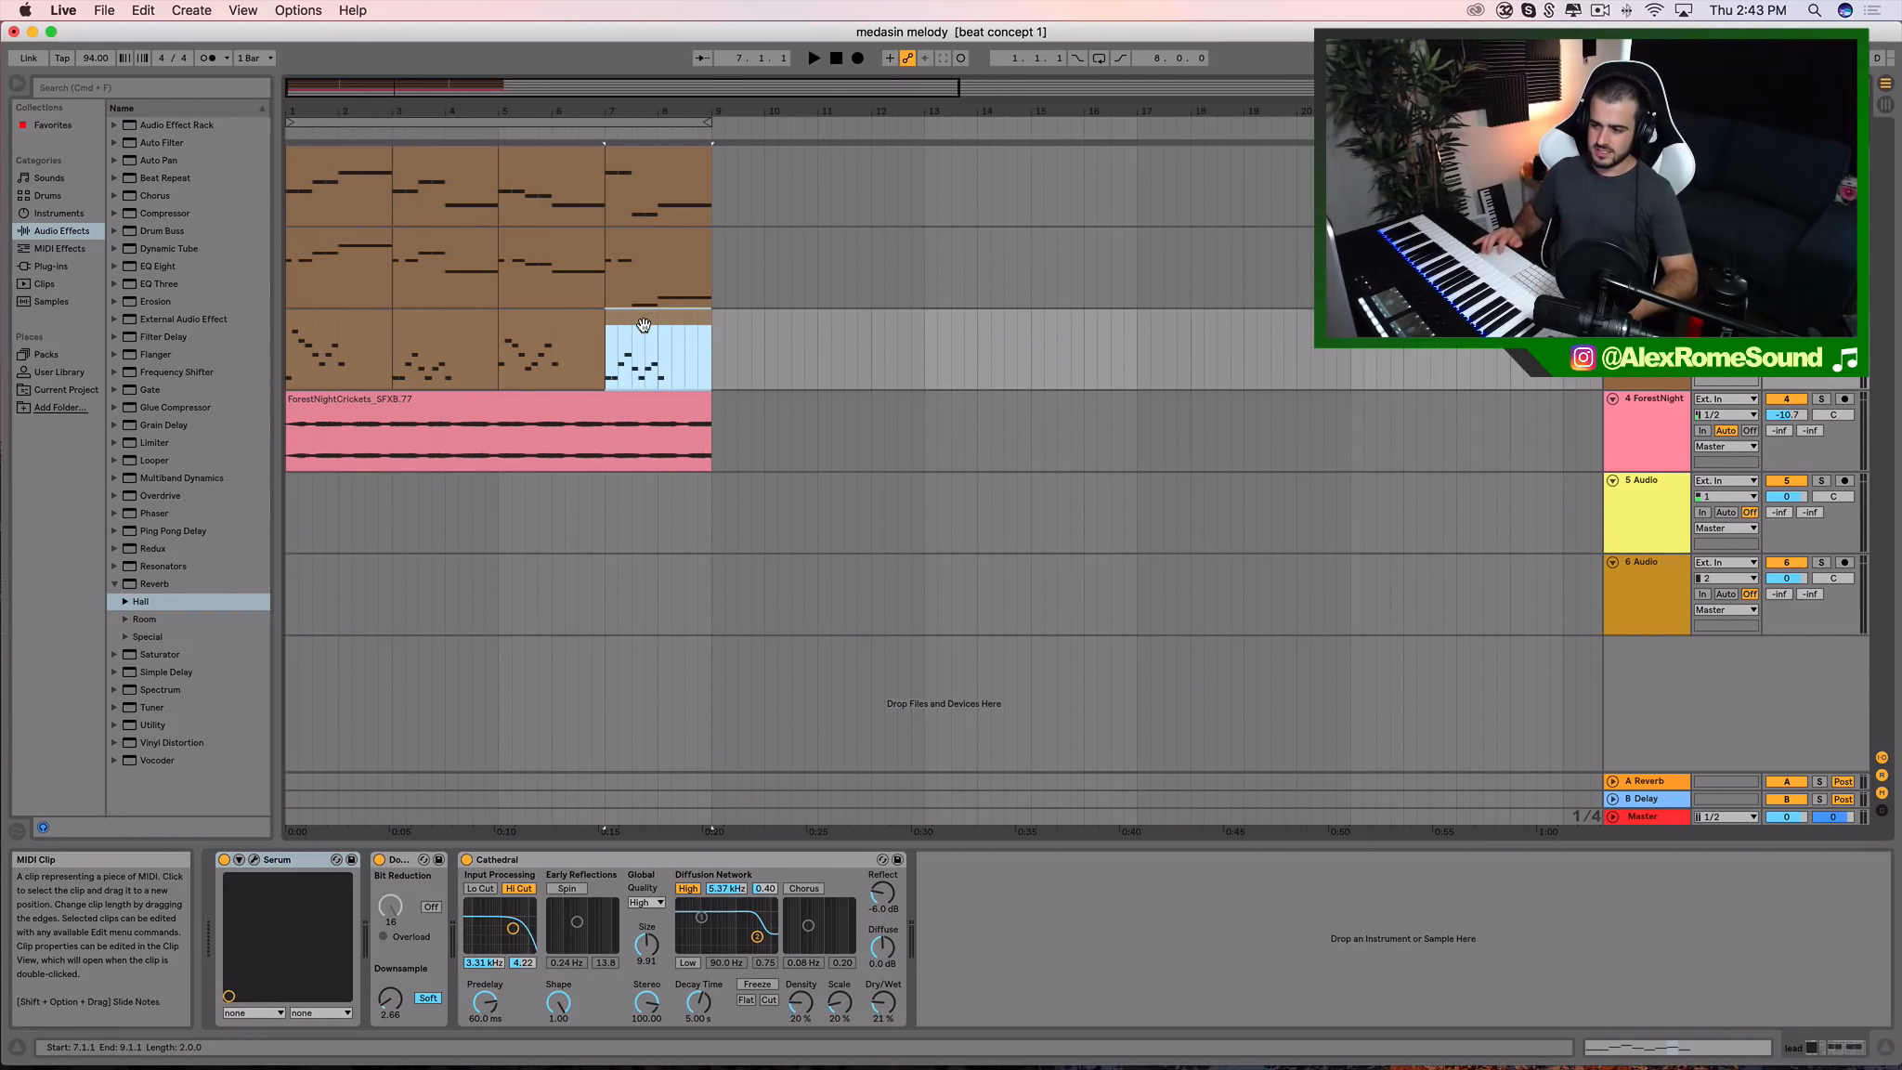
Select the lead track's four two-bar clips again in order, from bar 1 through bar 7, to review how the melody varies
{"action": "left_click", "coordinate": [360, 344]}
{"action": "left_click", "coordinate": [448, 327]}
{"action": "left_click", "coordinate": [548, 321]}
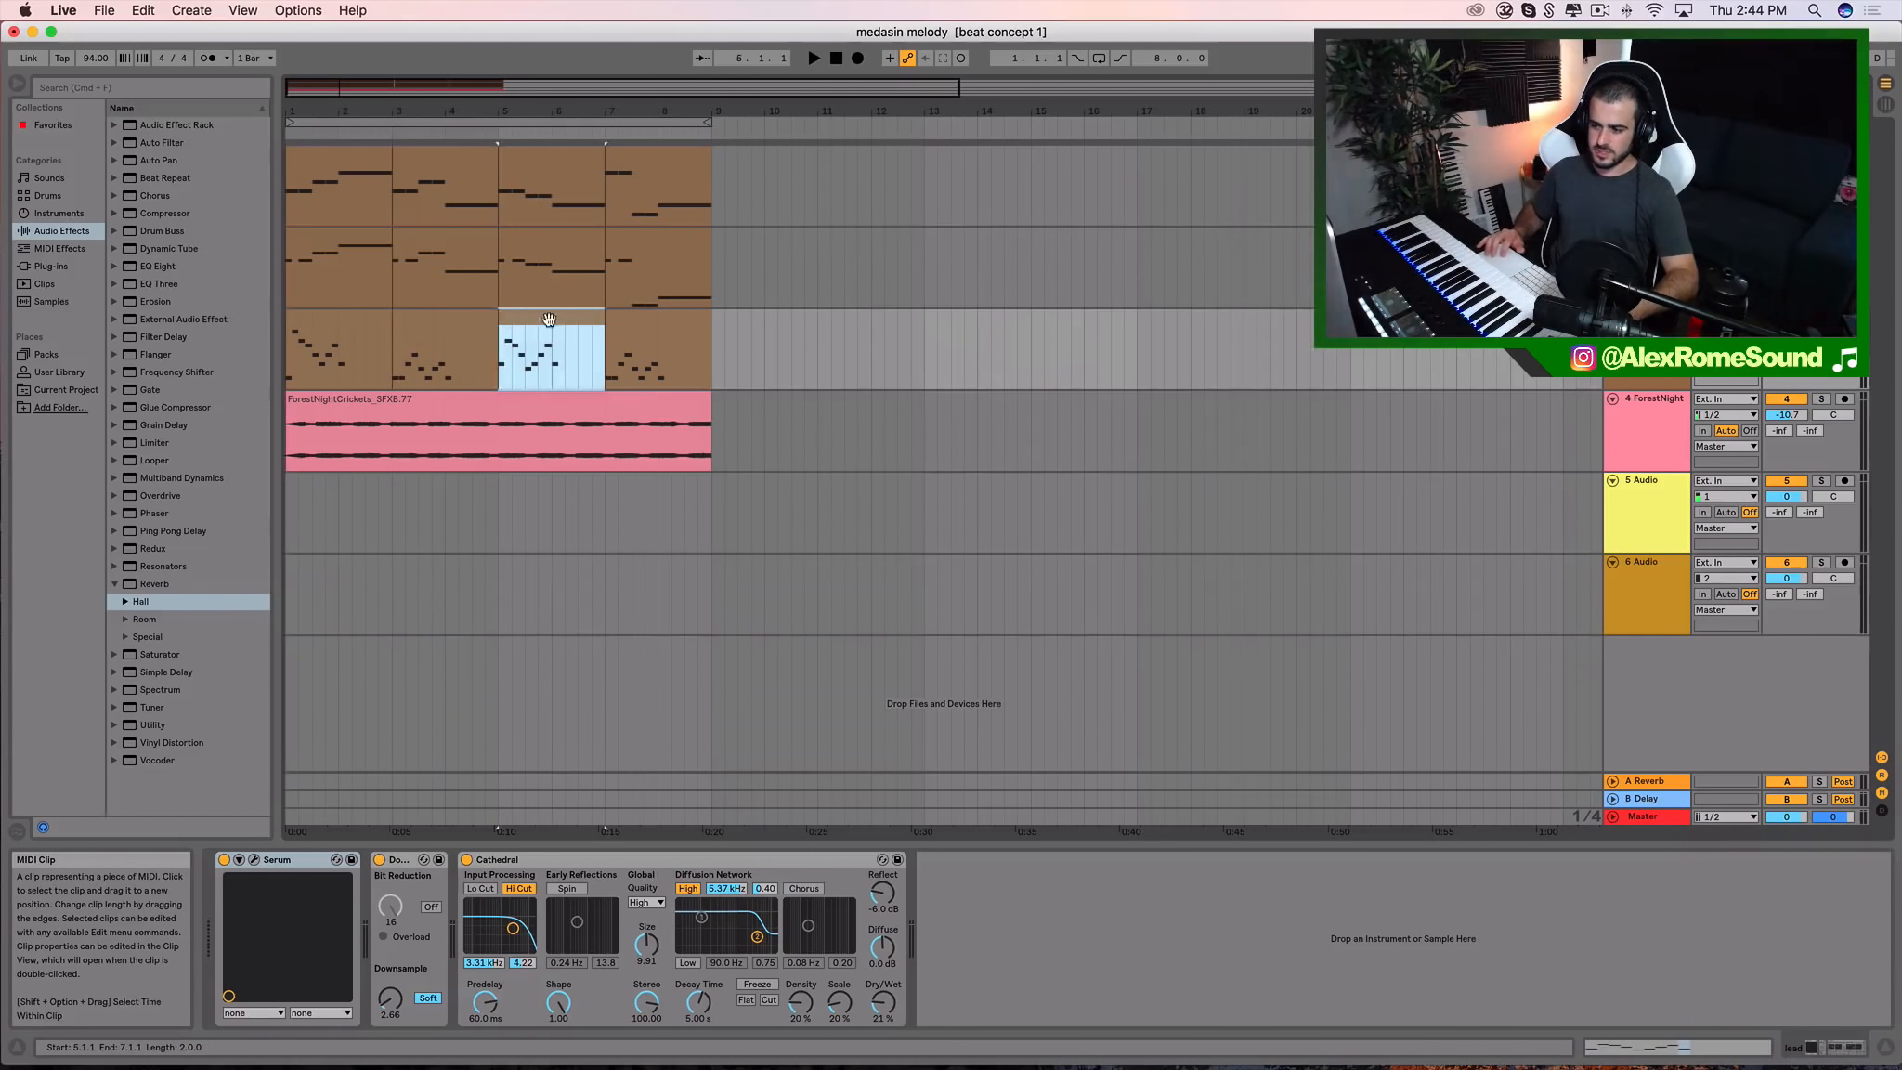
{"action": "left_click", "coordinate": [650, 325]}
Step through the bass track's four clips in order to examine how the bass notes move
{"action": "left_click", "coordinate": [320, 185]}
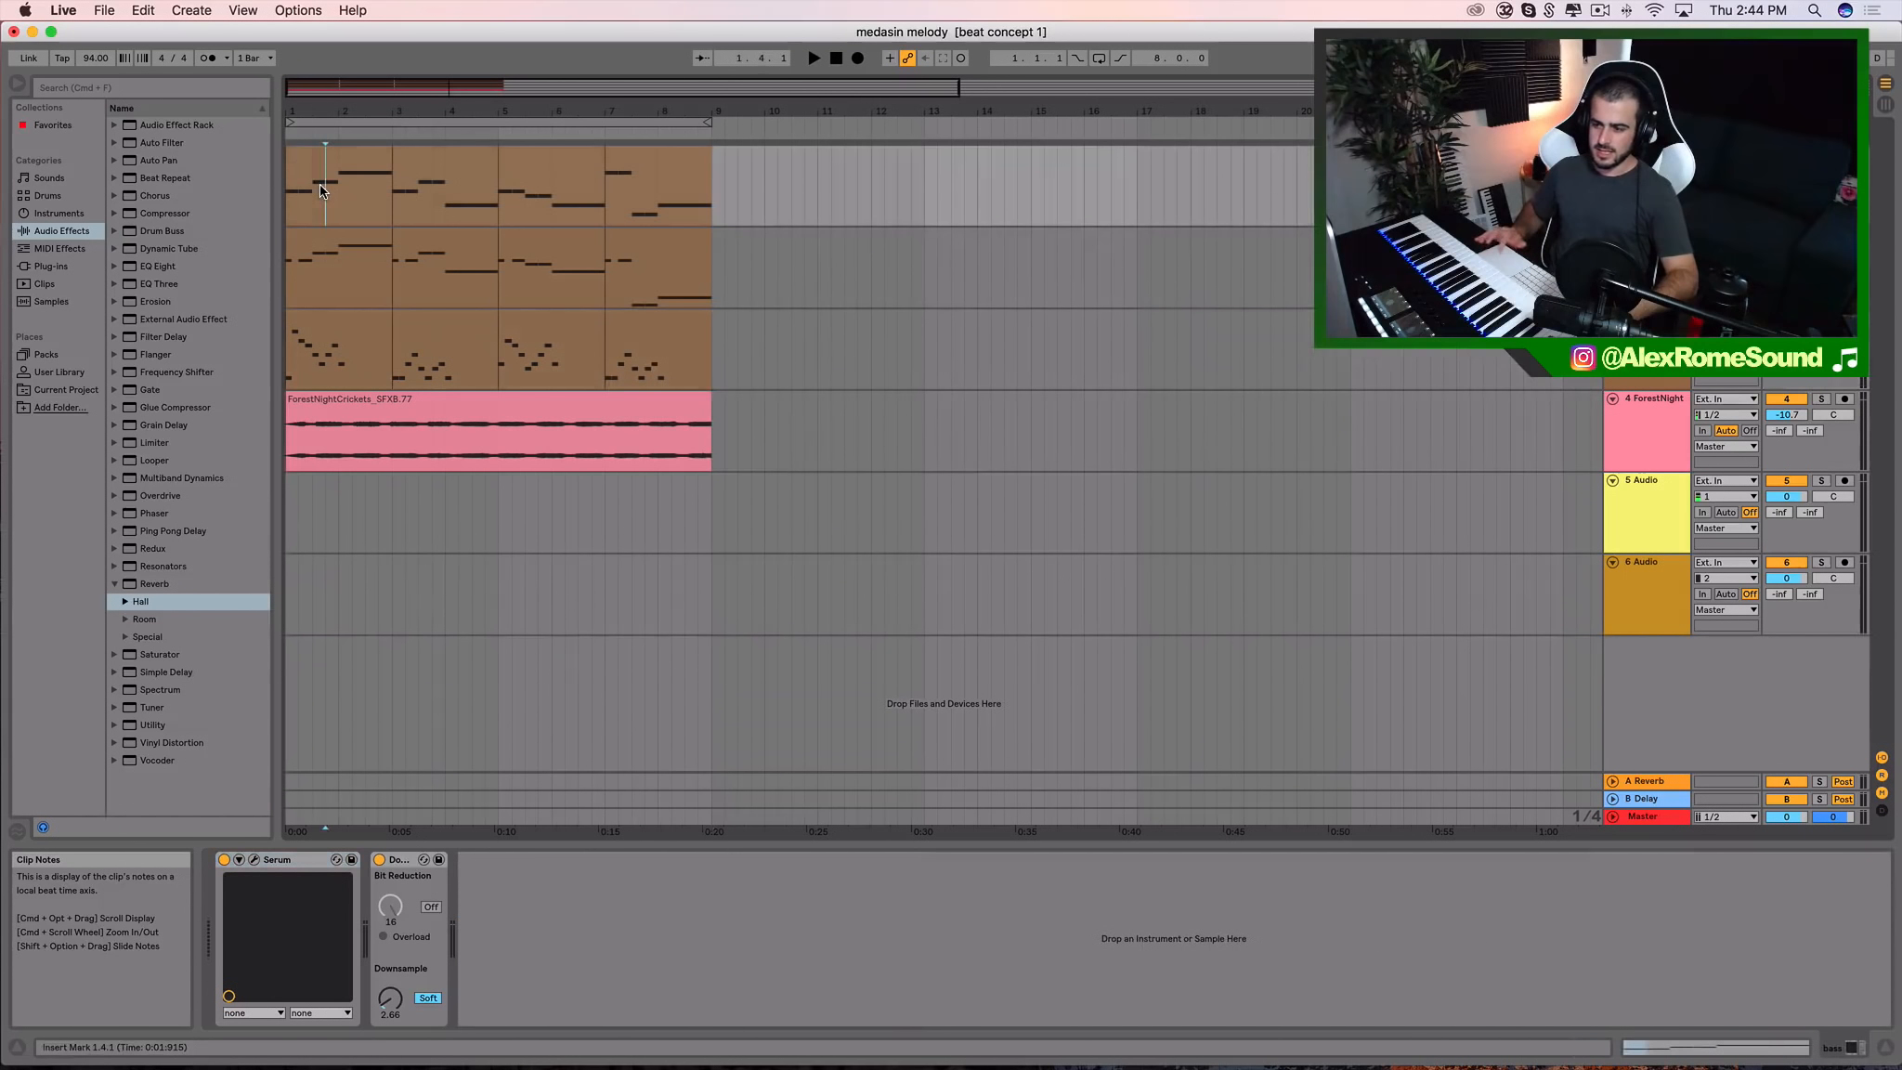
{"action": "left_click", "coordinate": [357, 147]}
{"action": "left_click", "coordinate": [469, 161]}
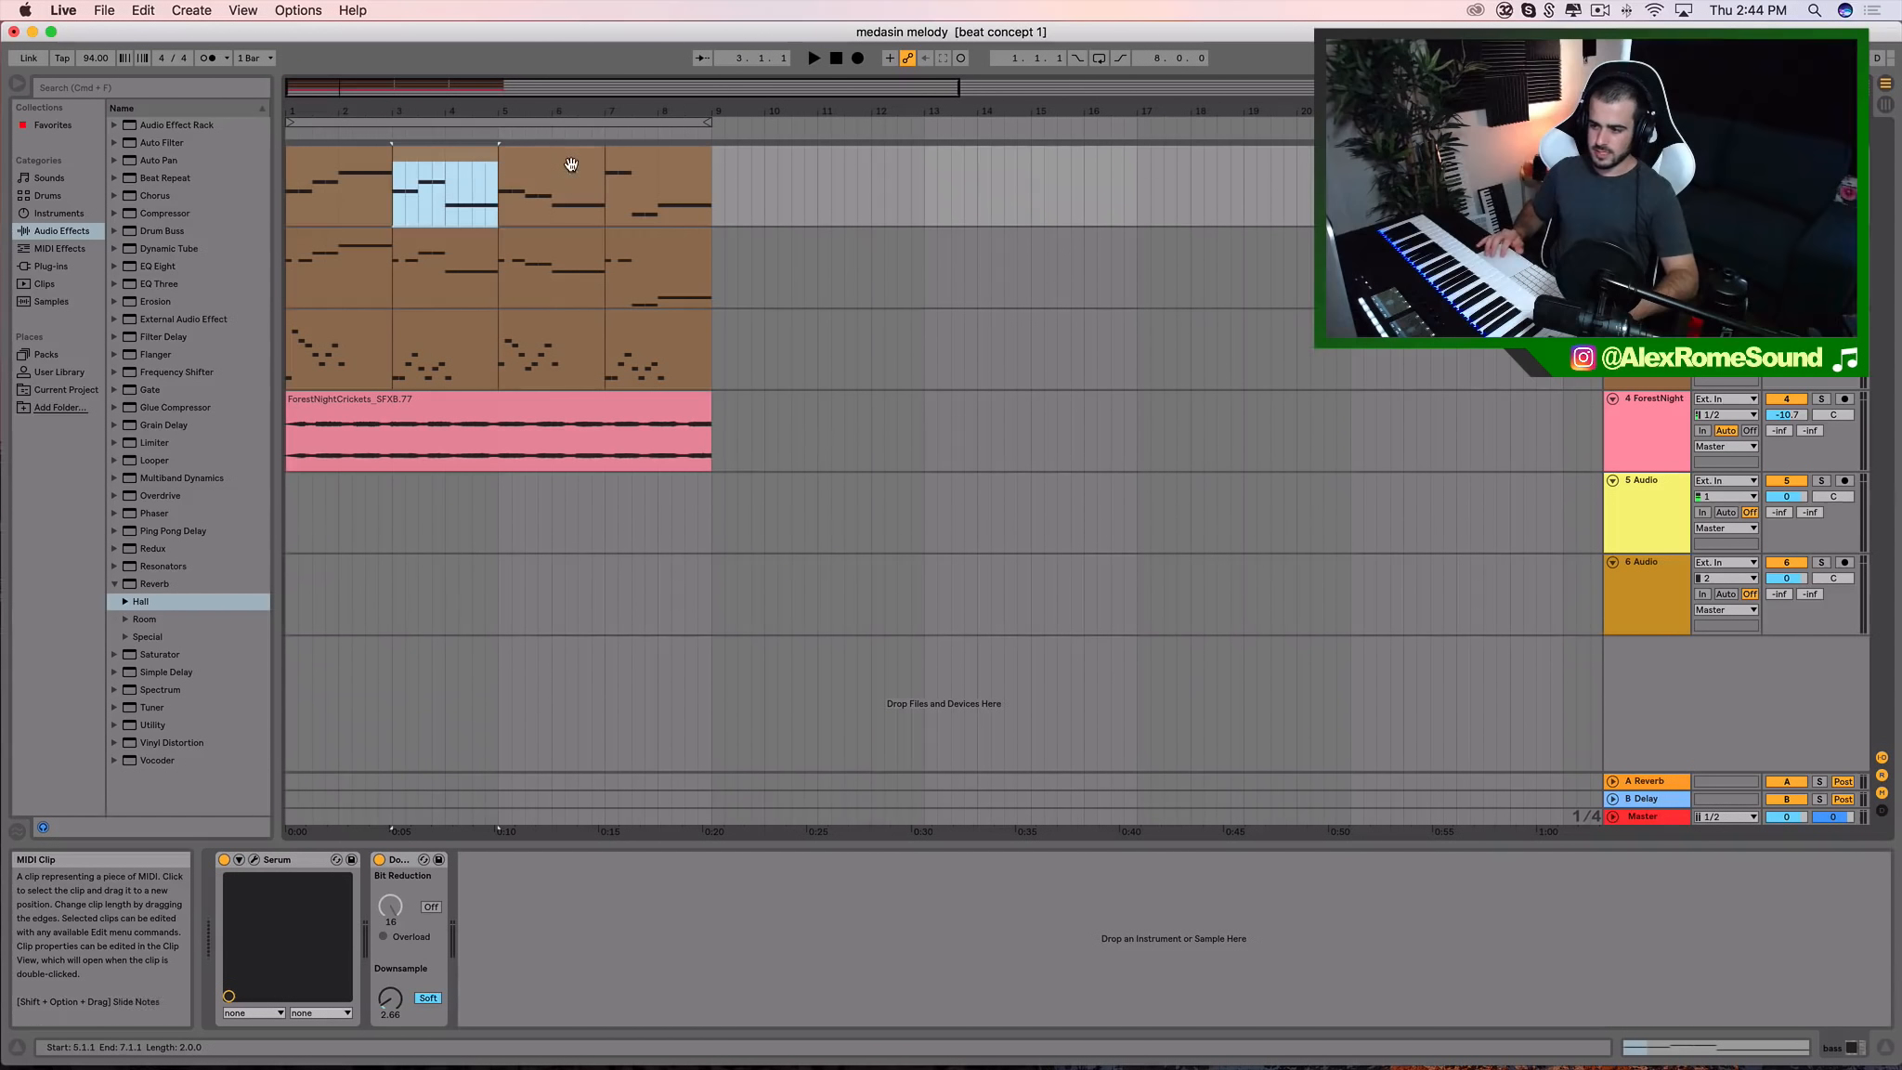
{"action": "left_click", "coordinate": [555, 163]}
{"action": "left_click", "coordinate": [643, 164]}
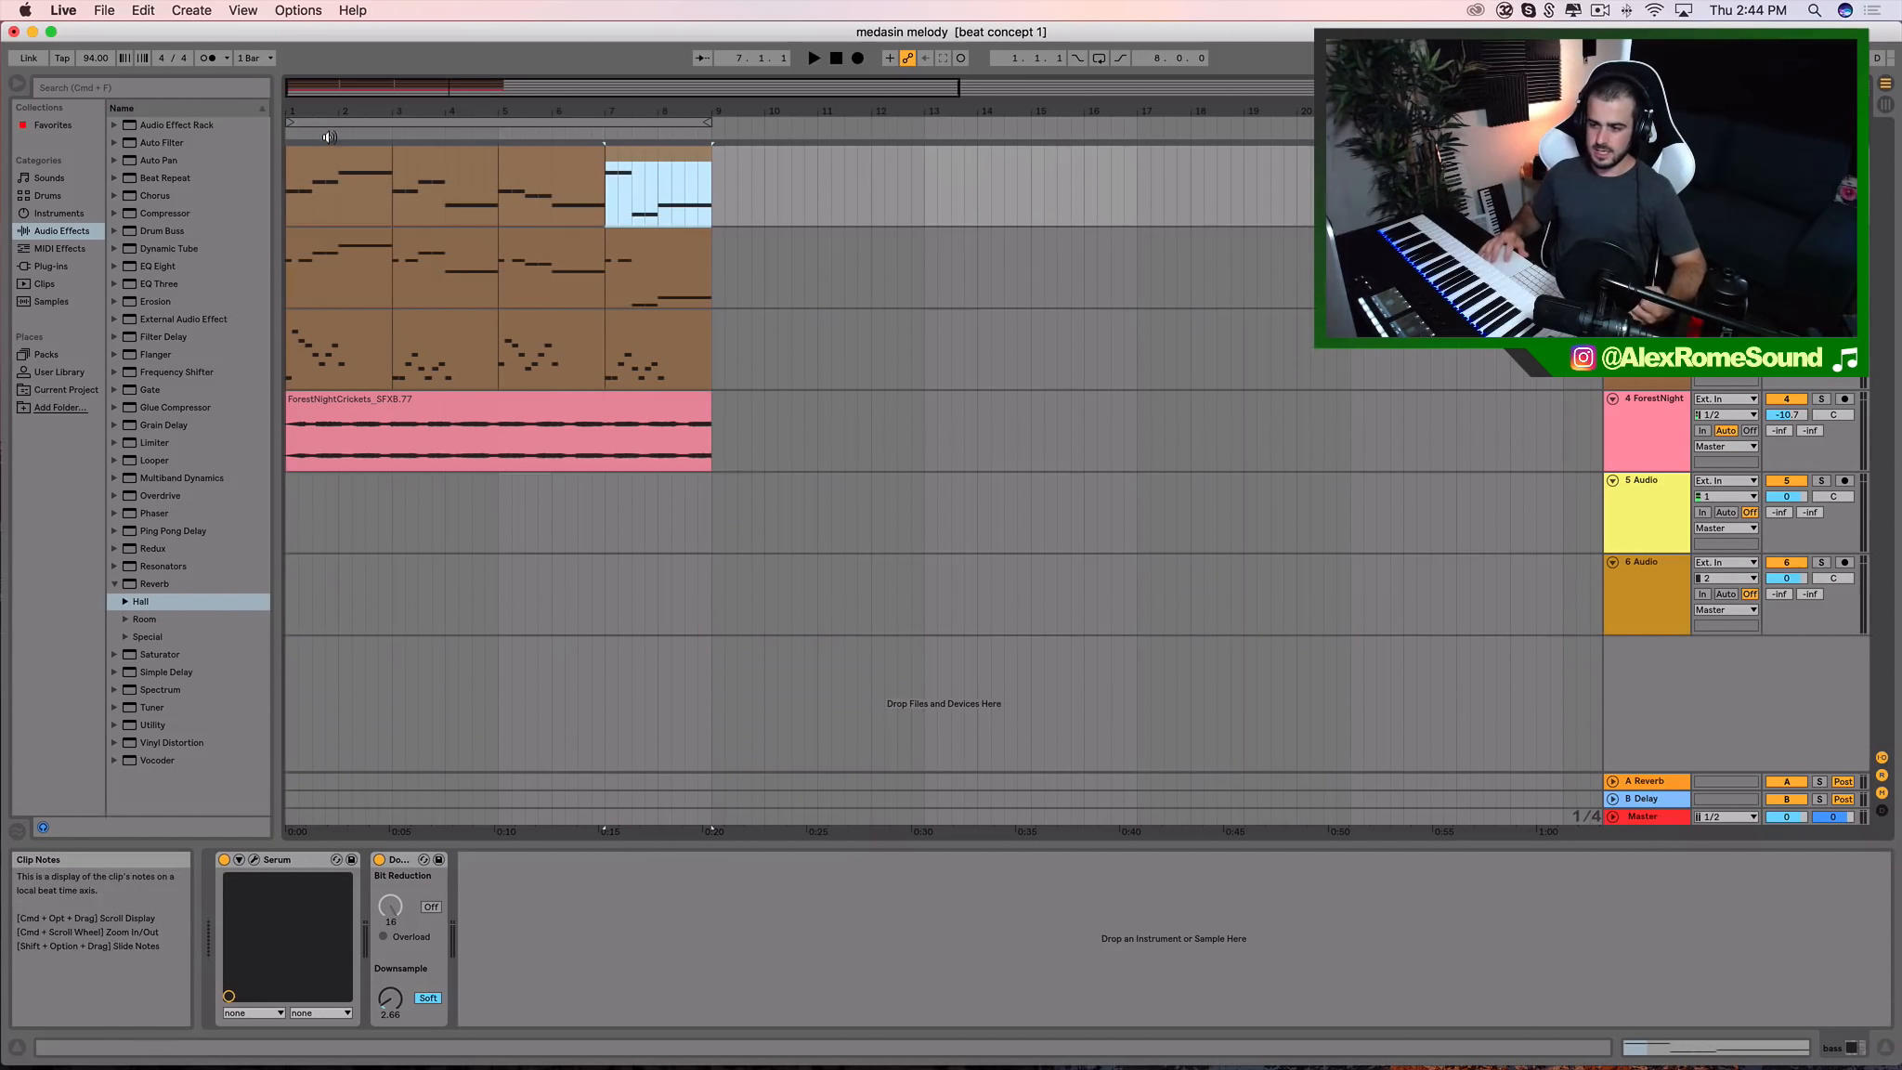
Compare the bass track's first and second clips with its third and fourth clips, selecting each one in turn
{"action": "left_click", "coordinate": [322, 179]}
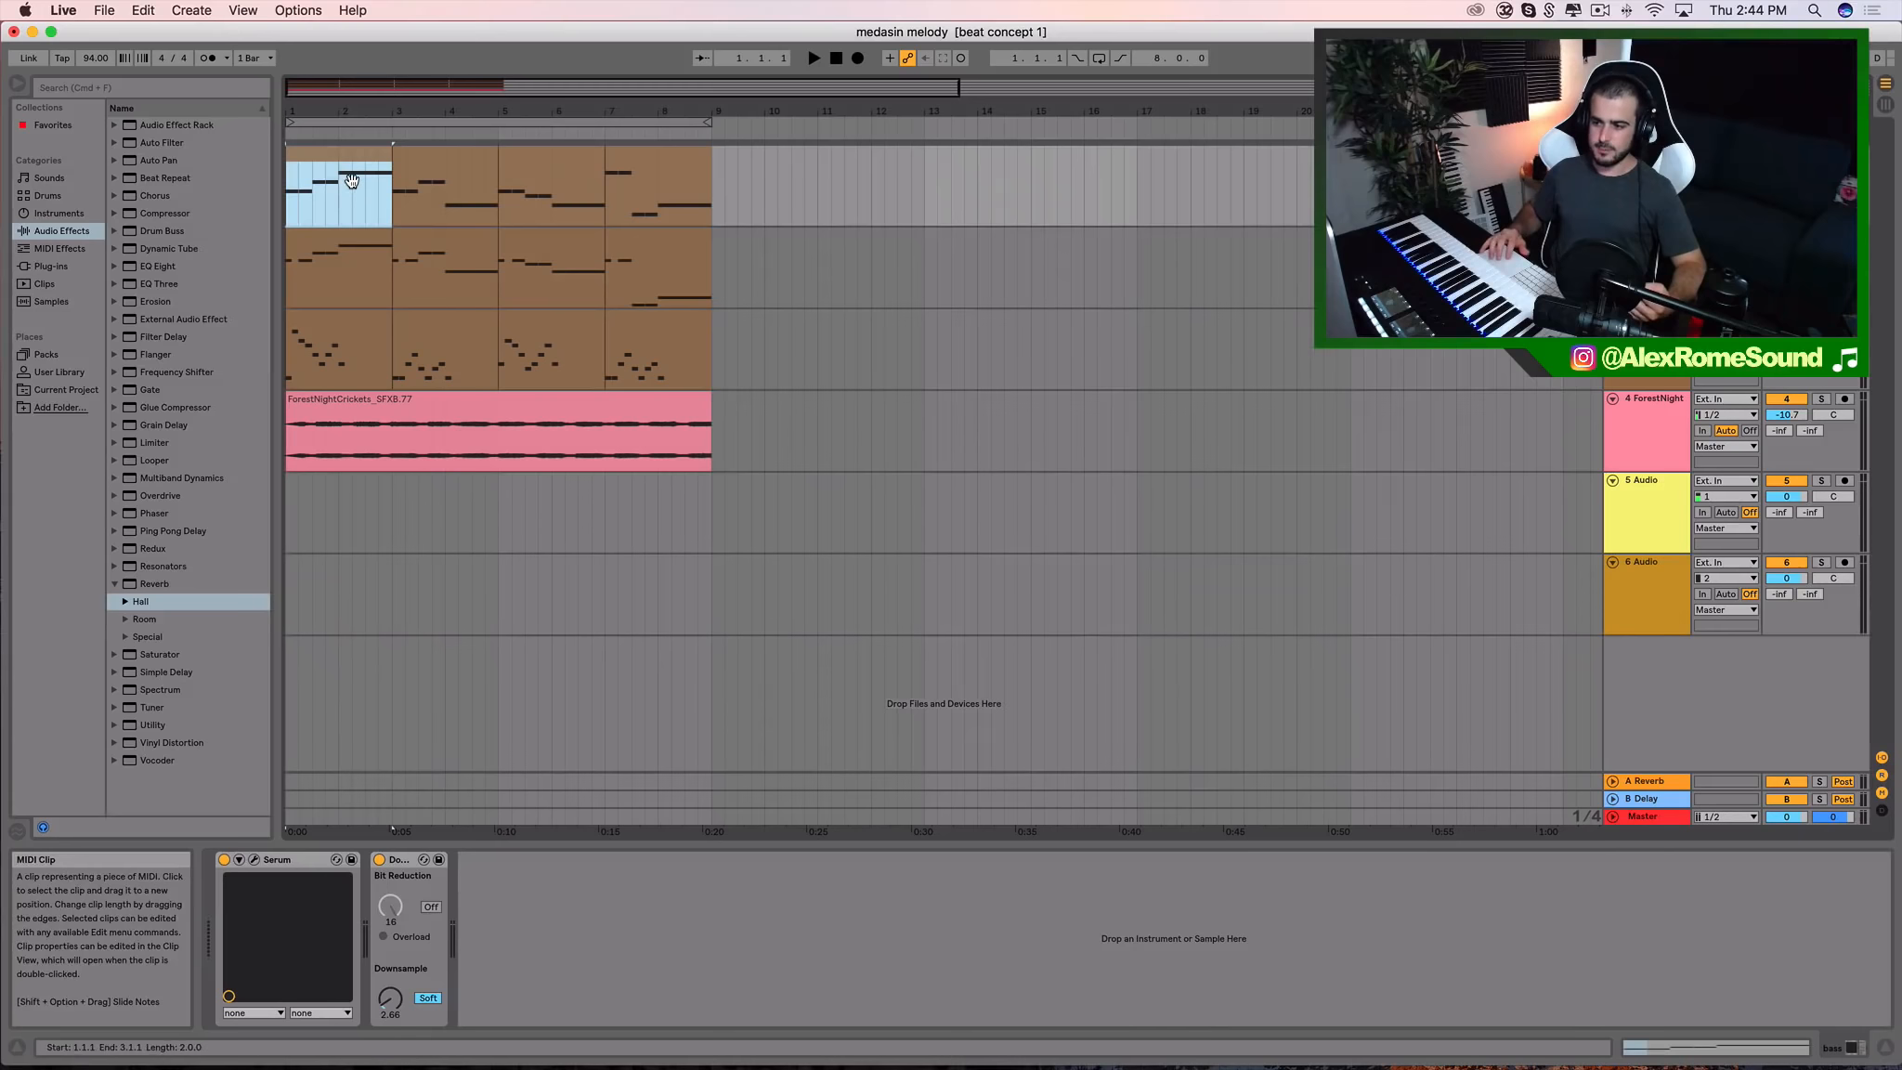
{"action": "left_click", "coordinate": [555, 151]}
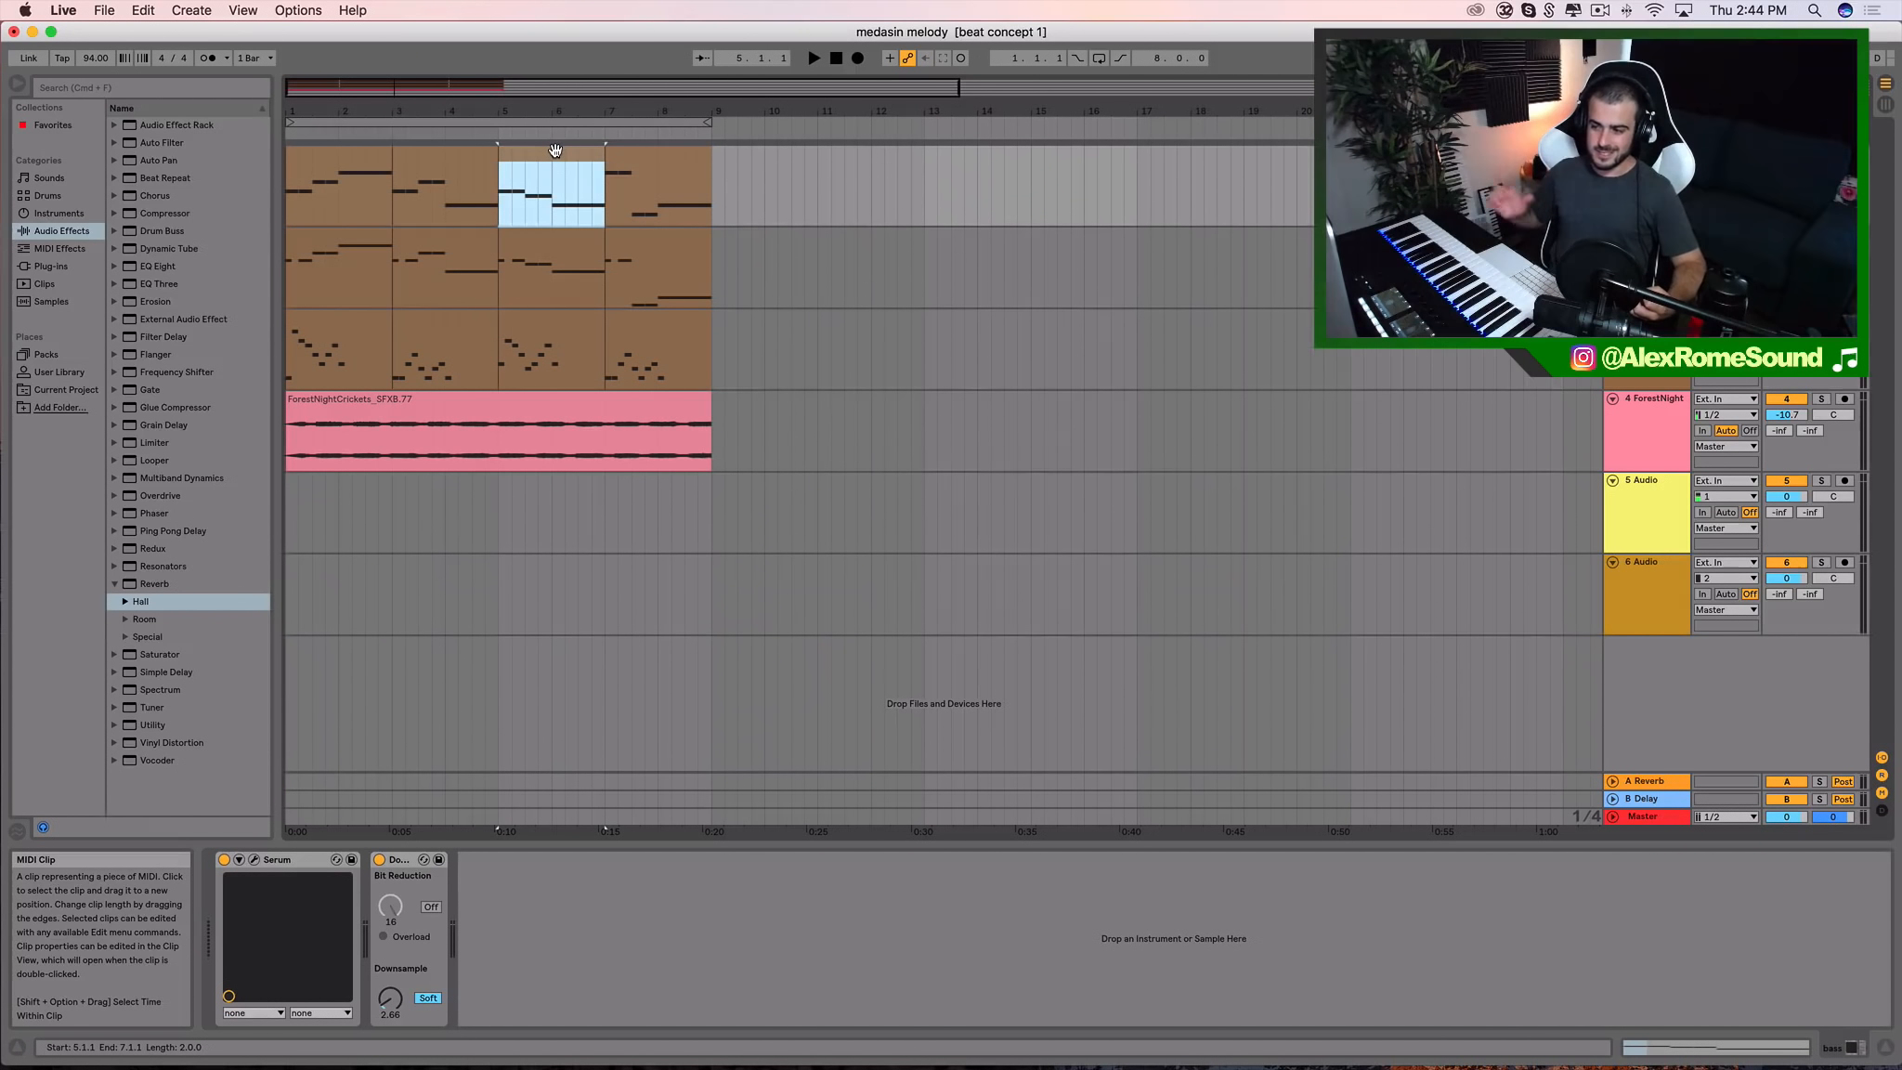
{"action": "left_click", "coordinate": [666, 152]}
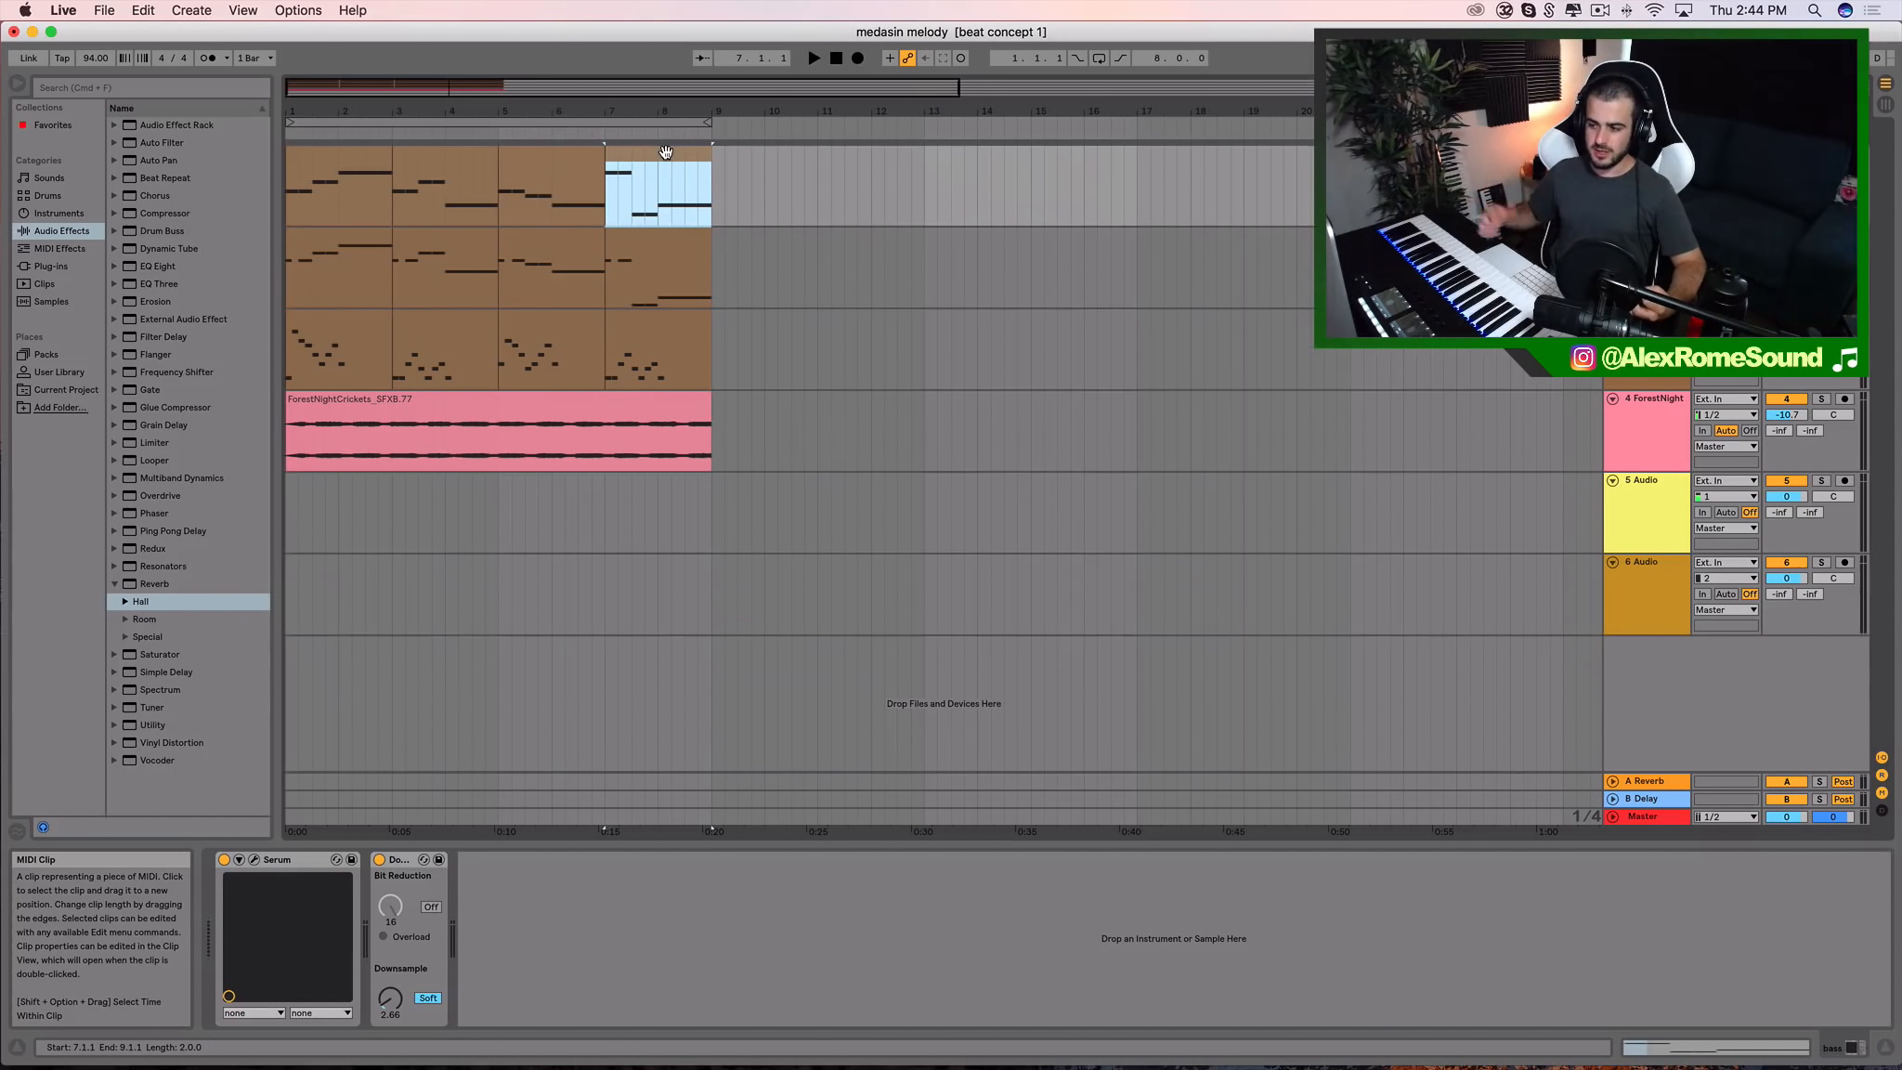
{"action": "left_click", "coordinate": [472, 155]}
{"action": "left_click", "coordinate": [585, 154]}
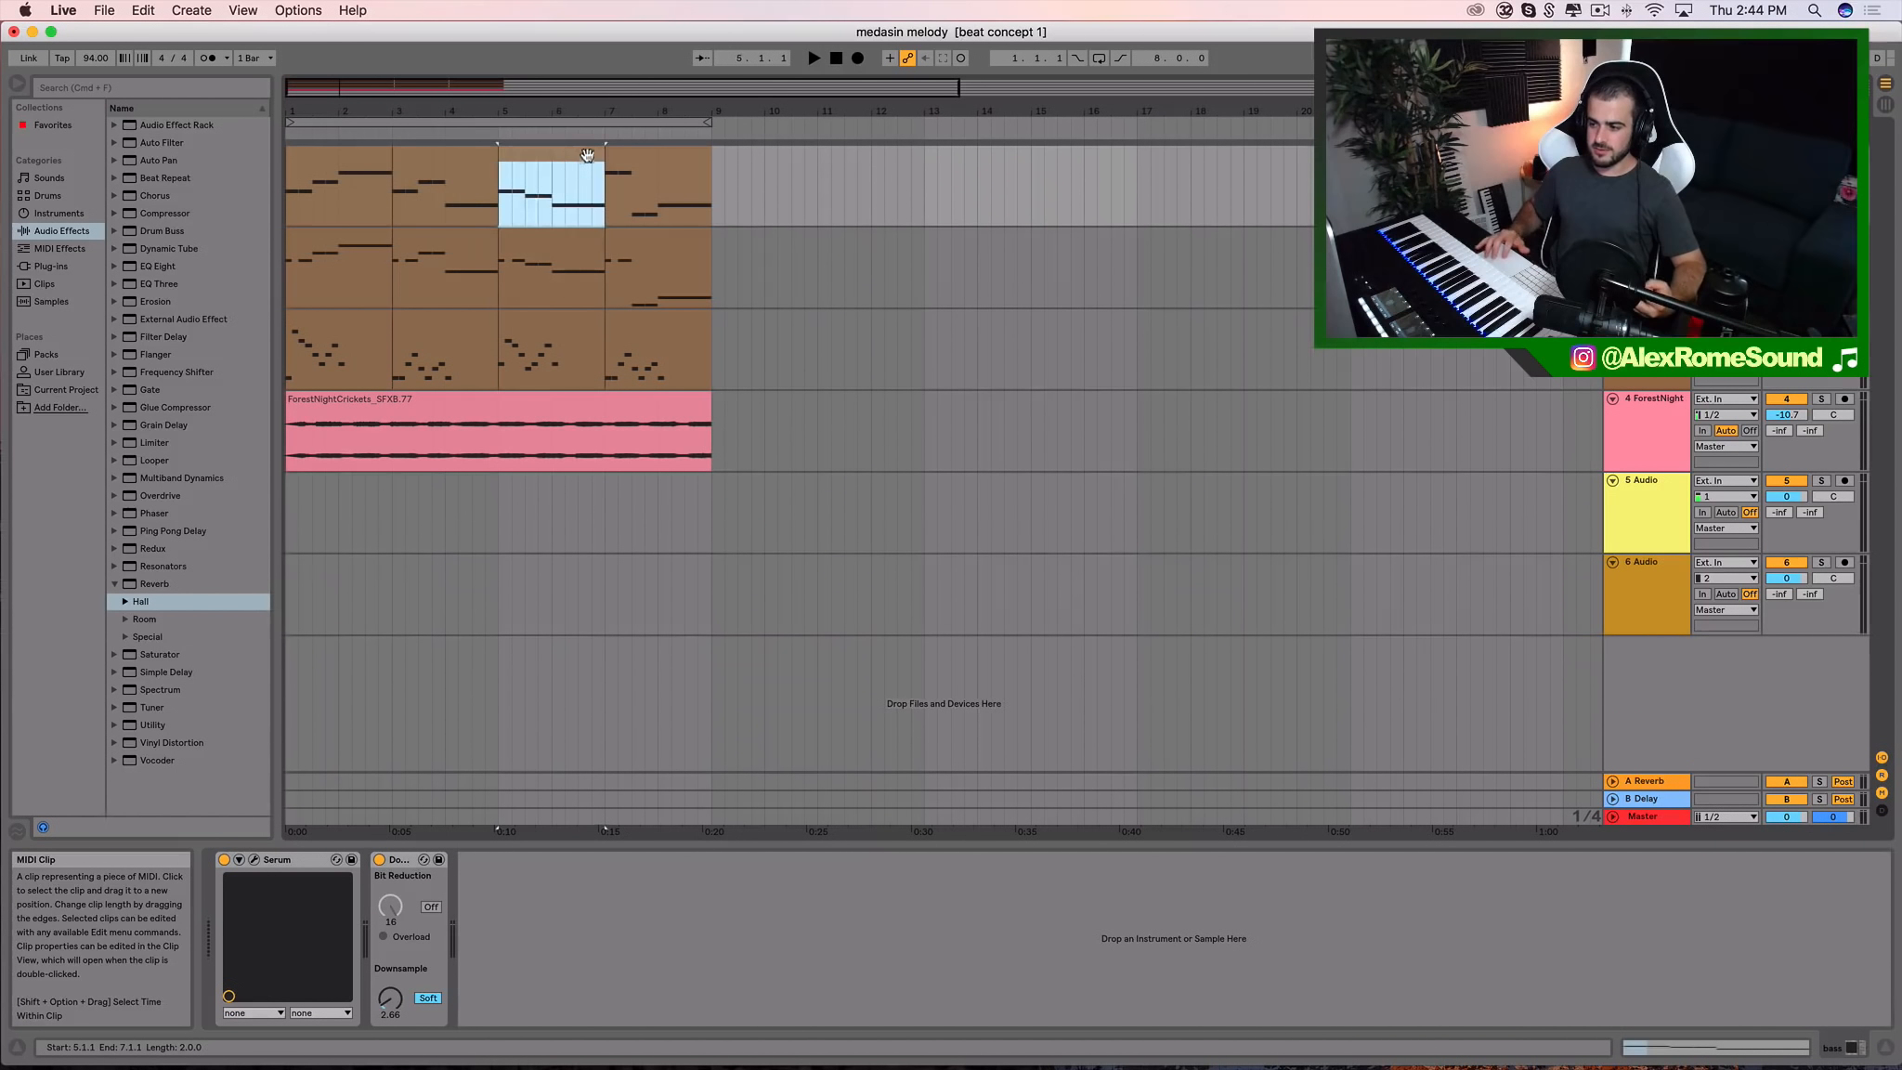
{"action": "left_click", "coordinate": [640, 153]}
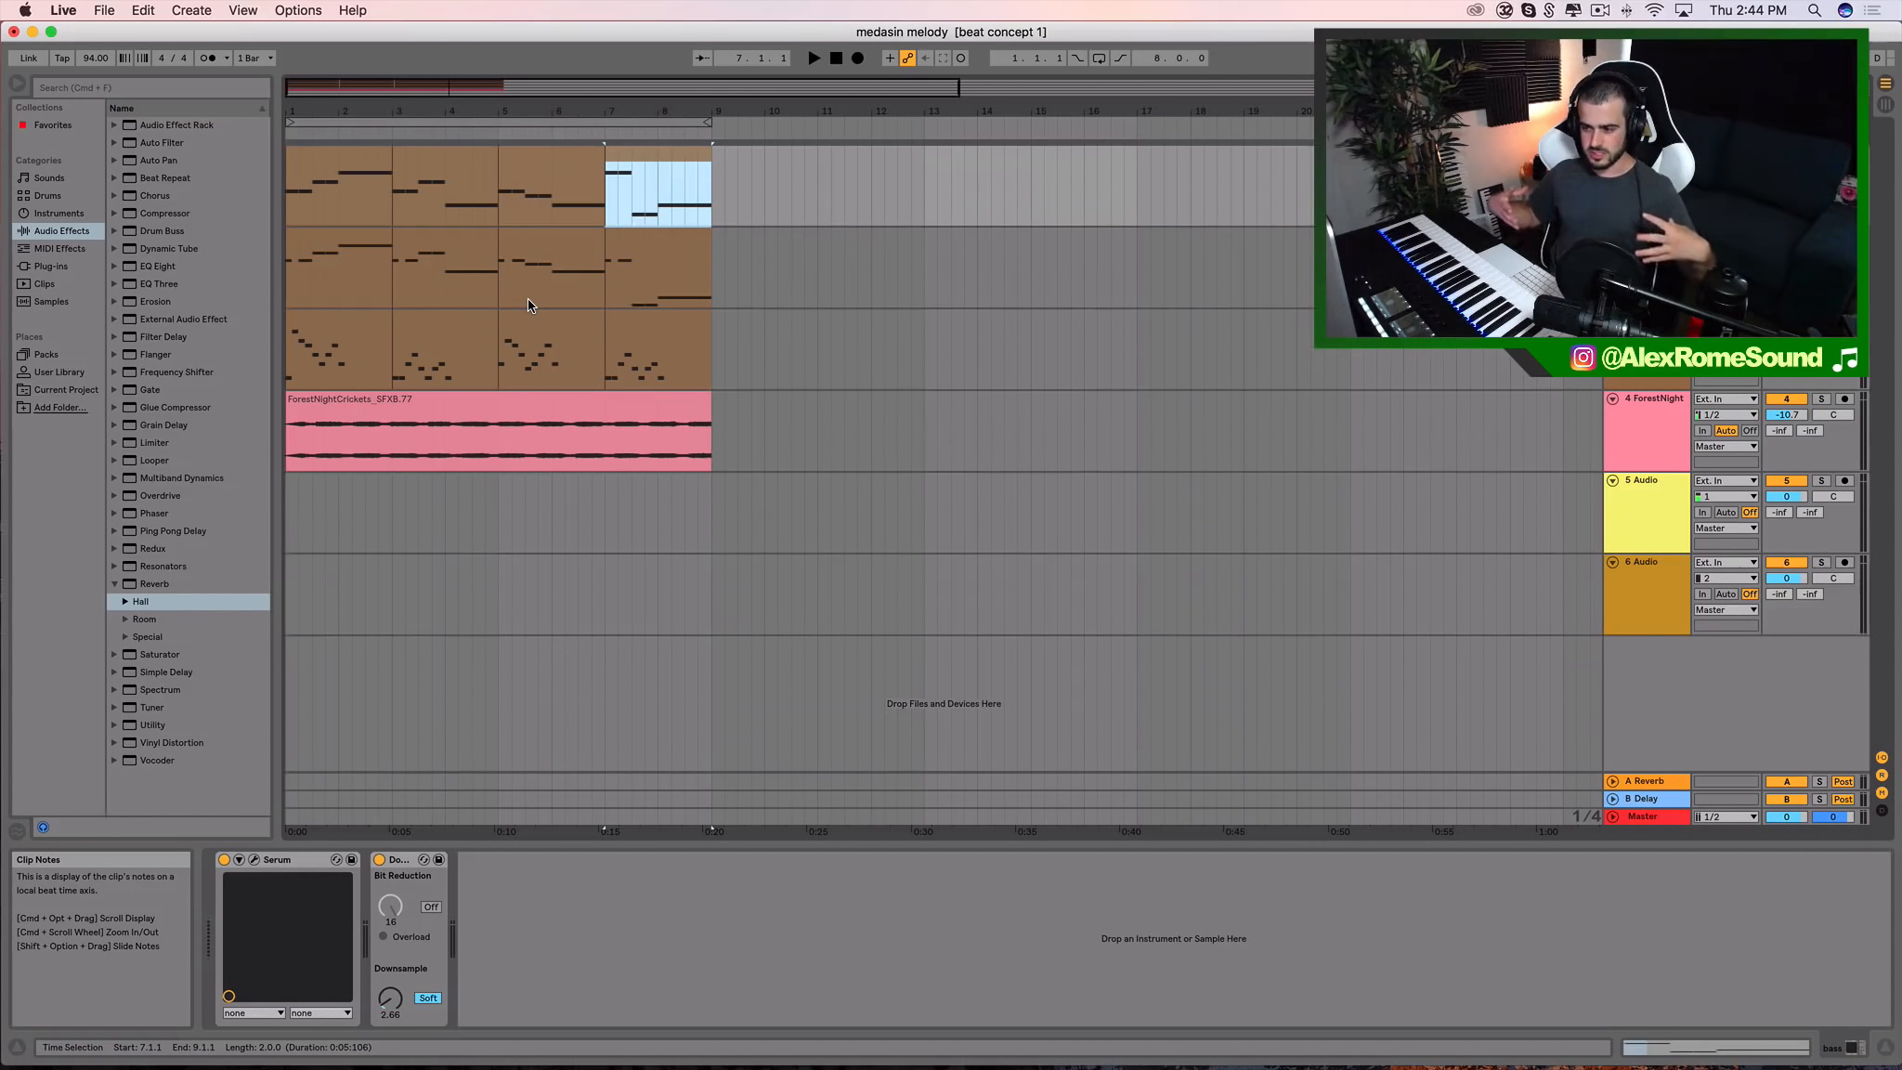
{"action": "left_click", "coordinate": [334, 154]}
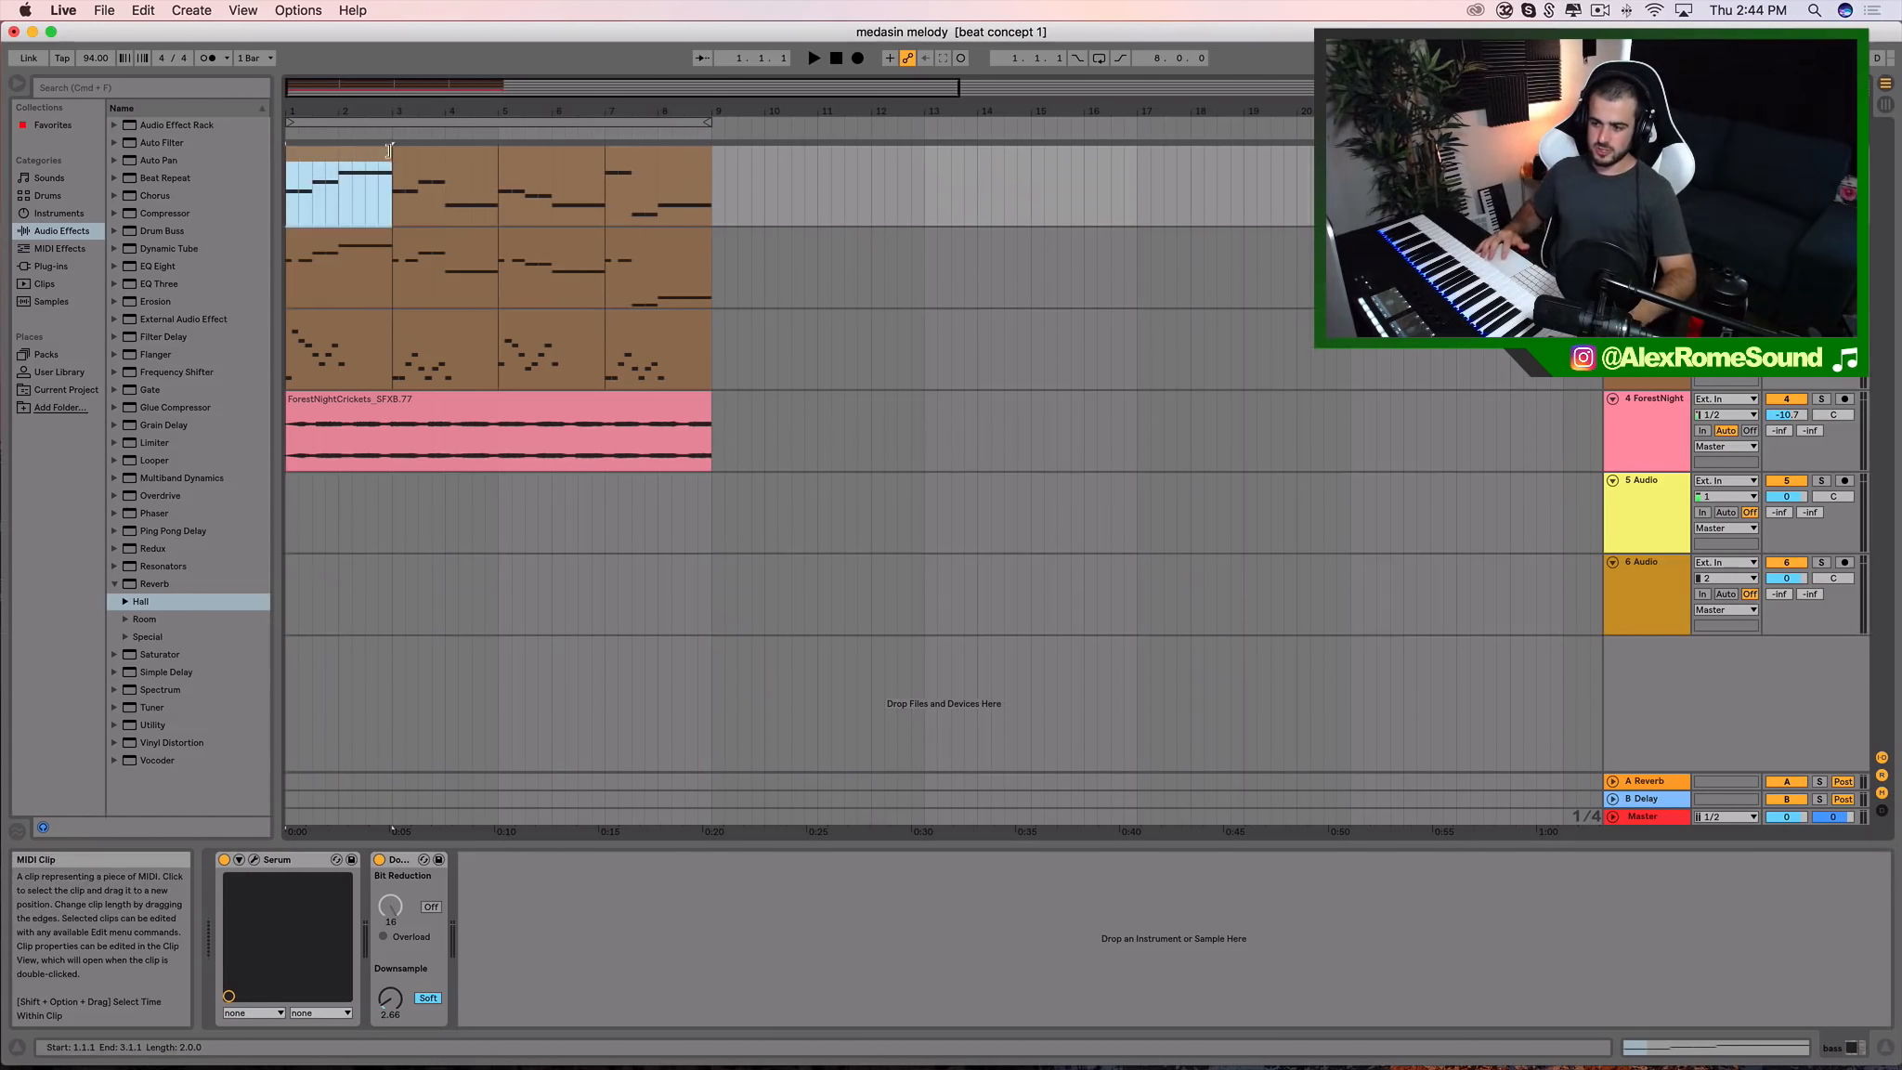
{"action": "left_click", "coordinate": [433, 155]}
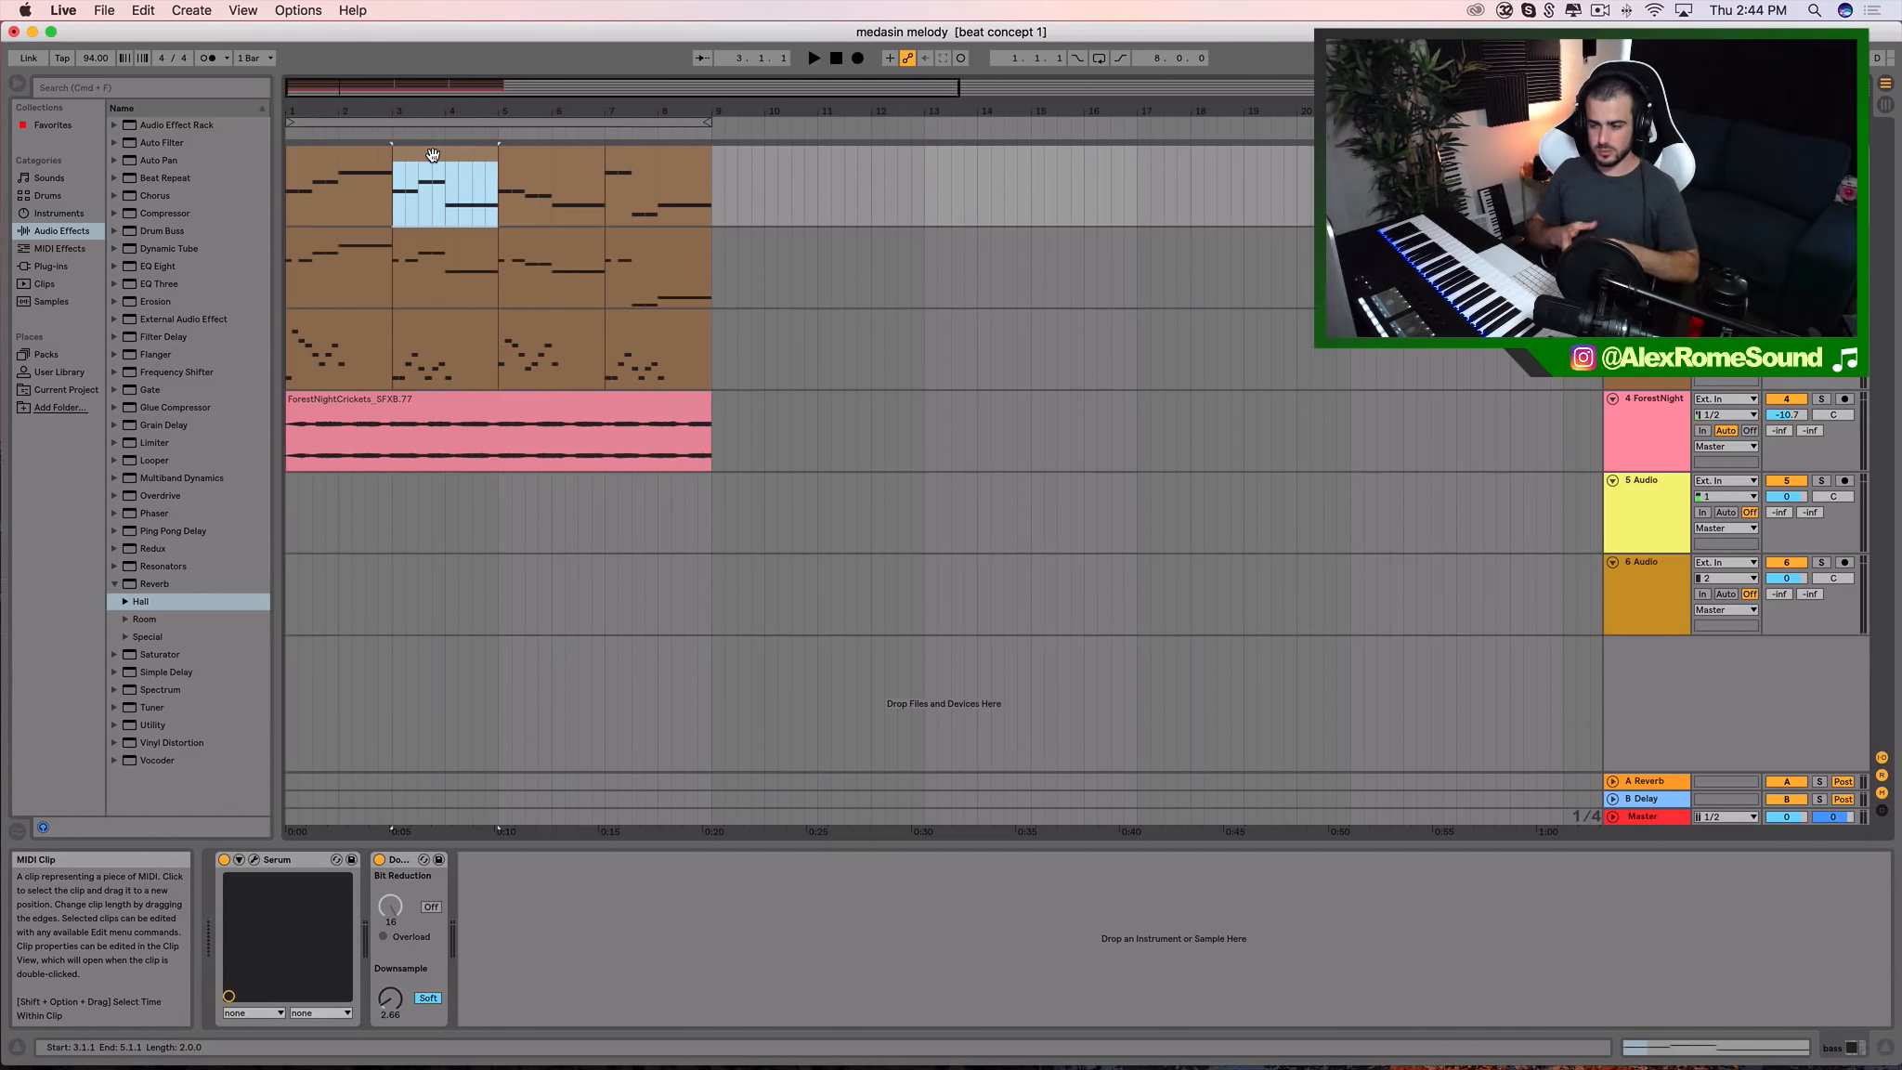
Switch back and forth between the lead track's clips to compare the first with the third and the second with the fourth
{"action": "left_click", "coordinate": [449, 322]}
{"action": "left_click", "coordinate": [336, 322]}
{"action": "left_click", "coordinate": [510, 335]}
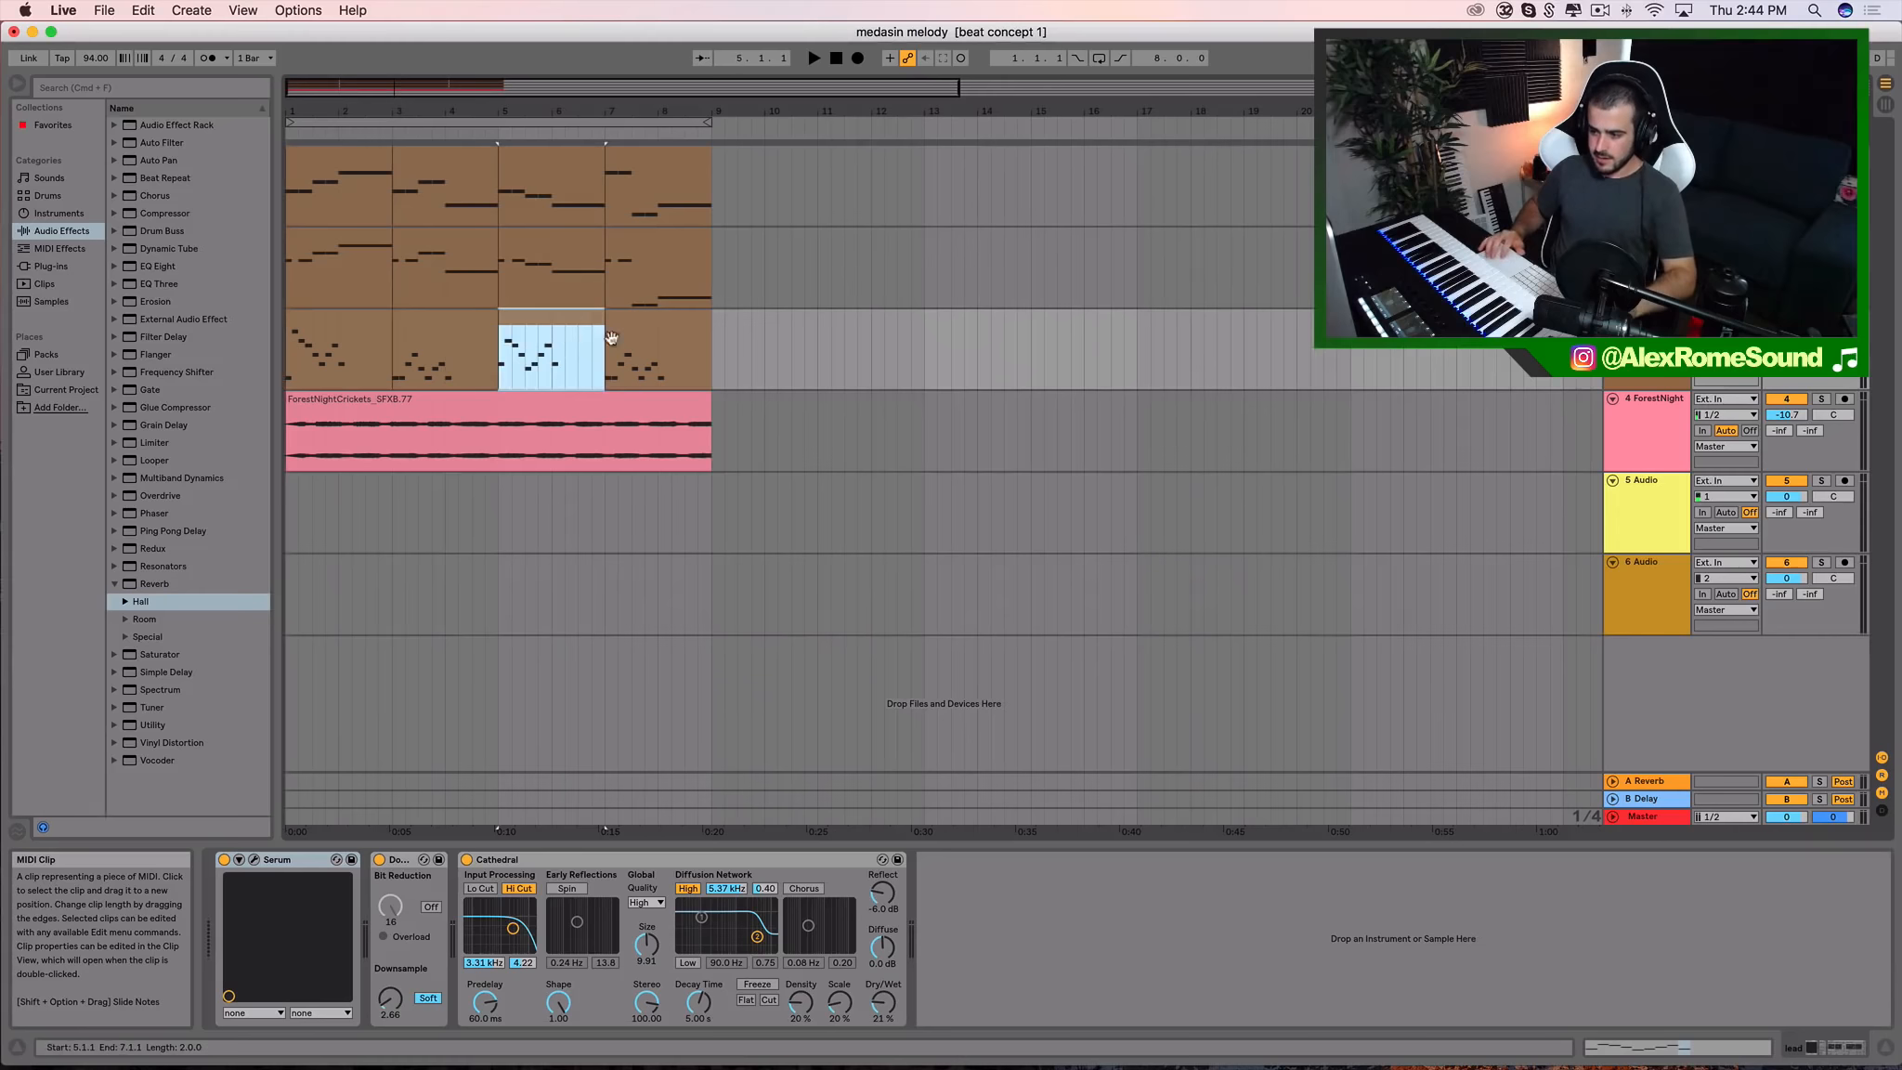
{"action": "left_click", "coordinate": [646, 336]}
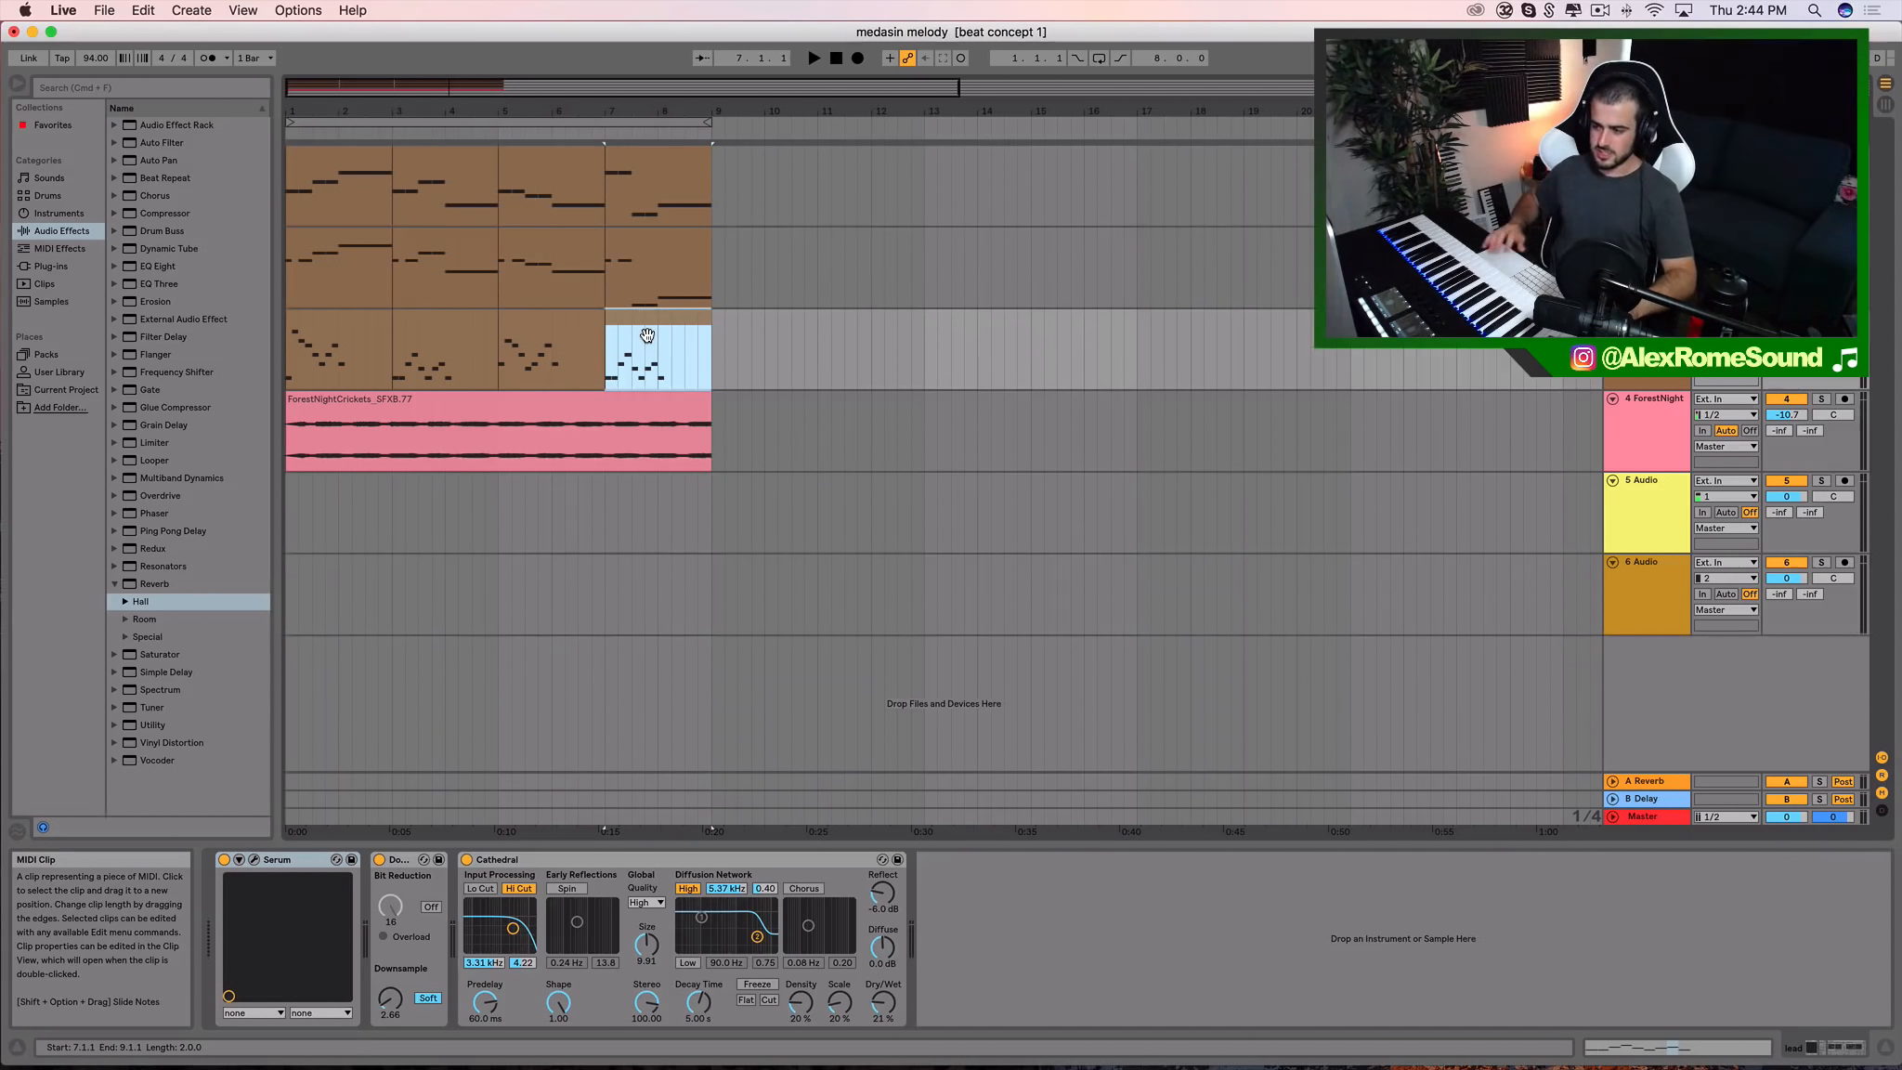
{"action": "left_click", "coordinate": [446, 340]}
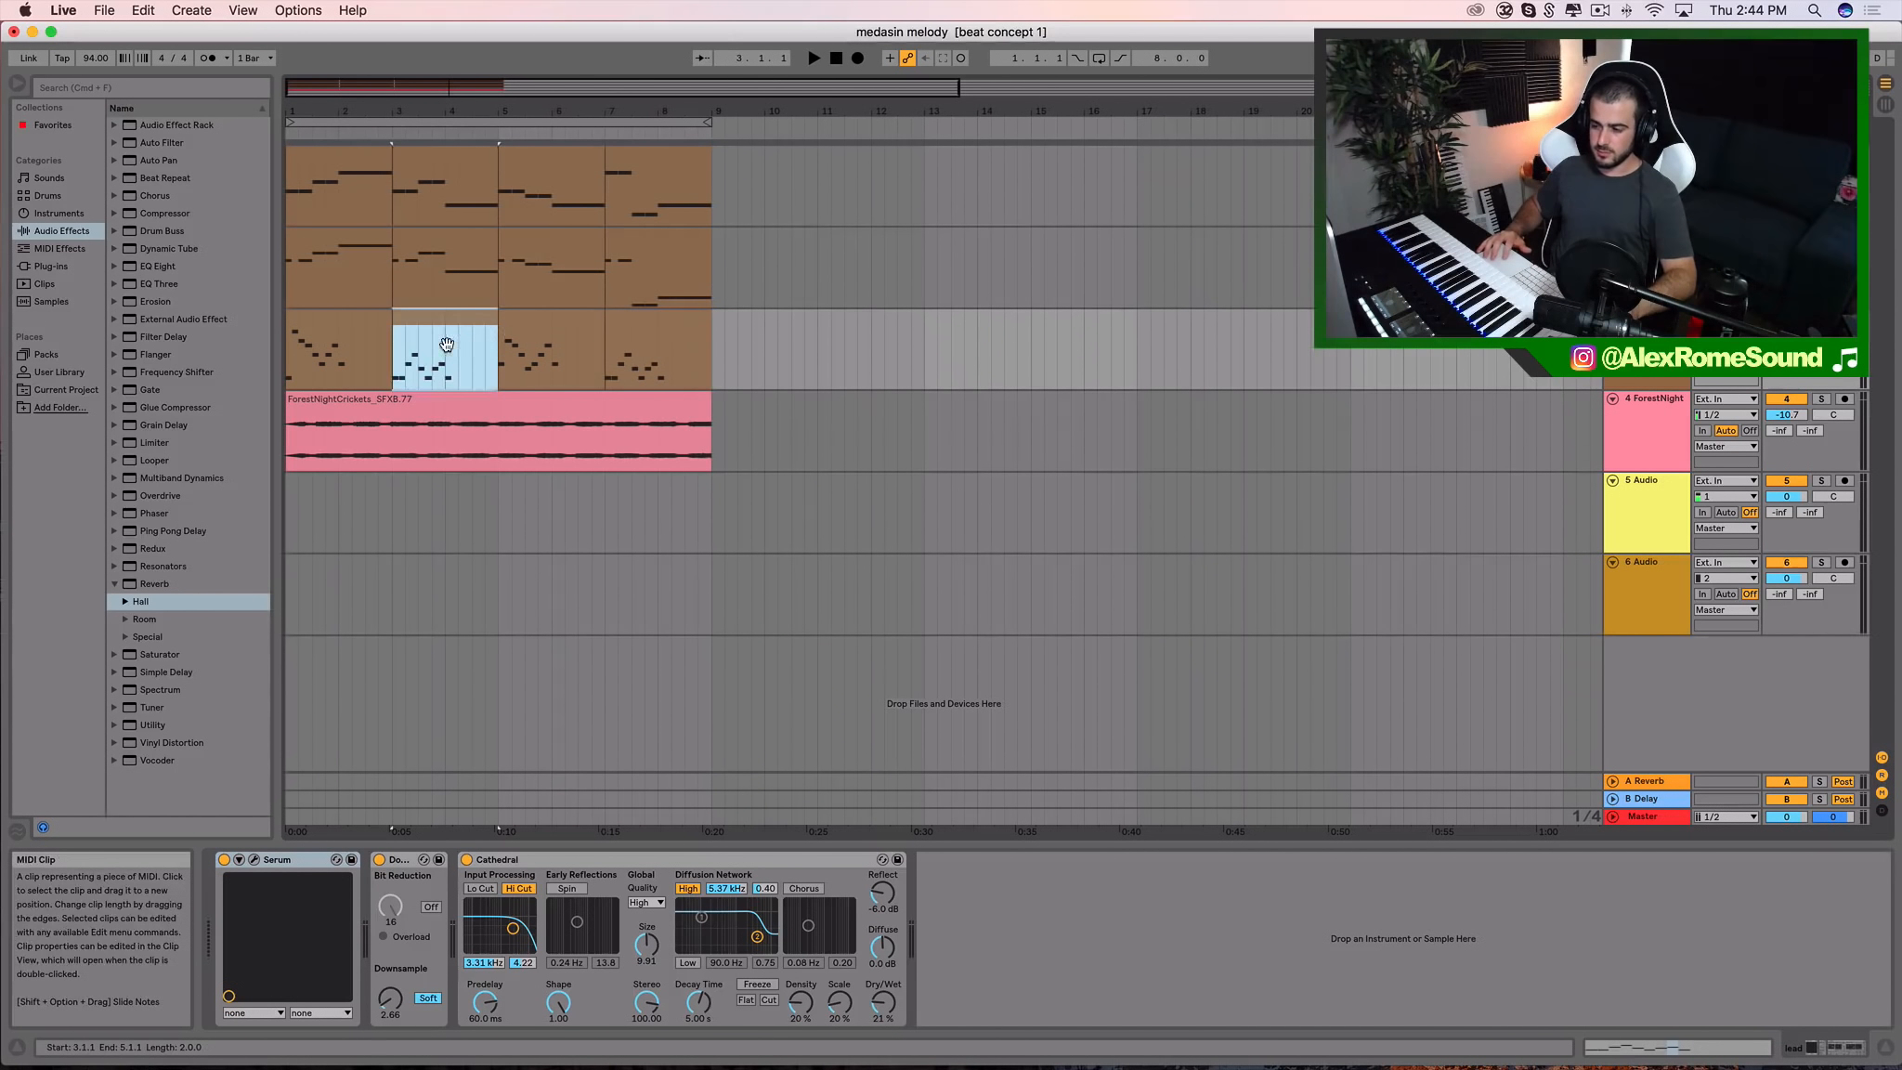
{"action": "left_click", "coordinate": [546, 330]}
Review the lead melody once more clip by clip, finishing on the clip that starts at bar 7
{"action": "left_click", "coordinate": [379, 322]}
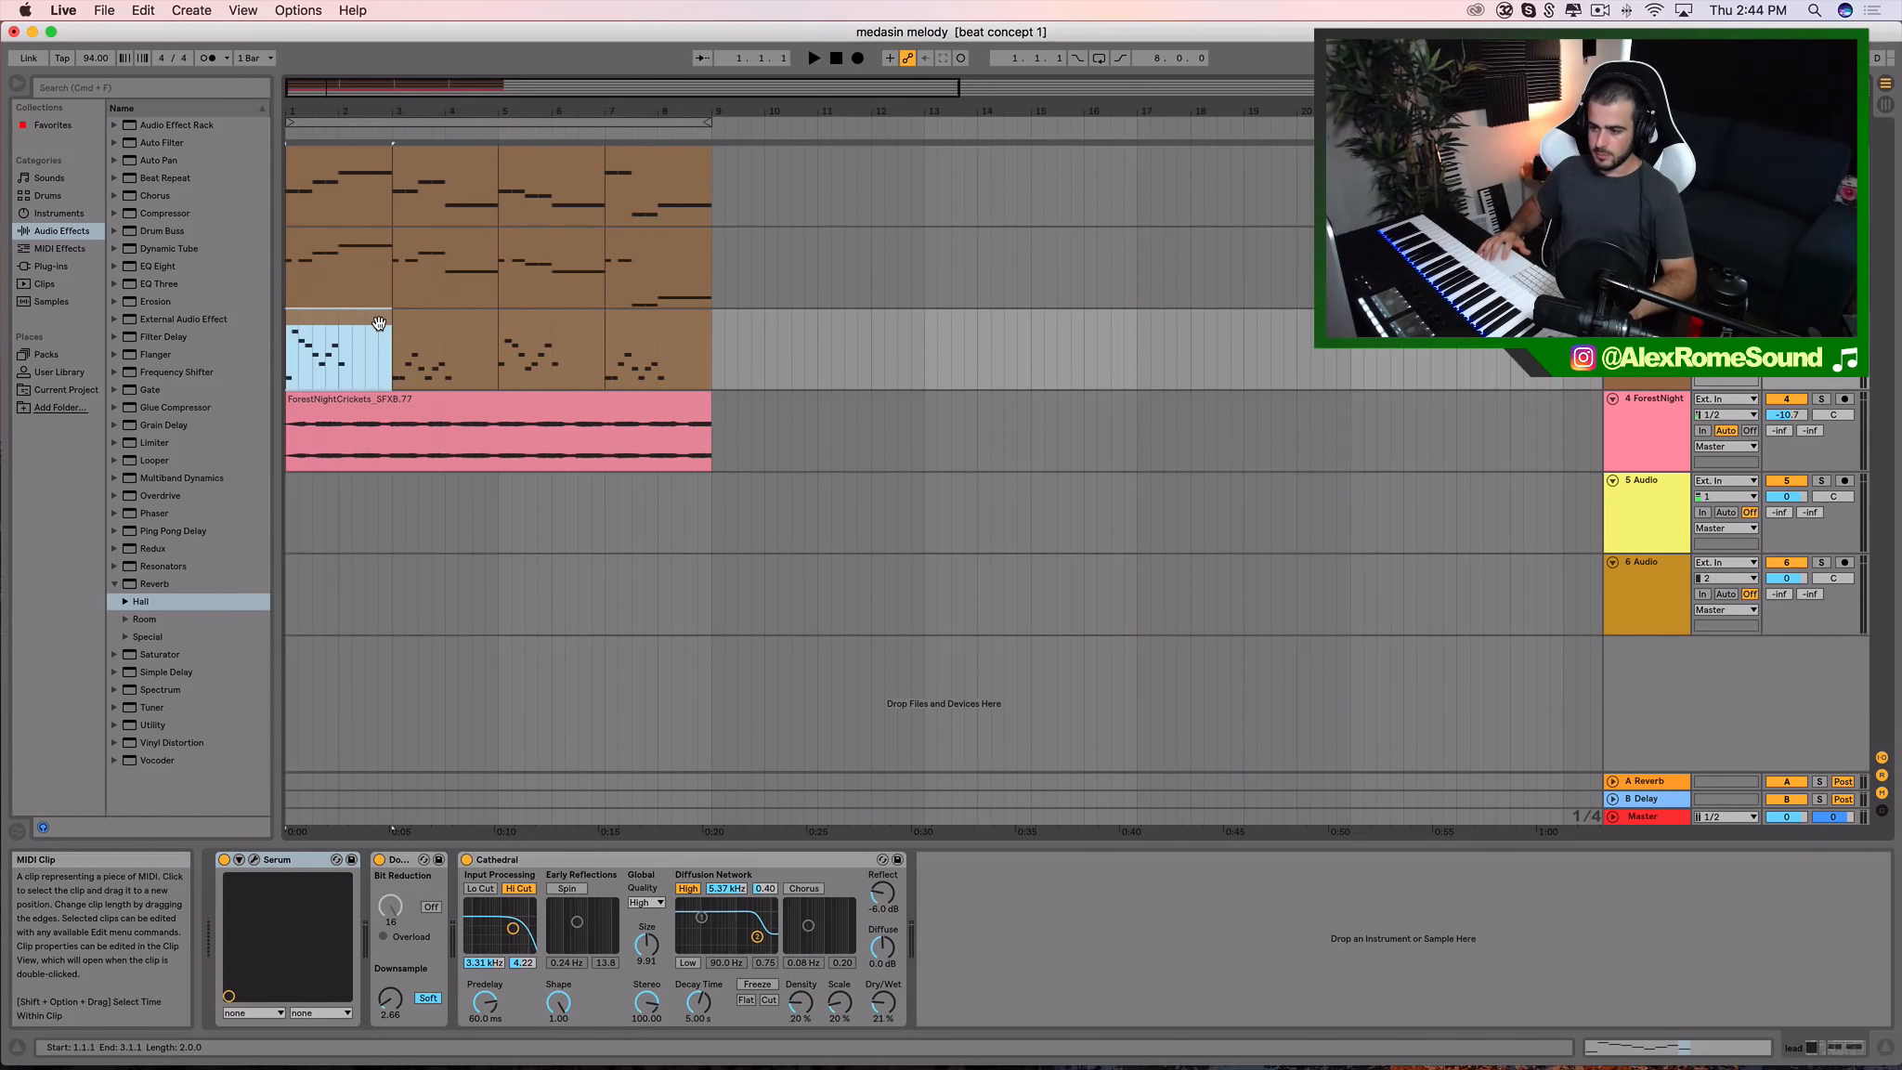
{"action": "left_click", "coordinate": [464, 330]}
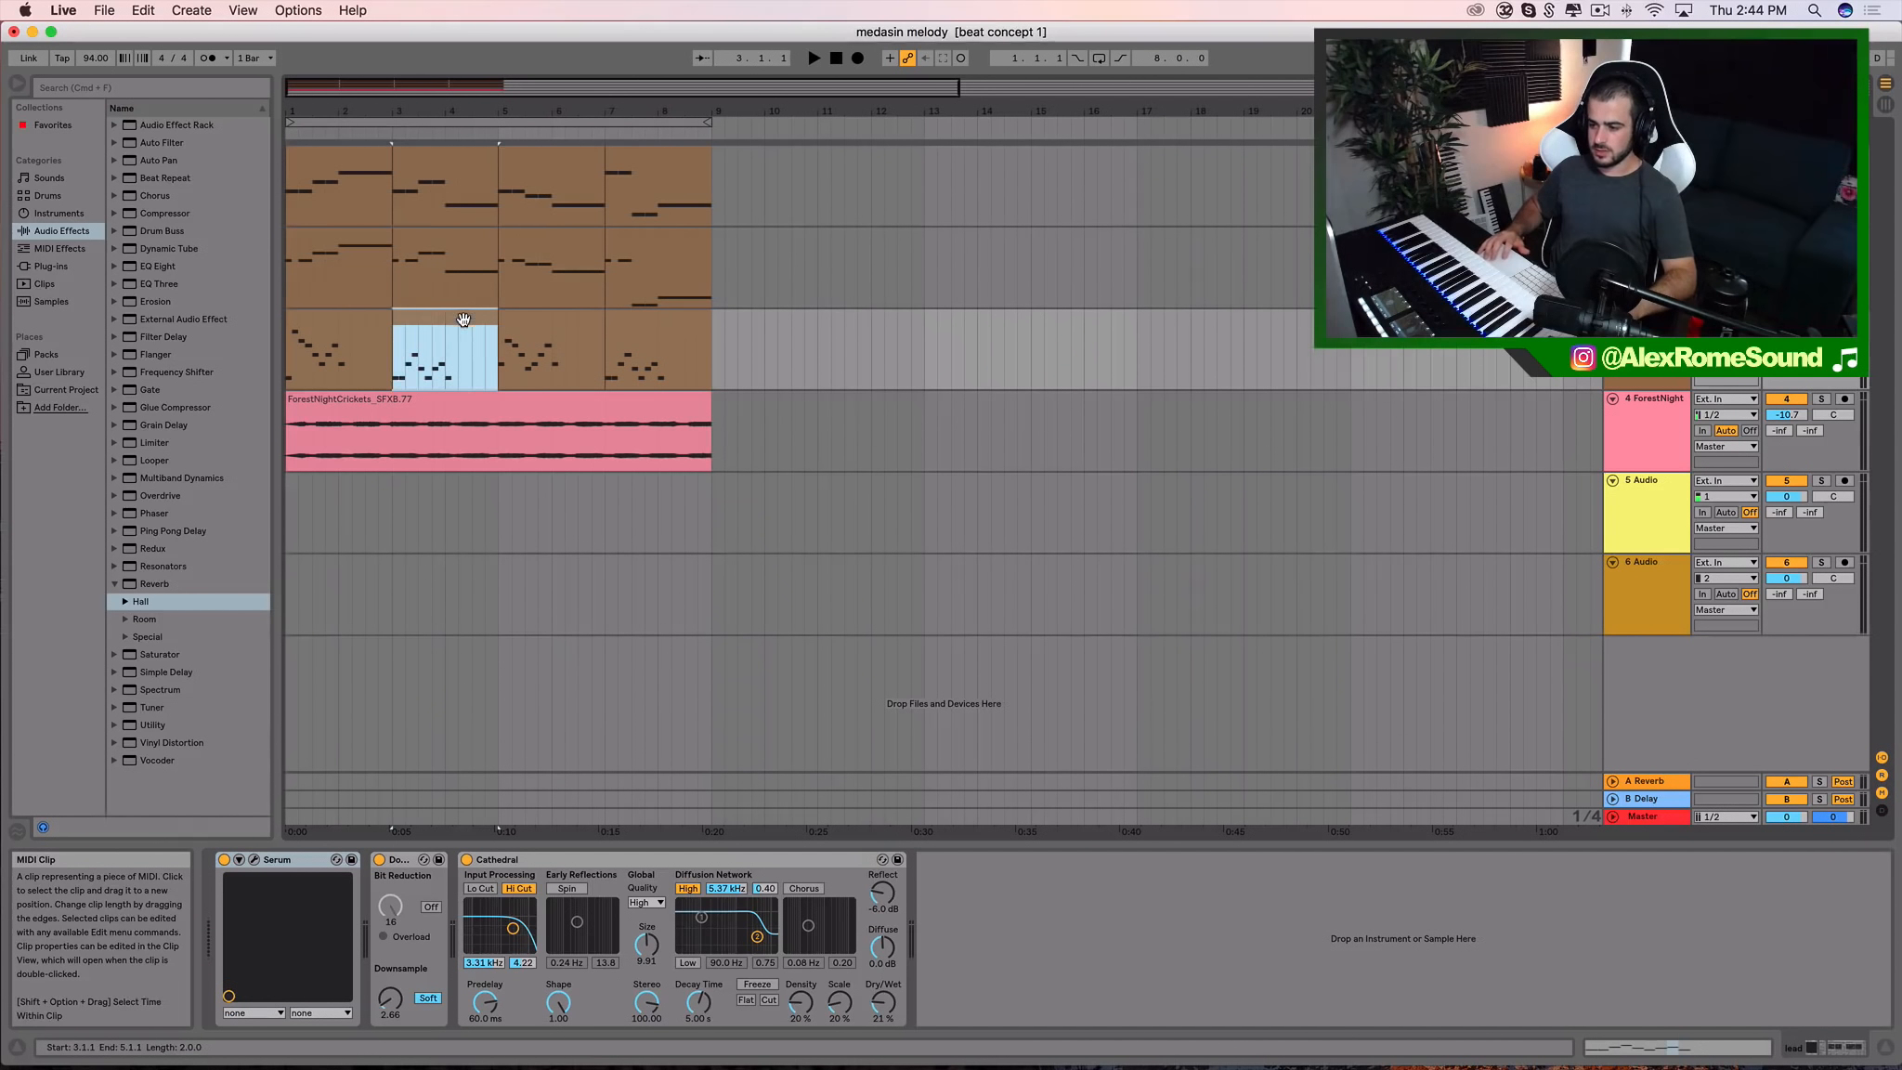
{"action": "left_click", "coordinate": [545, 316]}
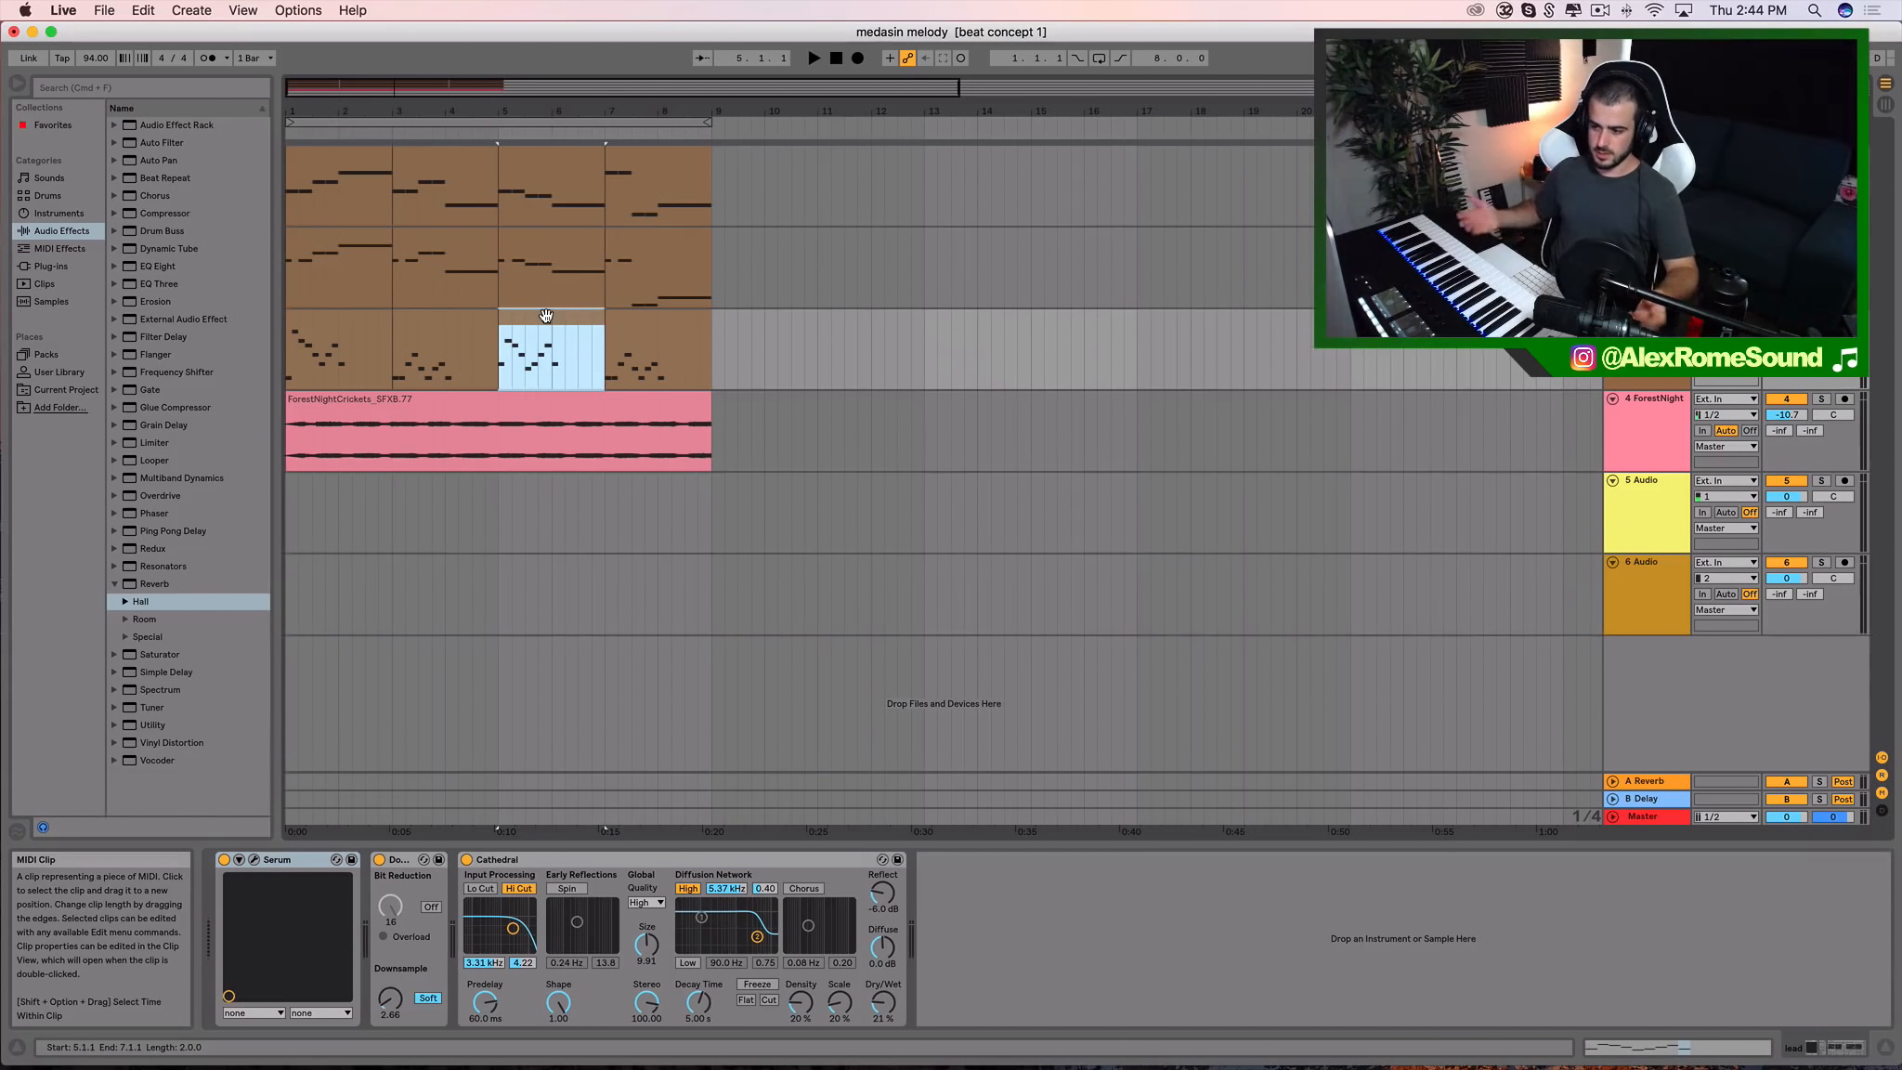
{"action": "left_click", "coordinate": [632, 328]}
{"action": "scroll", "coordinate": [847, 302], "scroll_direction": "right", "scroll_amount": 3}
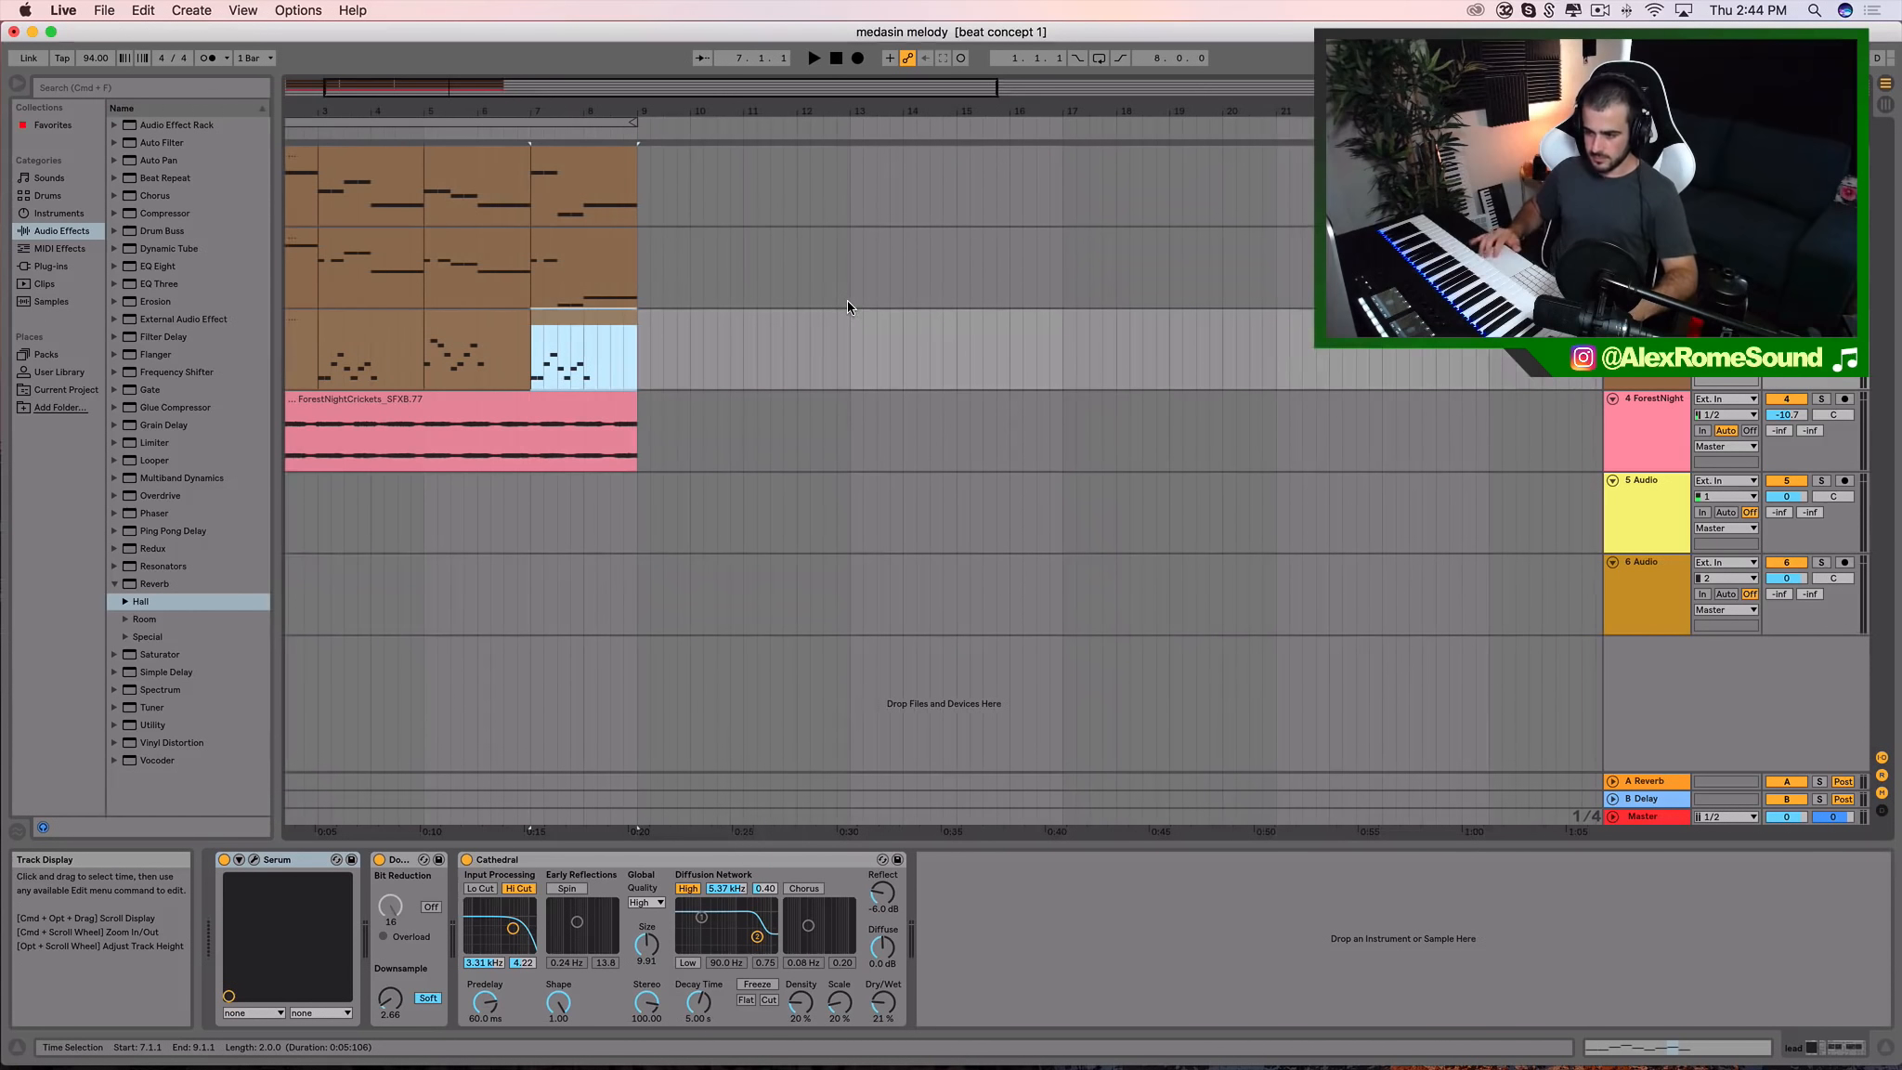
{"action": "scroll", "coordinate": [848, 300], "scroll_direction": "left", "scroll_amount": 3}
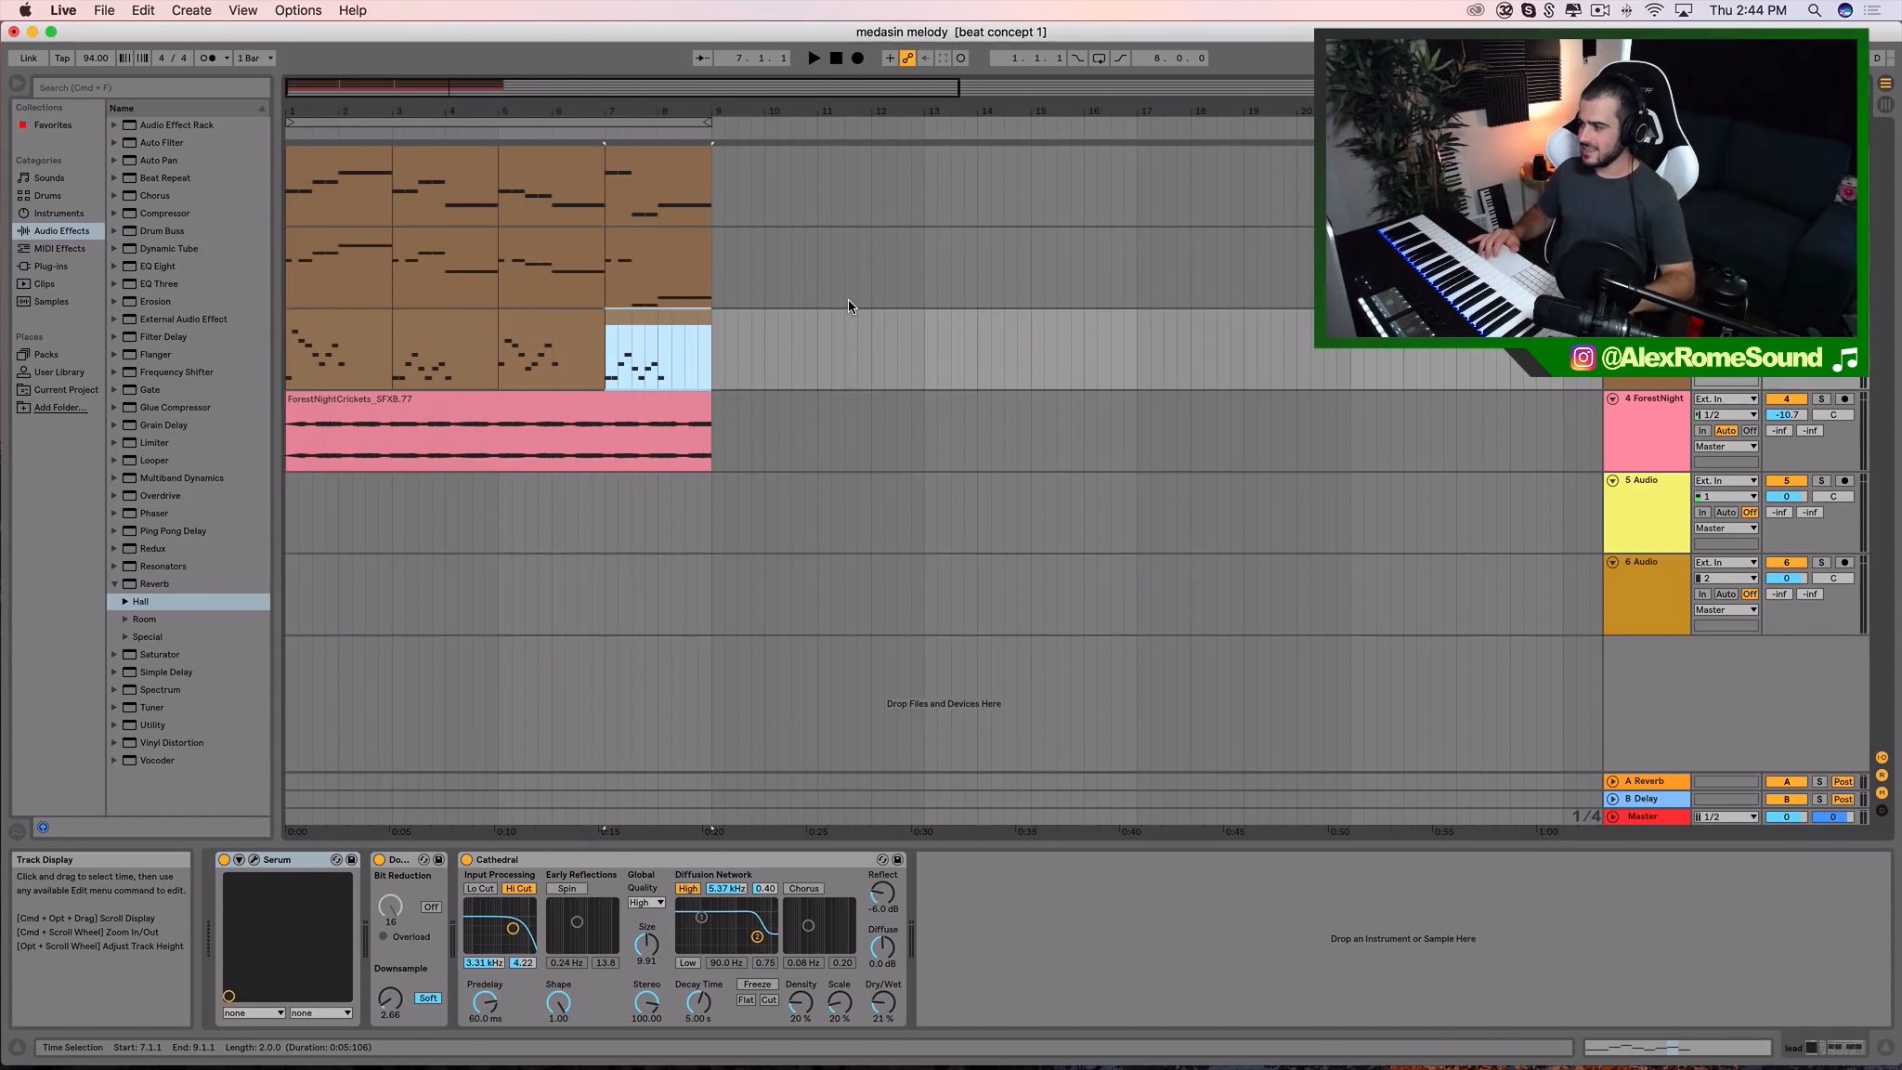